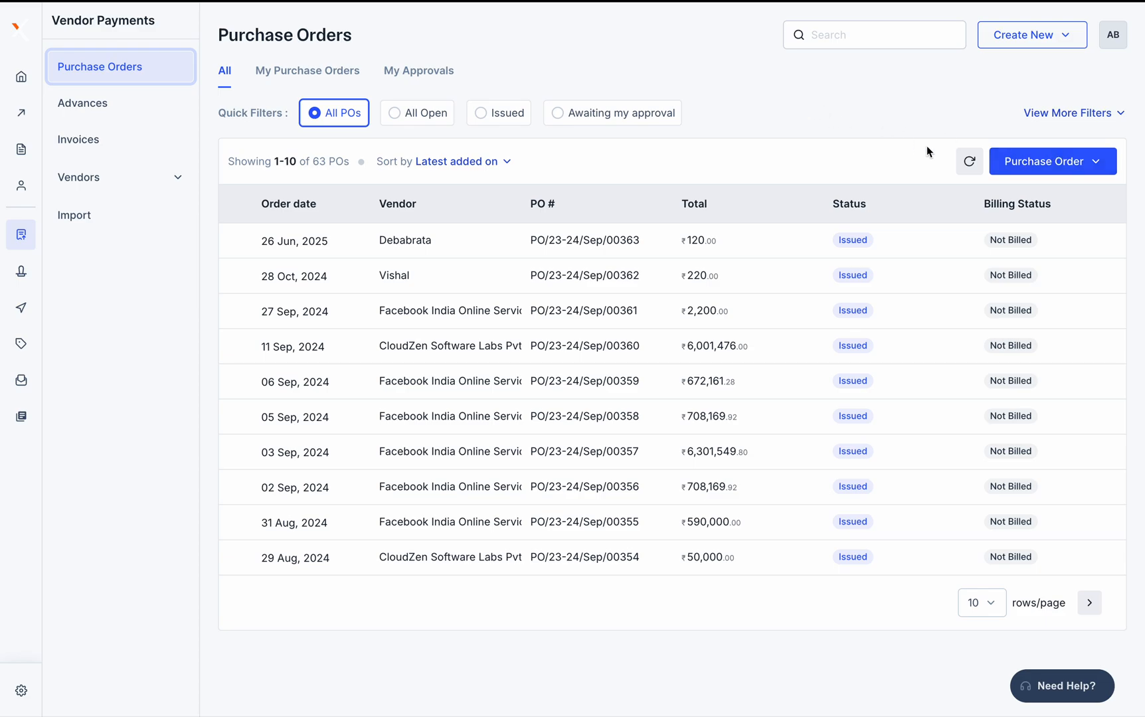
Refresh the PO list, sort it by latest added on, and apply the All Open quick filter
click(971, 161)
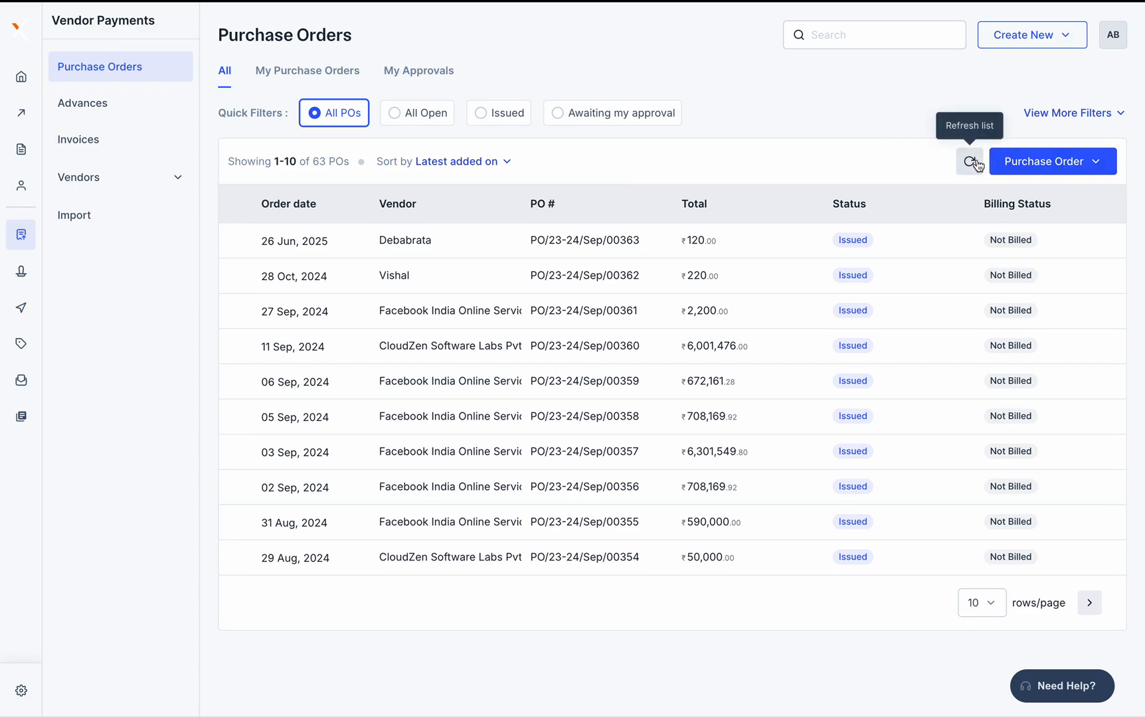
click(491, 161)
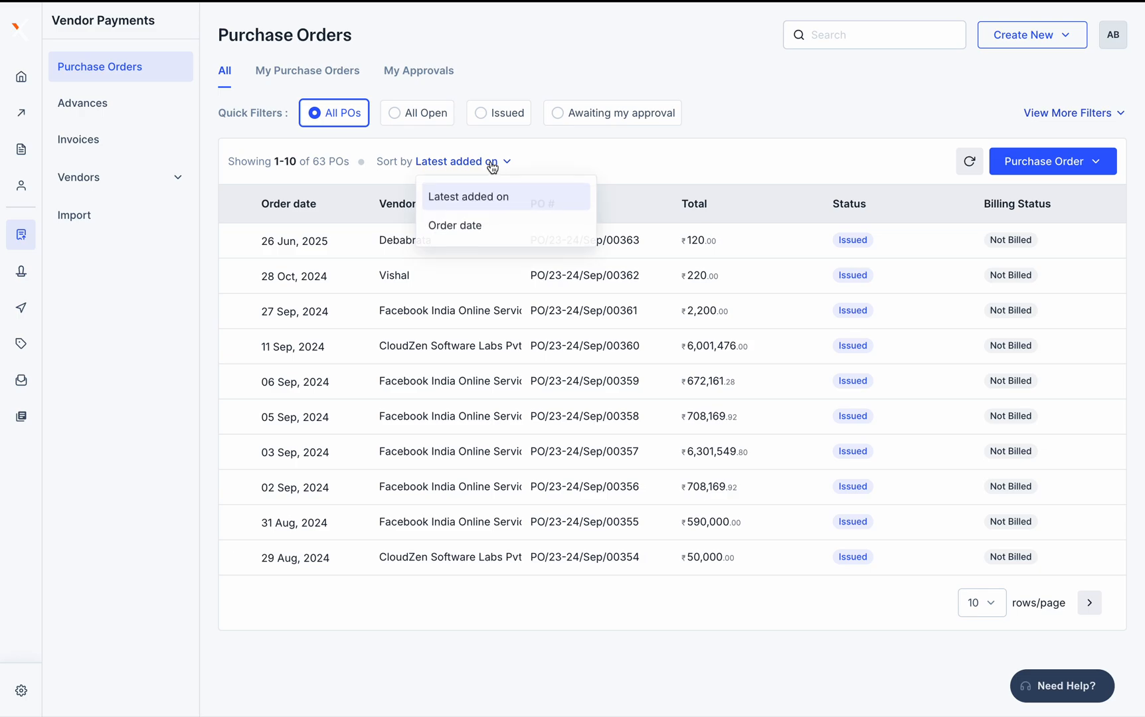
click(494, 226)
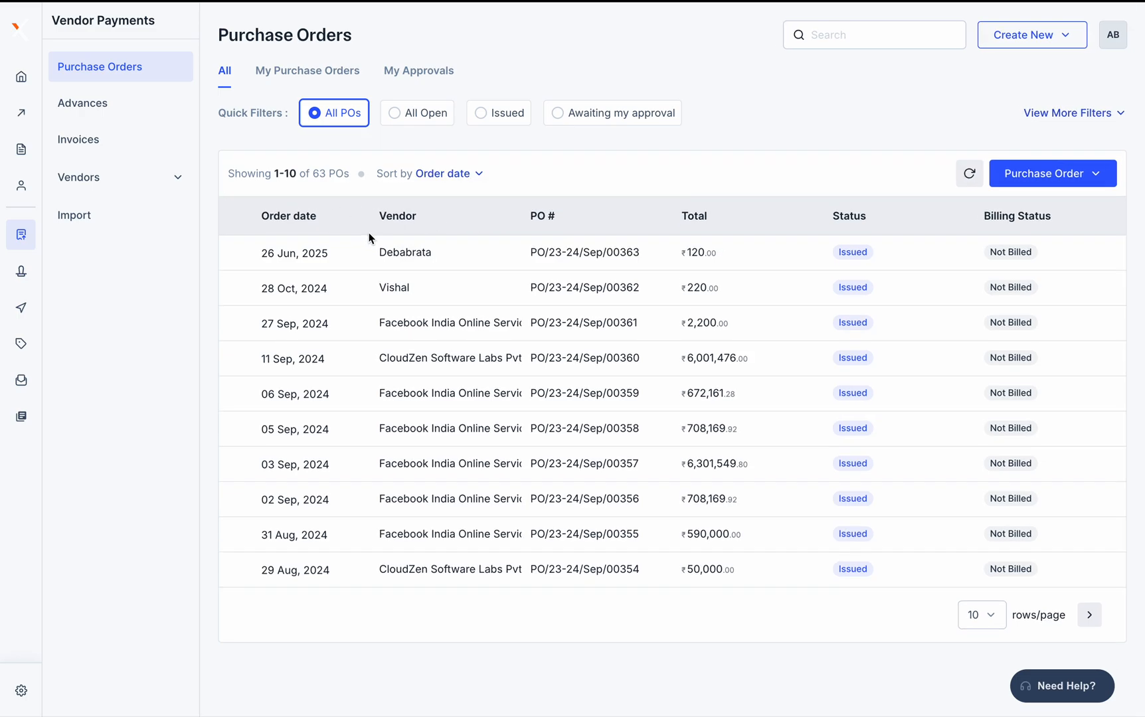
click(476, 175)
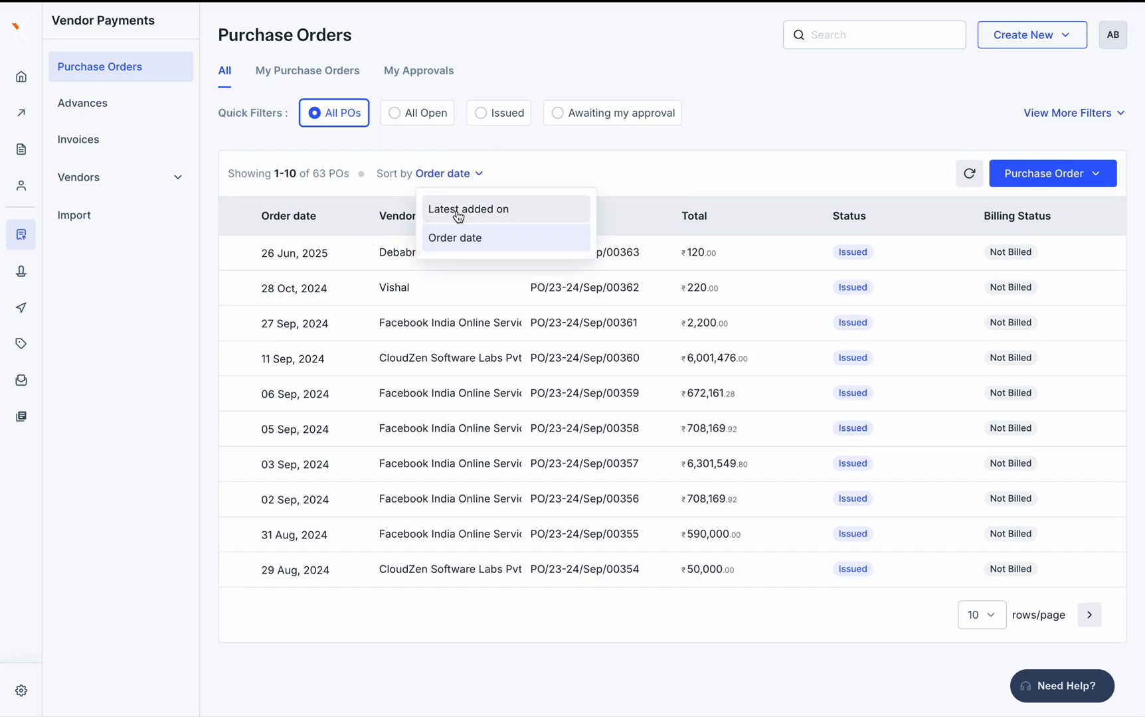
click(459, 216)
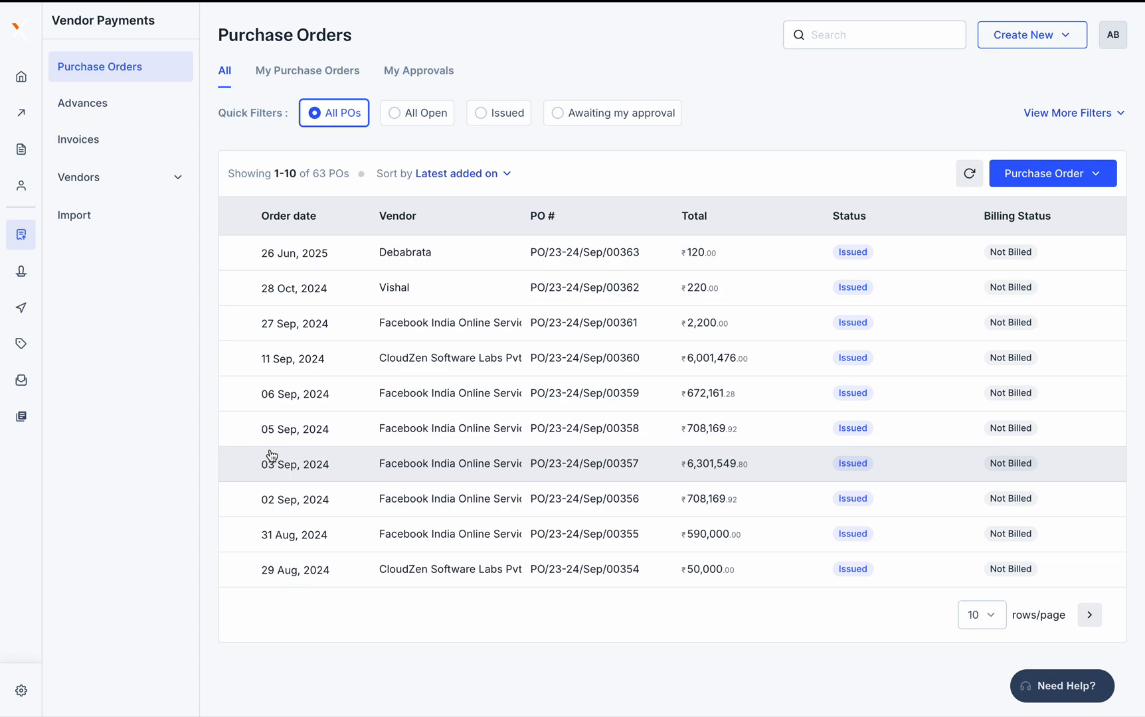
click(463, 173)
click(465, 238)
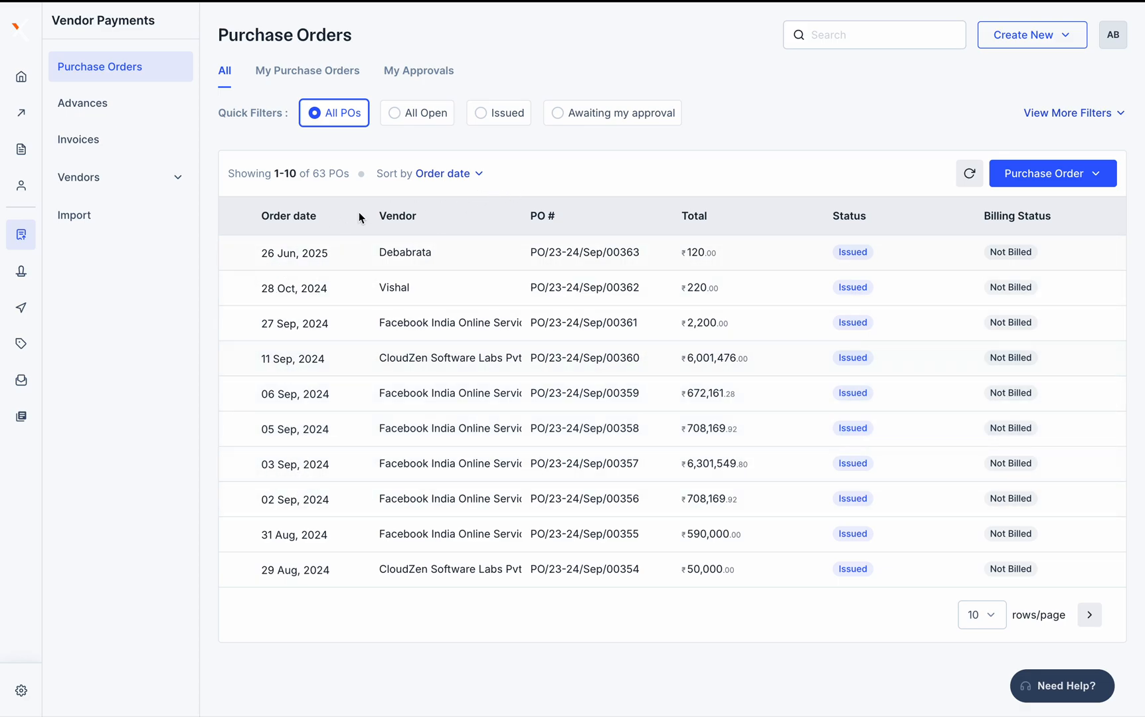
click(468, 174)
click(473, 209)
click(403, 116)
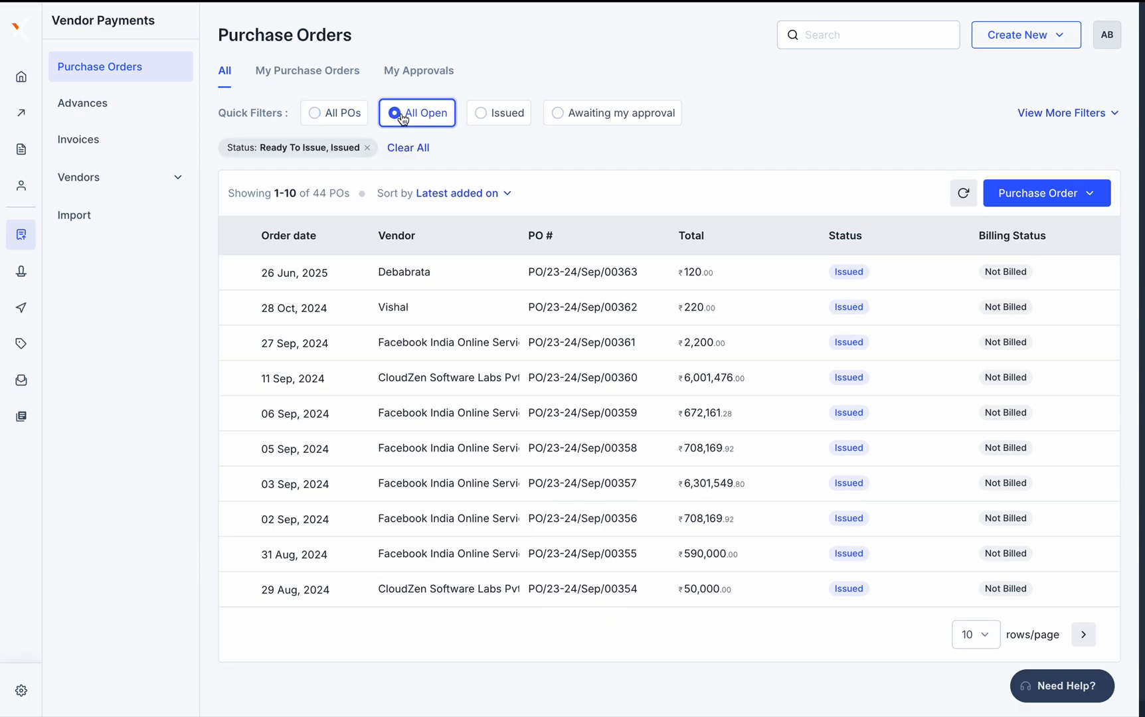
Try the Issued and Awaiting my approval quick filters, then clear all filters to list 63 POs
click(509, 119)
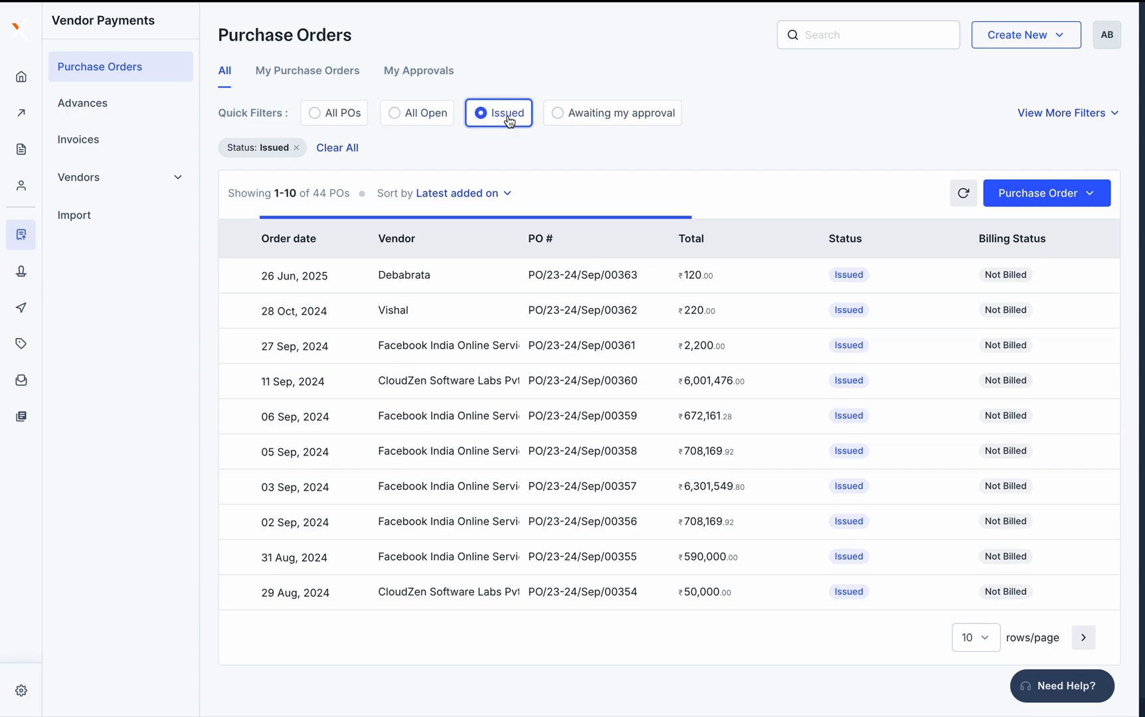
click(641, 122)
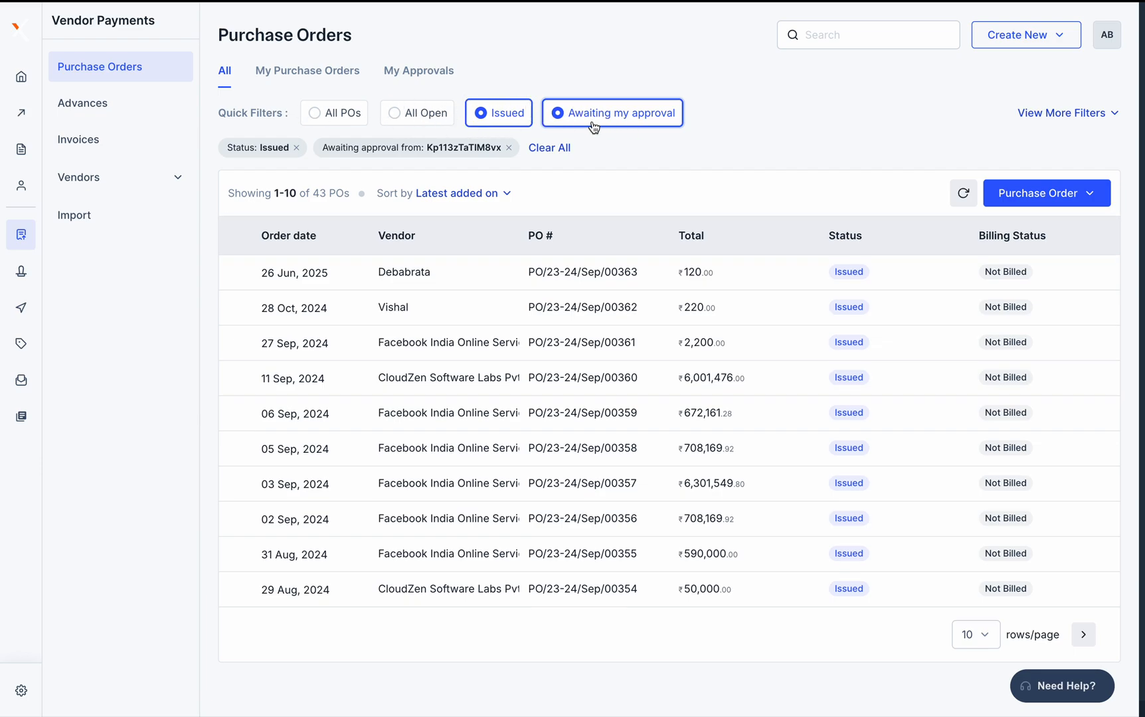
click(556, 149)
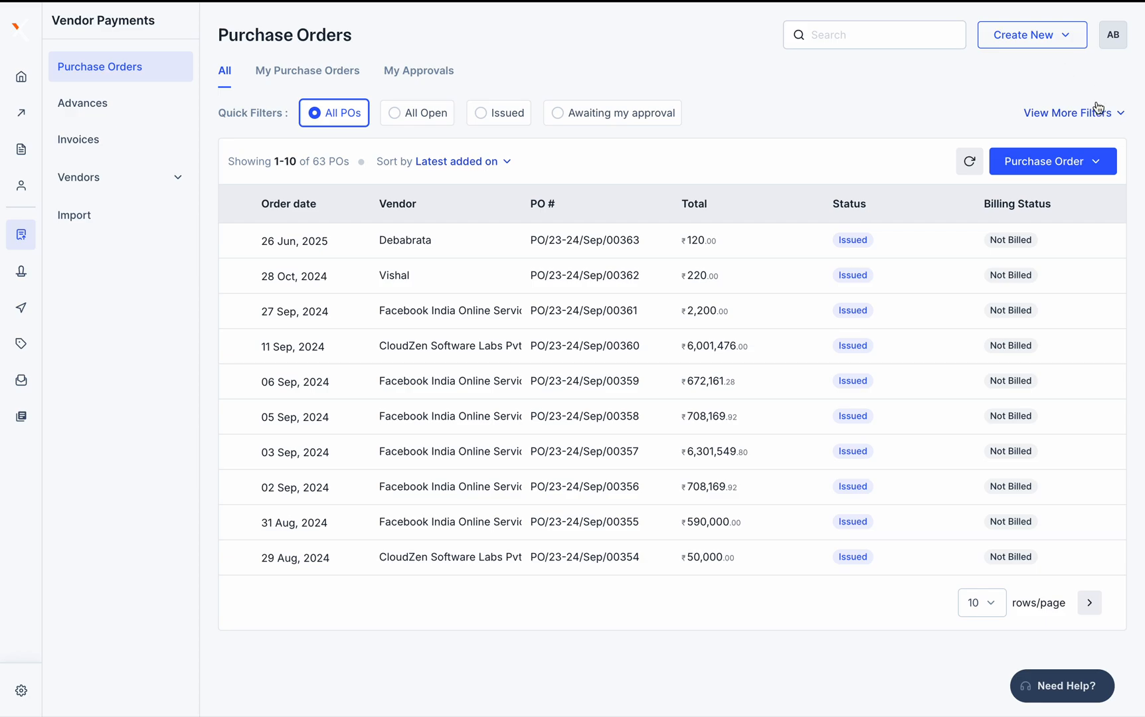
Filter POs by order date 1–9 Aug 2025, clear it, then switch to My Purchase Orders
click(1080, 117)
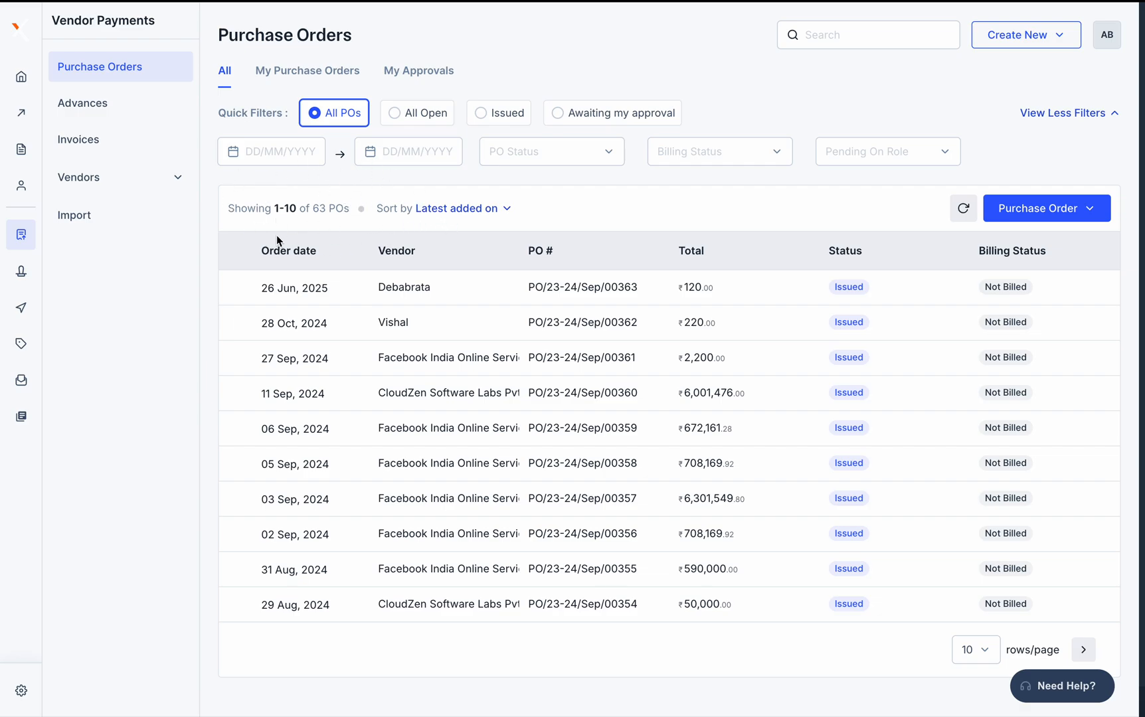
click(278, 152)
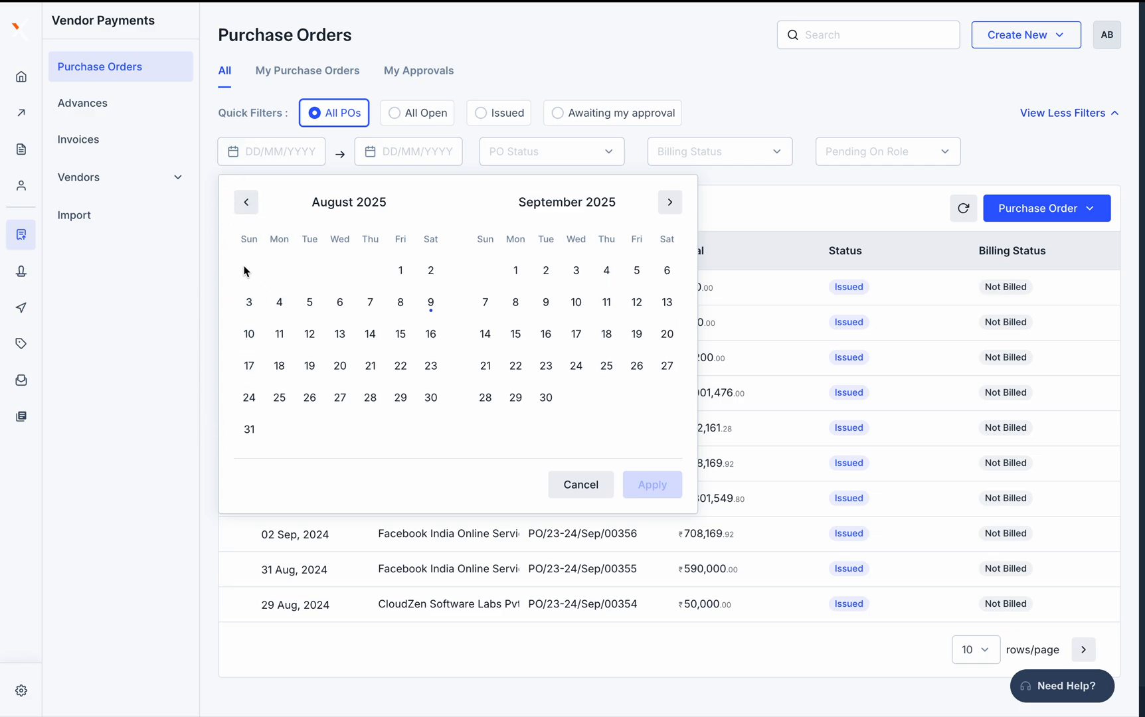
click(401, 270)
click(429, 304)
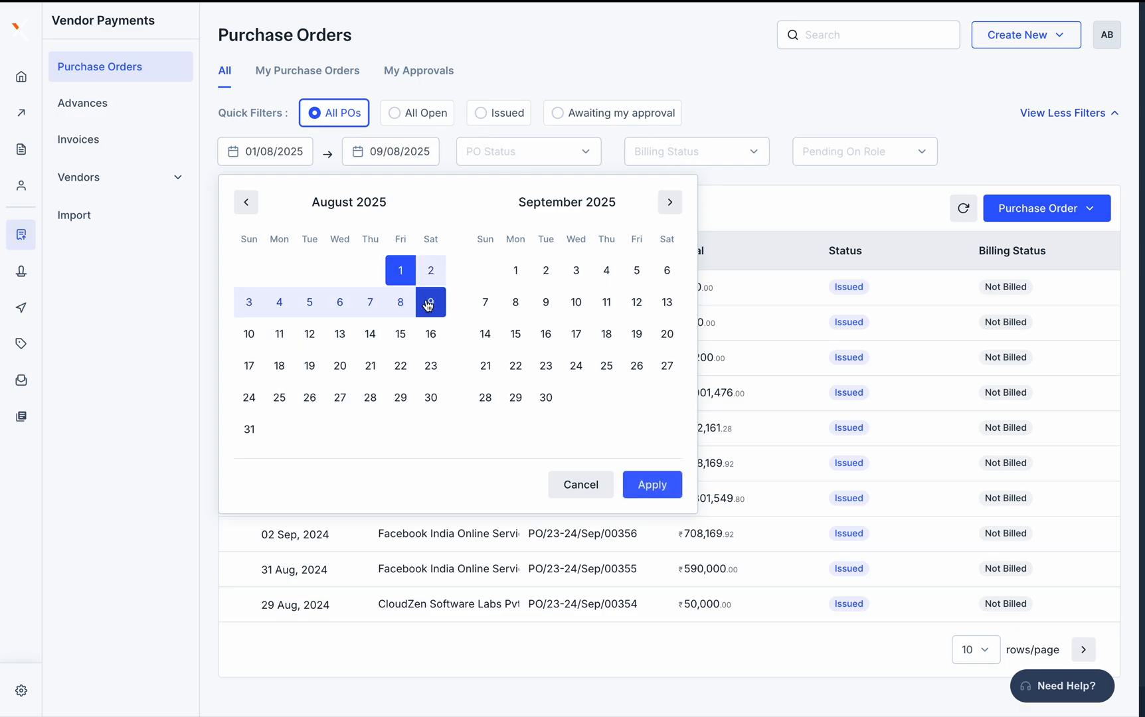
click(658, 486)
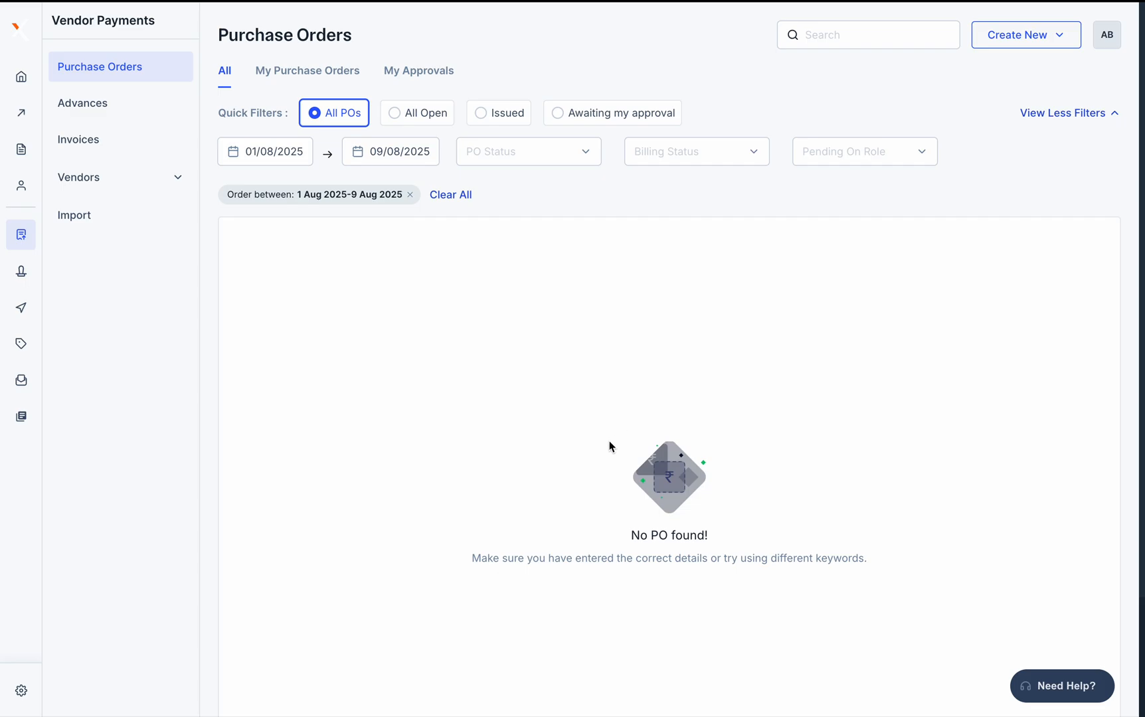
click(452, 194)
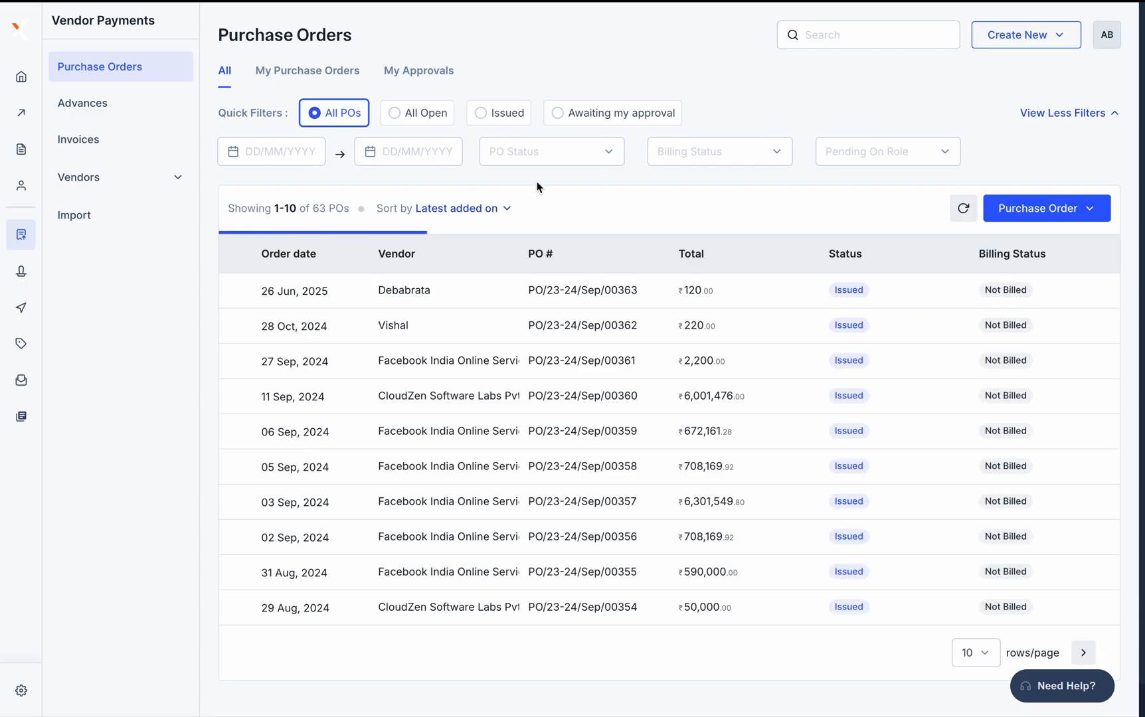
click(309, 73)
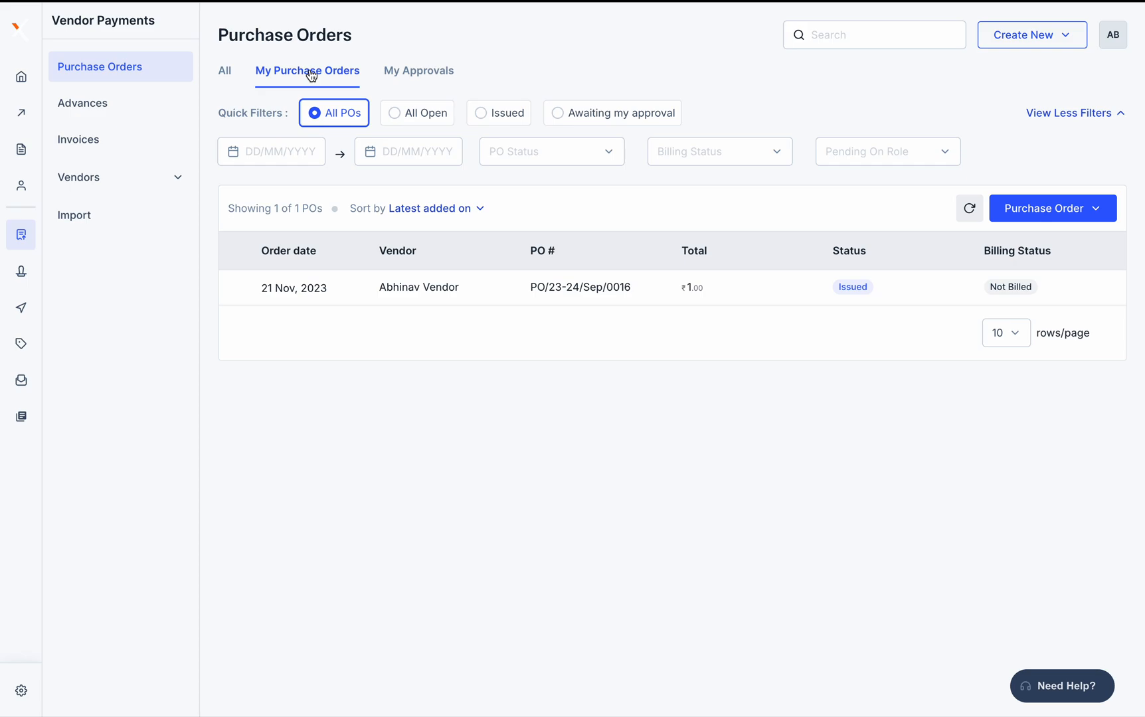
Review PO/23-24/Sep/0016 under My Approvals, then return to All POs and list status choices
click(443, 79)
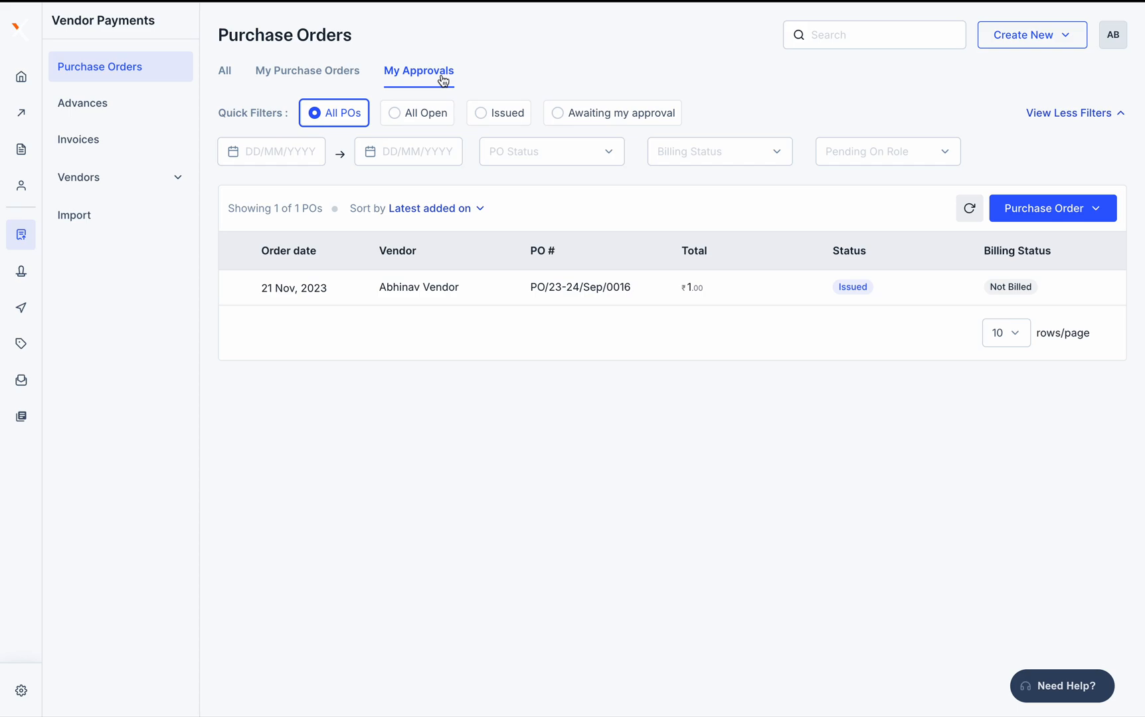
click(697, 294)
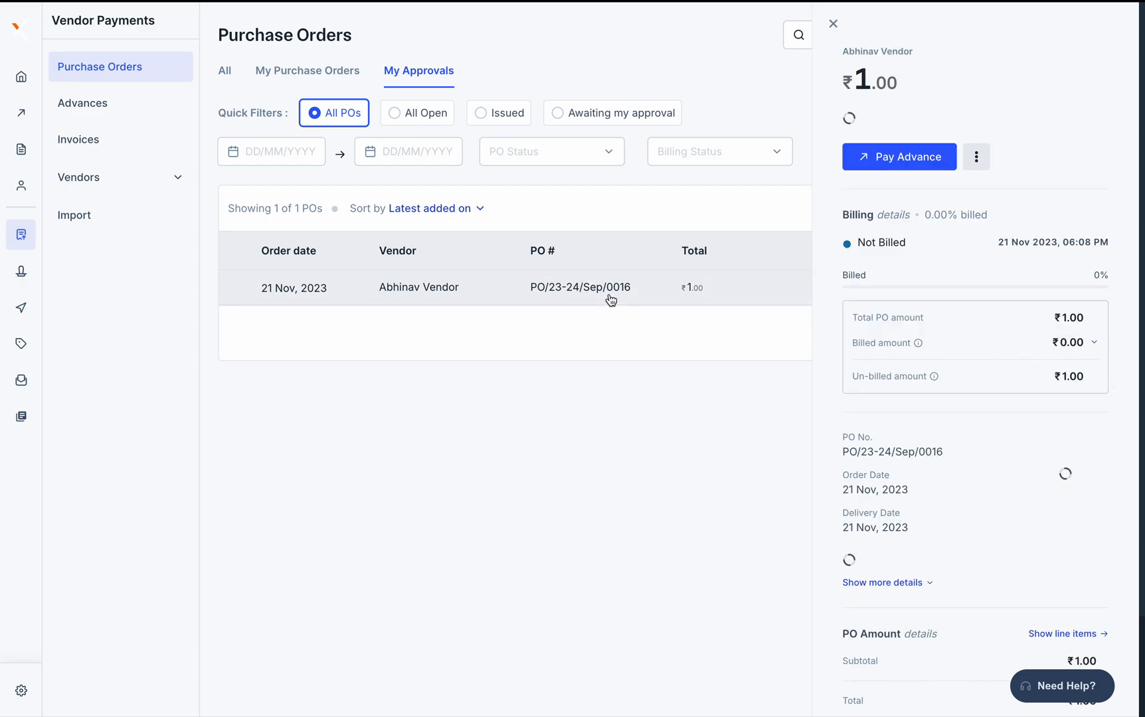
scroll(928, 465, down, 2)
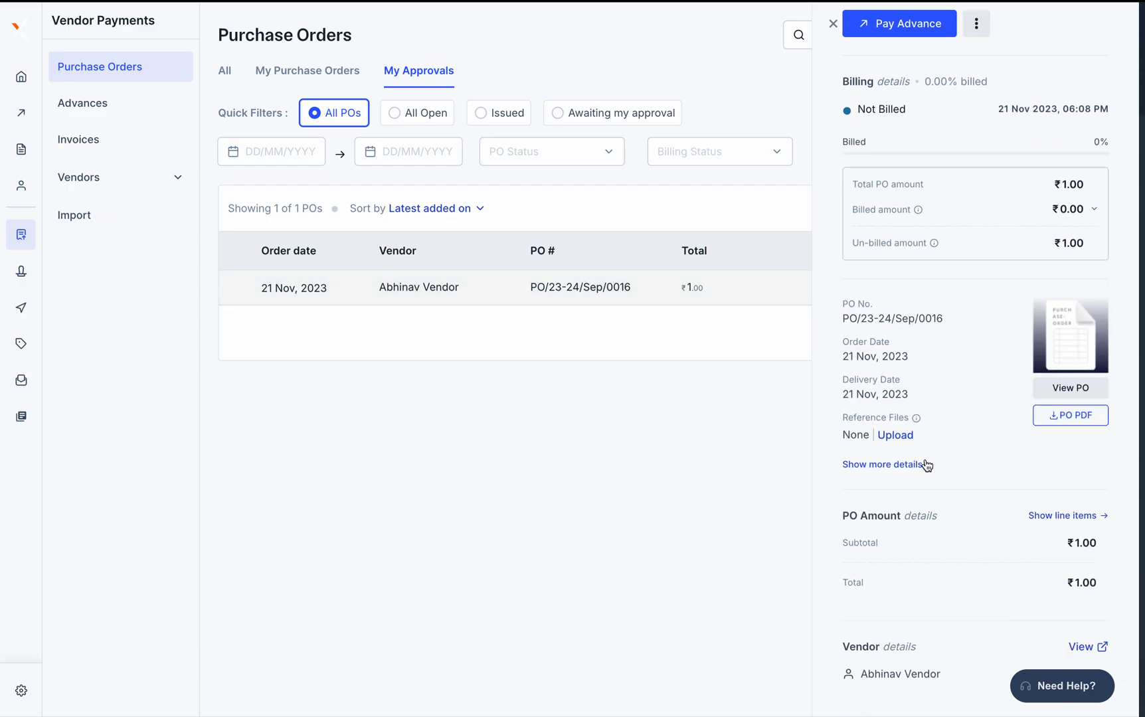
scroll(928, 465, up, 2)
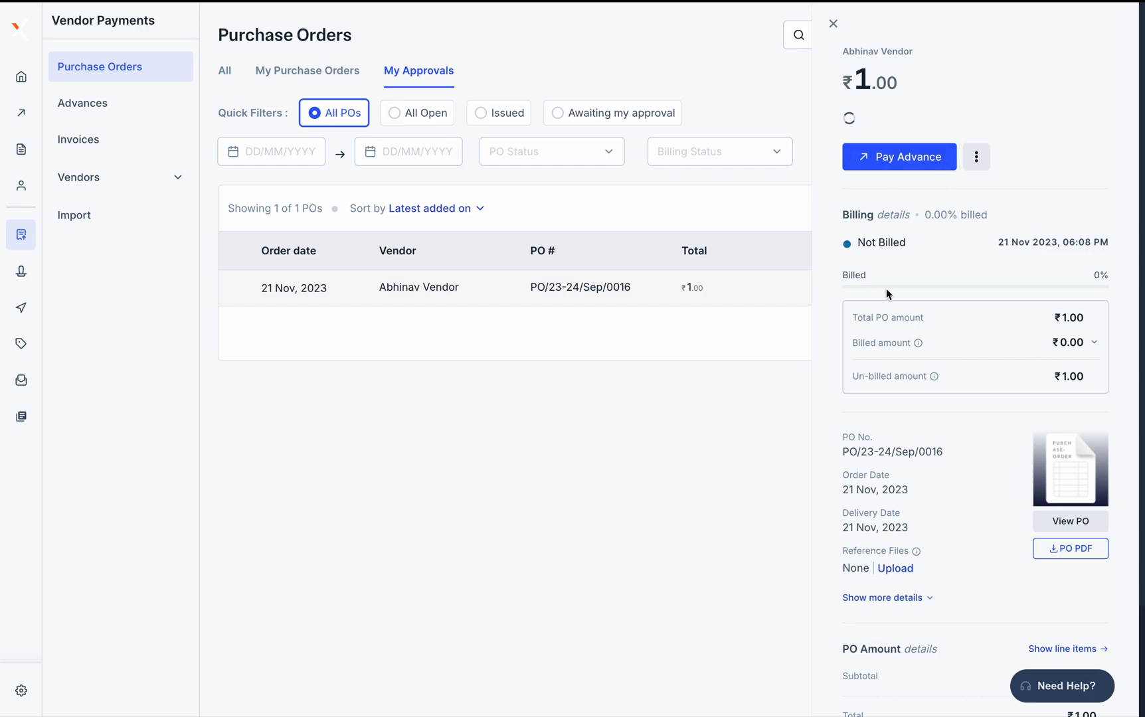
scroll(954, 445, down, 2)
scroll(962, 421, up, 2)
click(833, 23)
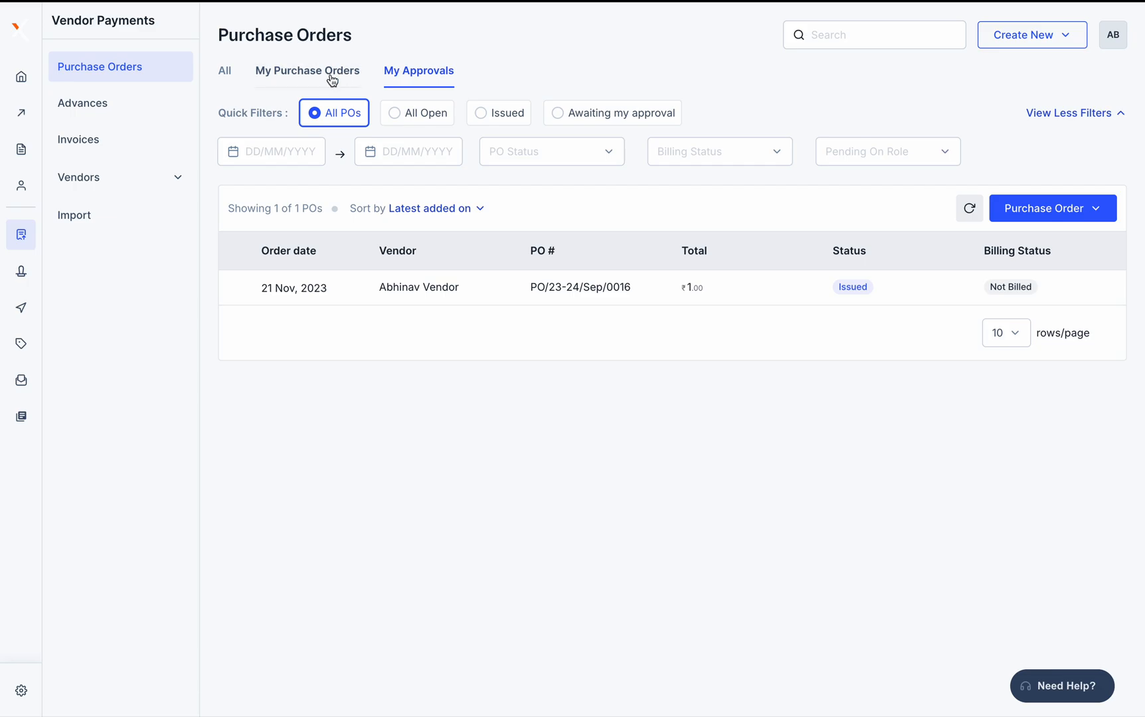
click(225, 70)
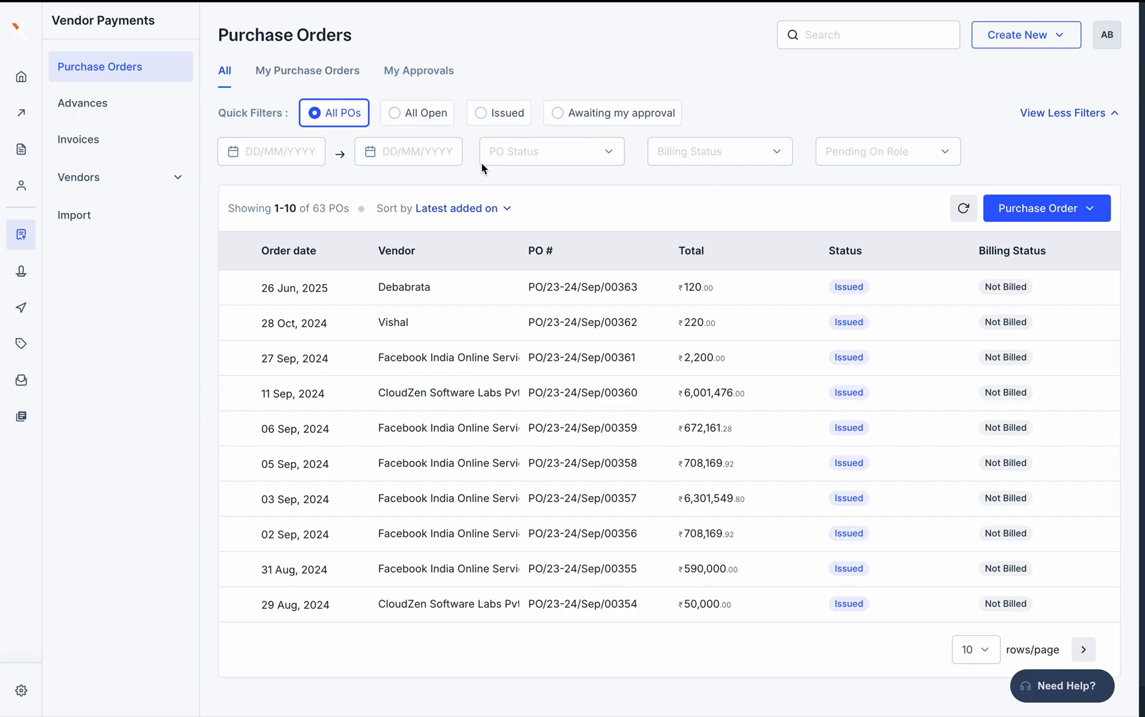
click(541, 151)
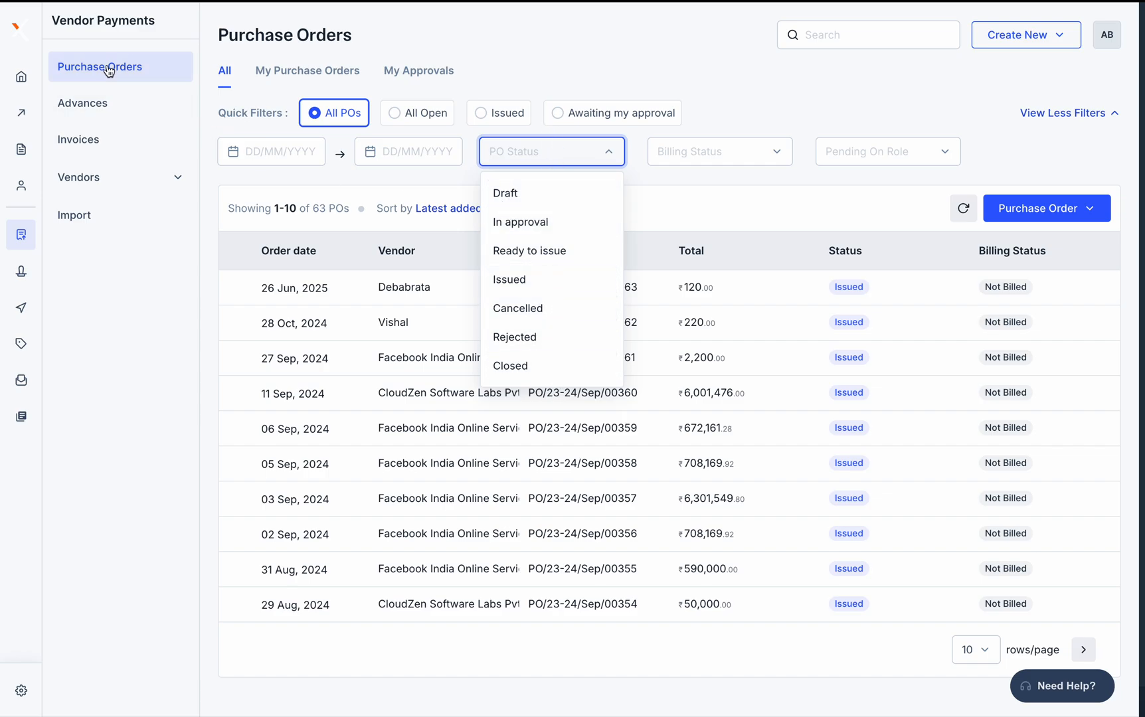
Look over the invoice list's status filter choices, then return to Purchase Orders
click(93, 146)
click(1090, 117)
click(550, 152)
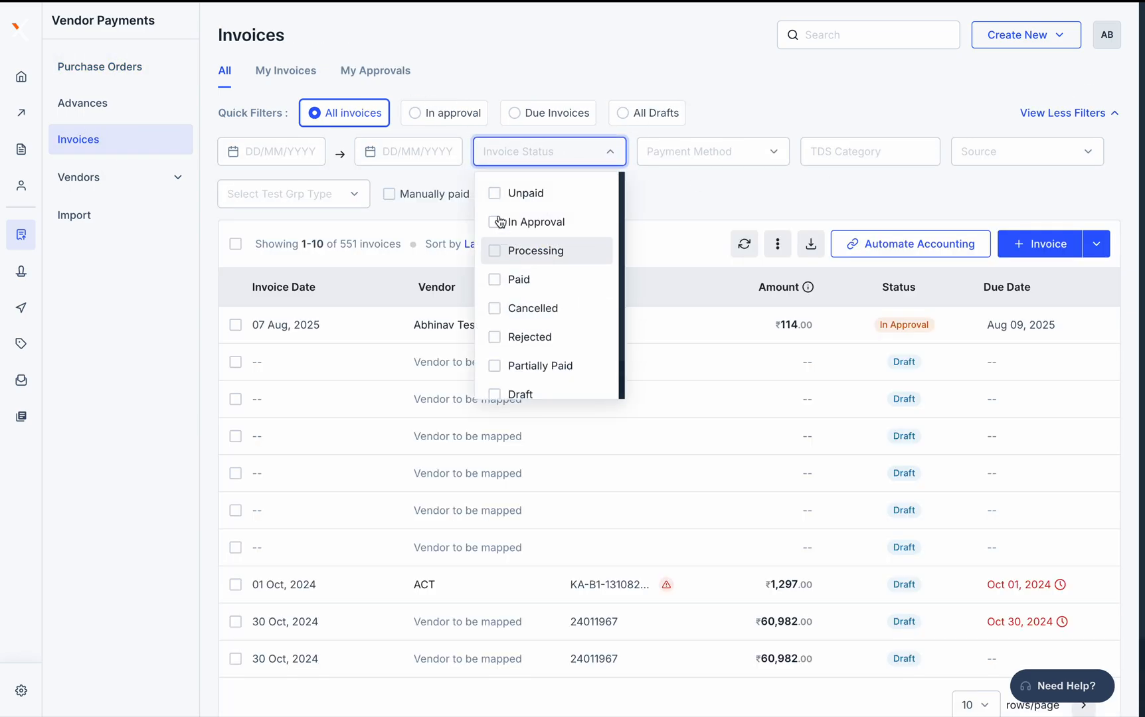
click(100, 69)
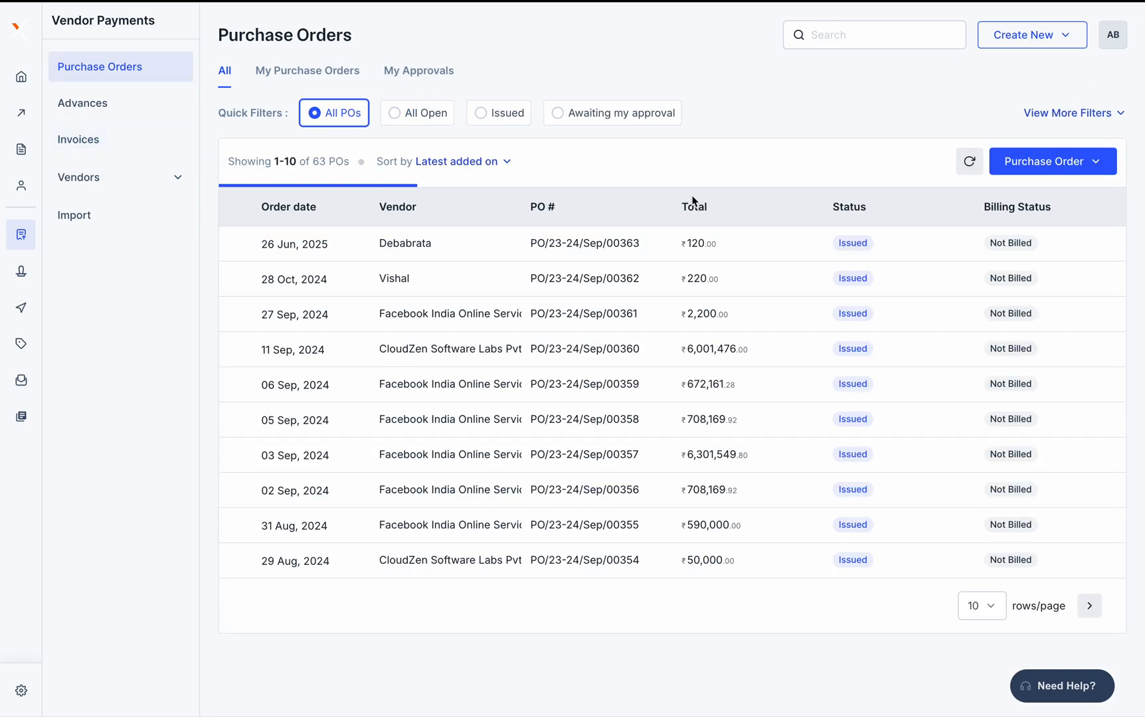
Try the Ready to issue and Rejected PO status filters, ending on Closed (2 POs)
click(1065, 113)
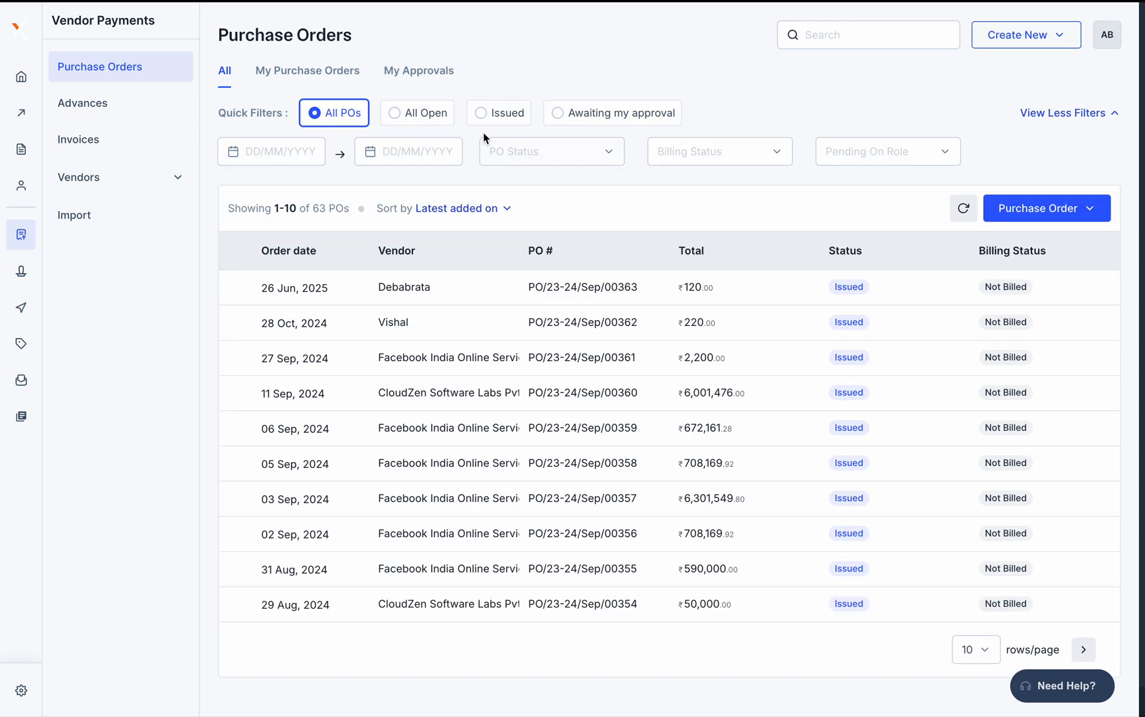
click(557, 150)
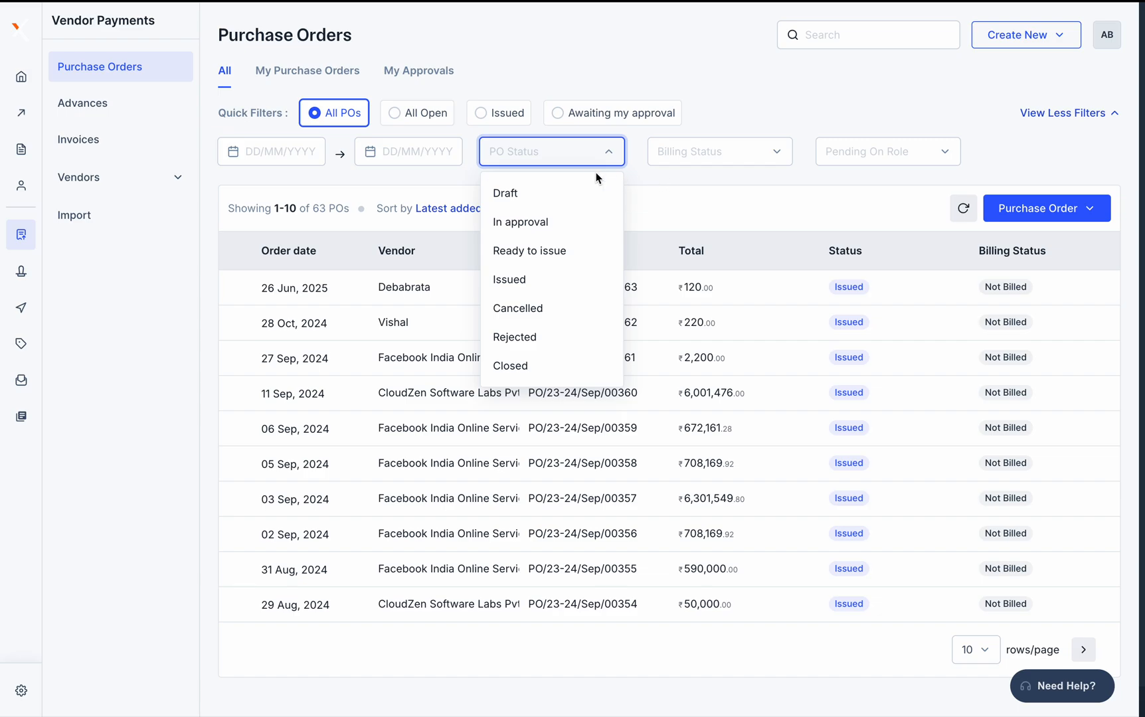
click(758, 129)
click(565, 151)
click(556, 251)
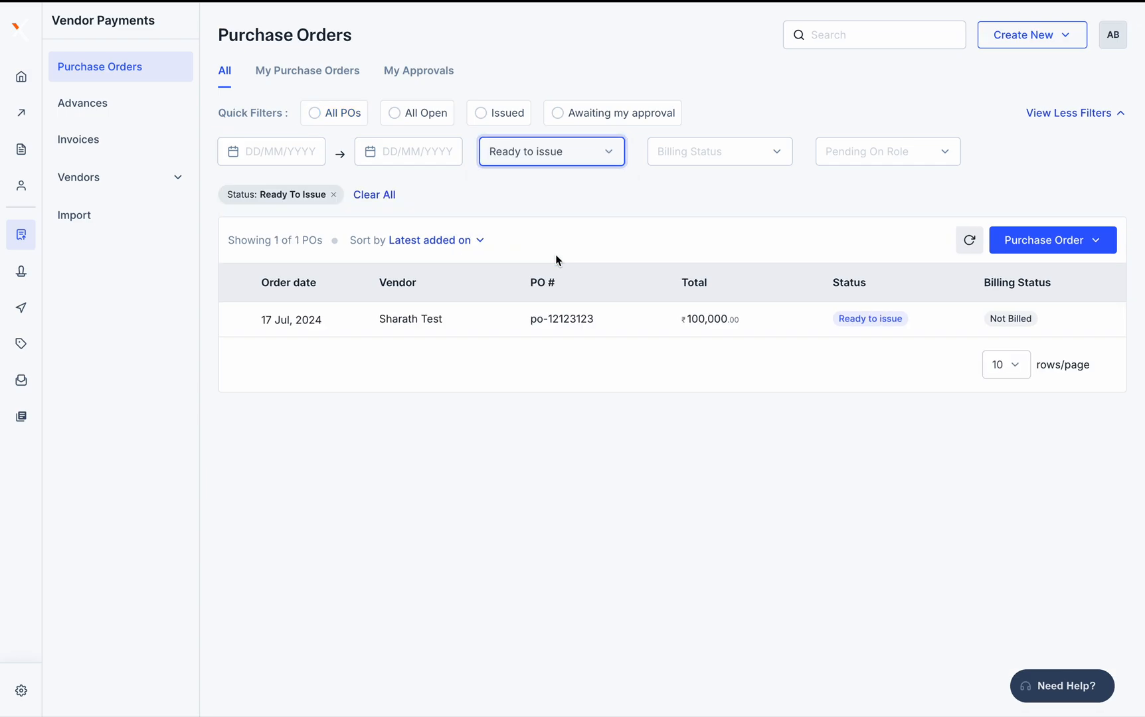
click(565, 149)
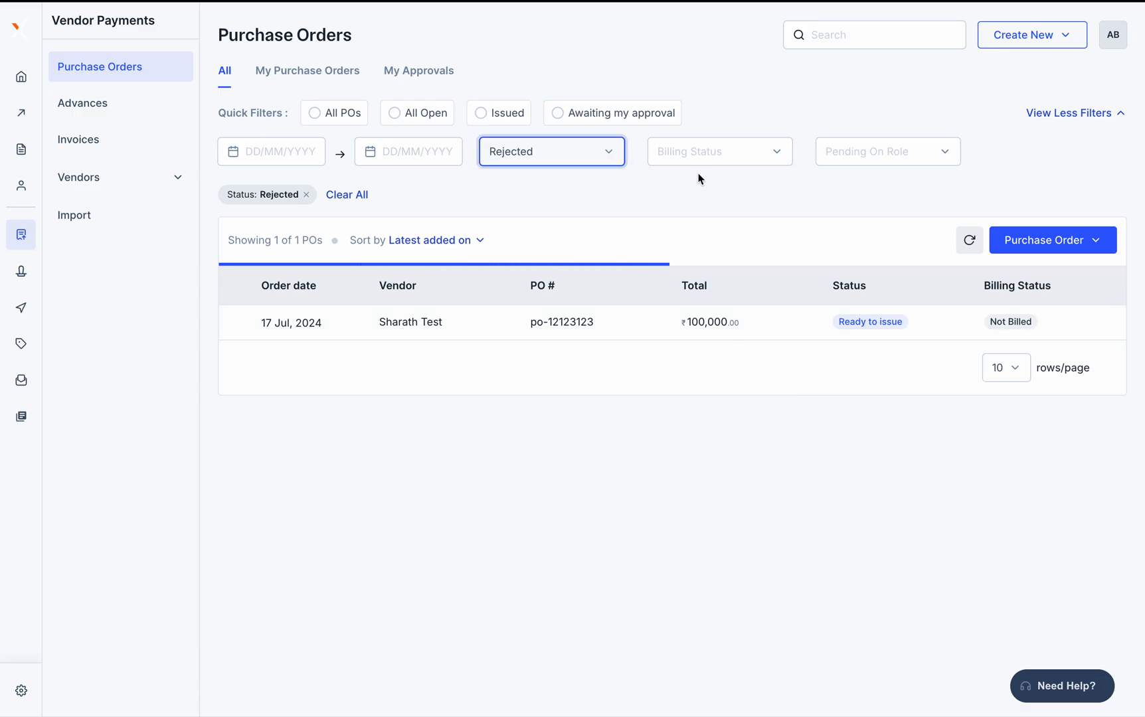
click(553, 143)
click(542, 367)
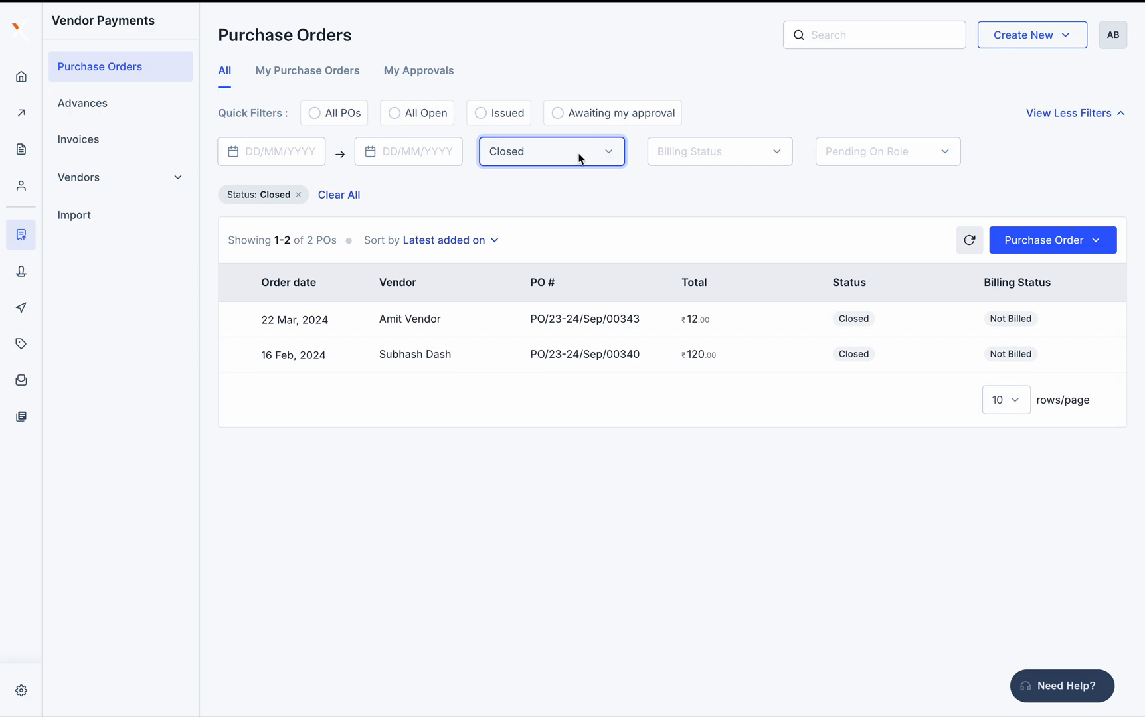
Review the PO/23-24/Sep/00343 details panel and close it
click(747, 320)
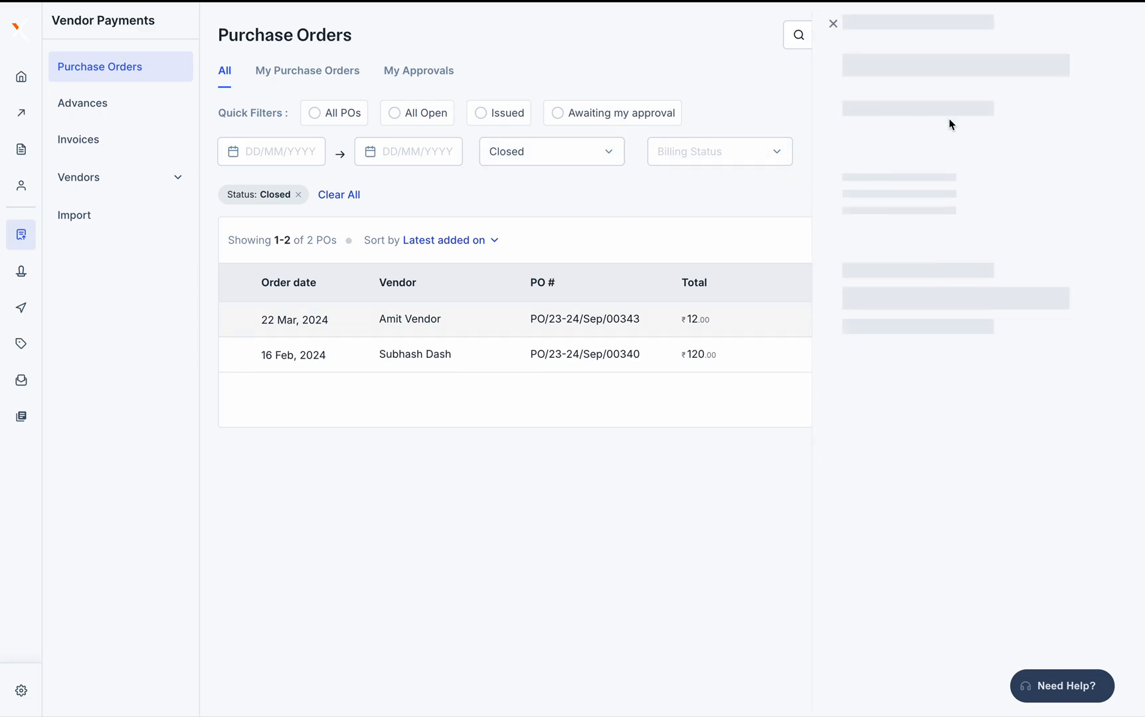
scroll(1021, 228, down, 2)
scroll(1021, 229, up, 2)
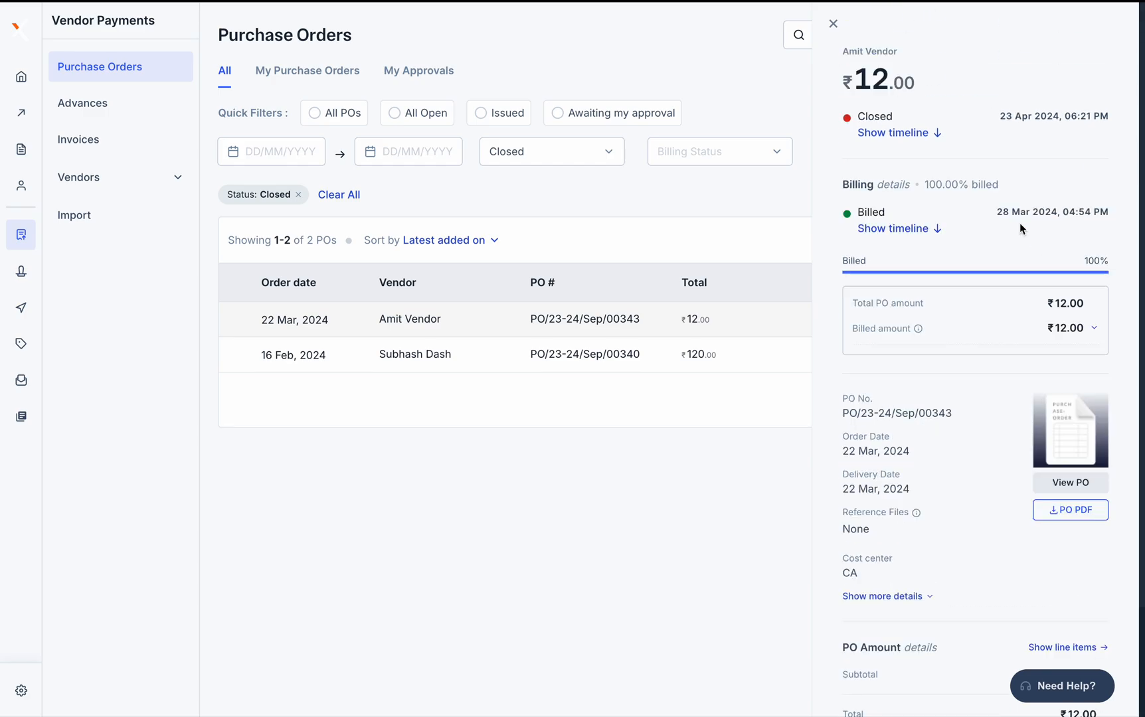
click(833, 24)
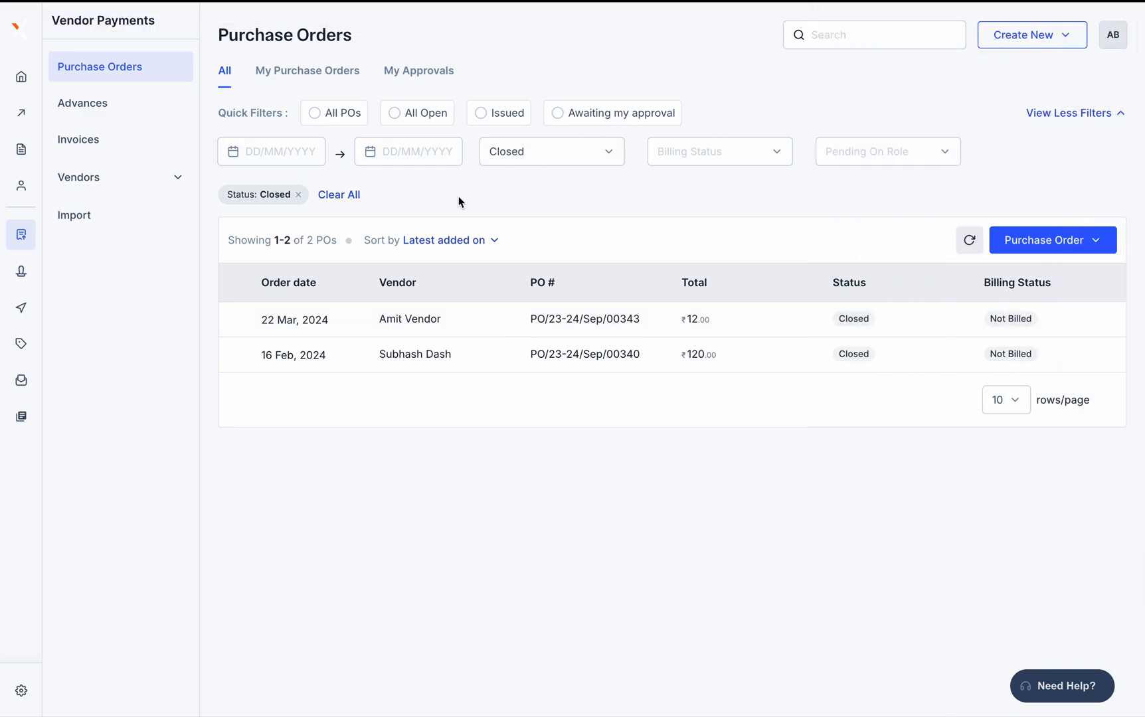
Drop the Closed filter, try Partially Billed, Billed and Not Billed billing statuses, then clear all
click(336, 196)
click(726, 151)
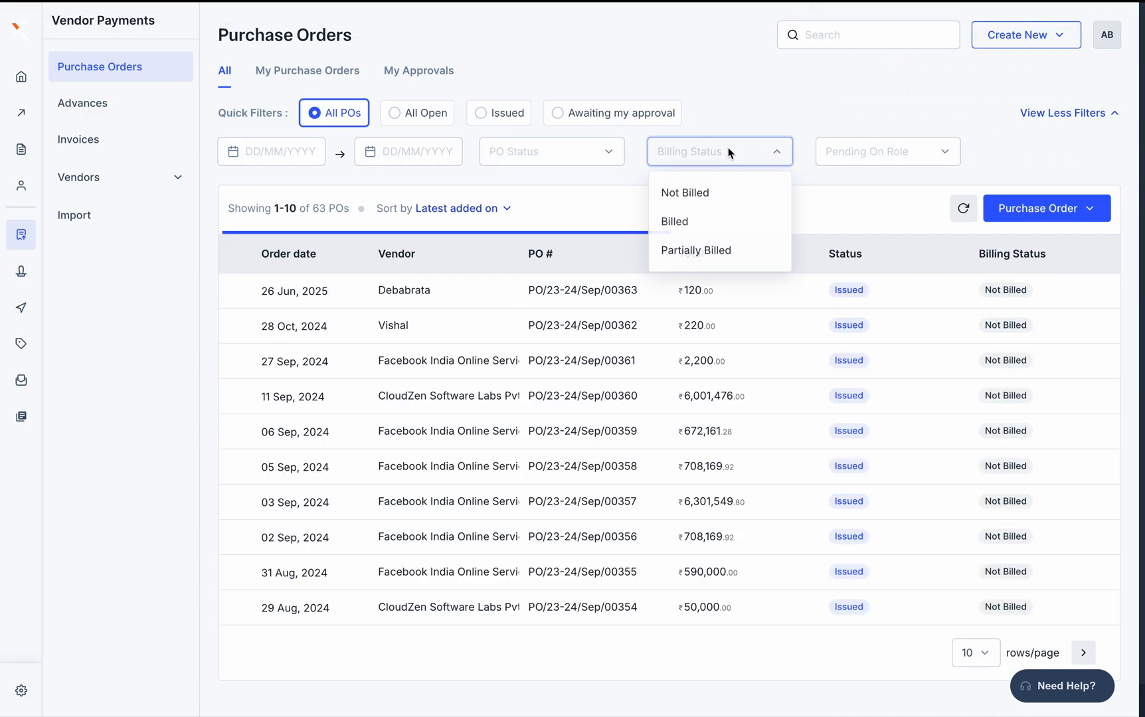
click(729, 251)
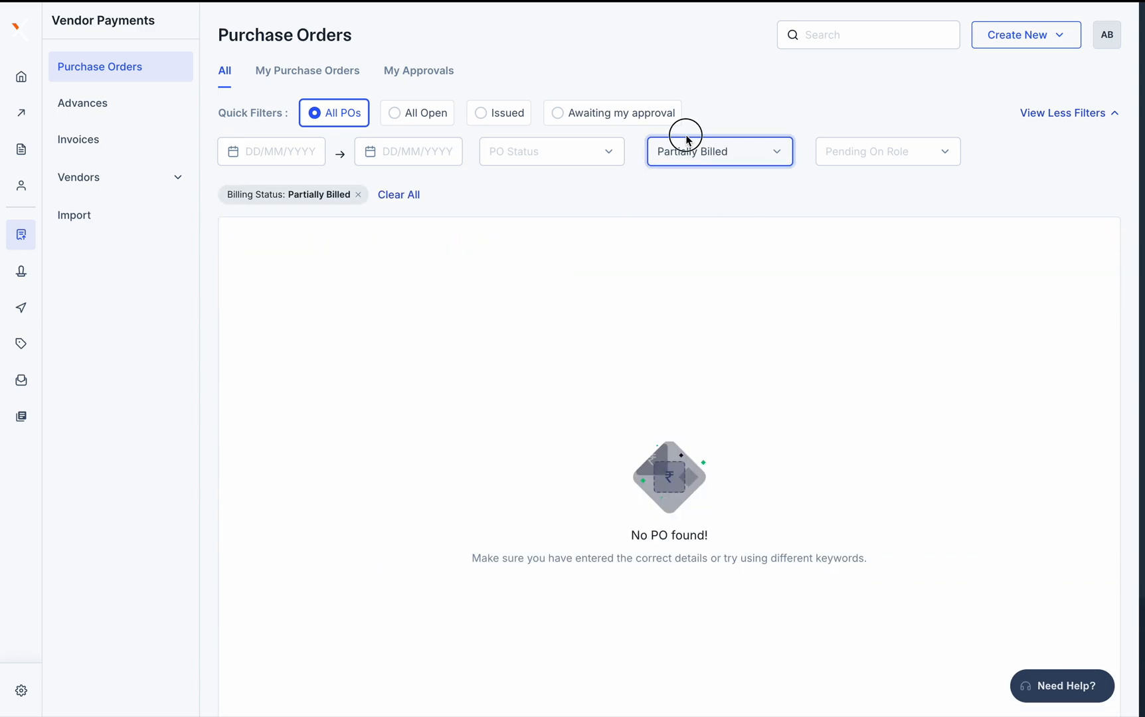
click(694, 153)
click(689, 220)
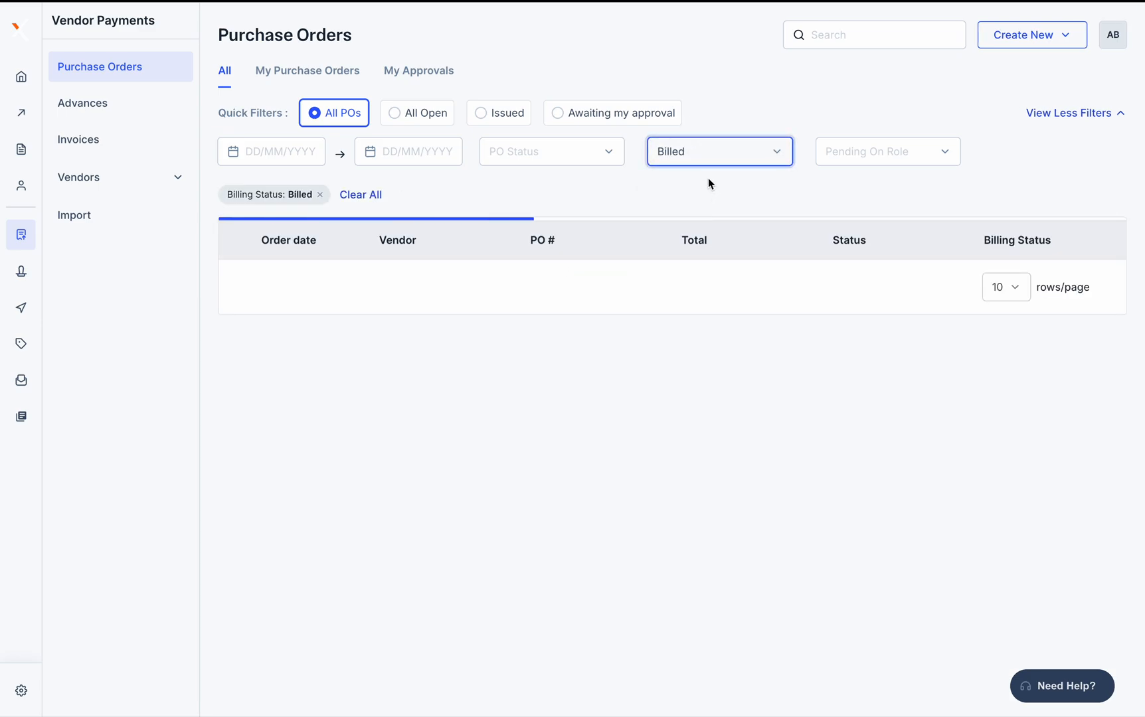
click(772, 151)
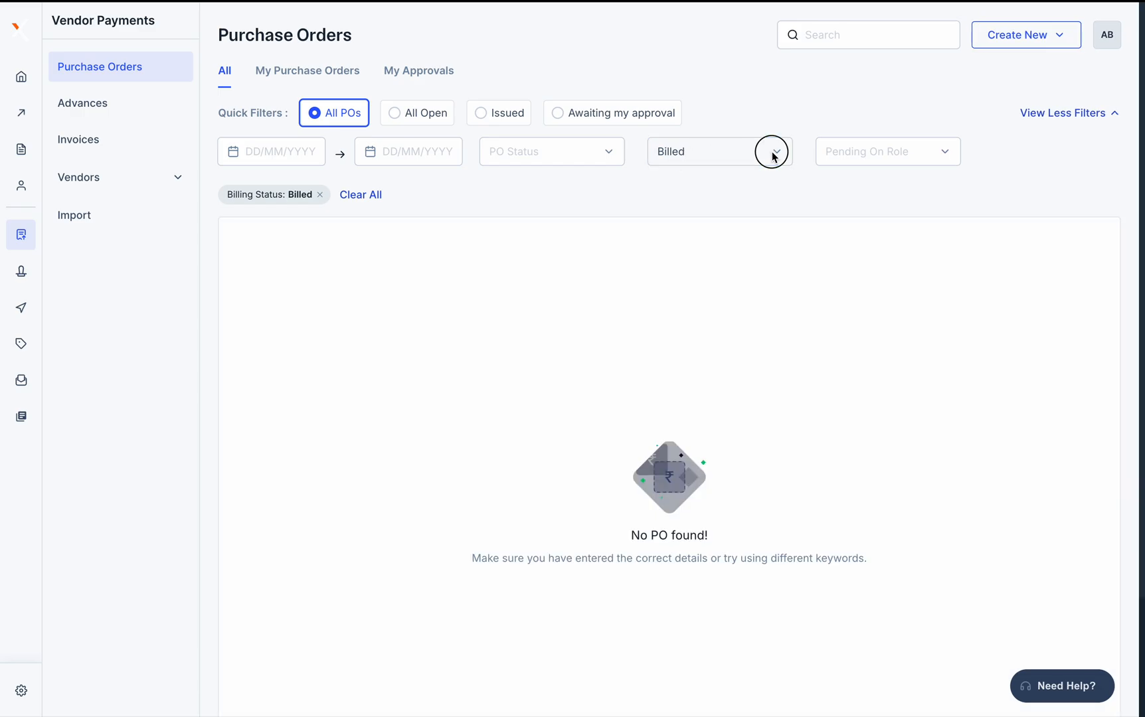
click(698, 192)
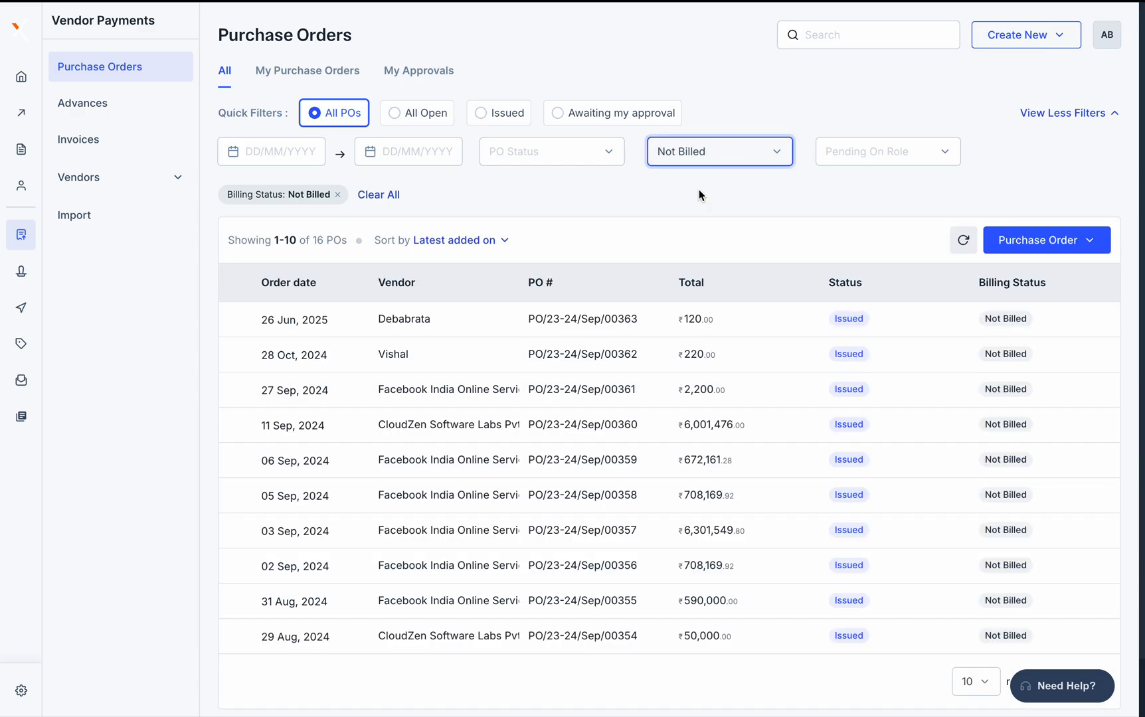
click(751, 151)
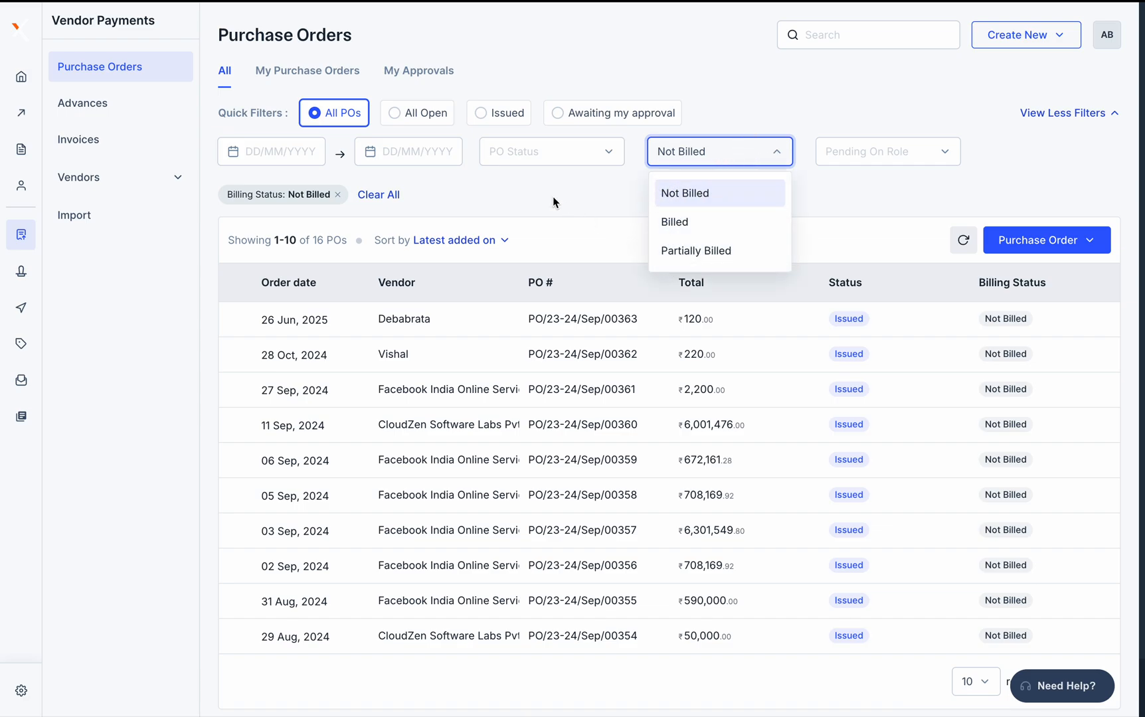
click(434, 198)
click(379, 196)
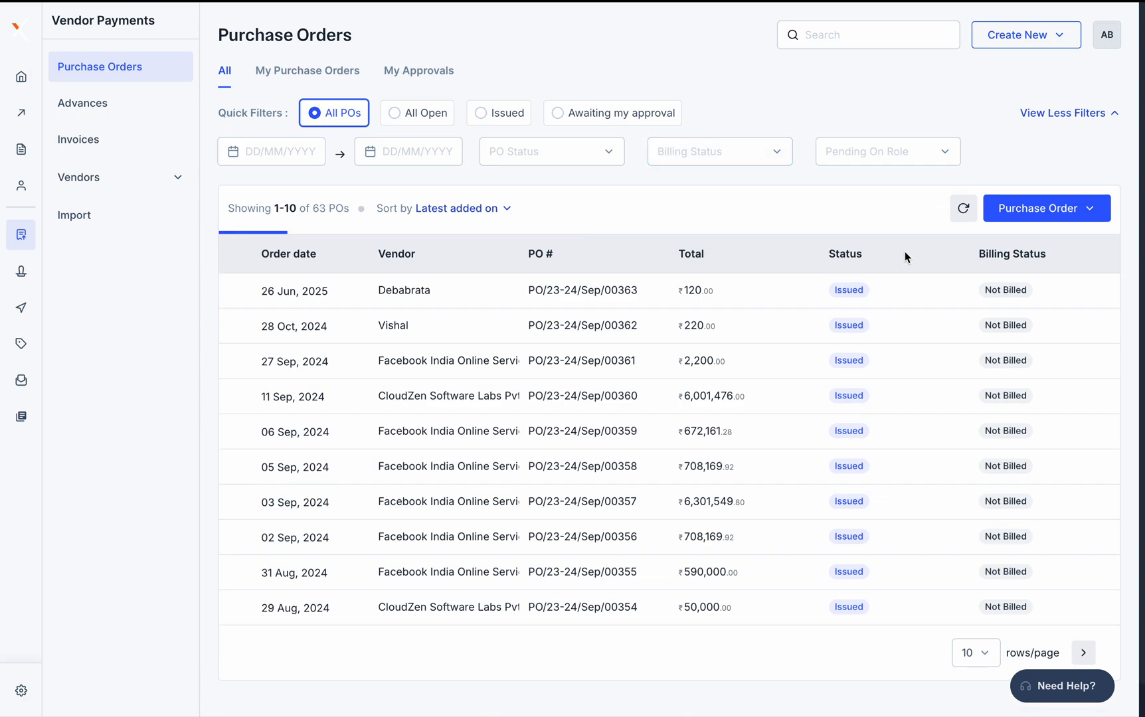
Filter POs by Pending On Role set to Full Access
click(901, 158)
scroll(891, 312, down, 5)
scroll(893, 335, up, 5)
scroll(892, 334, down, 5)
scroll(893, 335, up, 5)
scroll(893, 335, down, 5)
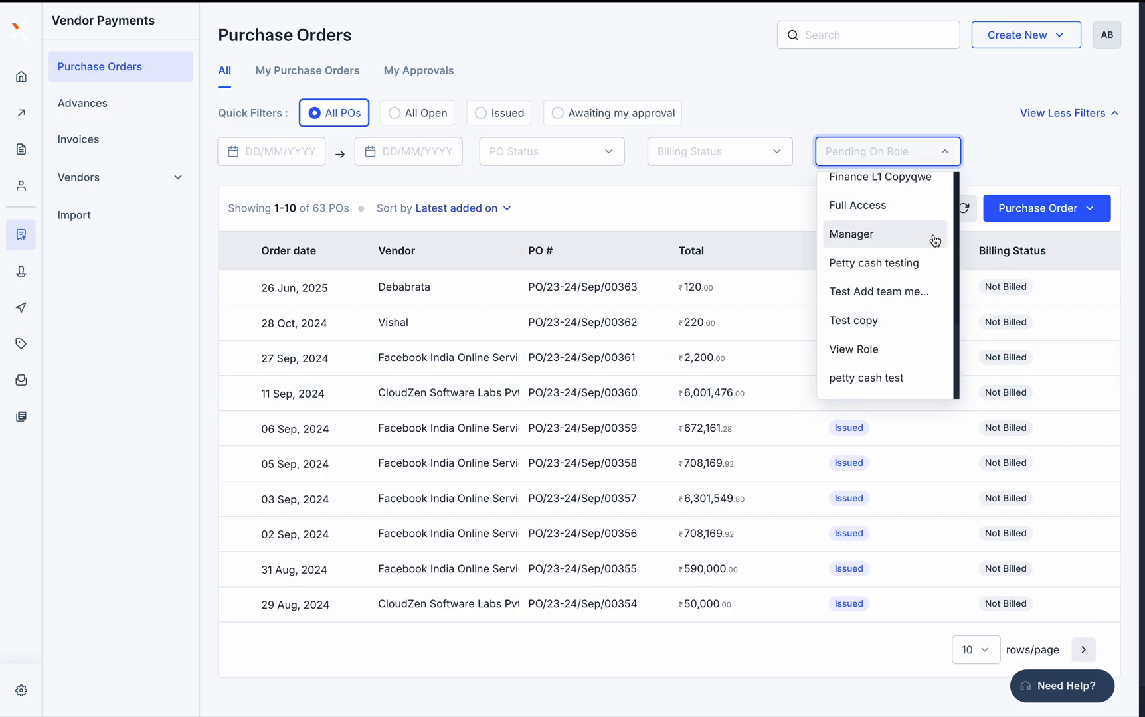
scroll(901, 213, up, 1)
scroll(902, 212, up, 1)
click(870, 307)
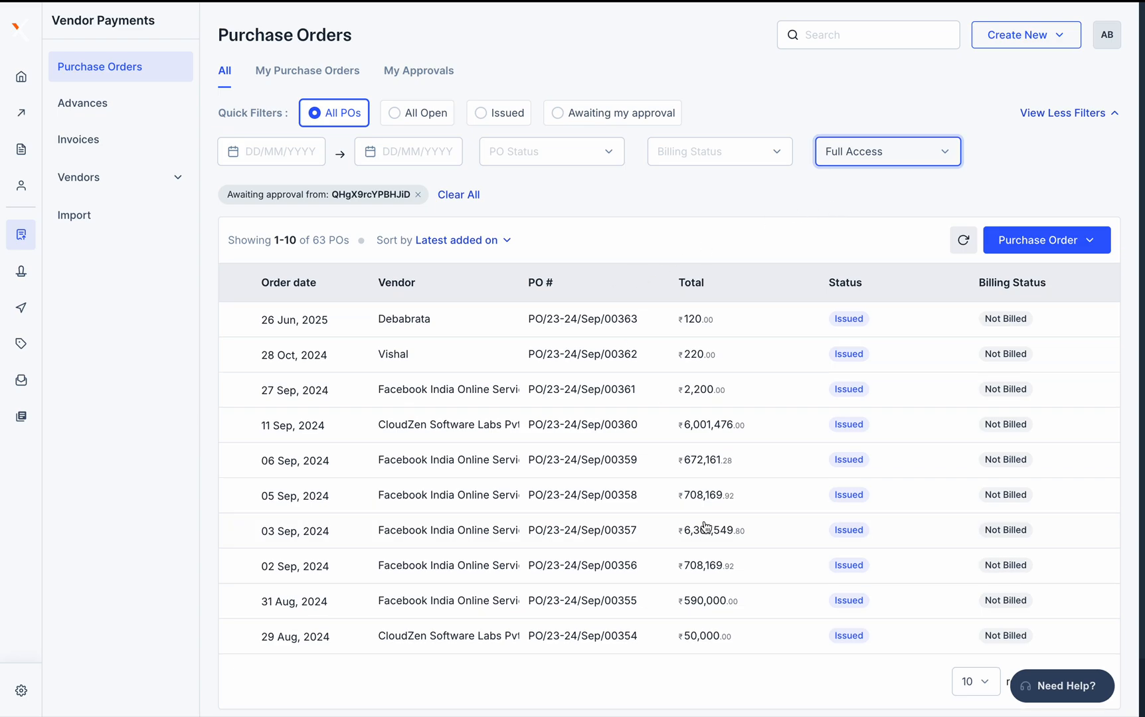
Check the 05 Sep 2024 PO's details, then remove the Full Access filter
scroll(706, 528, down, 1)
click(660, 445)
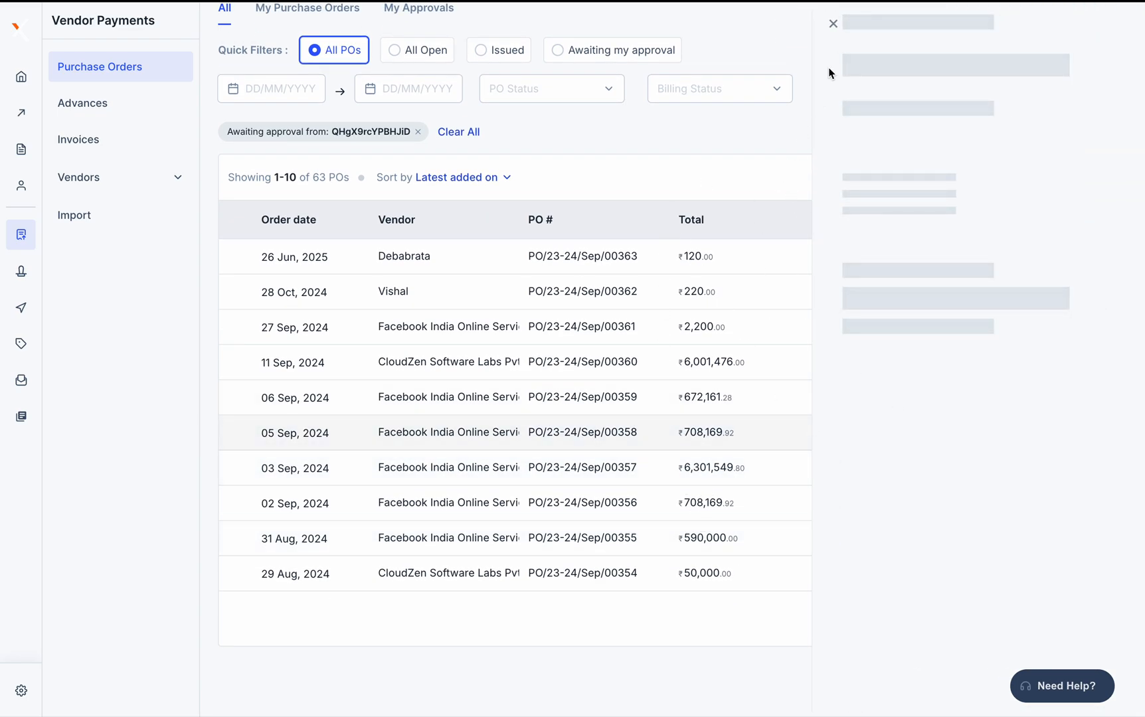
click(834, 24)
click(942, 91)
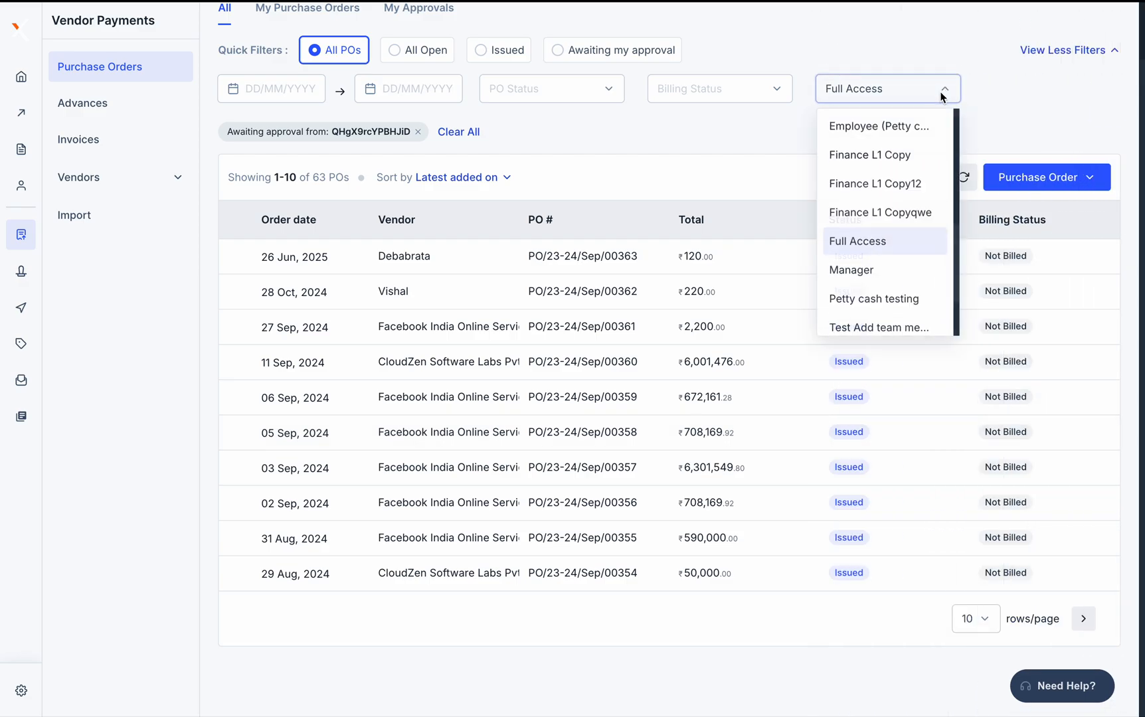
click(609, 123)
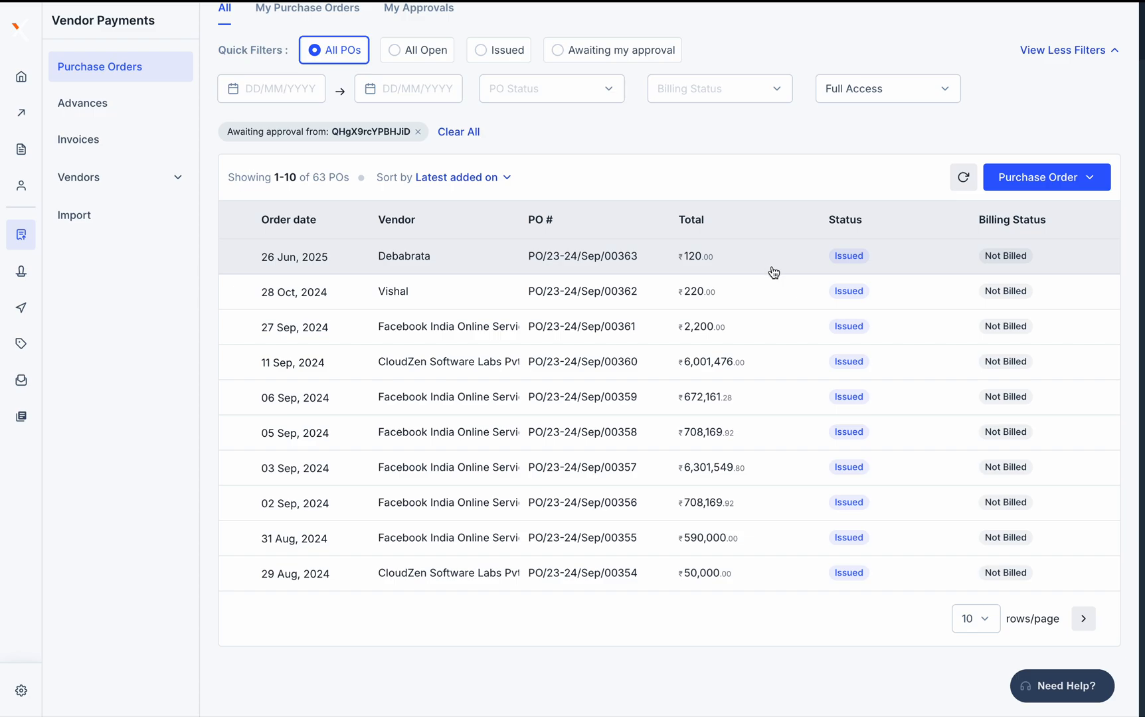
click(470, 136)
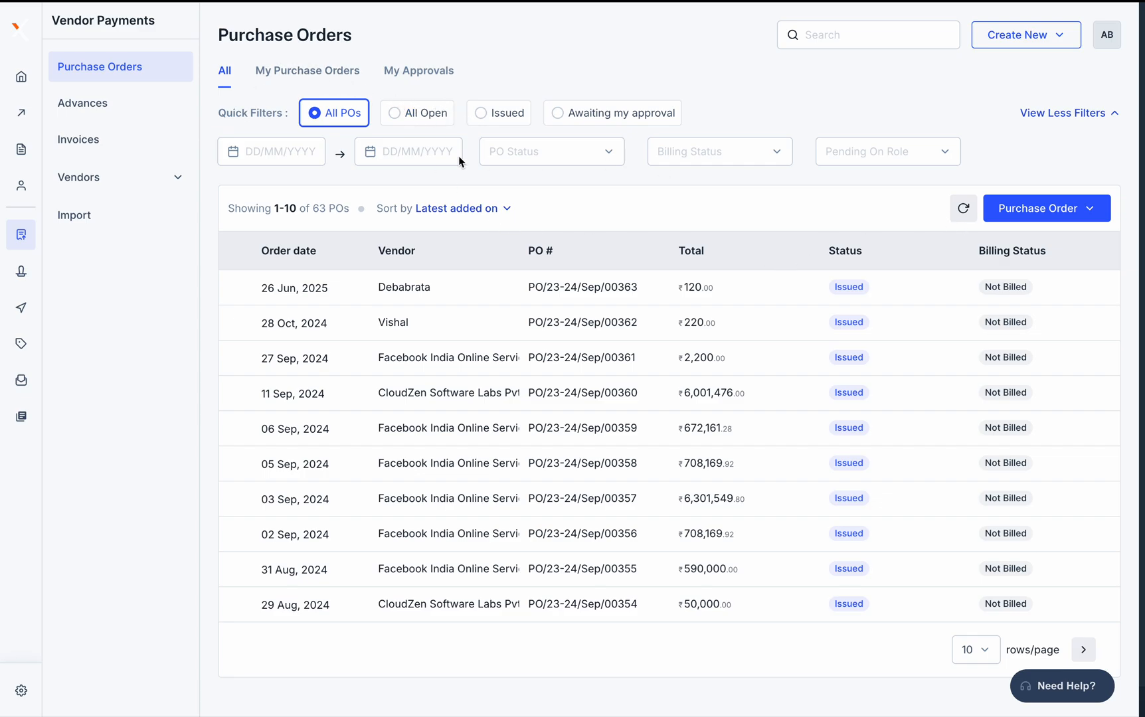
Show 50 purchase orders per page and move to the second page (51–63)
scroll(821, 404, down, 2)
click(975, 649)
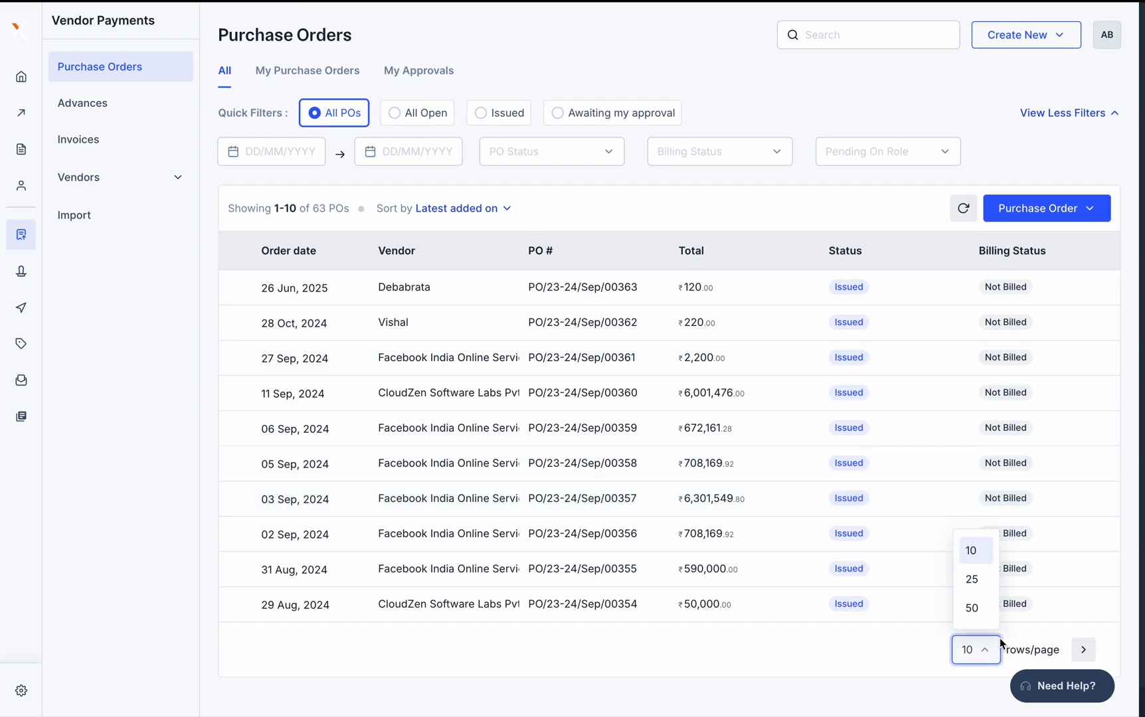
click(979, 610)
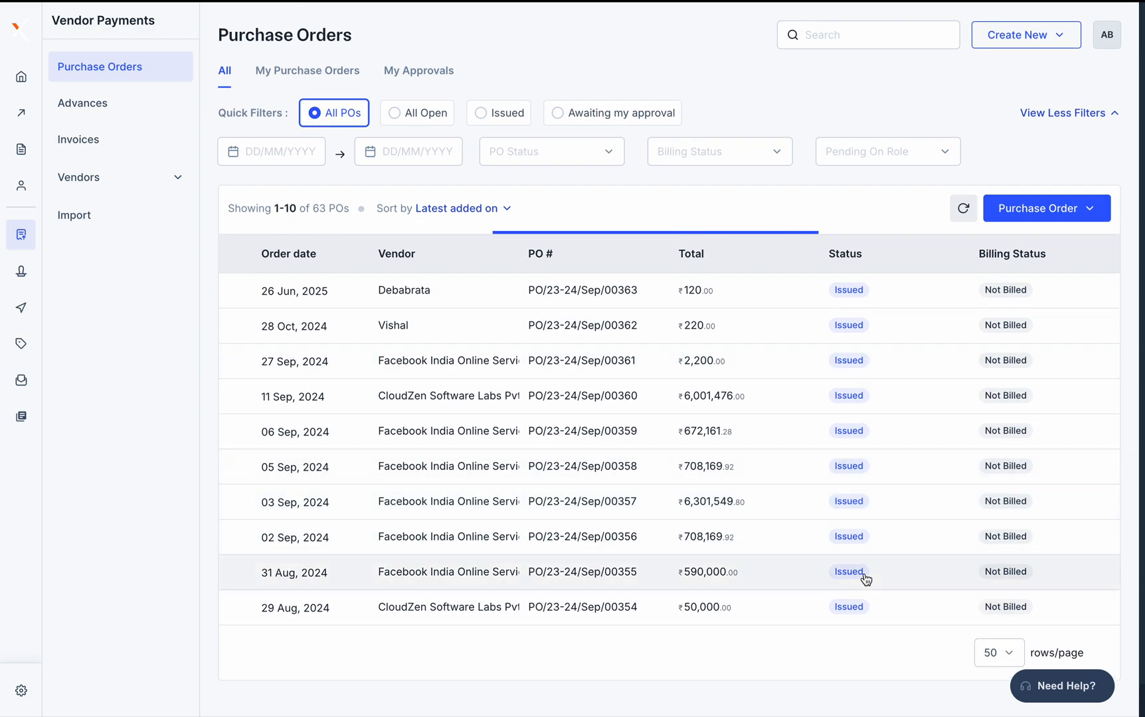
scroll(722, 510, down, 20)
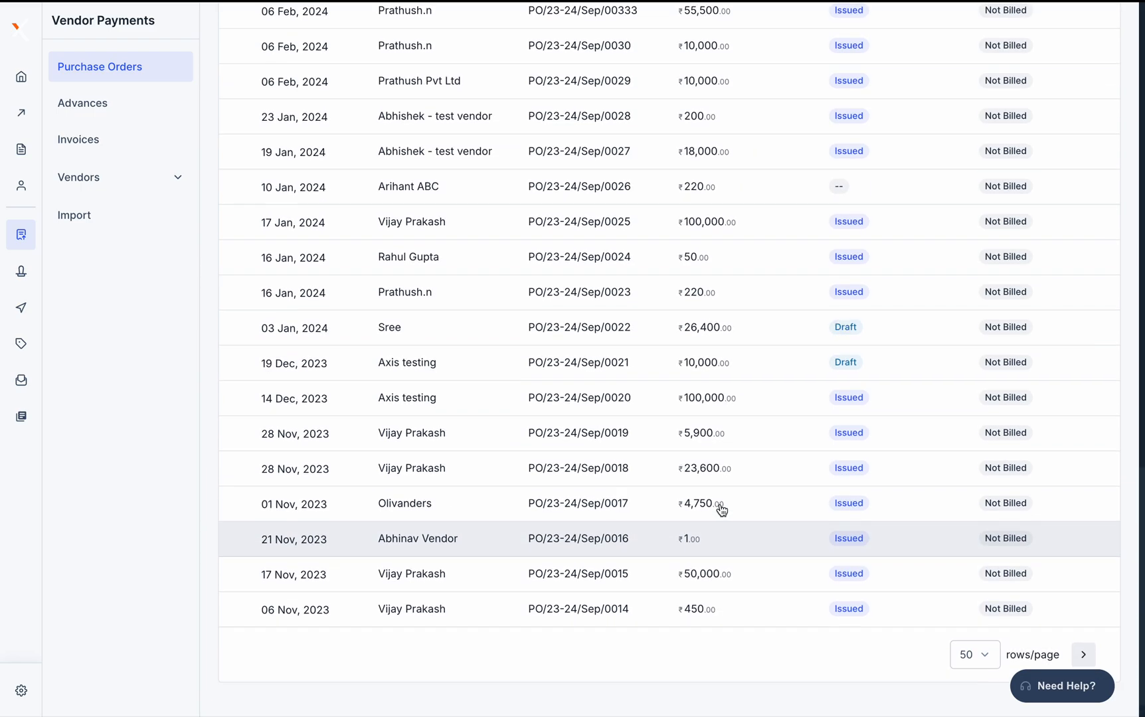
scroll(722, 511, up, 20)
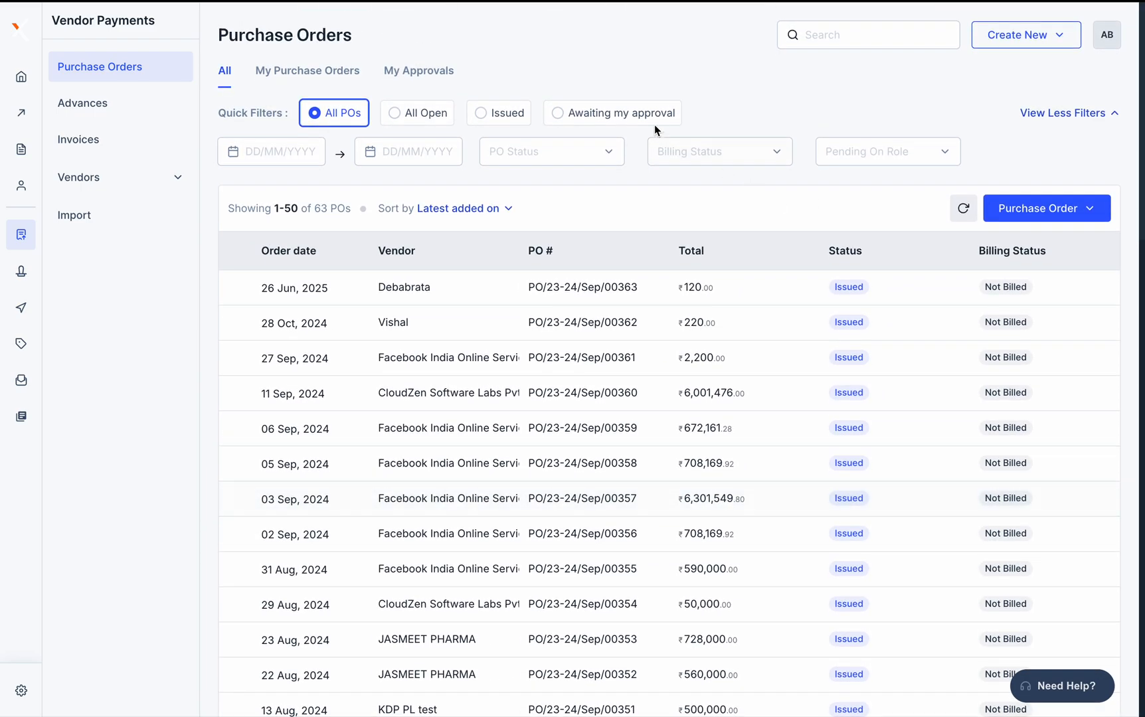
scroll(976, 425, down, 20)
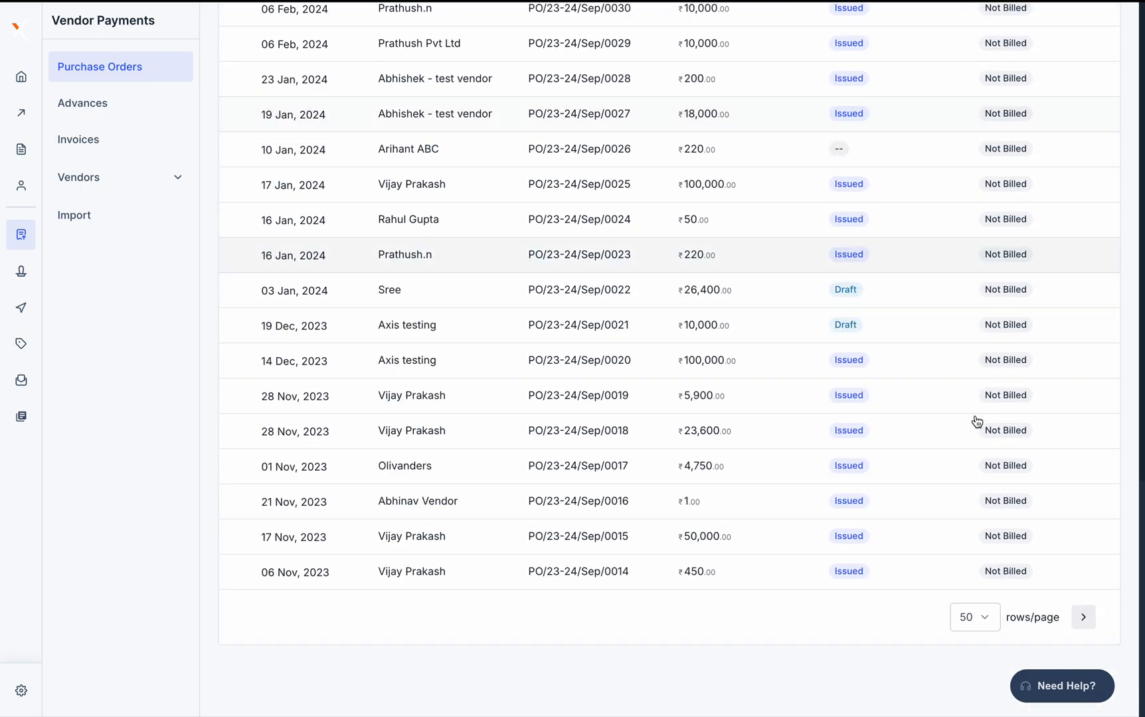
click(1085, 619)
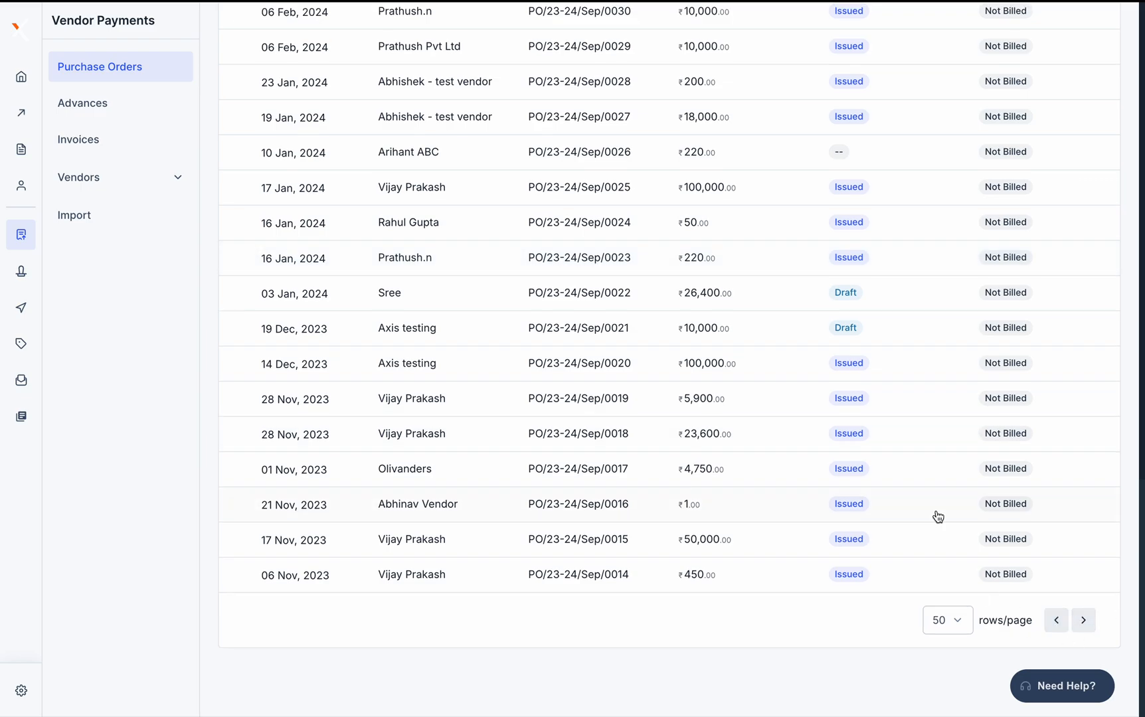
Return to the first page of POs and open PO/23-24/Sep/00363's details
scroll(938, 517, down, 3)
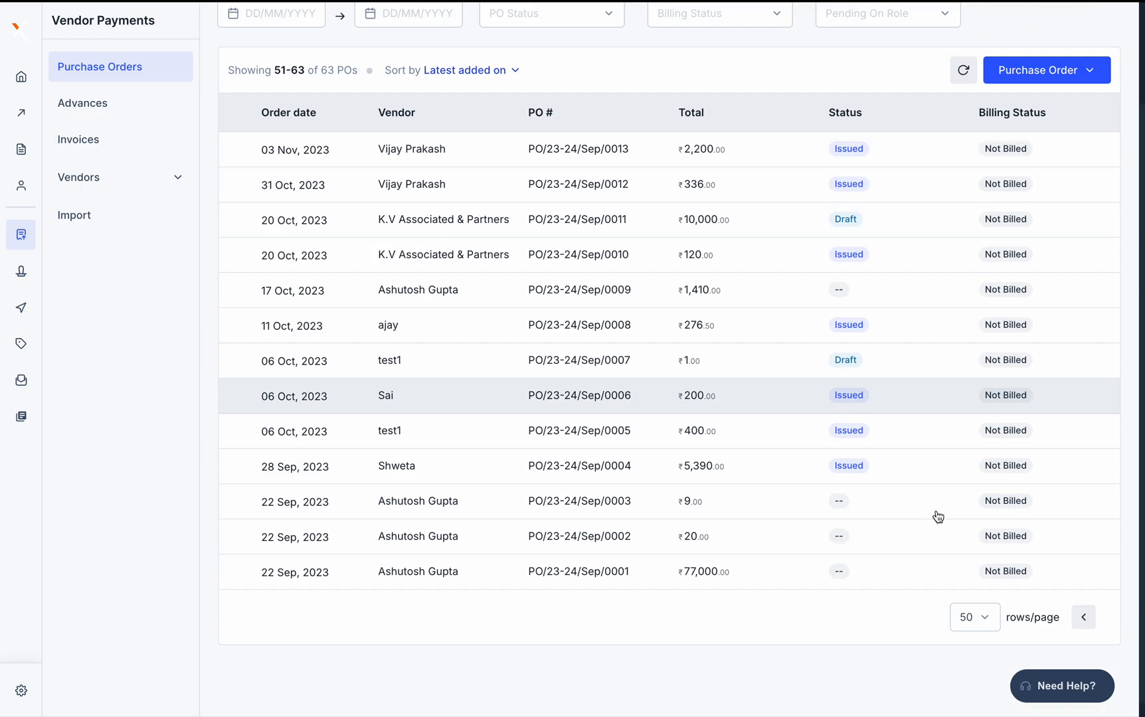
scroll(938, 517, up, 3)
scroll(938, 517, down, 3)
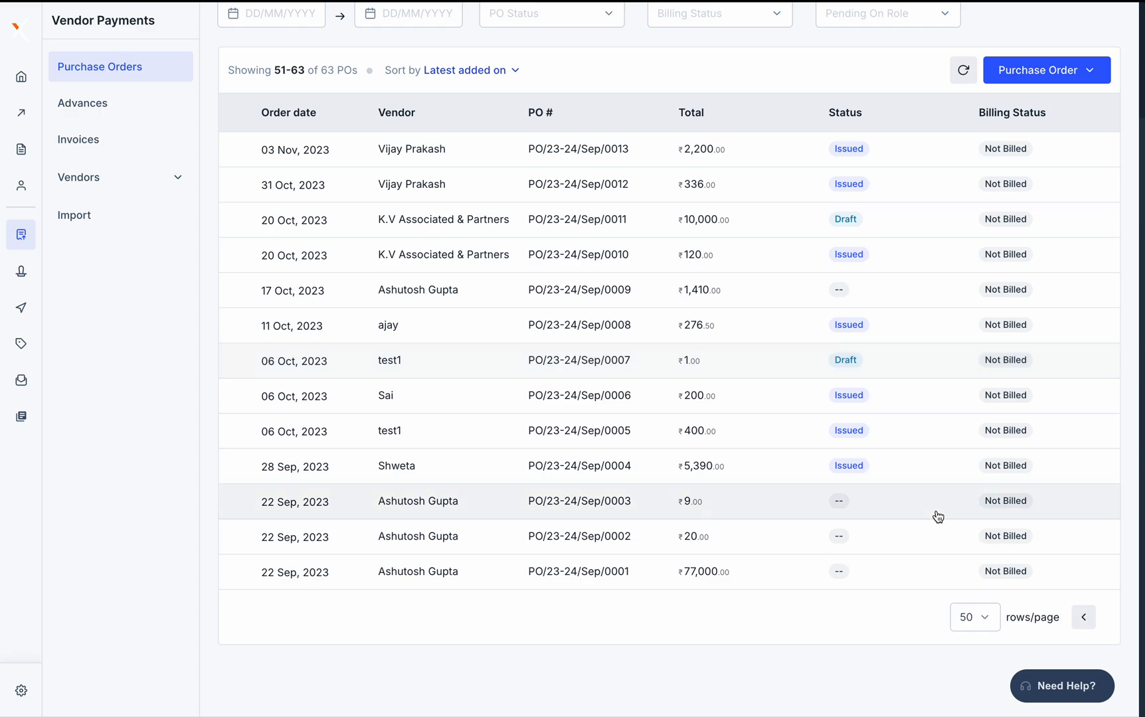
scroll(938, 517, up, 3)
scroll(938, 516, down, 3)
scroll(938, 517, up, 2)
scroll(938, 517, down, 2)
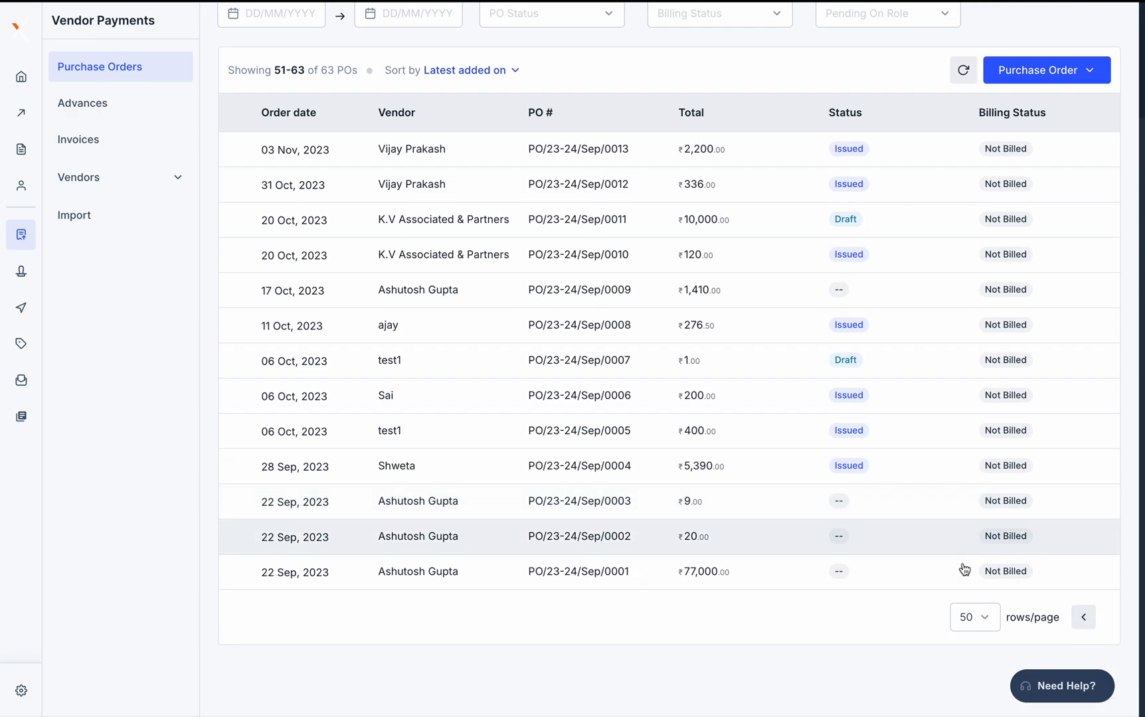
click(1082, 620)
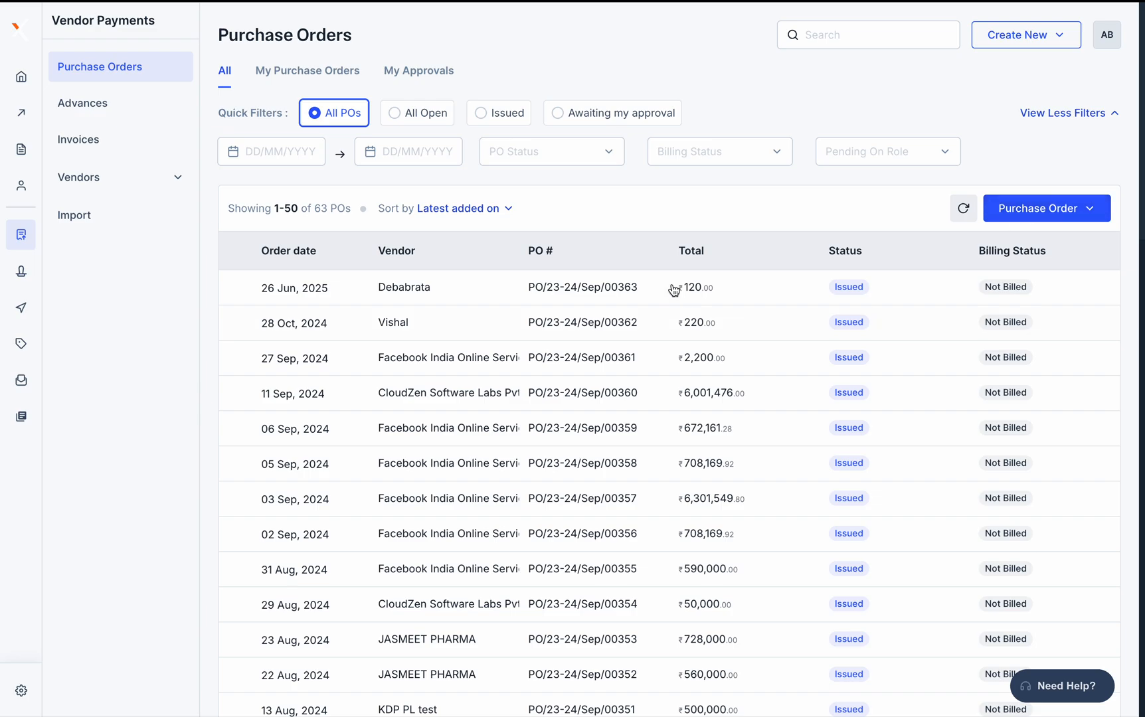
click(573, 299)
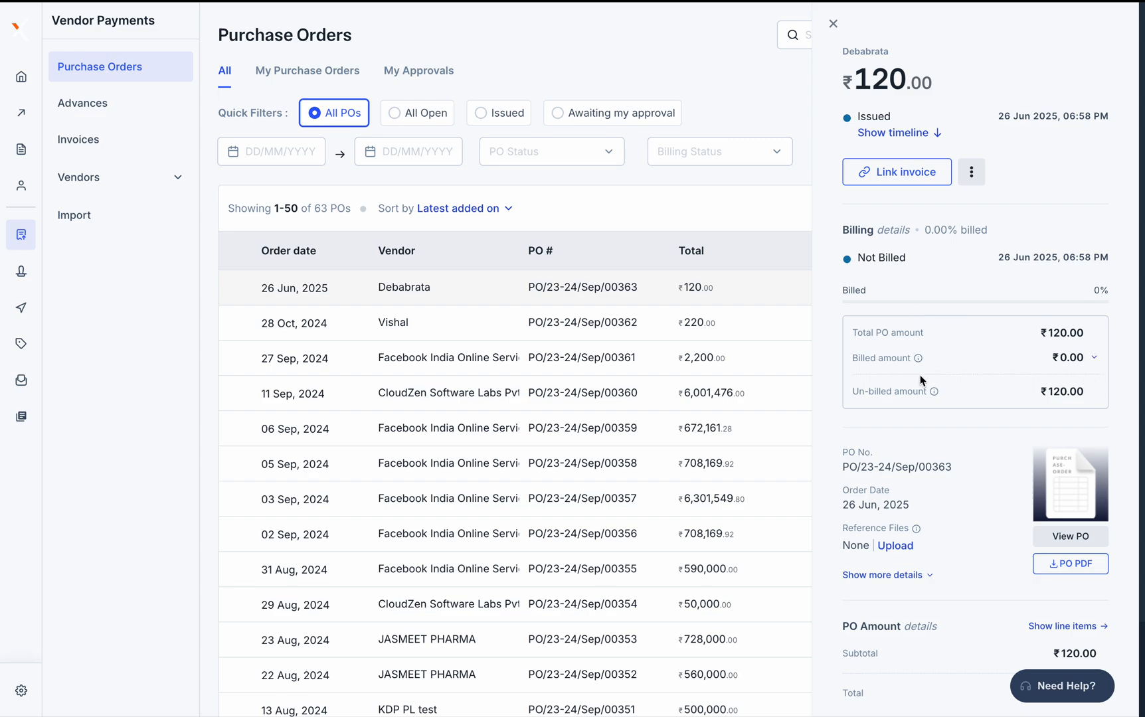
click(1098, 359)
click(1098, 360)
click(1097, 360)
click(1097, 360)
click(1097, 360)
click(1097, 360)
click(1097, 360)
click(1097, 362)
click(895, 177)
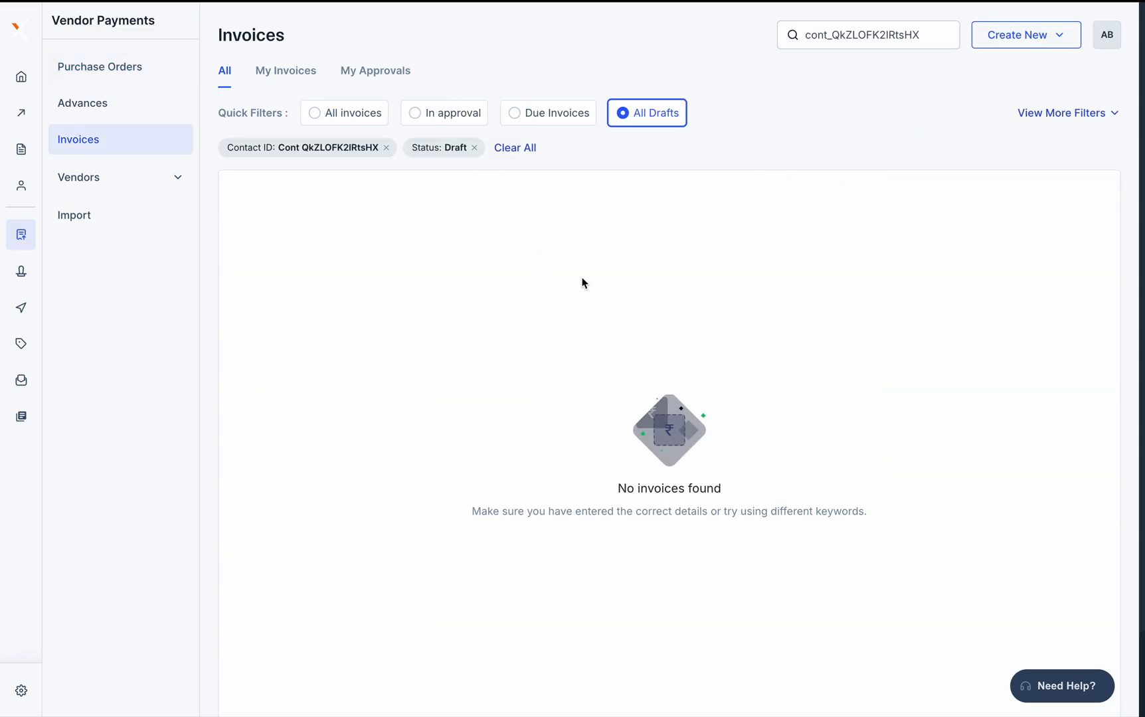
click(99, 65)
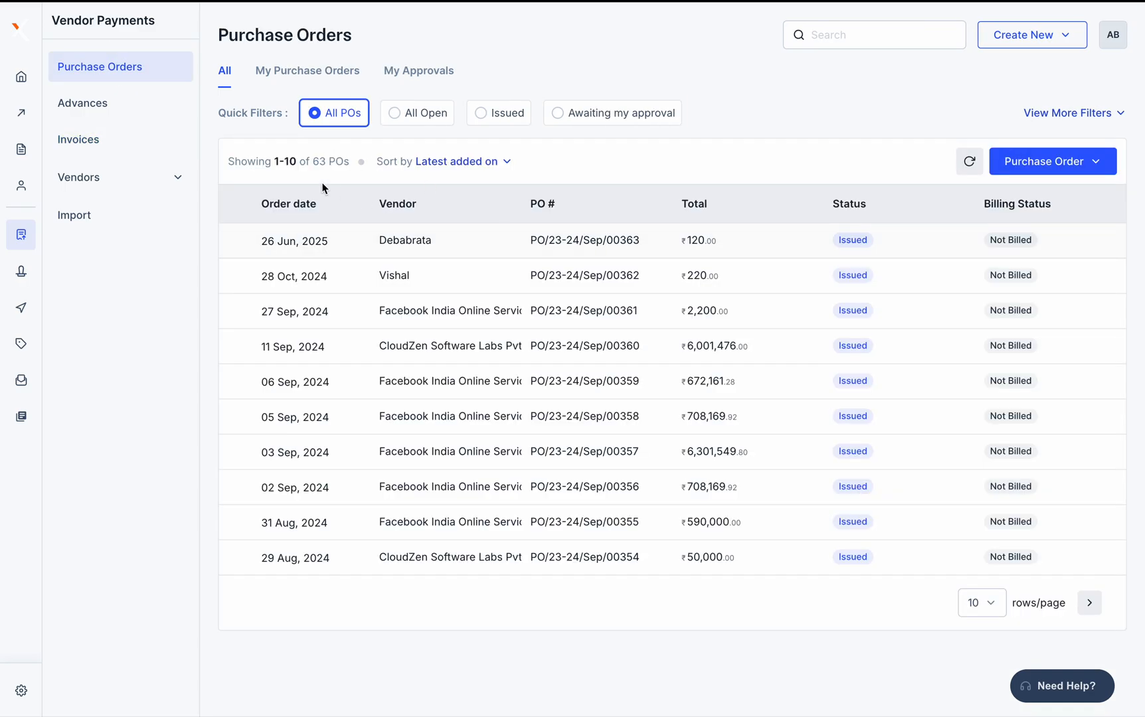
Start a new PO via Create new PO and select the vendor found by name search
scroll(482, 383, down, 1)
scroll(481, 383, up, 1)
click(1041, 160)
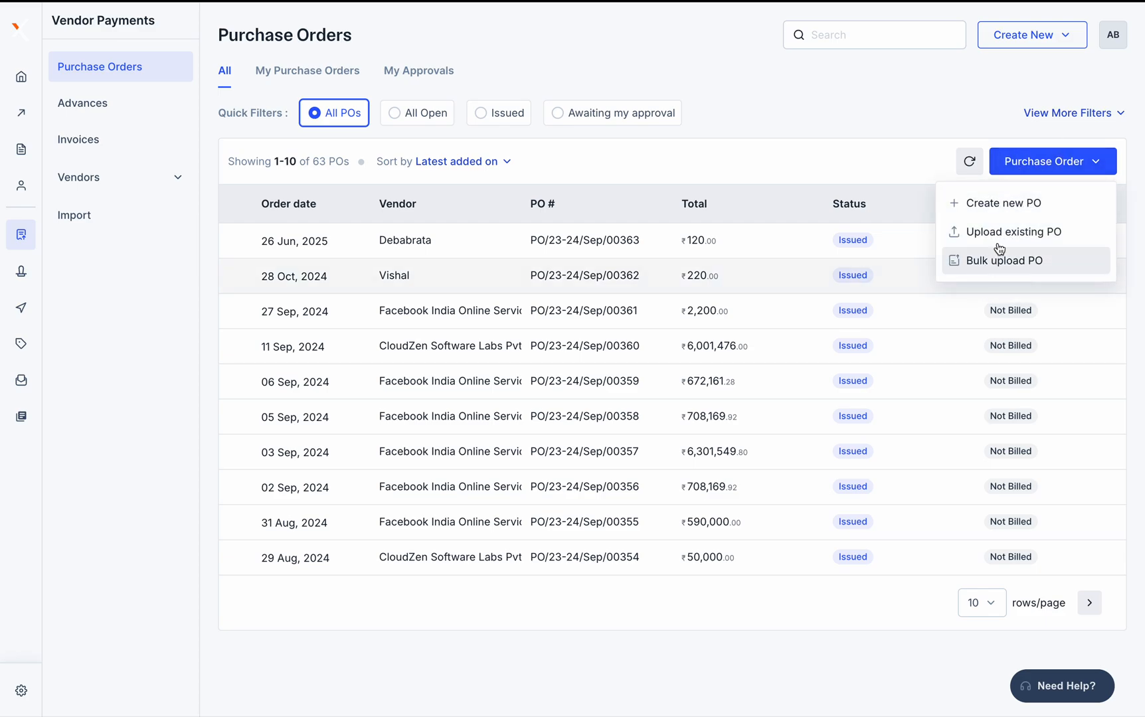
click(1012, 207)
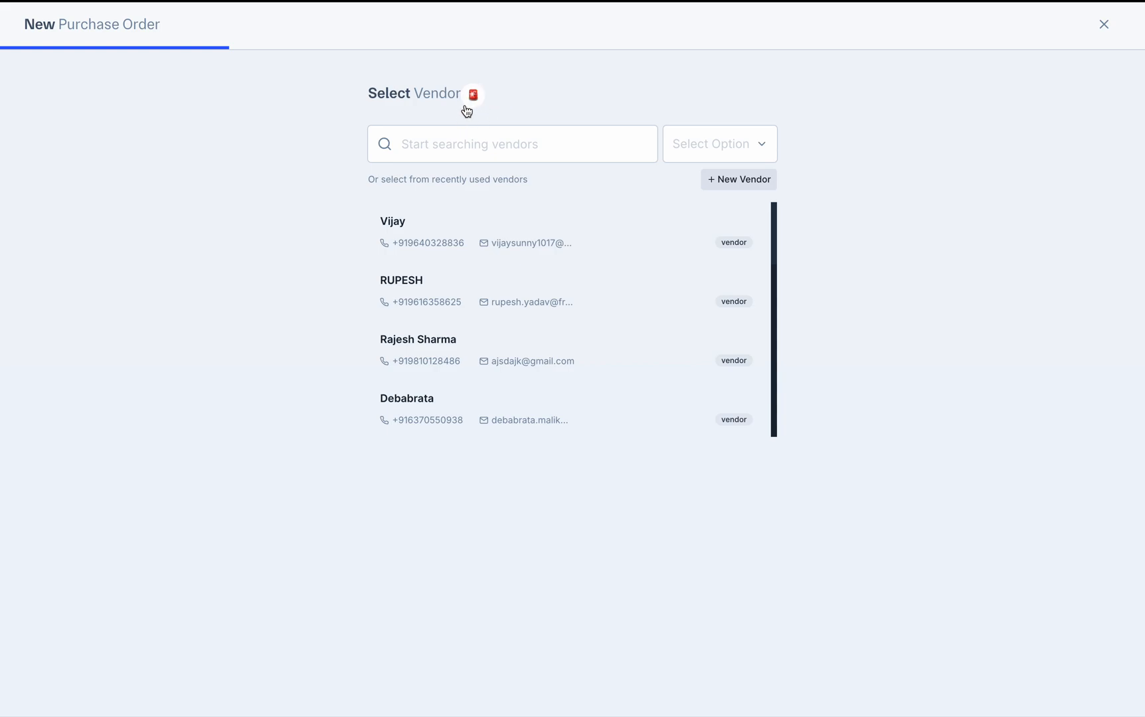
click(442, 152)
text(Abhinav)
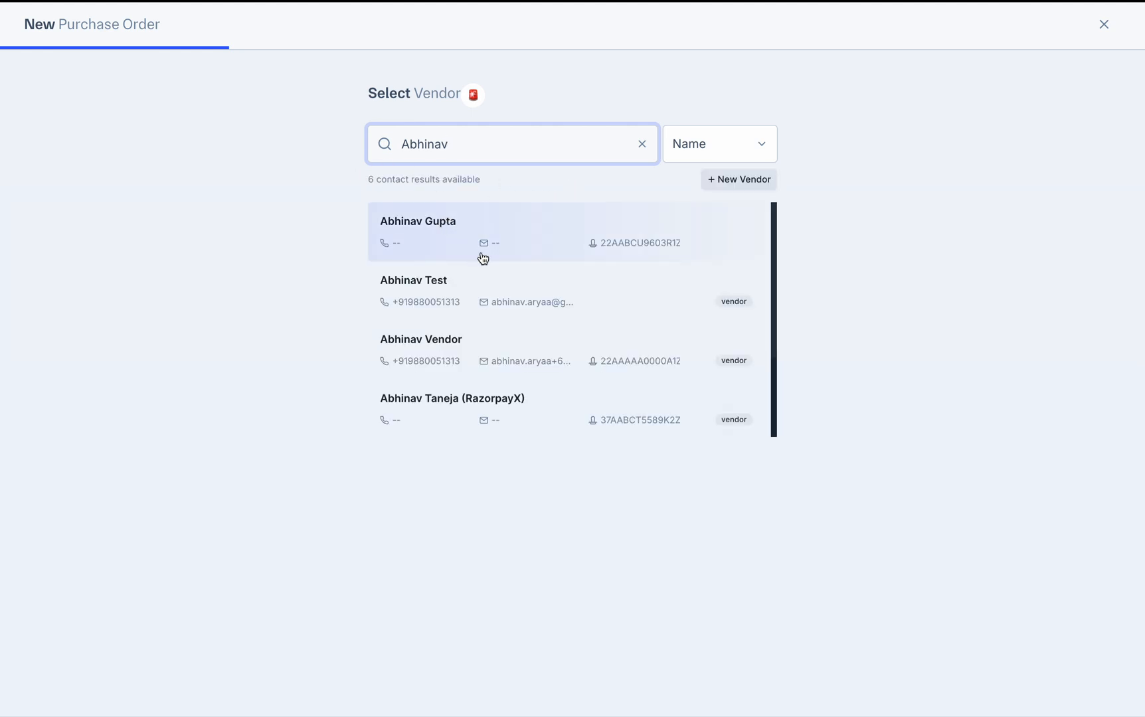
click(525, 357)
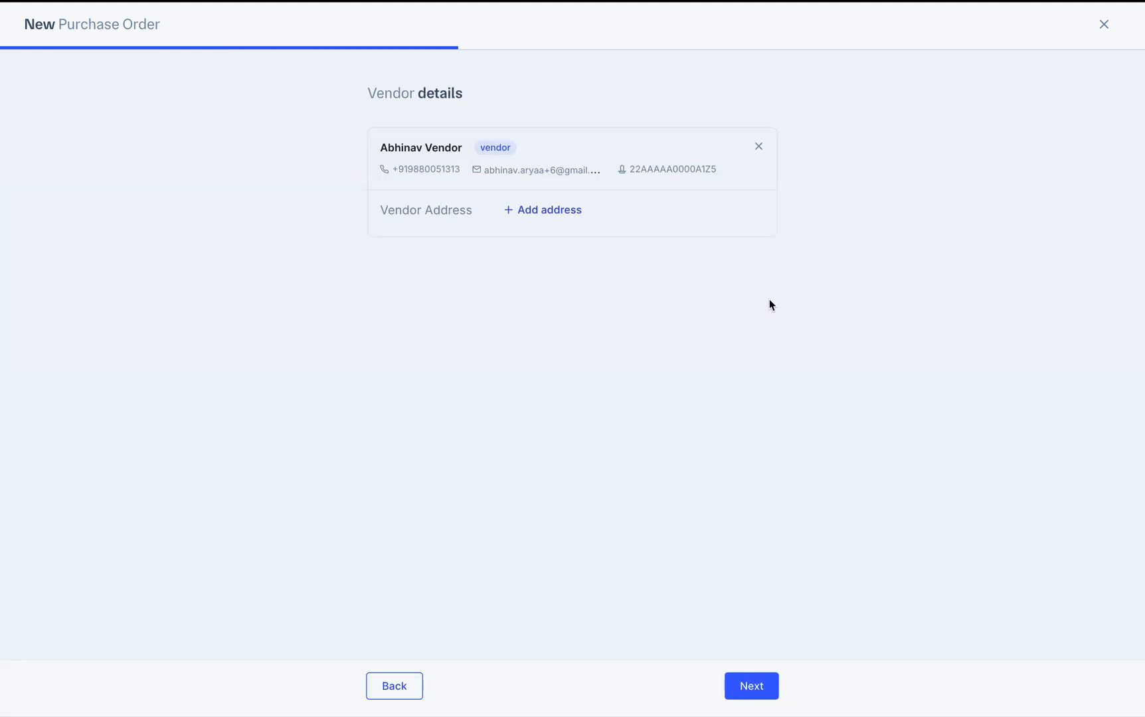
click(543, 212)
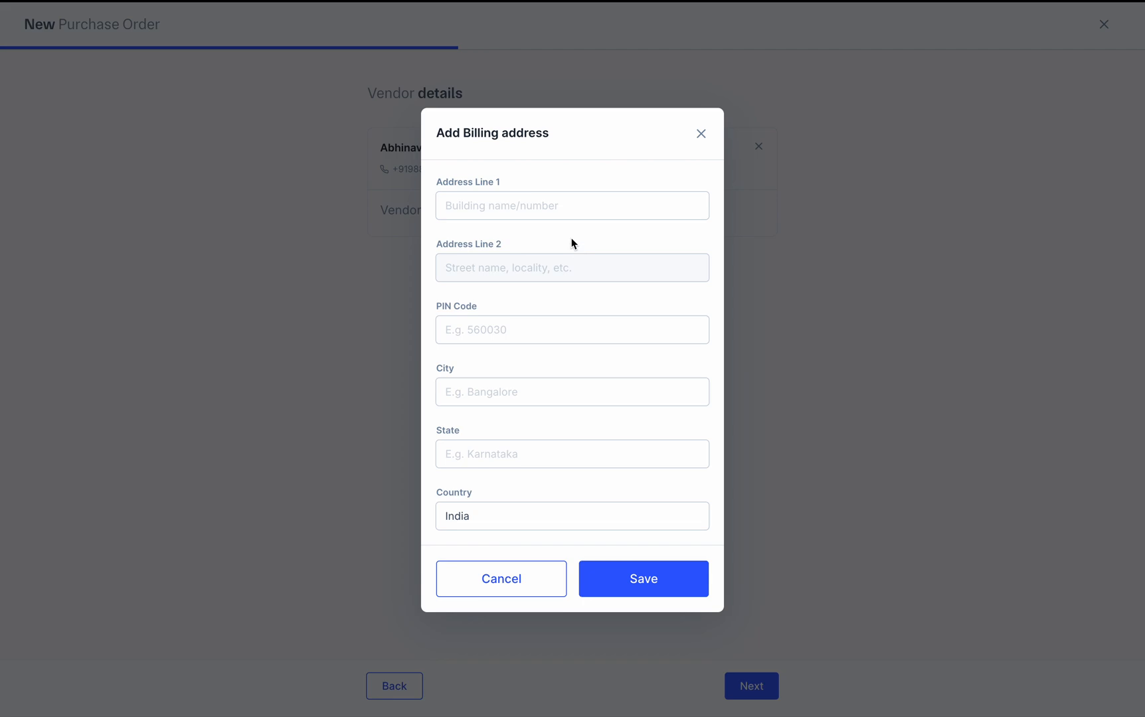
Fill the billing address line and PIN code, then attempt to save
click(476, 210)
text(Test address)
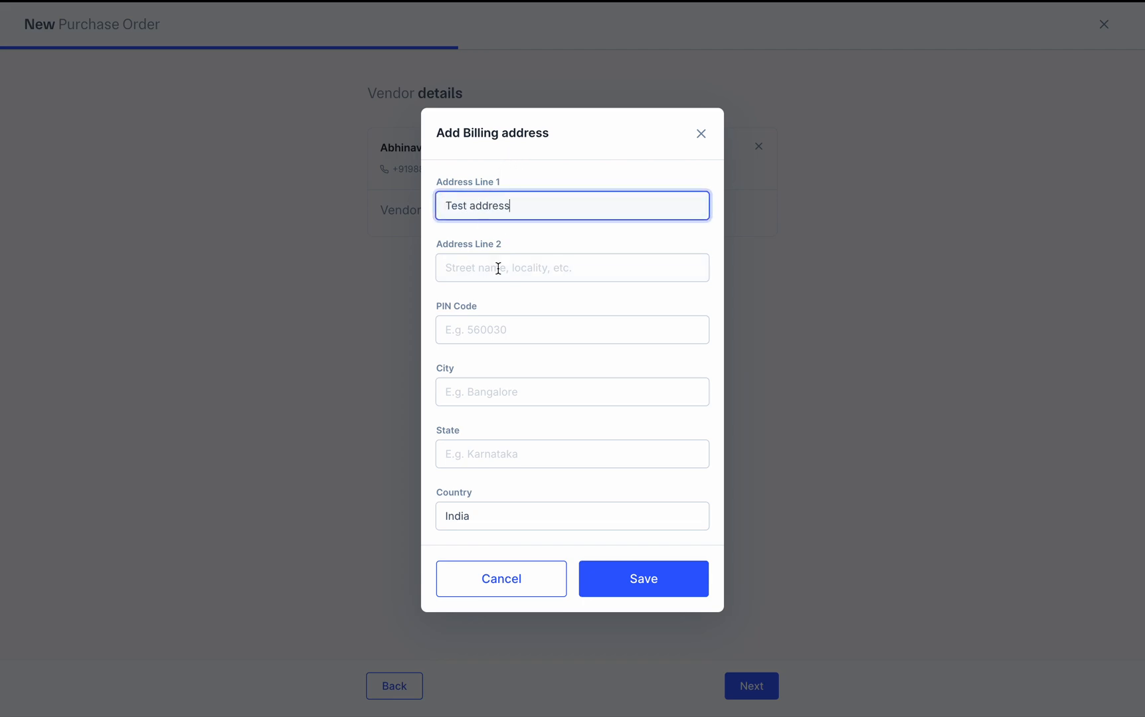
click(481, 330)
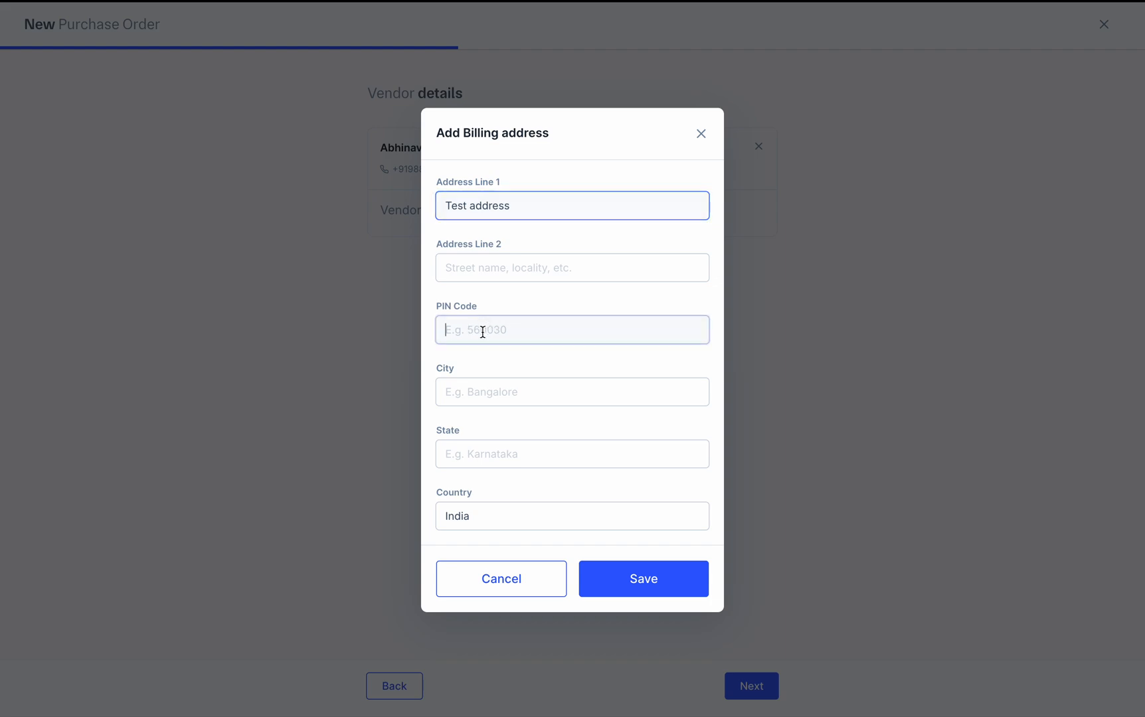
text(560008)
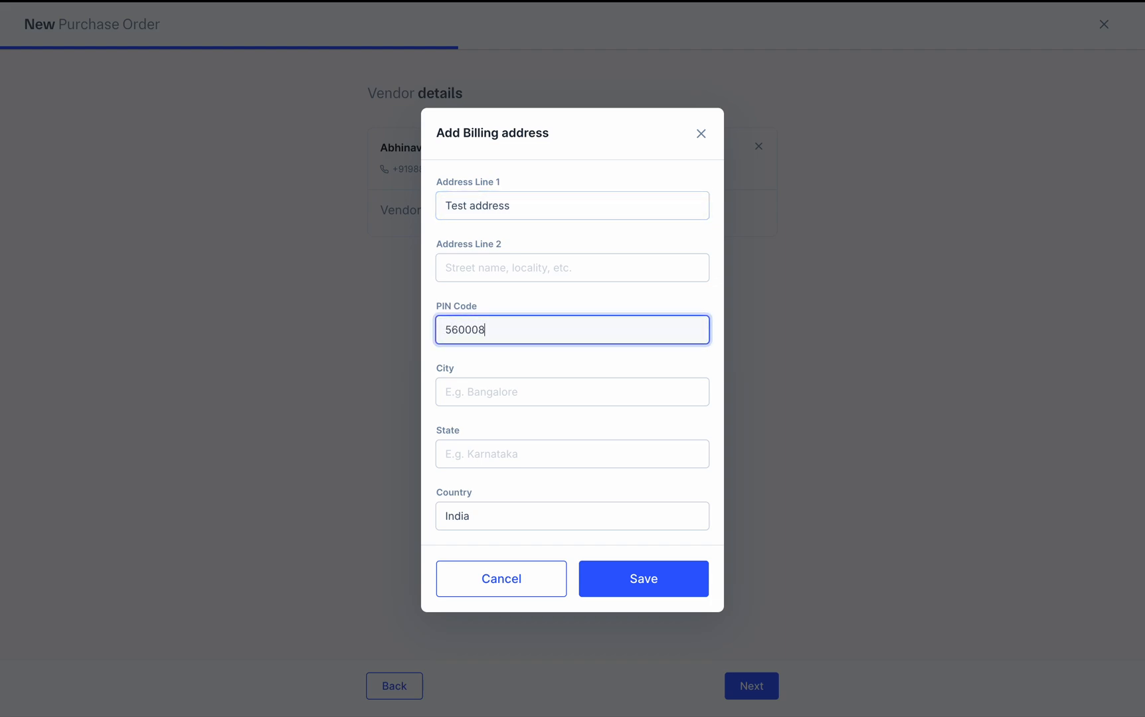
click(599, 576)
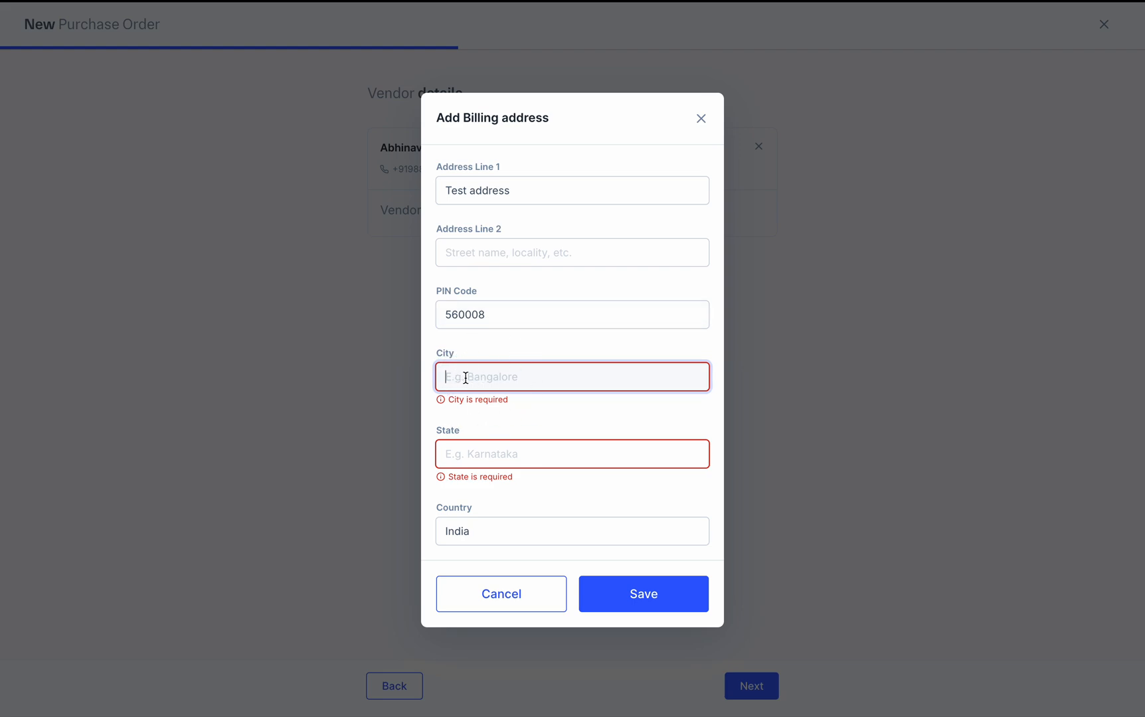
Add the city and state, save the billing address, and dismiss the Save Address? prompt
text(Bangalore)
key(Tab)
text(ka)
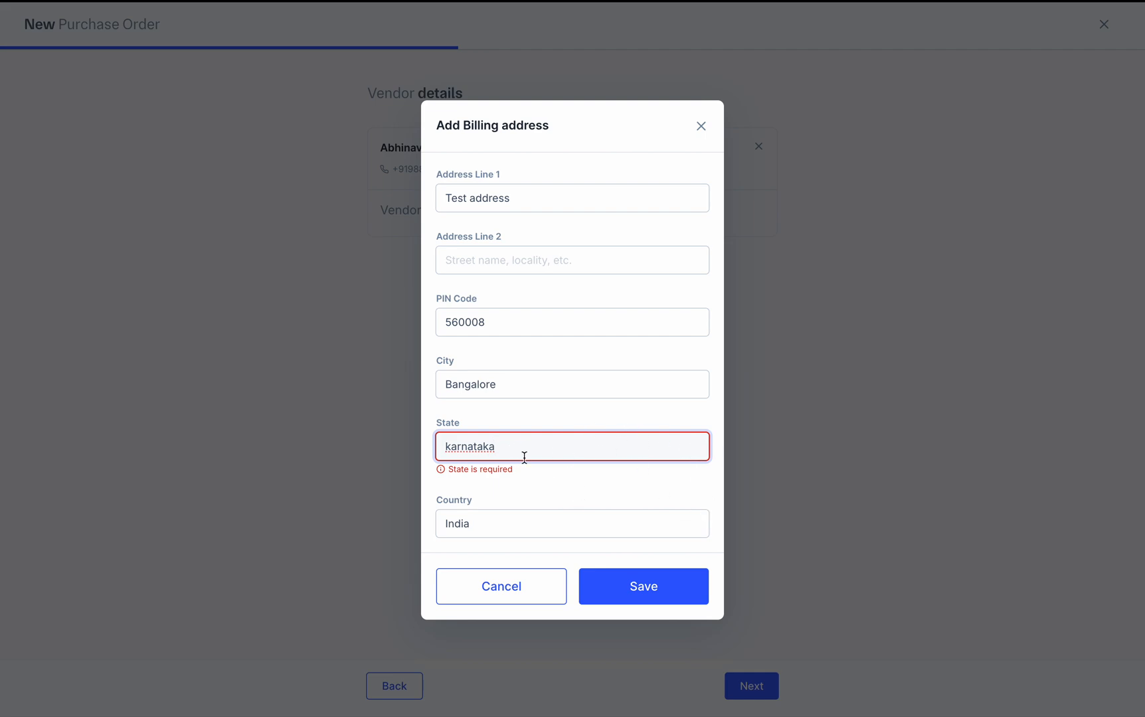
click(648, 590)
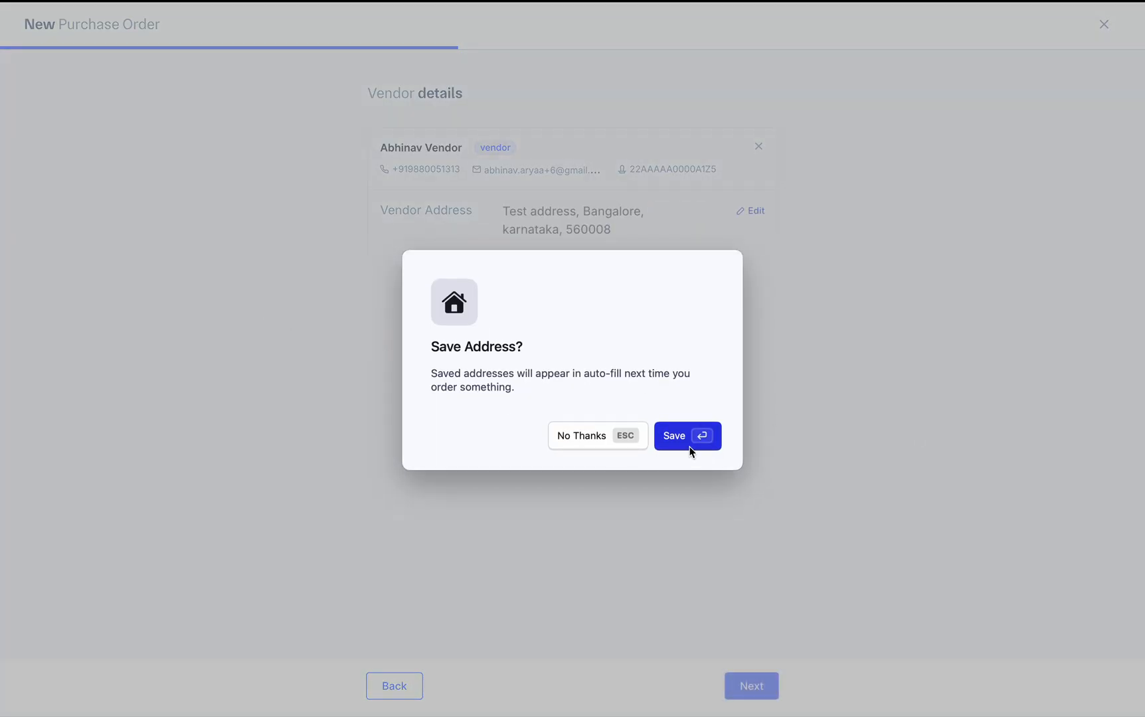
click(591, 435)
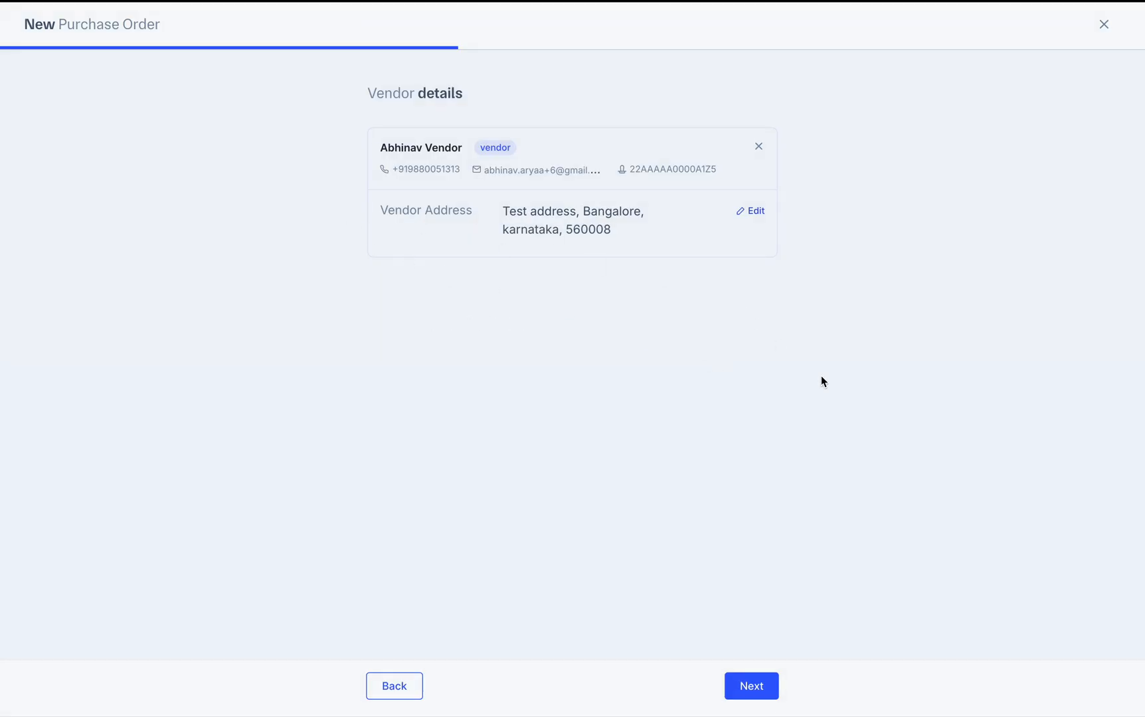
Continue to PO details and go over the PO Number, Order Date and Delivery Date fields
click(751, 690)
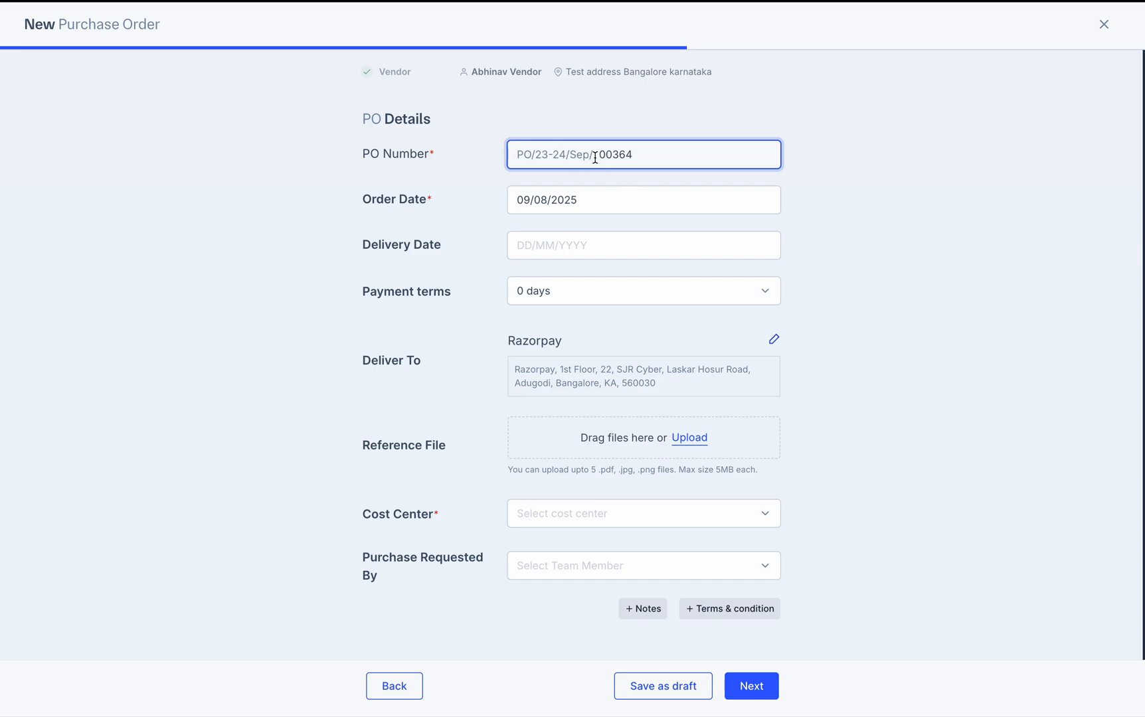
click(429, 154)
click(428, 154)
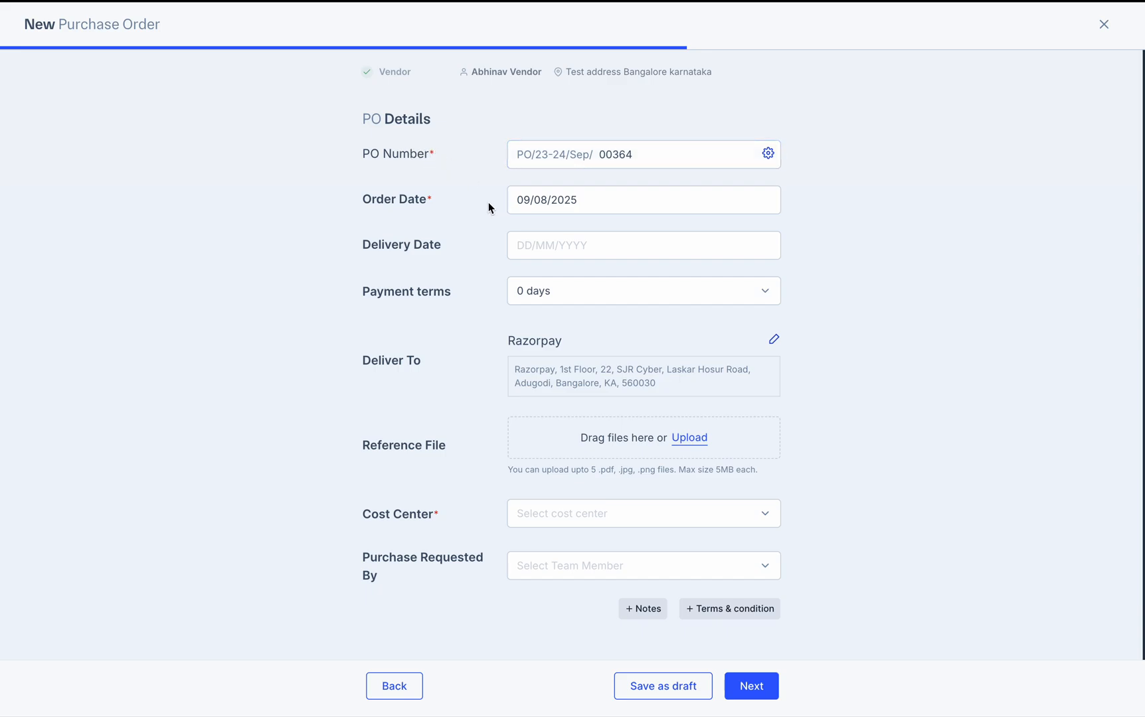
drag(361, 158, 430, 154)
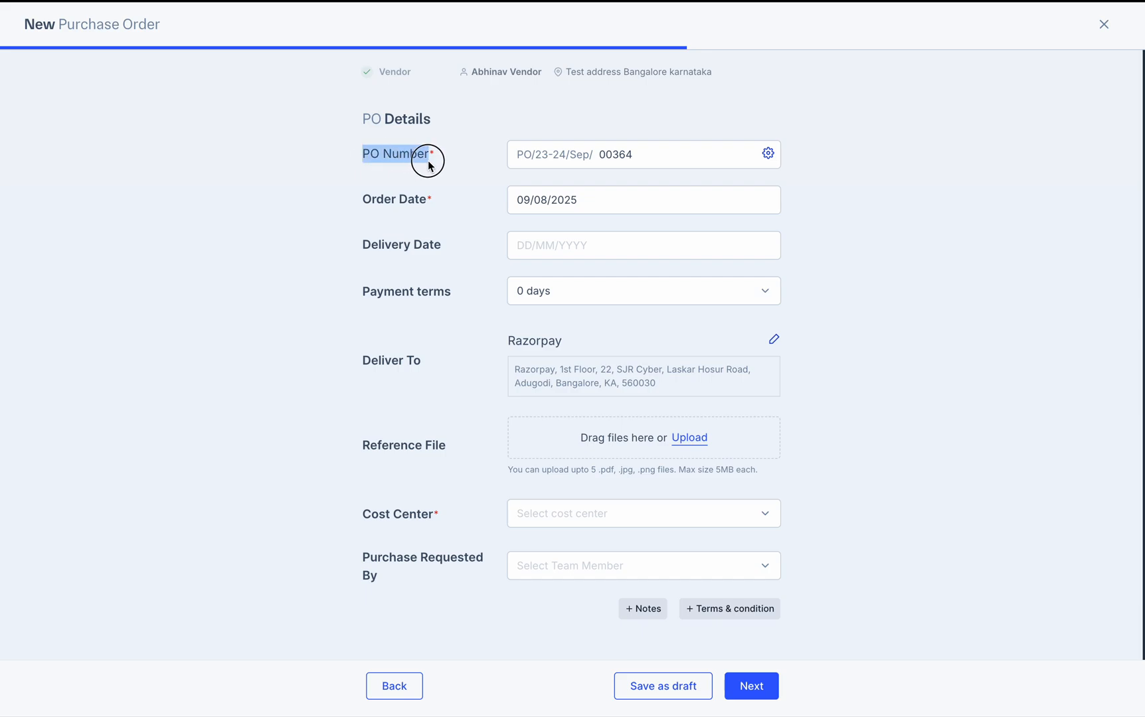
drag(364, 204, 426, 207)
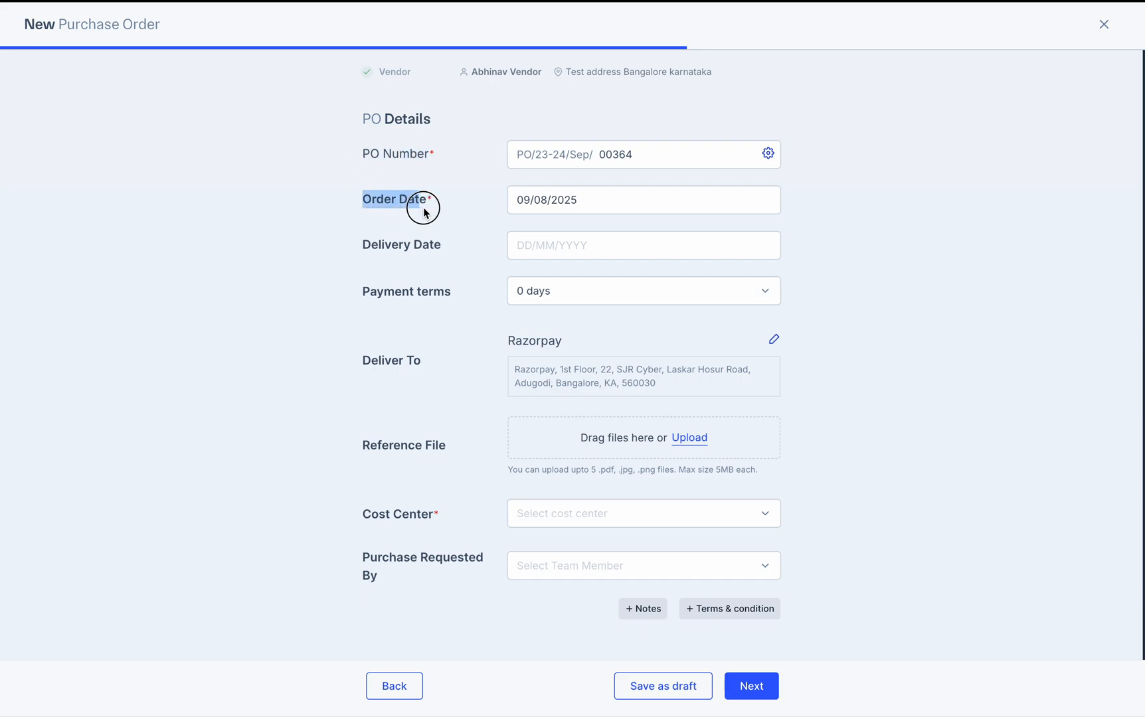
drag(367, 250, 445, 249)
click(304, 318)
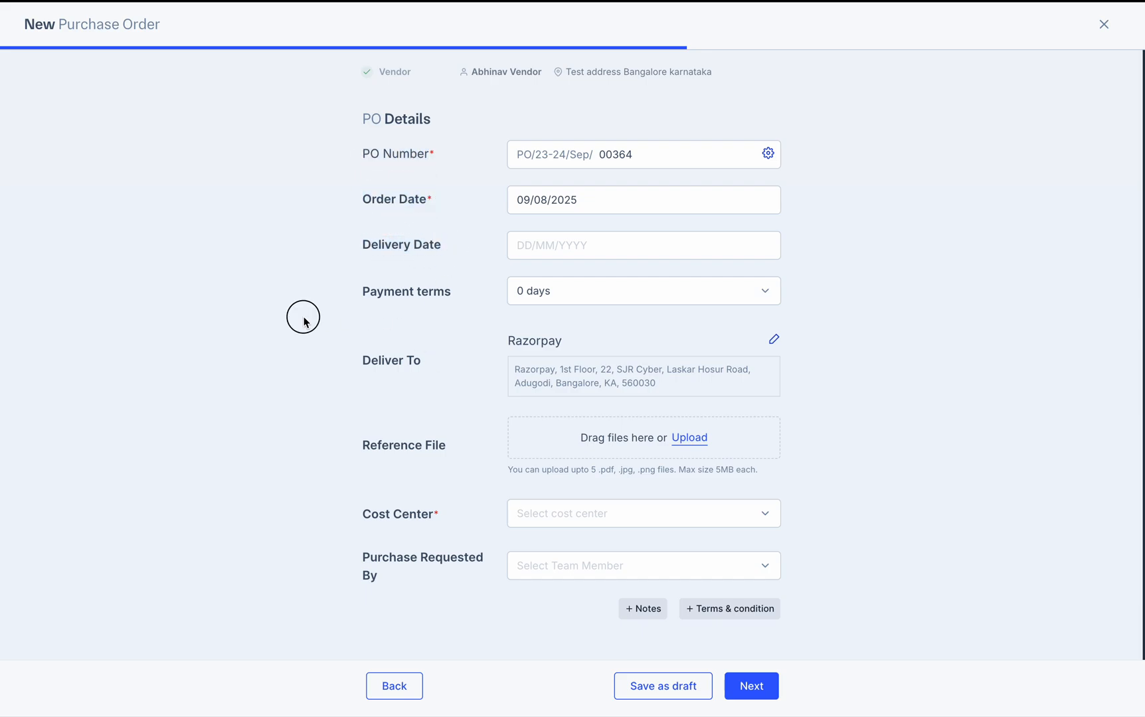
drag(383, 159, 439, 157)
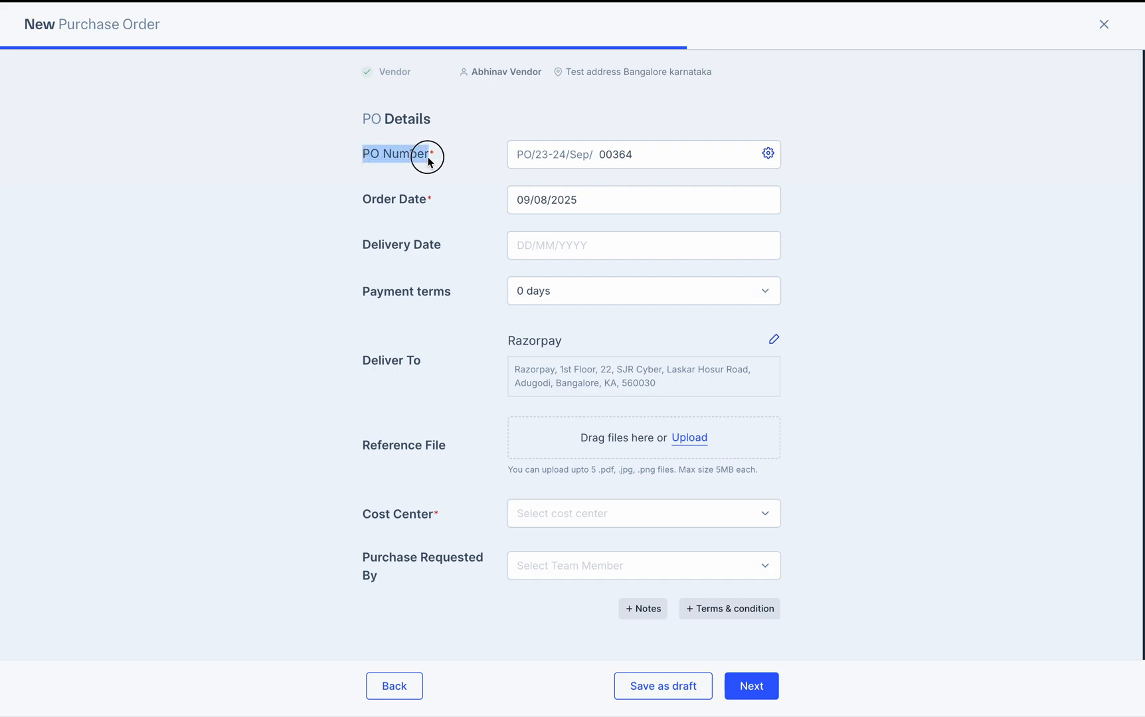
drag(363, 202, 427, 204)
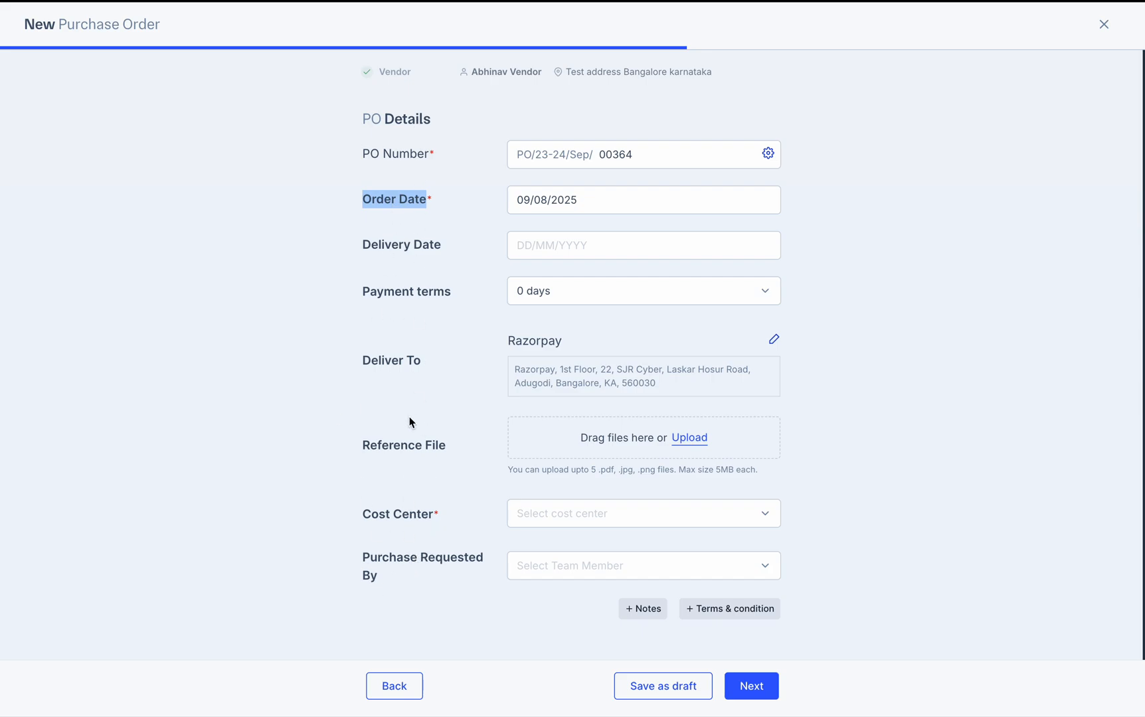
Set the order date to 21/08/2025 and the delivery date to 27/08/2025
click(607, 199)
click(658, 410)
click(717, 538)
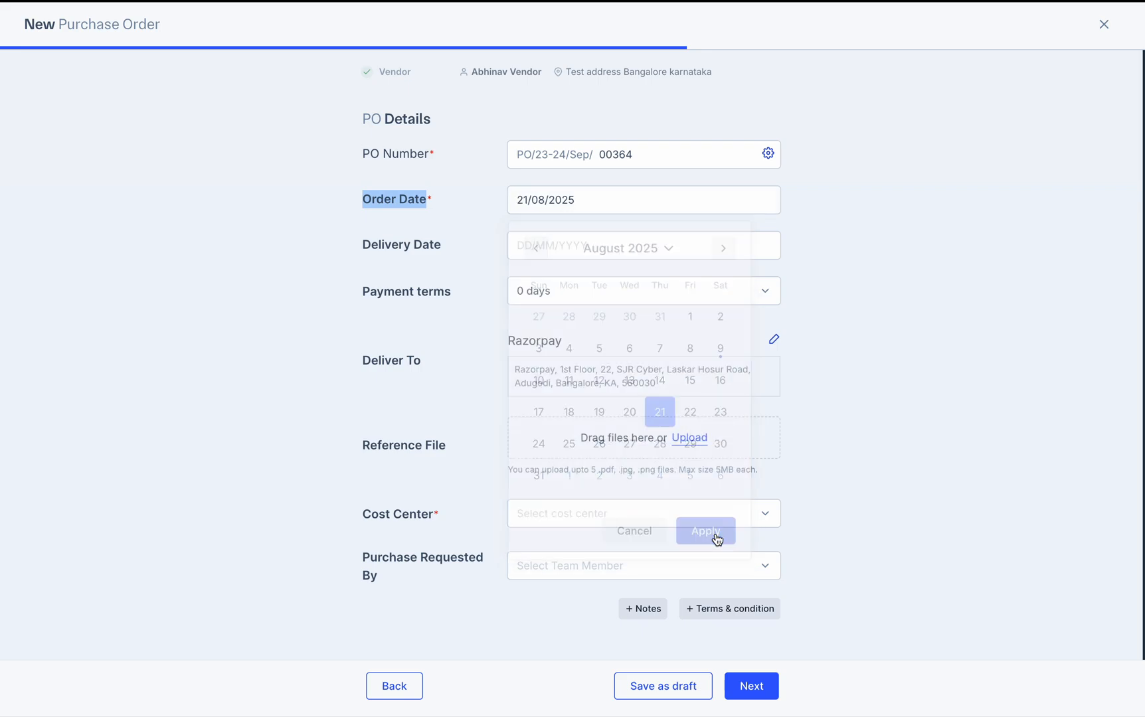
click(425, 248)
click(630, 491)
click(715, 578)
Choose 2-day payment terms and open the Deliver To address for editing
click(618, 295)
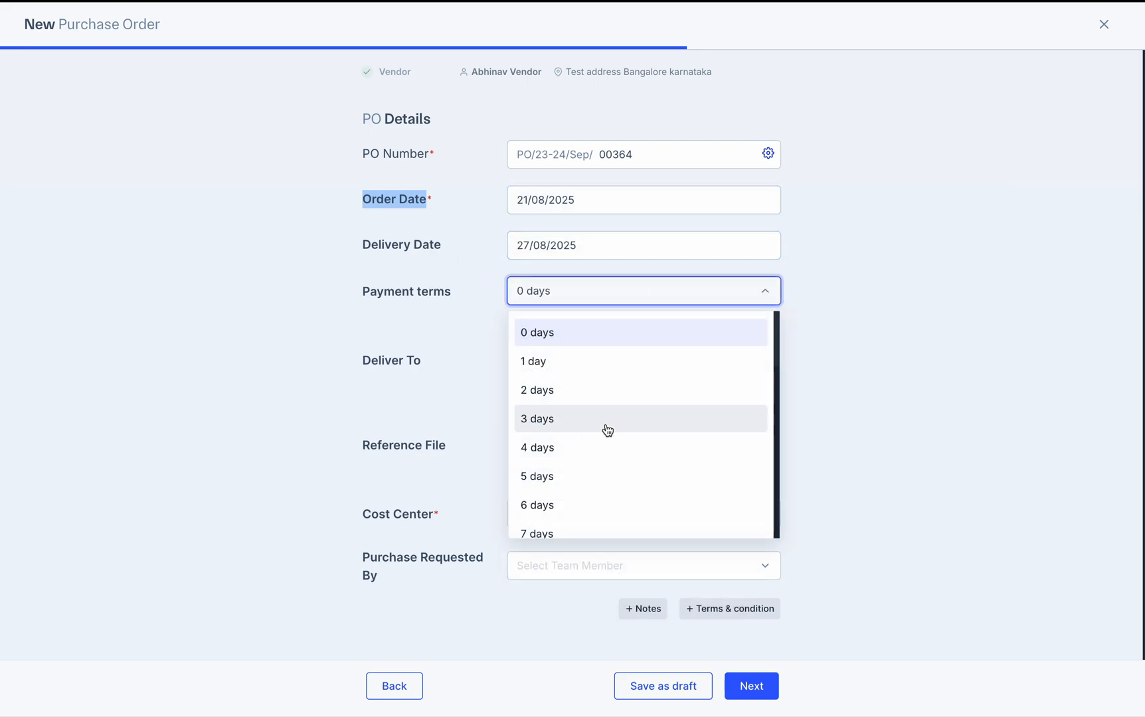
scroll(619, 476, down, 10)
scroll(619, 476, up, 10)
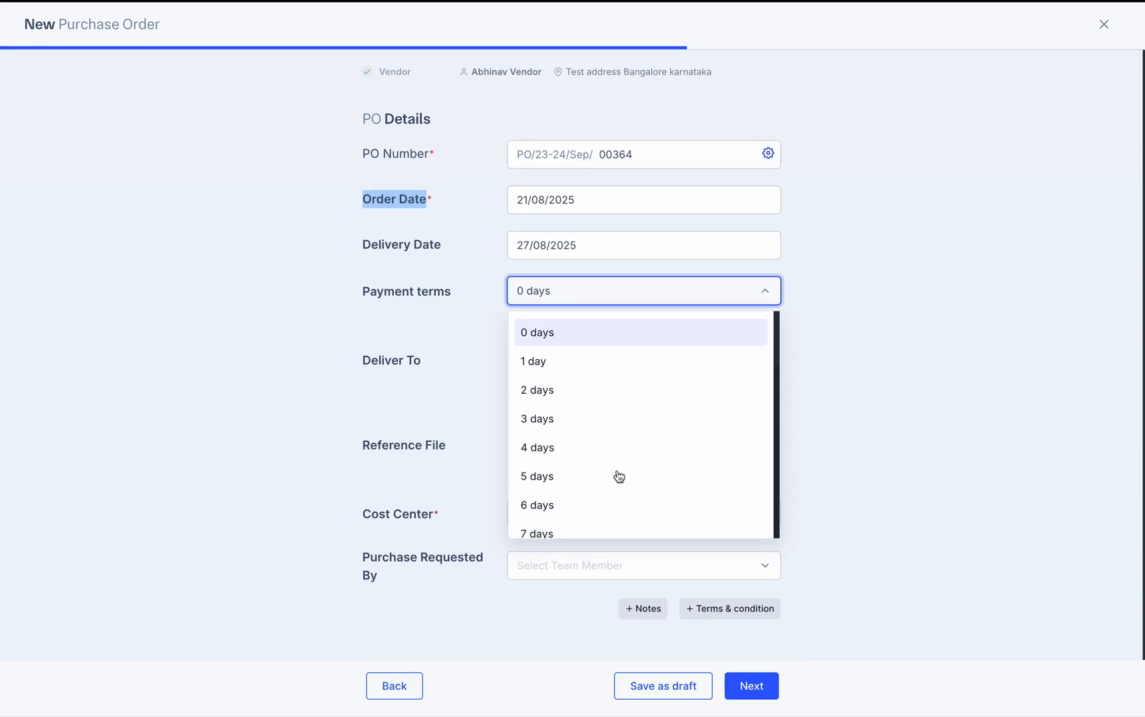
scroll(619, 475, down, 10)
scroll(619, 475, up, 10)
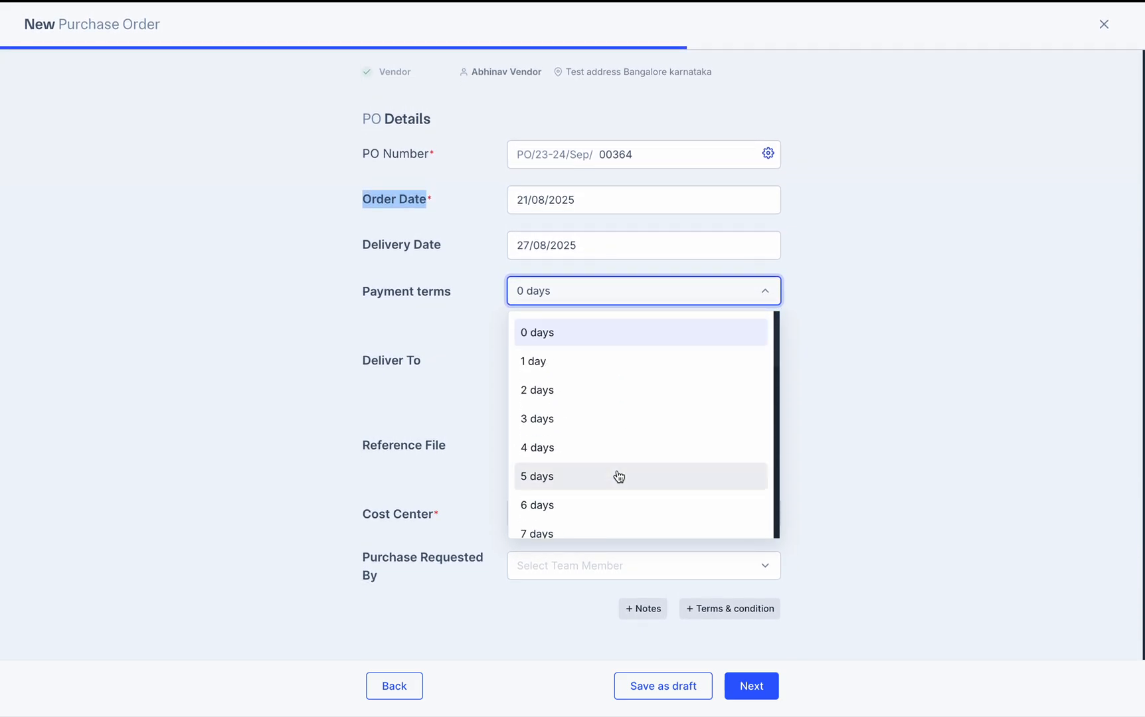
scroll(621, 477, down, 10)
scroll(645, 344, up, 9)
scroll(645, 344, up, 1)
scroll(615, 462, down, 10)
scroll(615, 462, up, 10)
click(578, 390)
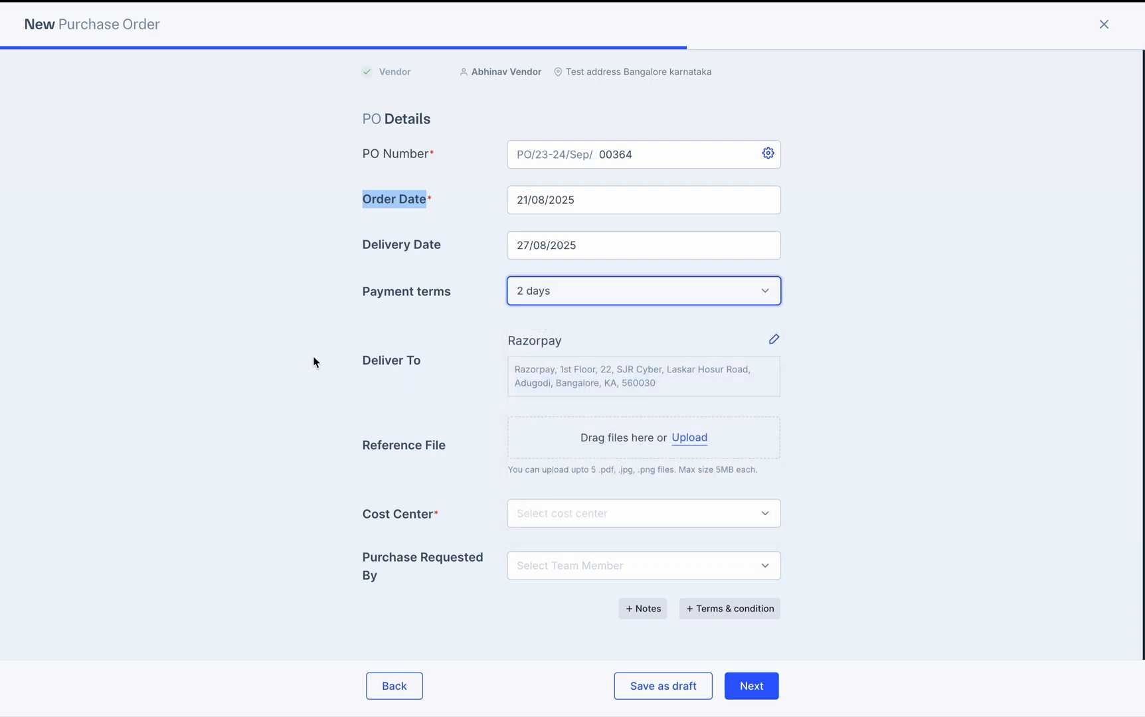
click(342, 376)
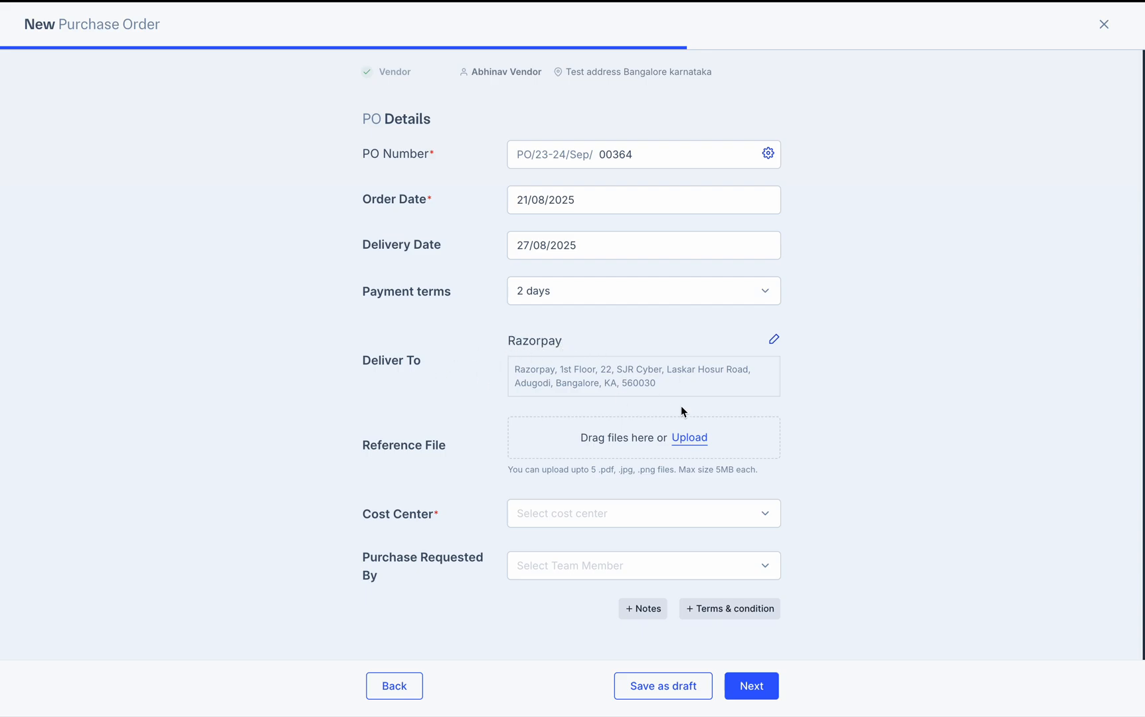
click(775, 341)
Close the shipping address dialog and upload the ChatGPT Image Jun 25 PNG as a reference file
scroll(532, 420, down, 3)
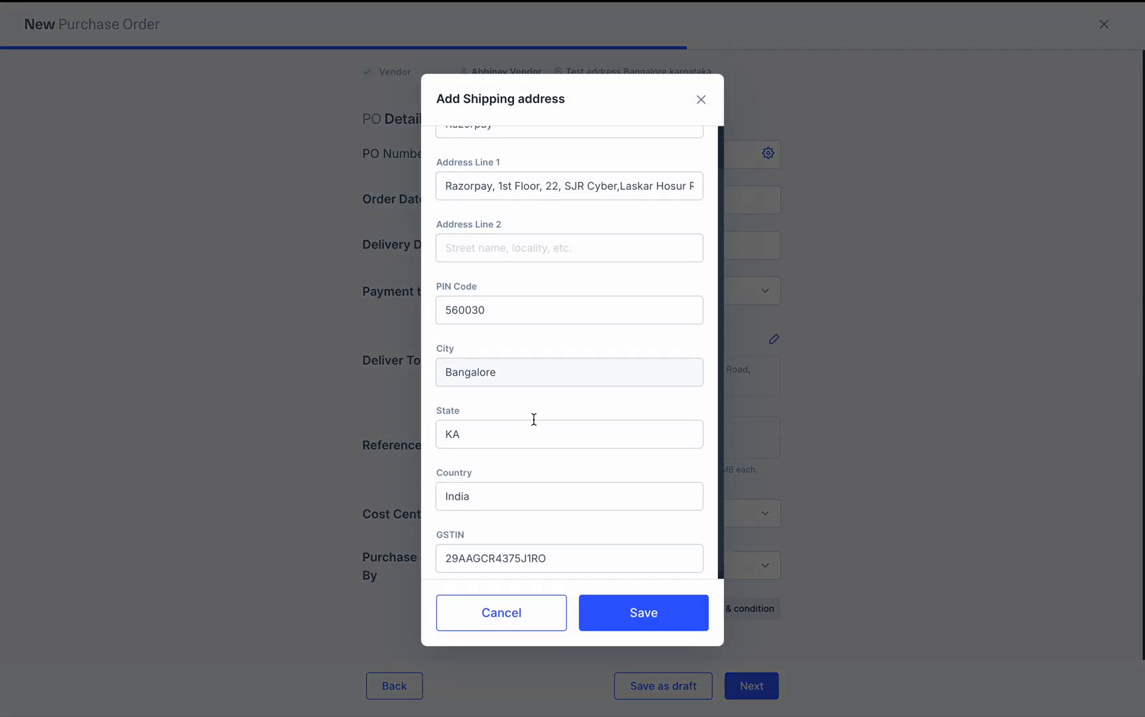
scroll(532, 420, up, 3)
click(702, 100)
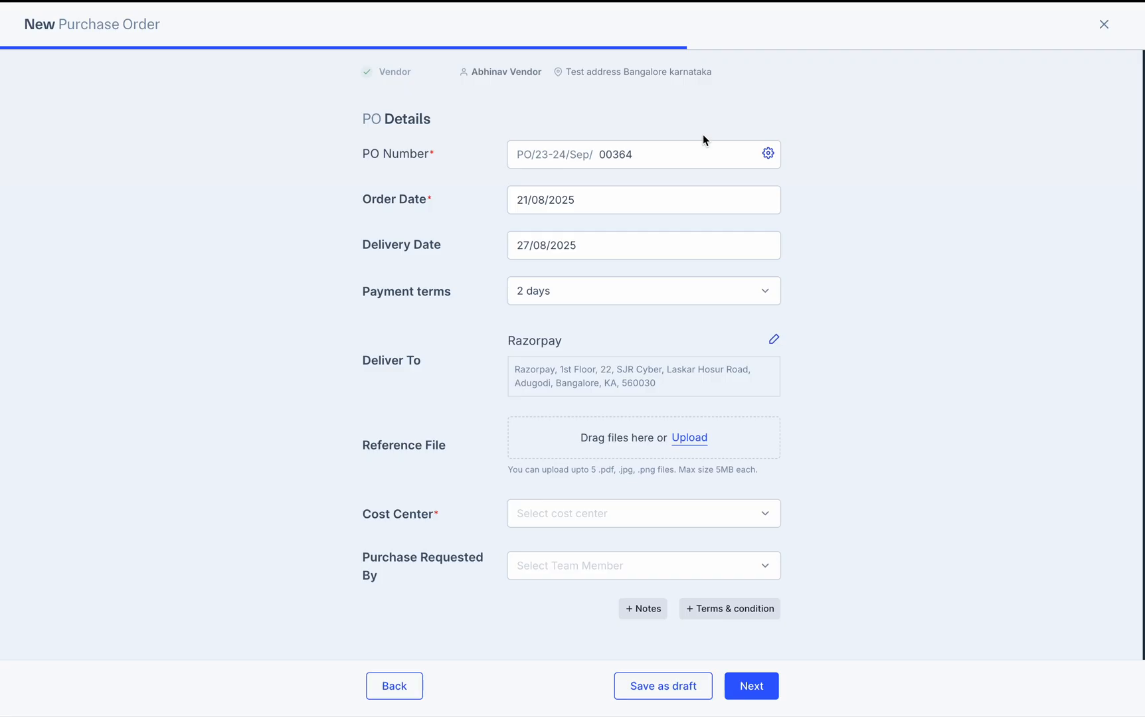
click(691, 440)
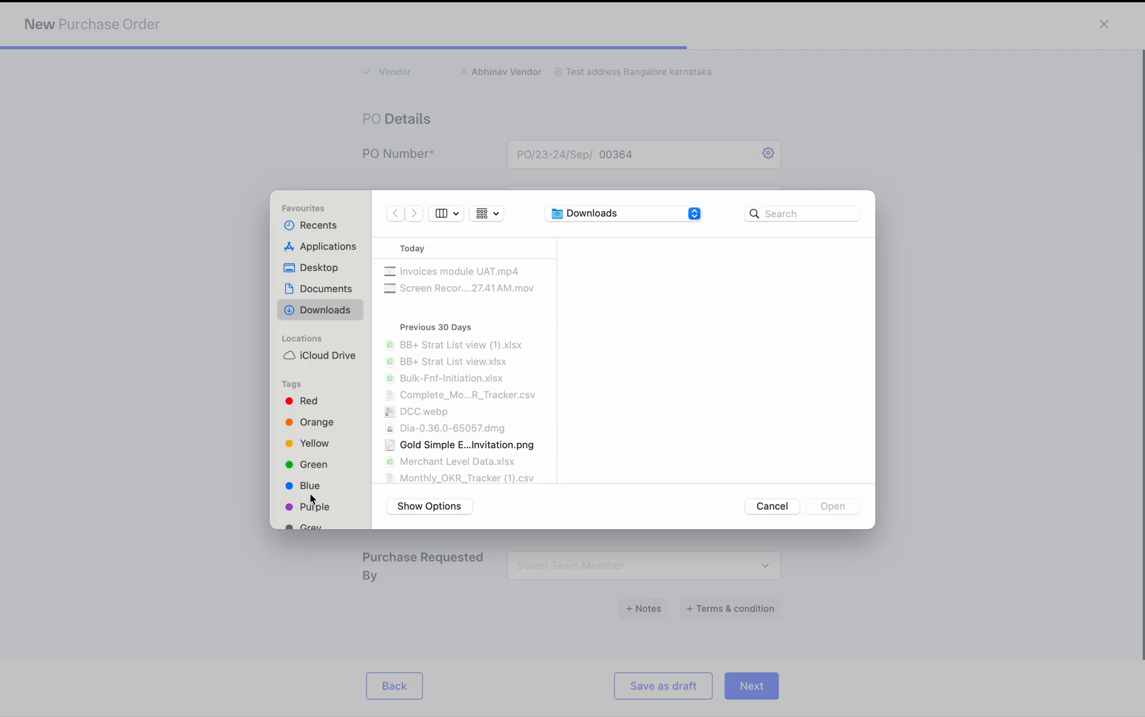
scroll(456, 419, down, 5)
scroll(456, 420, down, 3)
click(432, 415)
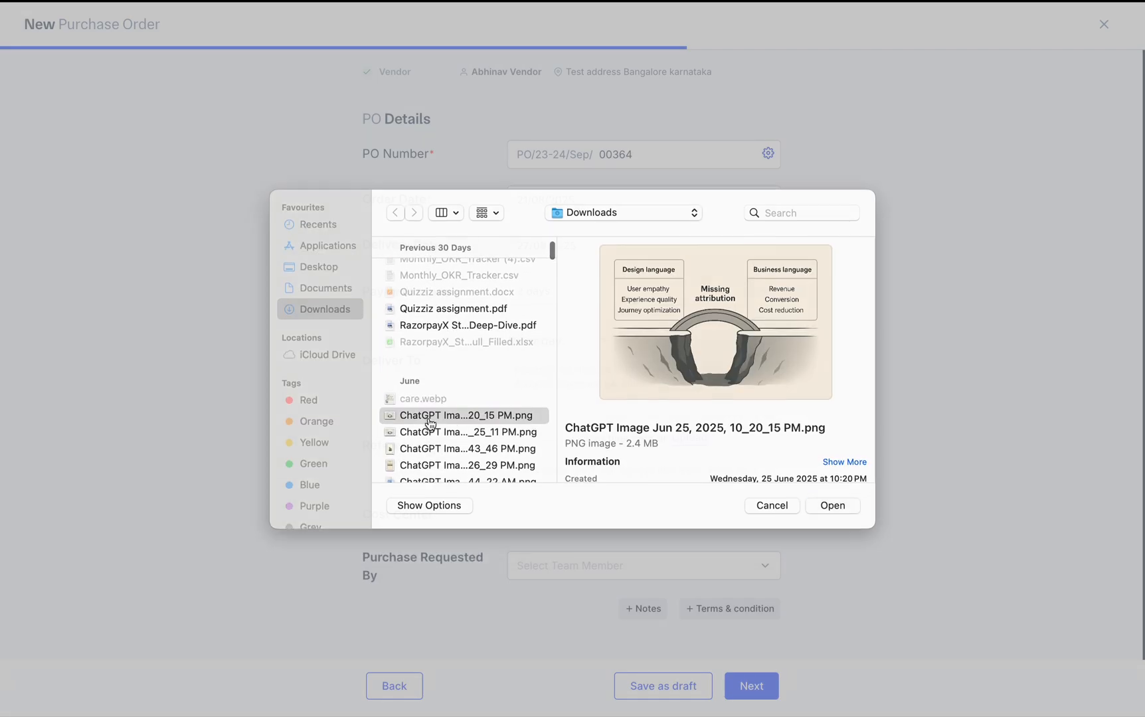
click(833, 507)
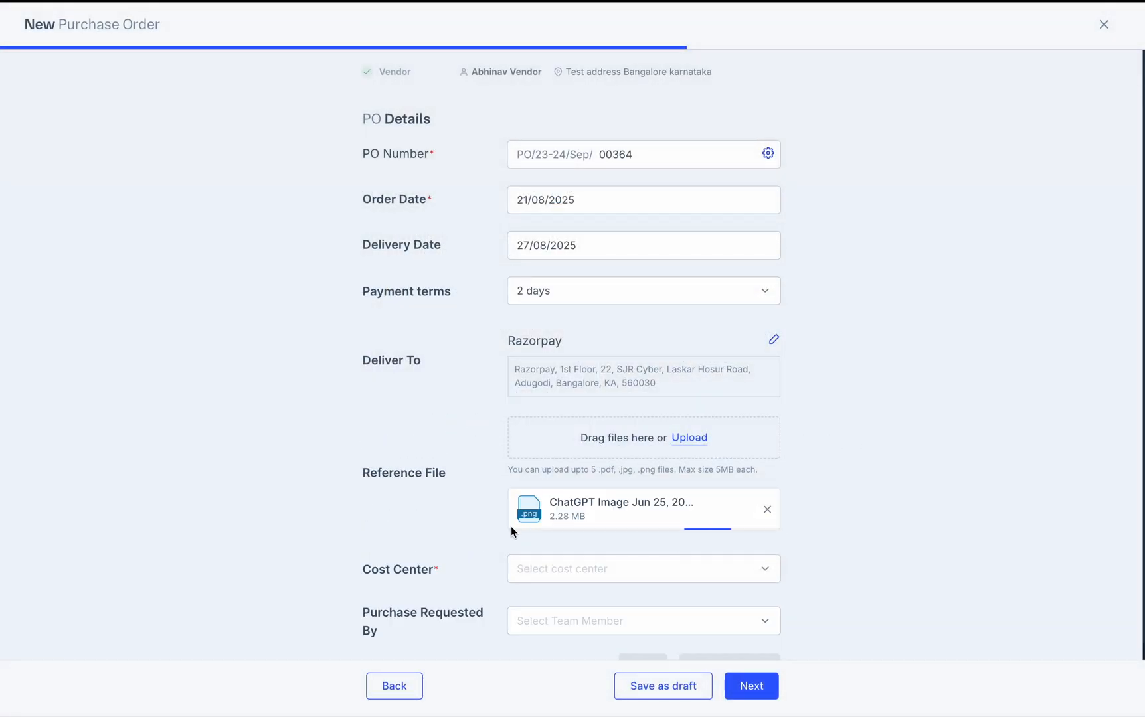
Preview the uploaded 2.28 MB image, then begin attaching another reference file
click(742, 509)
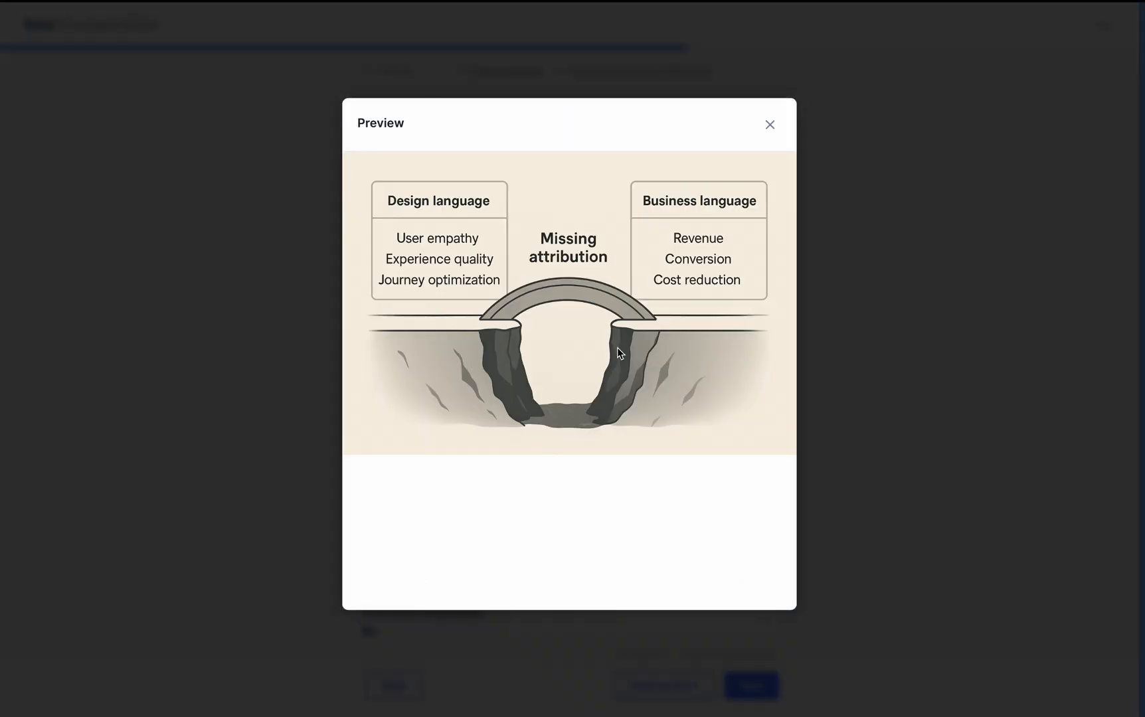
click(768, 125)
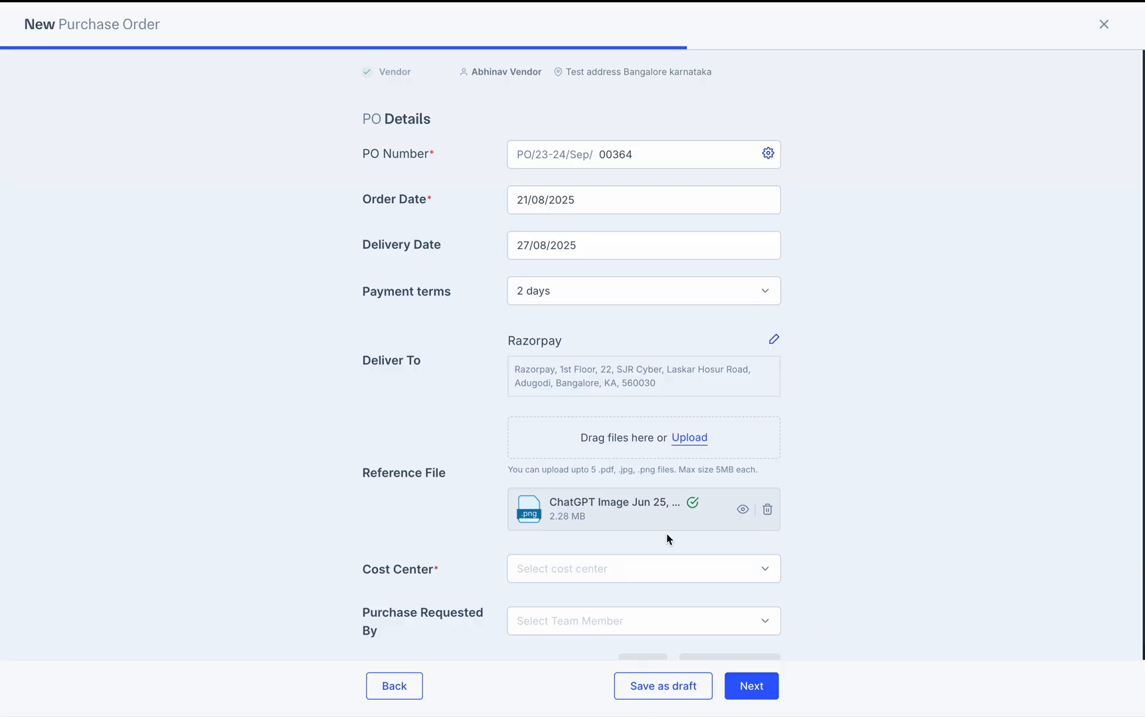
scroll(667, 535, down, 2)
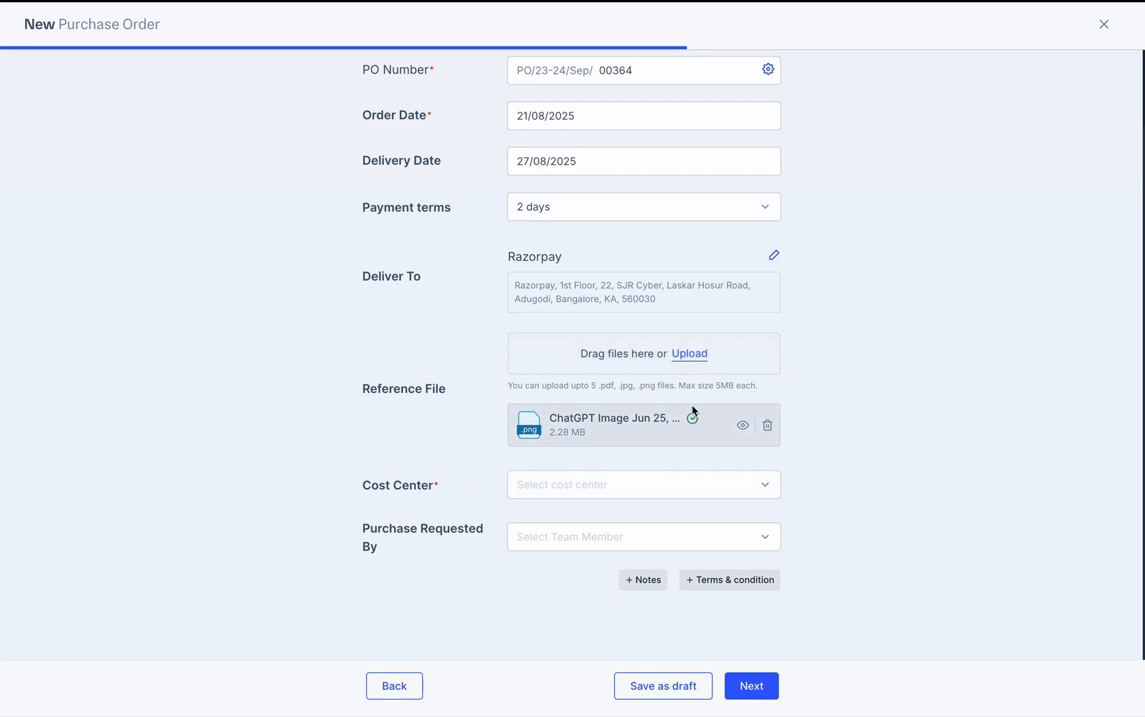
click(689, 352)
Upload several selected PNG images at once and dismiss the upload-failed warning
scroll(449, 429, down, 5)
click(444, 322)
key(shift+Down)
key(shift+Down)
key(shift+Down)
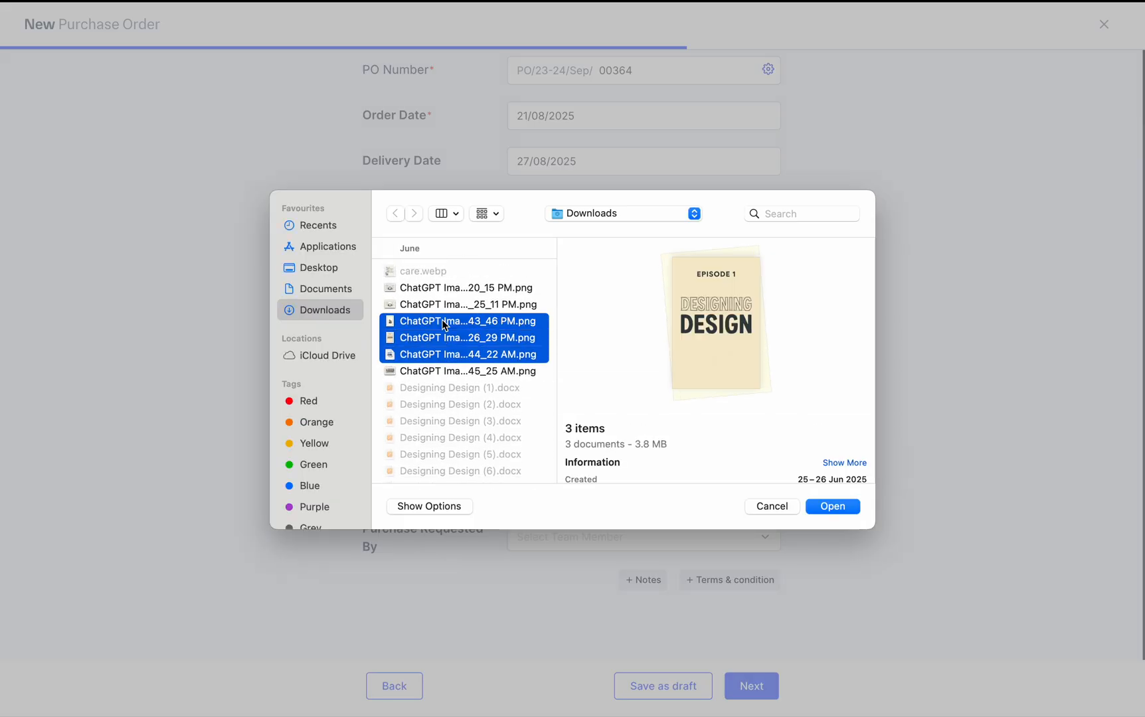
key(Return)
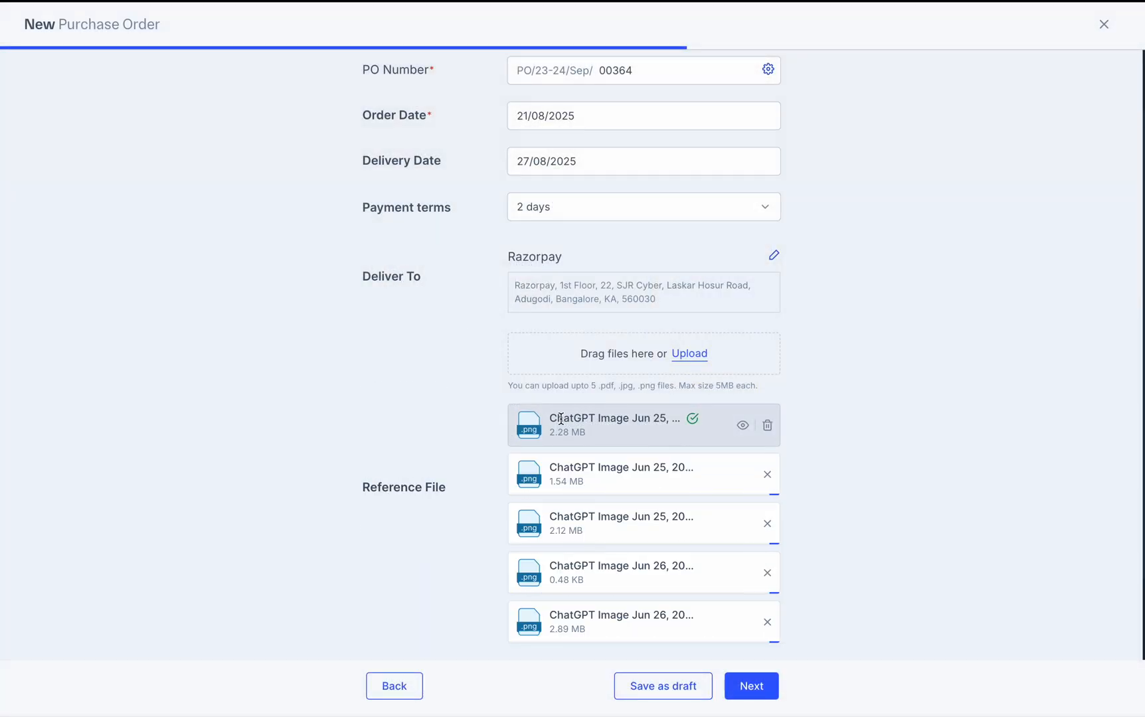
scroll(561, 422, down, 3)
scroll(564, 369, up, 1)
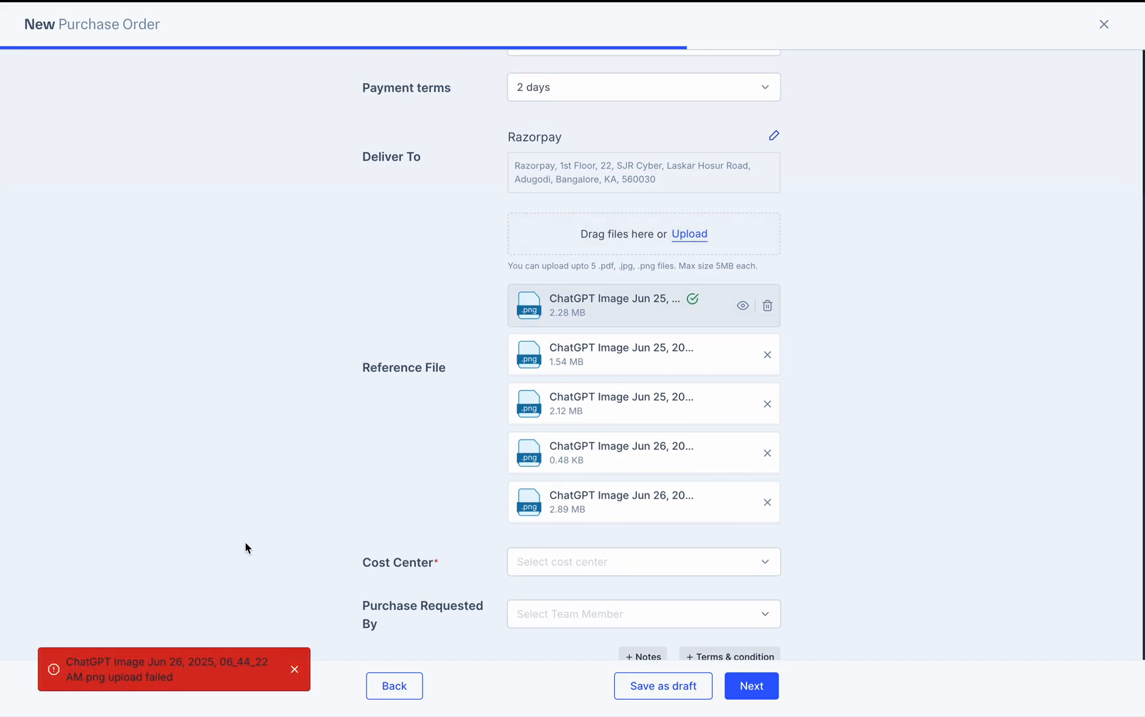
click(295, 670)
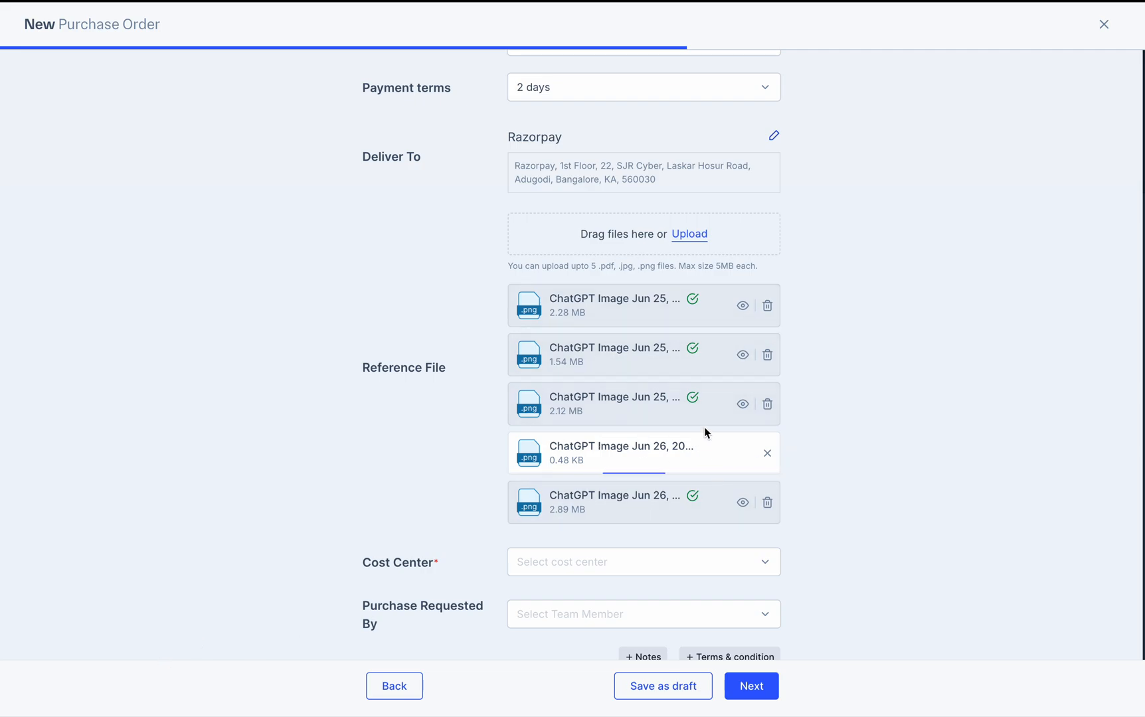
Try attaching Desktop - 187.png and Layouts.jpg, which the 5-file limit refuses
scroll(772, 455, up, 3)
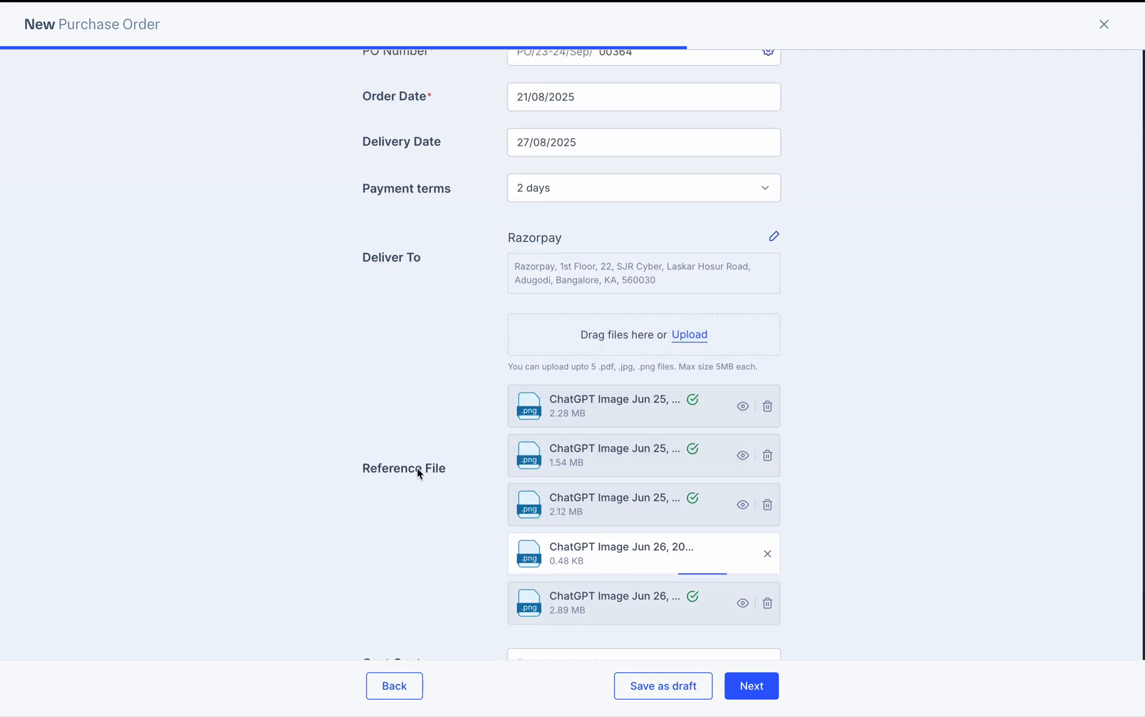
scroll(468, 491, down, 3)
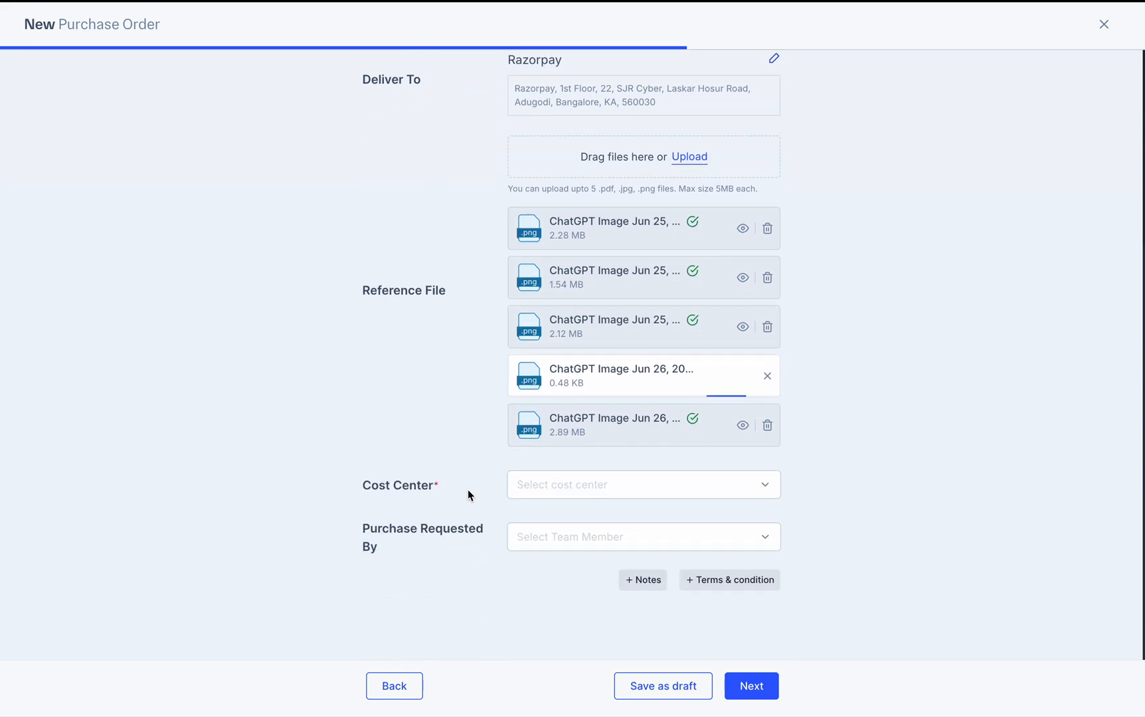
scroll(467, 489, up, 4)
click(693, 385)
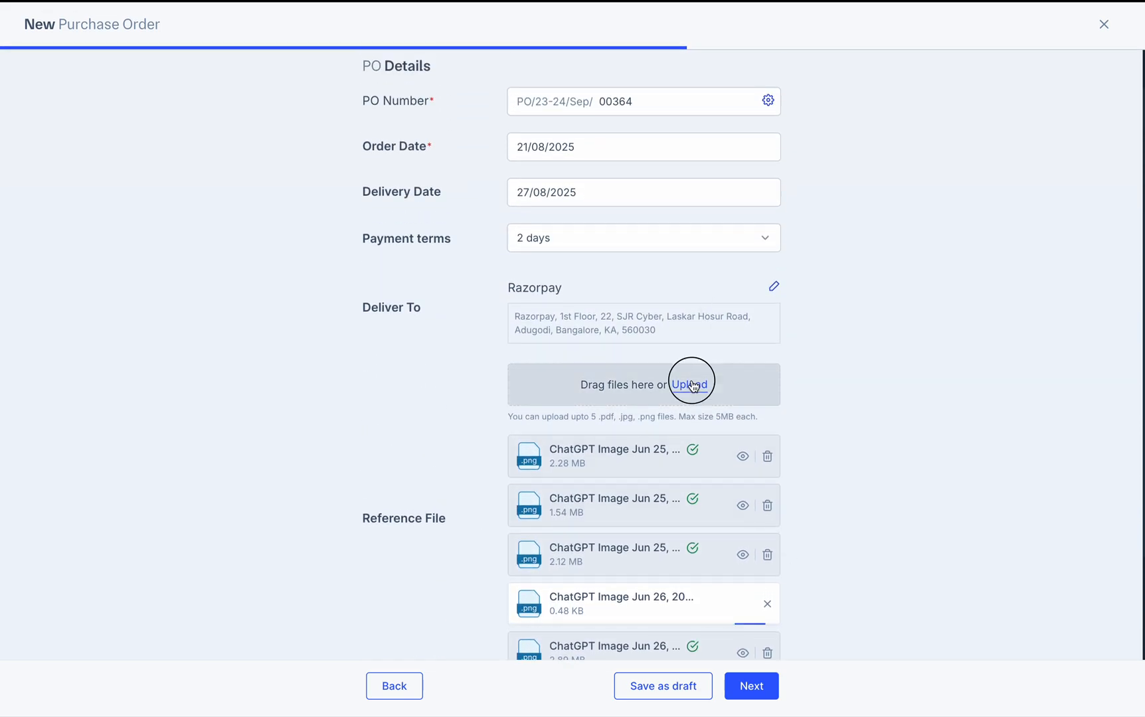
scroll(442, 433, down, 10)
scroll(443, 431, down, 6)
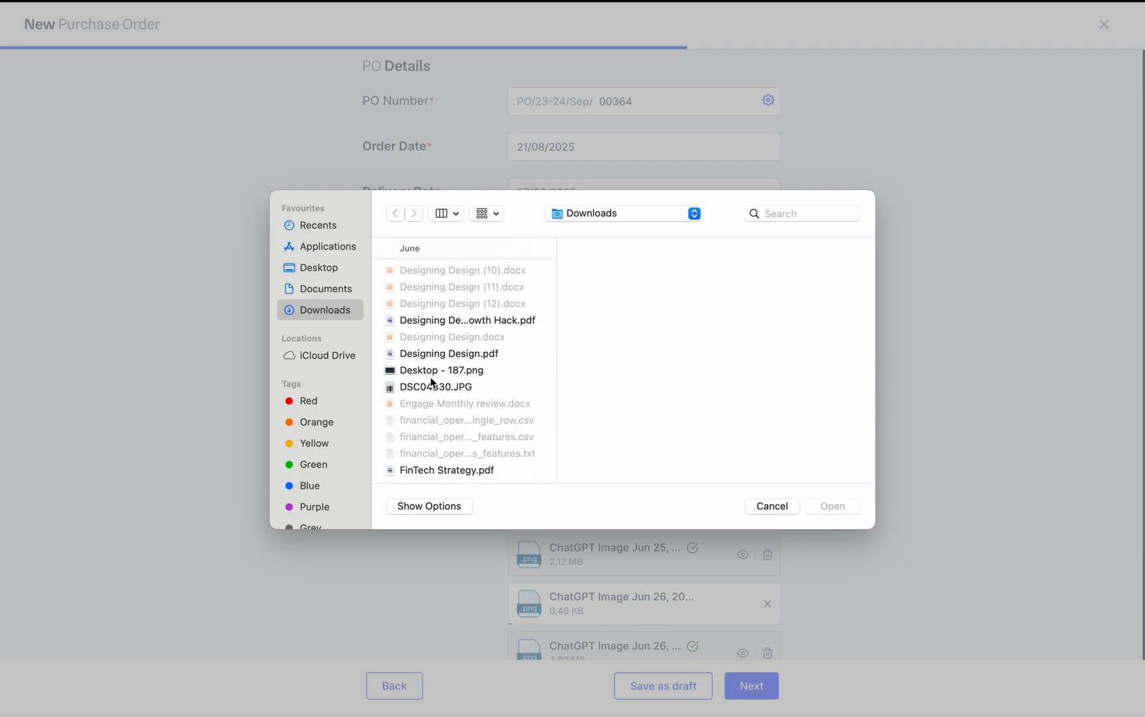
click(433, 371)
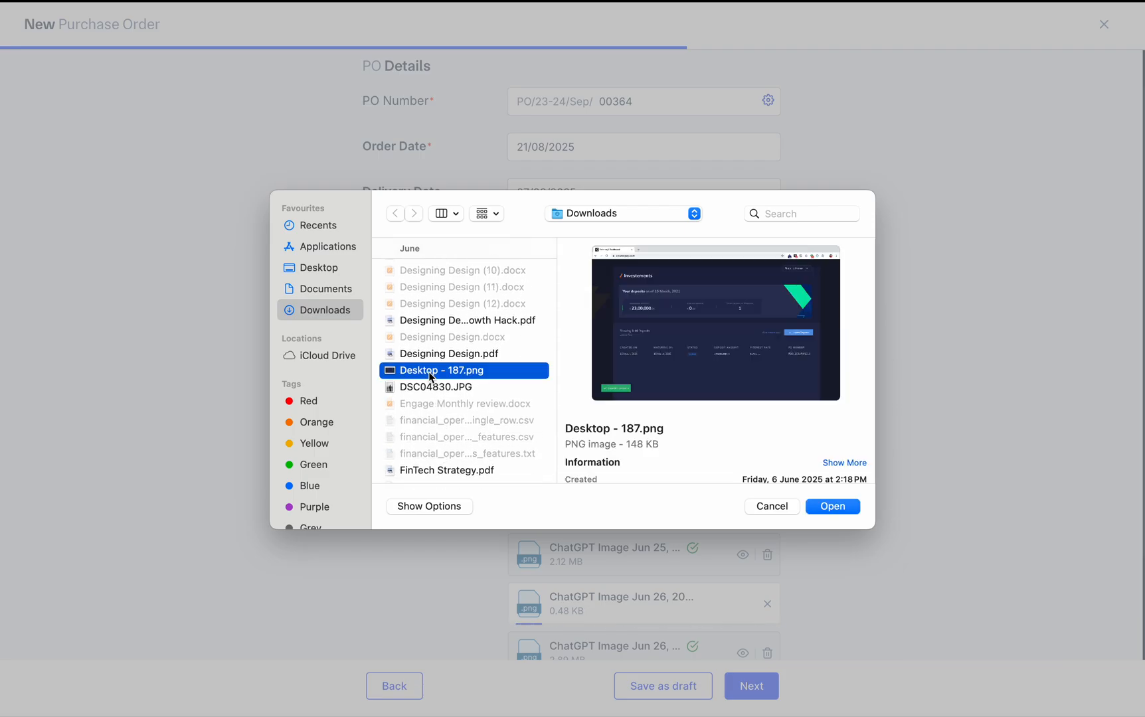
scroll(432, 377, down, 4)
super+click(427, 413)
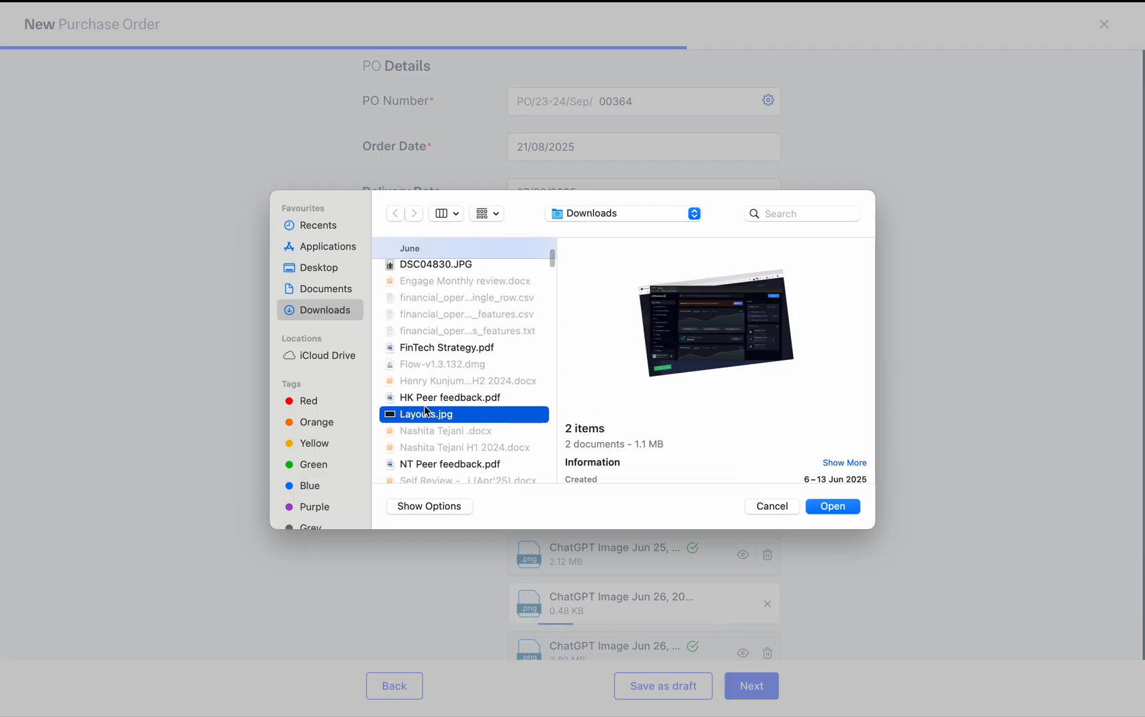
key(Return)
scroll(570, 454, down, 3)
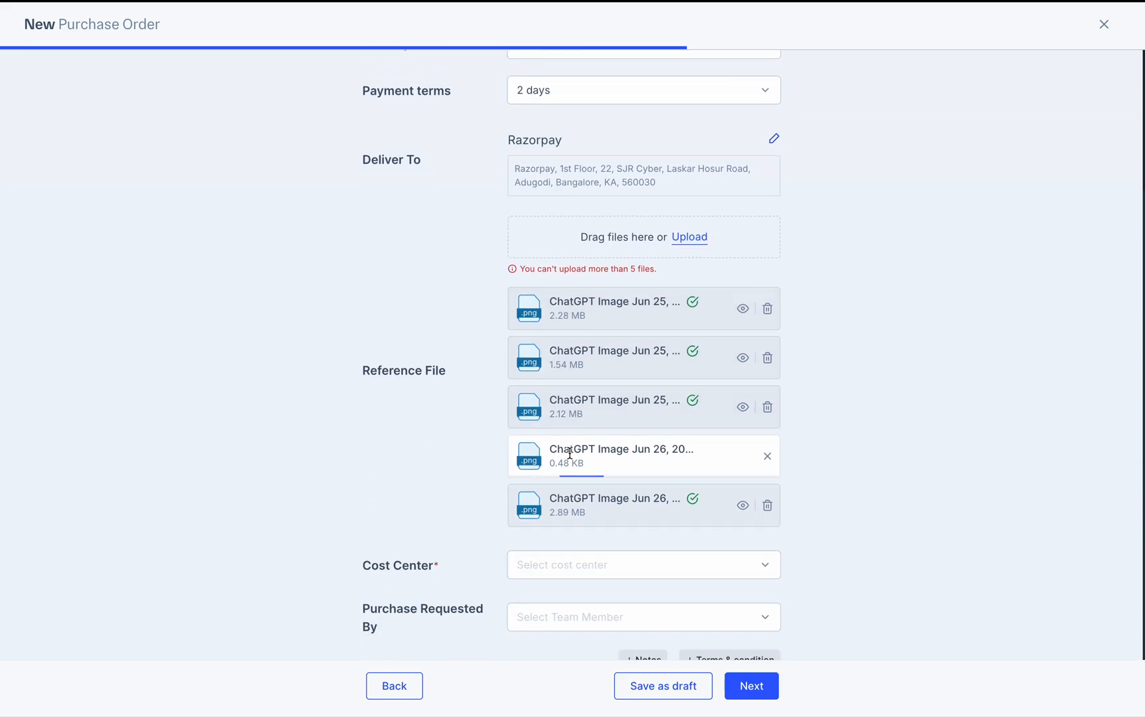
scroll(639, 365, up, 1)
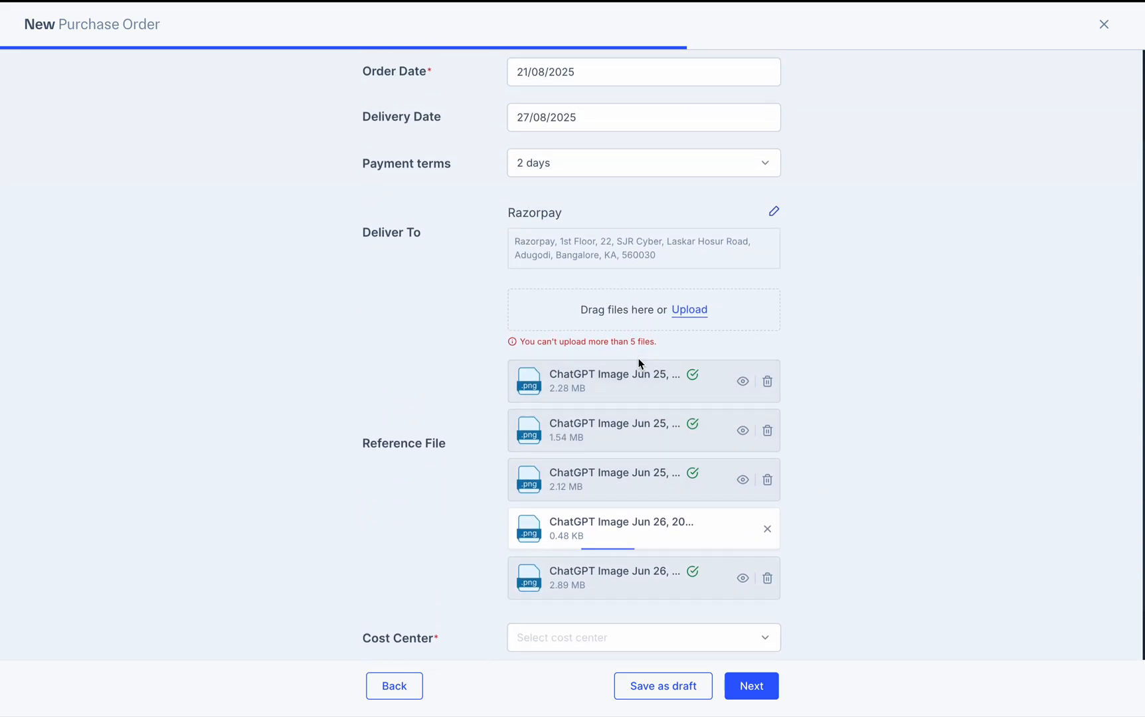
scroll(639, 295, down, 3)
click(598, 489)
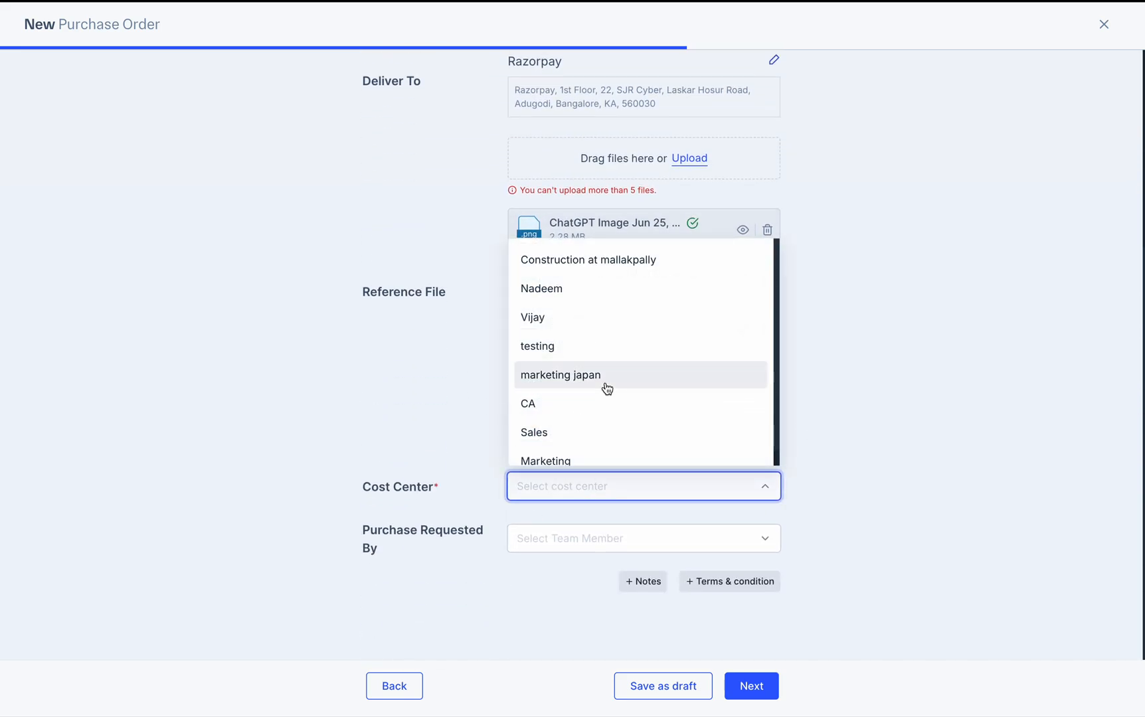
Set the cost center to testing and pick a team member as Purchase Requested By
click(605, 346)
click(572, 537)
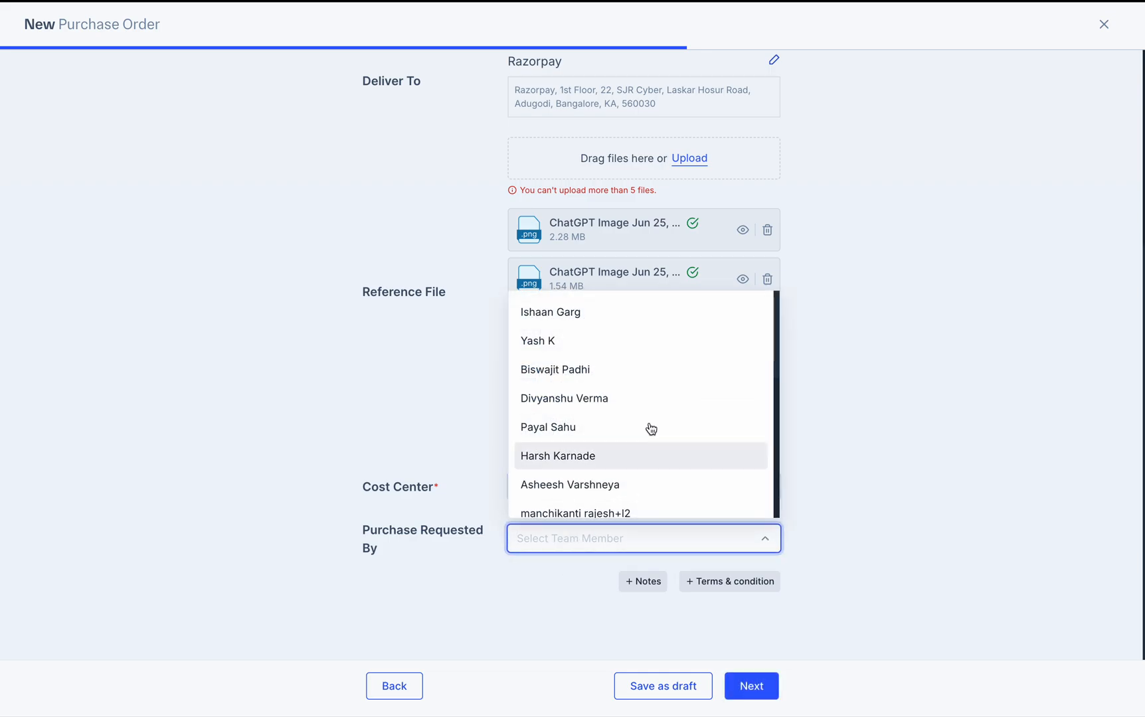
click(633, 403)
Add internal notes and terms & conditions filled with placeholder text
scroll(697, 540, down, 1)
click(638, 582)
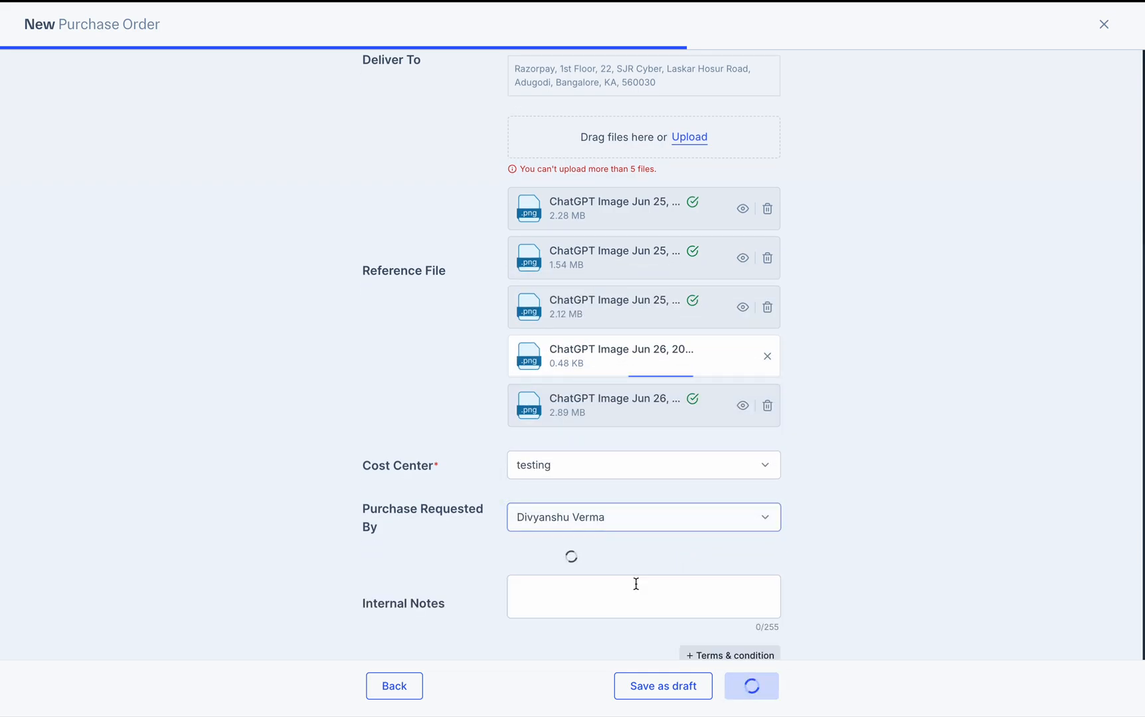
scroll(525, 503, down, 2)
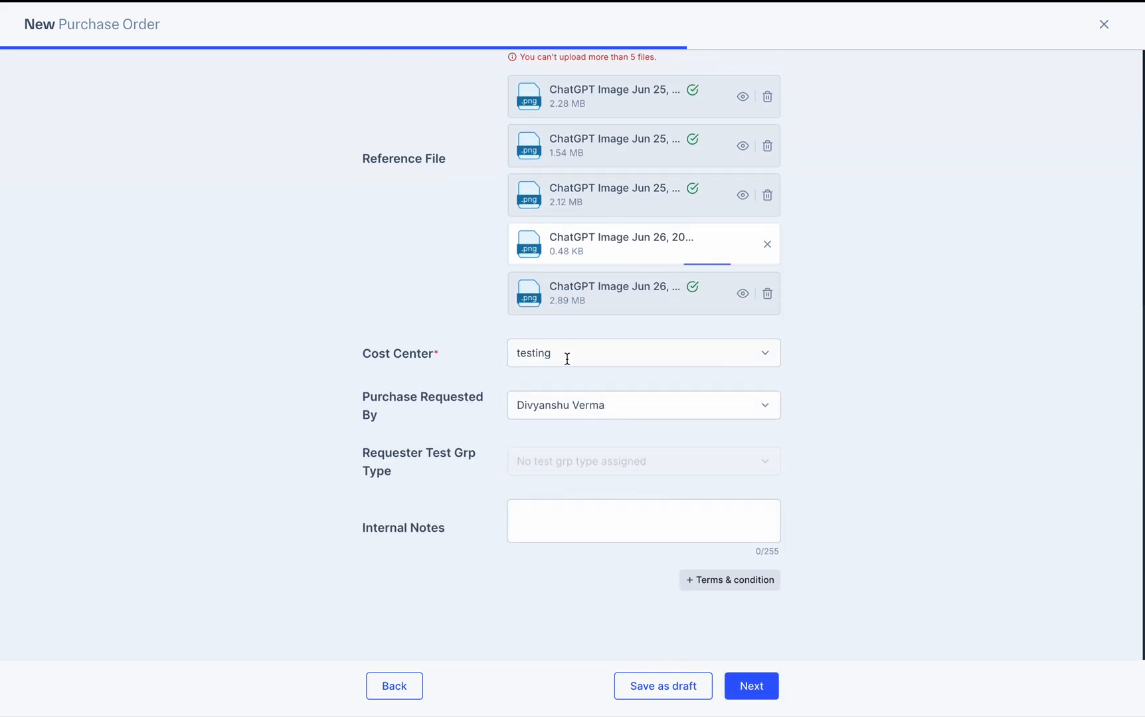
click(598, 526)
text(sdl)
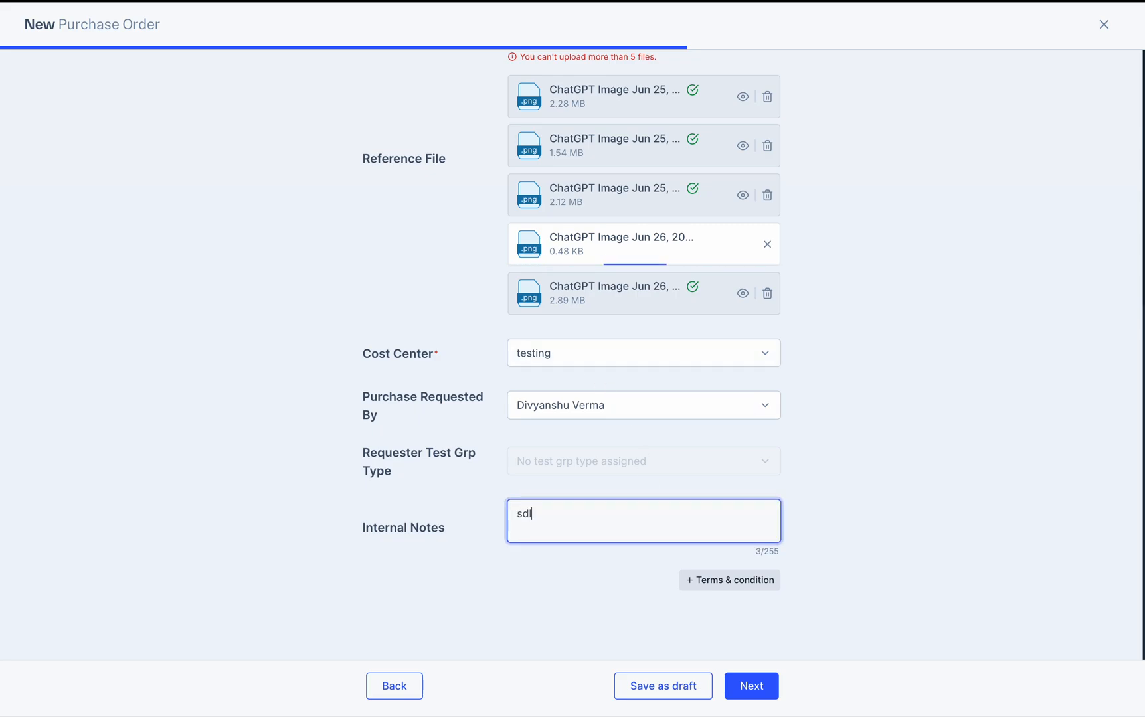
text(kfjsdklf)
click(738, 581)
click(575, 587)
text(lgjdlgjeldfflkjsdl)
Remove the stalled 0.48 KB PNG upload, leaving four reference files attached
scroll(573, 354, down, 1)
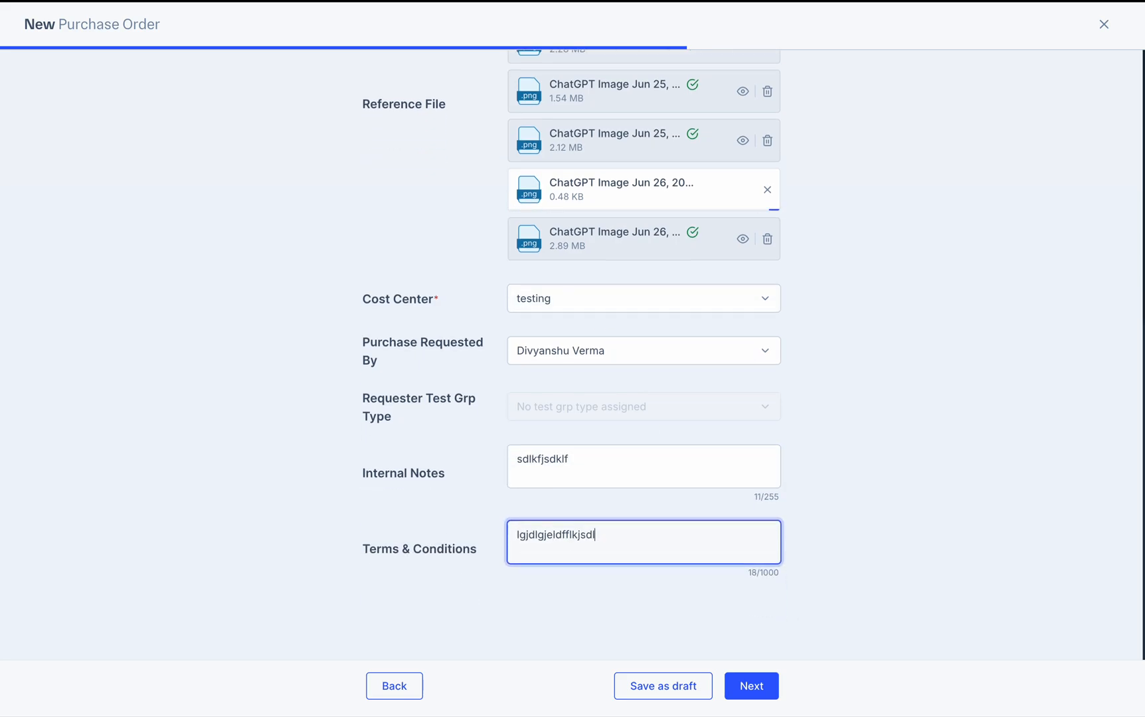
scroll(573, 355, up, 4)
scroll(795, 407, down, 2)
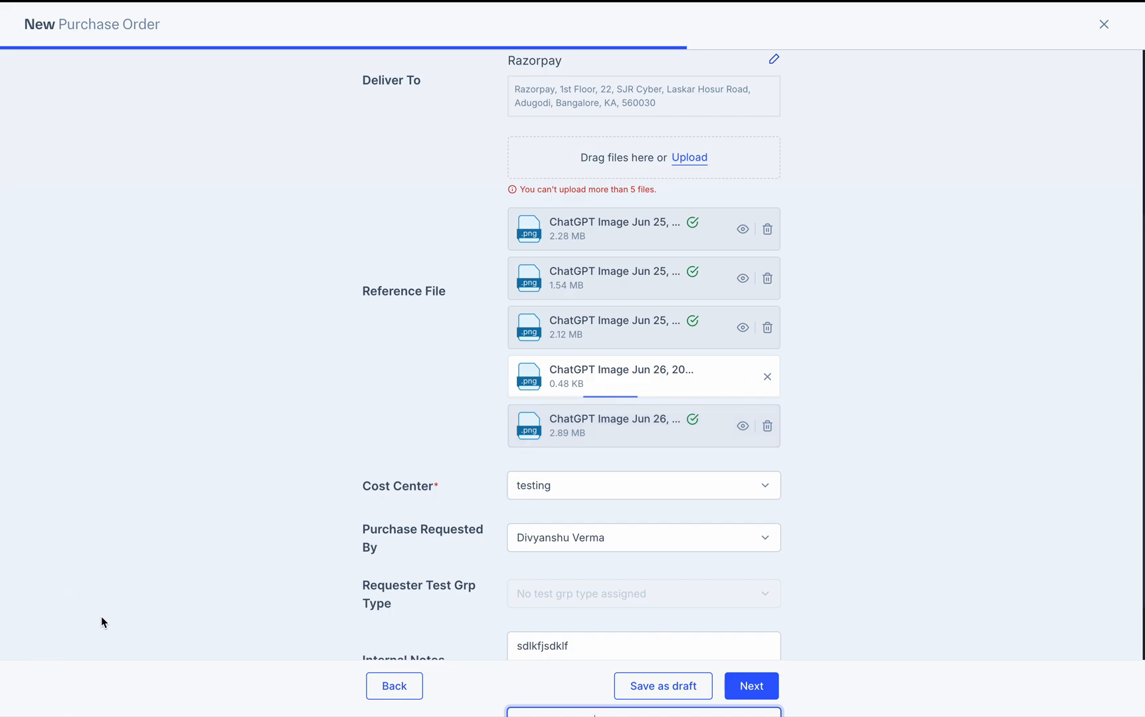
click(769, 377)
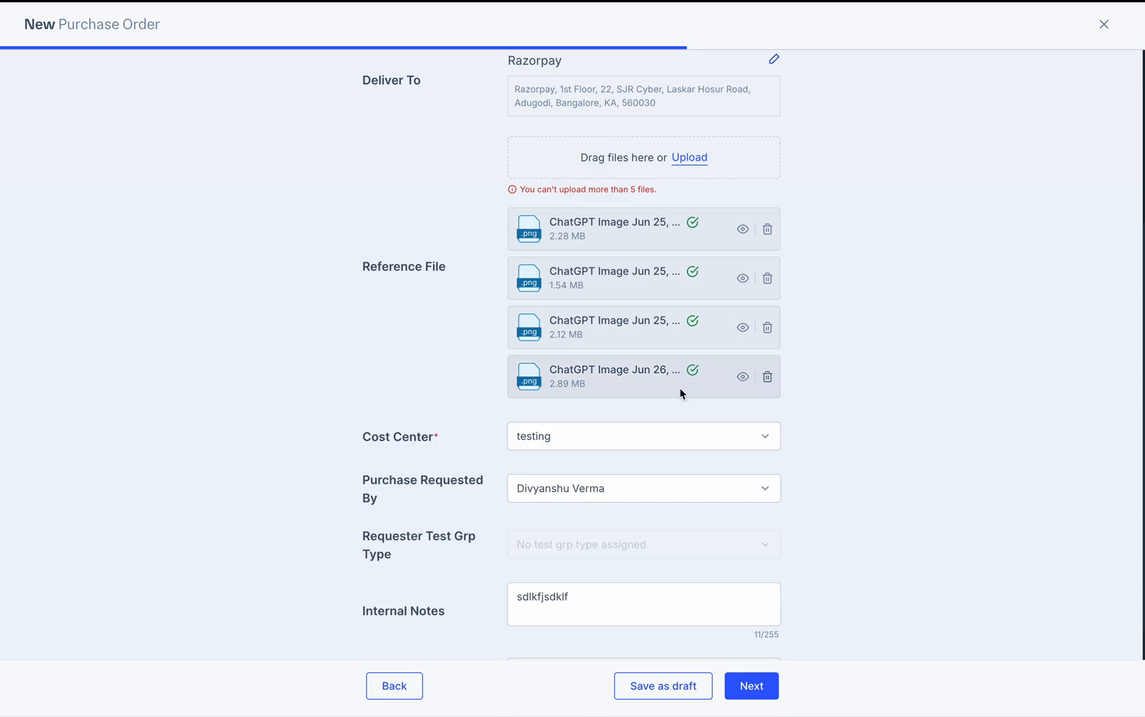
scroll(639, 409, up, 4)
scroll(642, 410, down, 6)
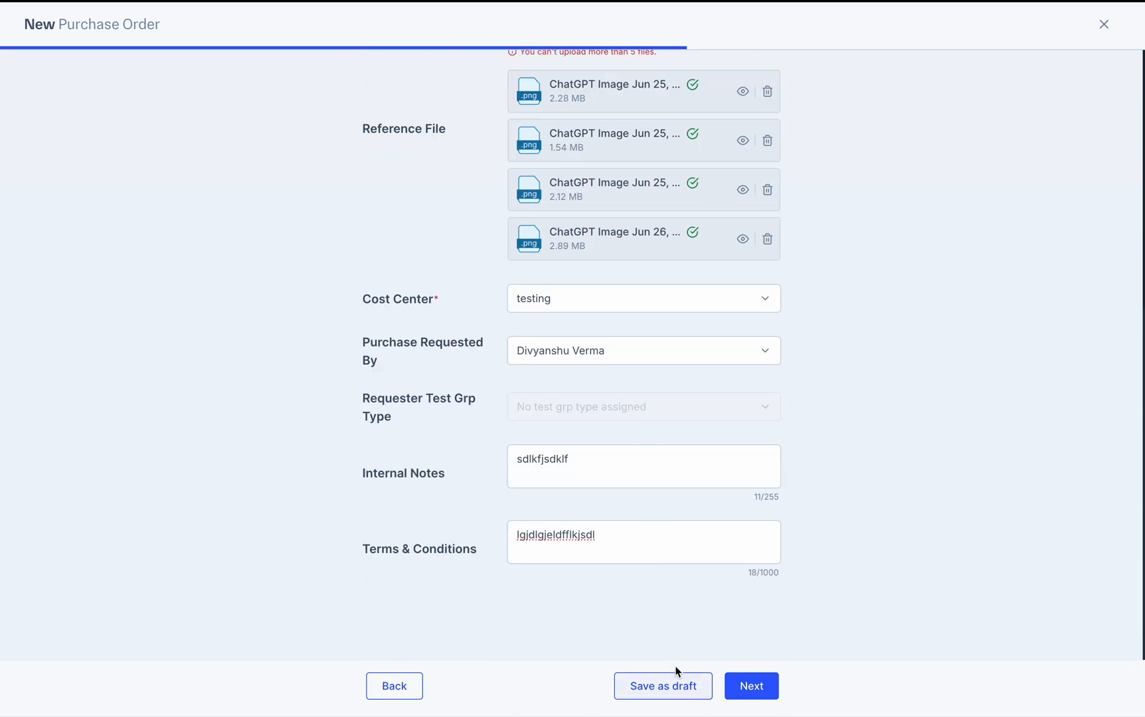
On amount details, enter Item 1: 23 units at ₹1,110 with 18% IGST
click(752, 694)
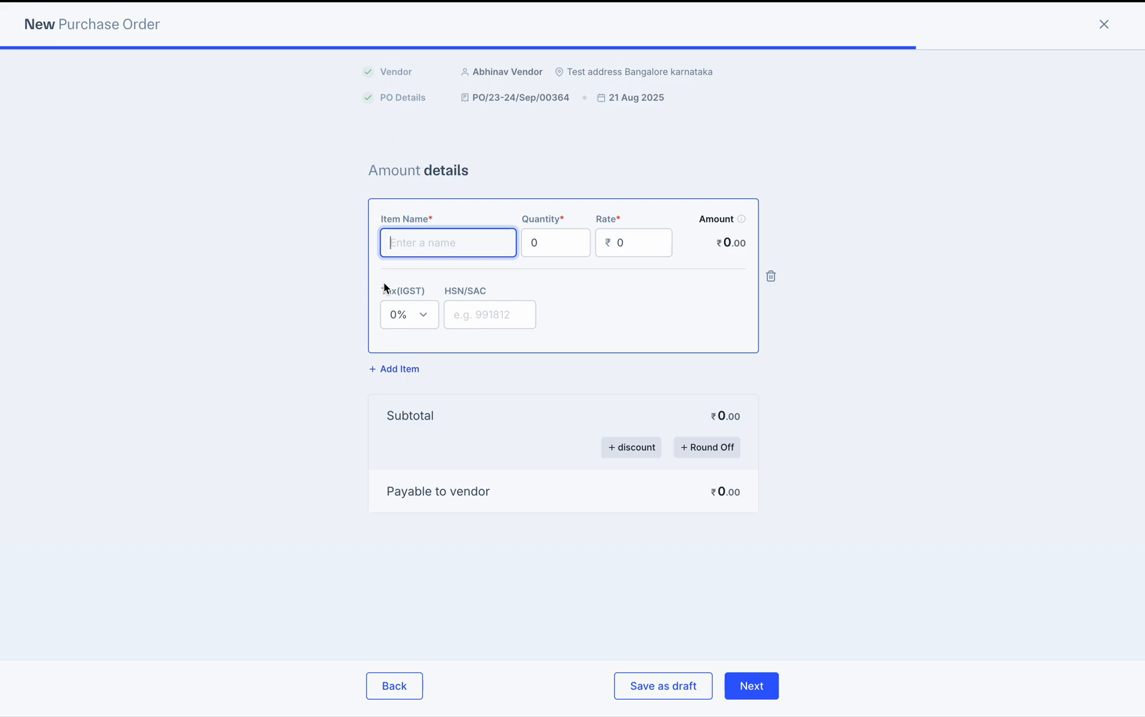
text(Item 1)
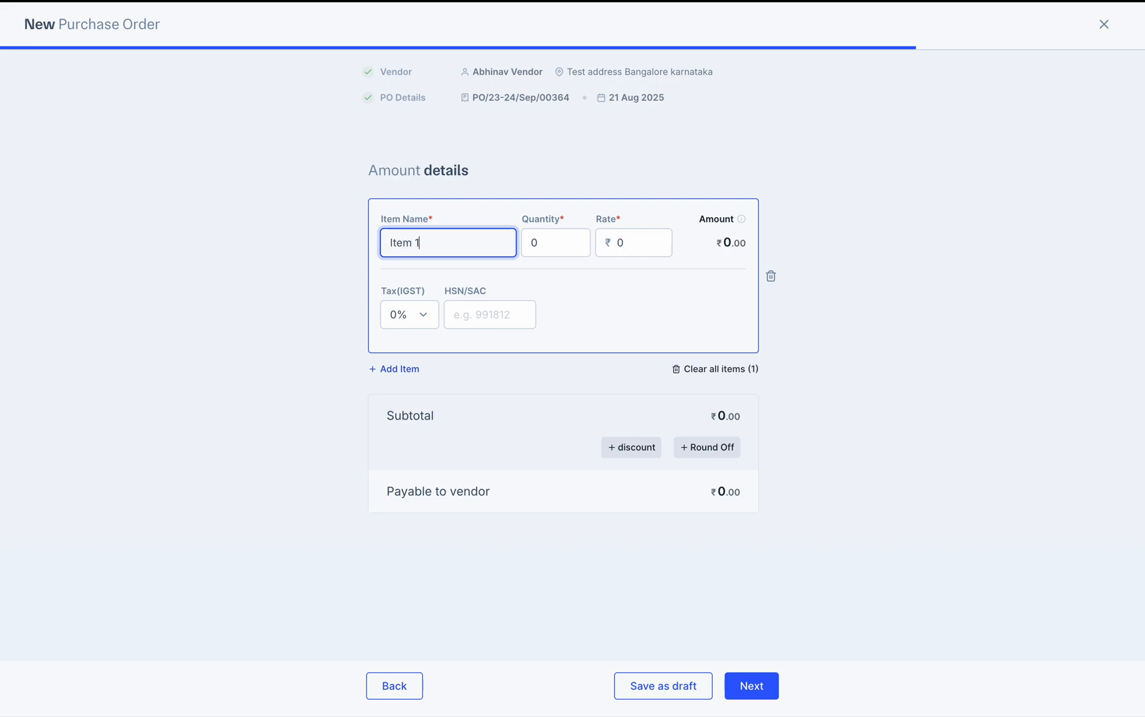
key(Tab)
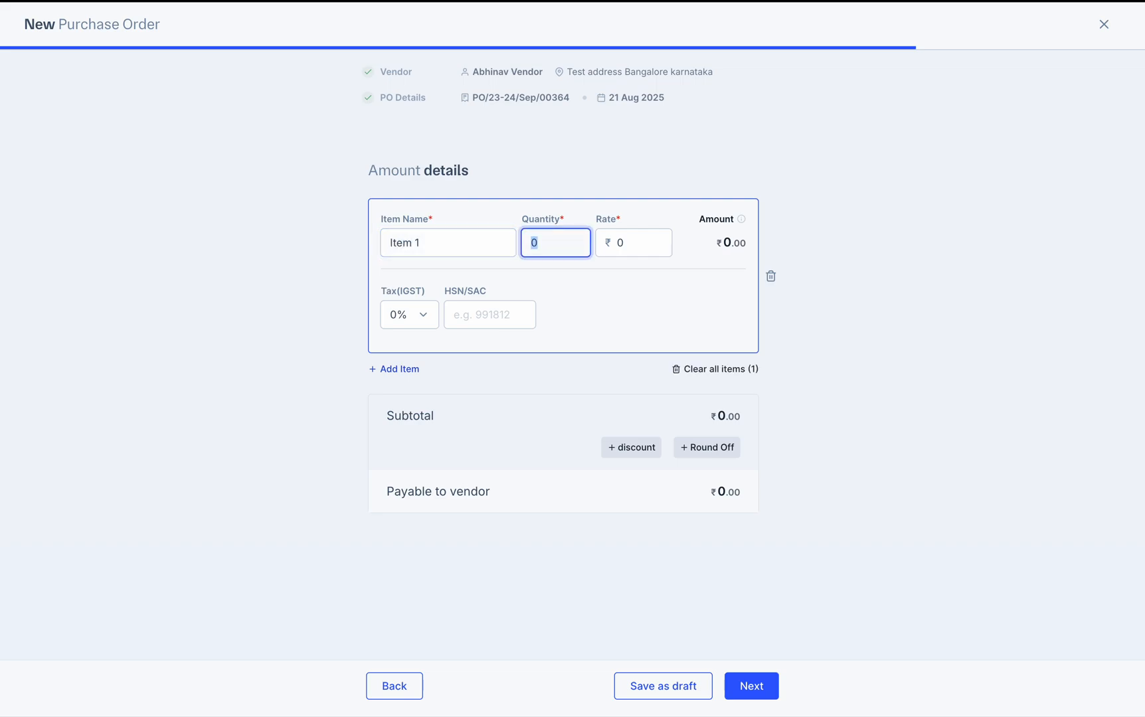
key(Tab)
text(1110)
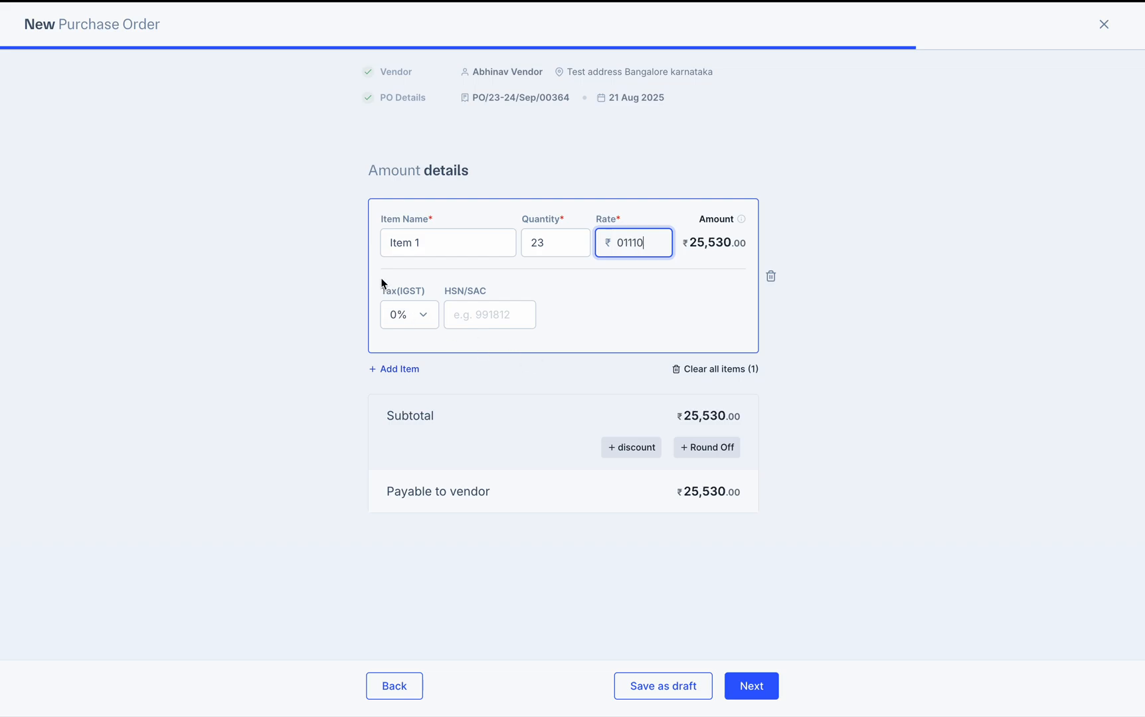
click(415, 322)
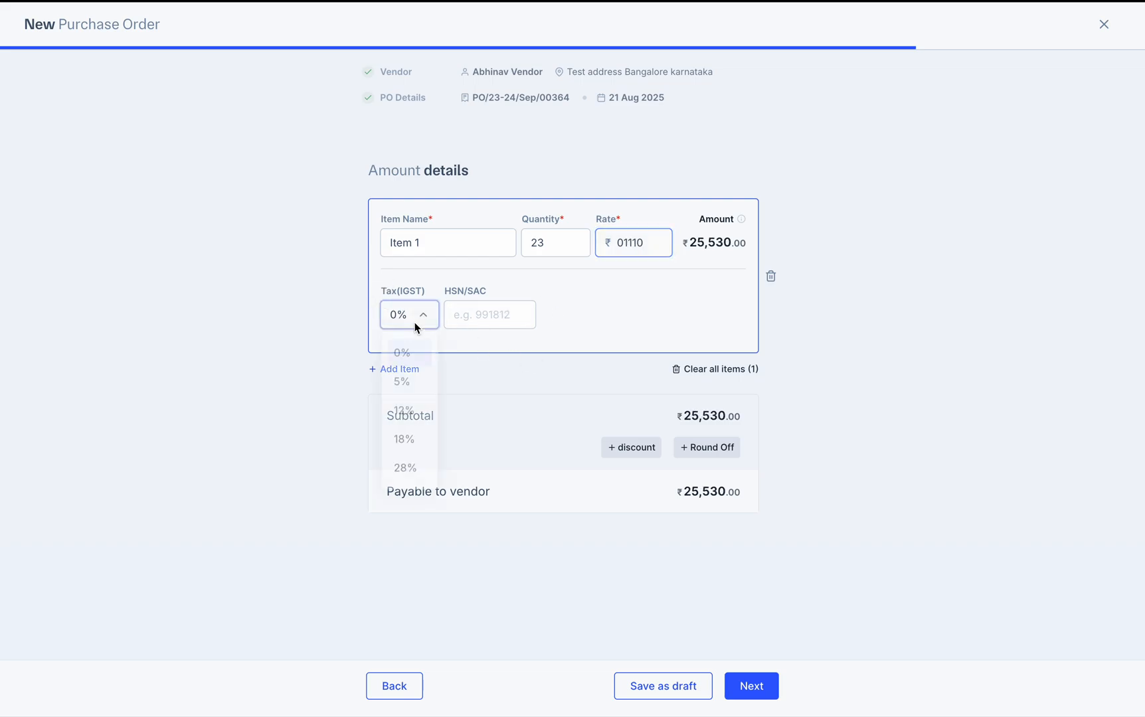
click(401, 439)
click(488, 311)
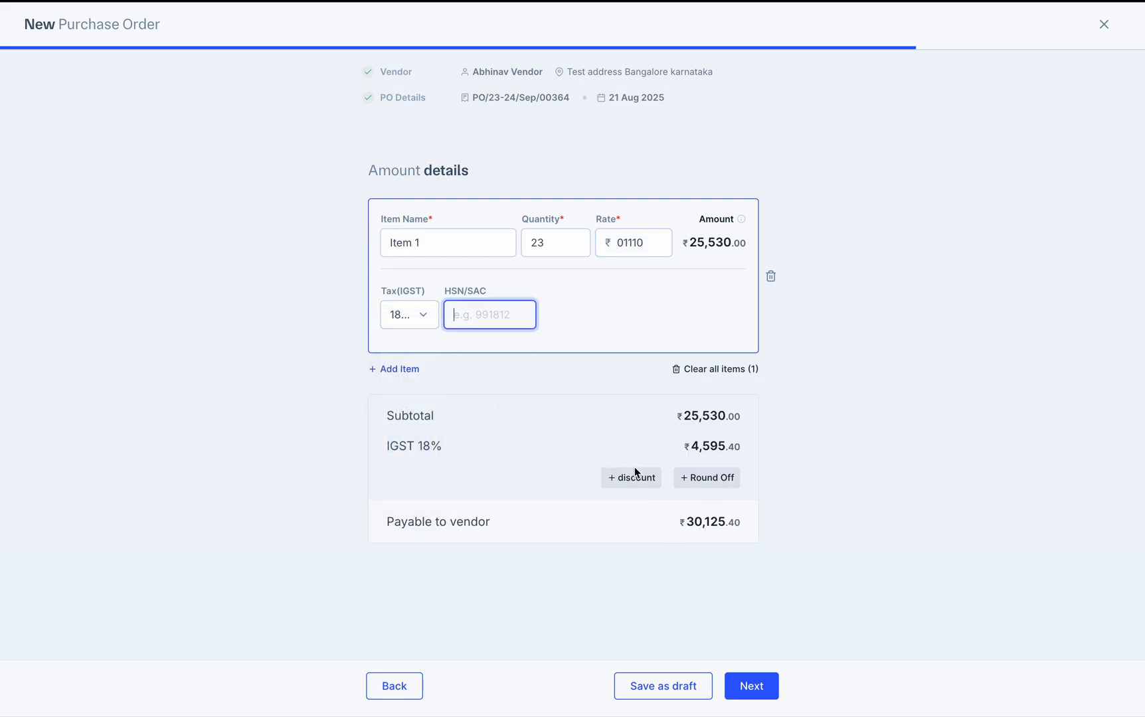
Add a second line item, then delete it while it is still empty
click(405, 370)
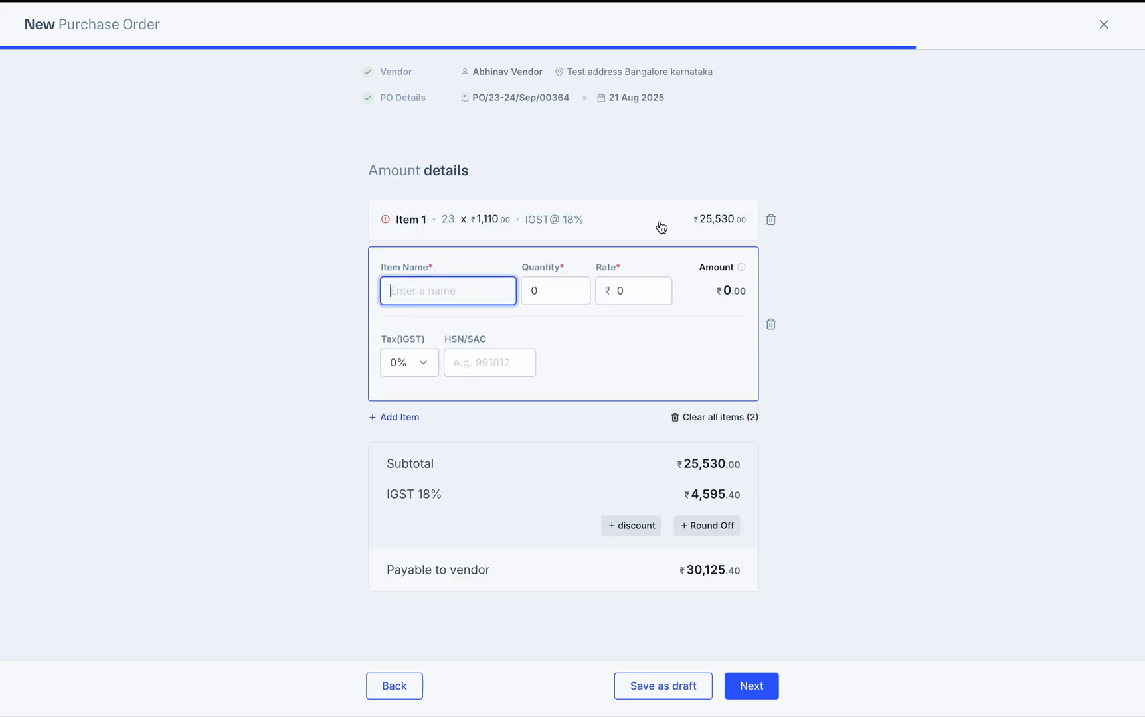
click(384, 226)
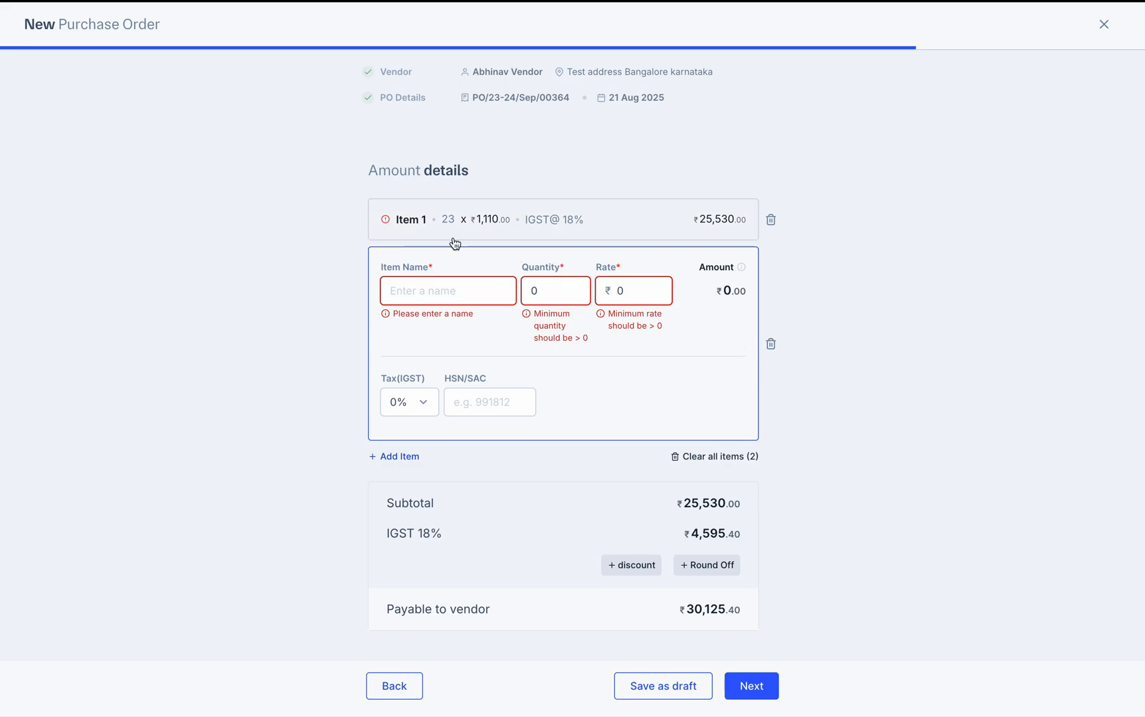
triple_click(396, 230)
click(371, 216)
click(401, 219)
click(772, 344)
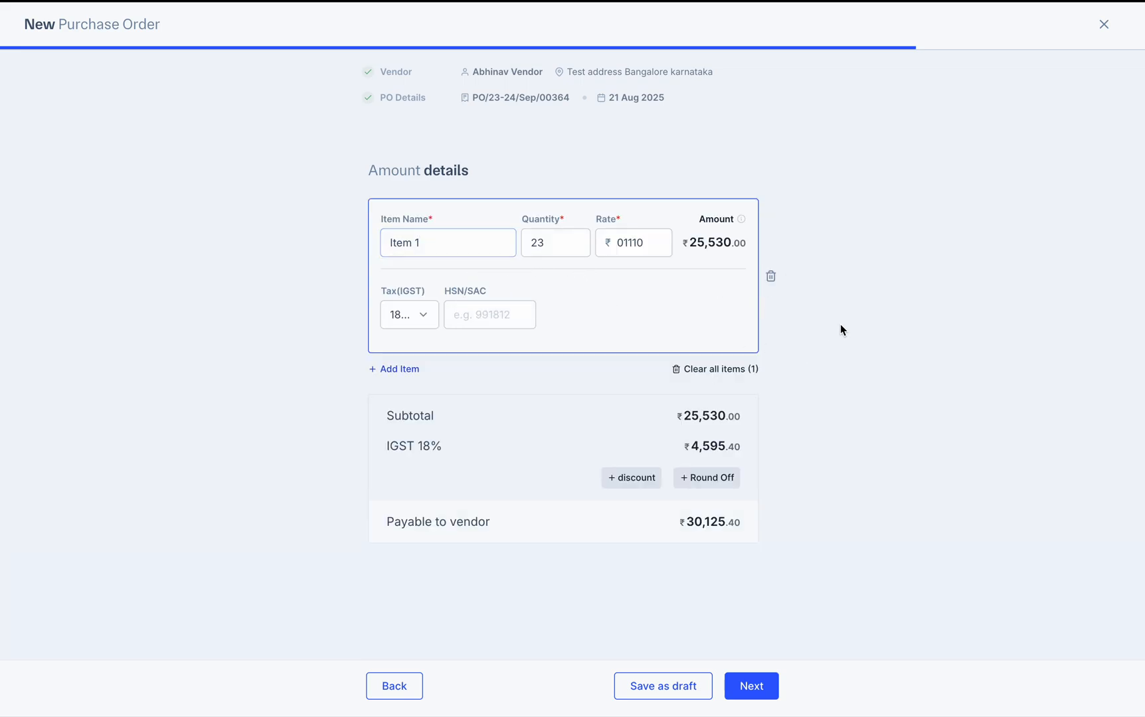
Add Item 2 with quantity 23 and rate ₹1,000
click(396, 370)
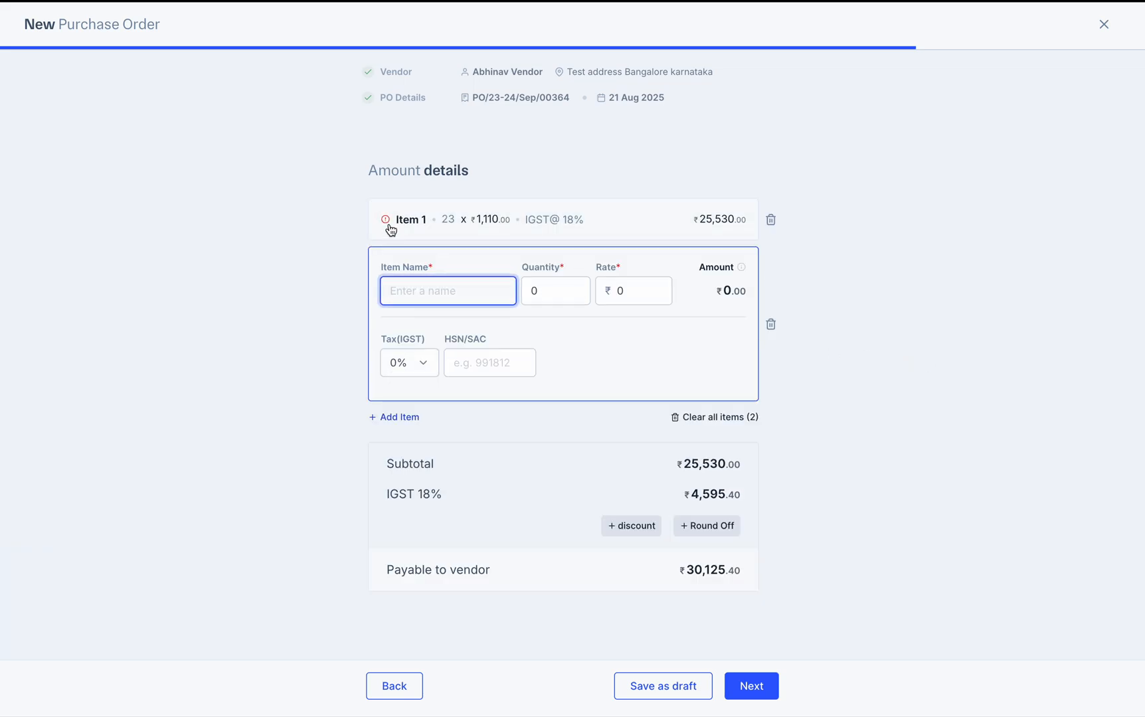
text(Ite)
click(584, 290)
key(BackSpace)
text(23)
click(630, 290)
key(BackSpace)
text(1000)
click(852, 376)
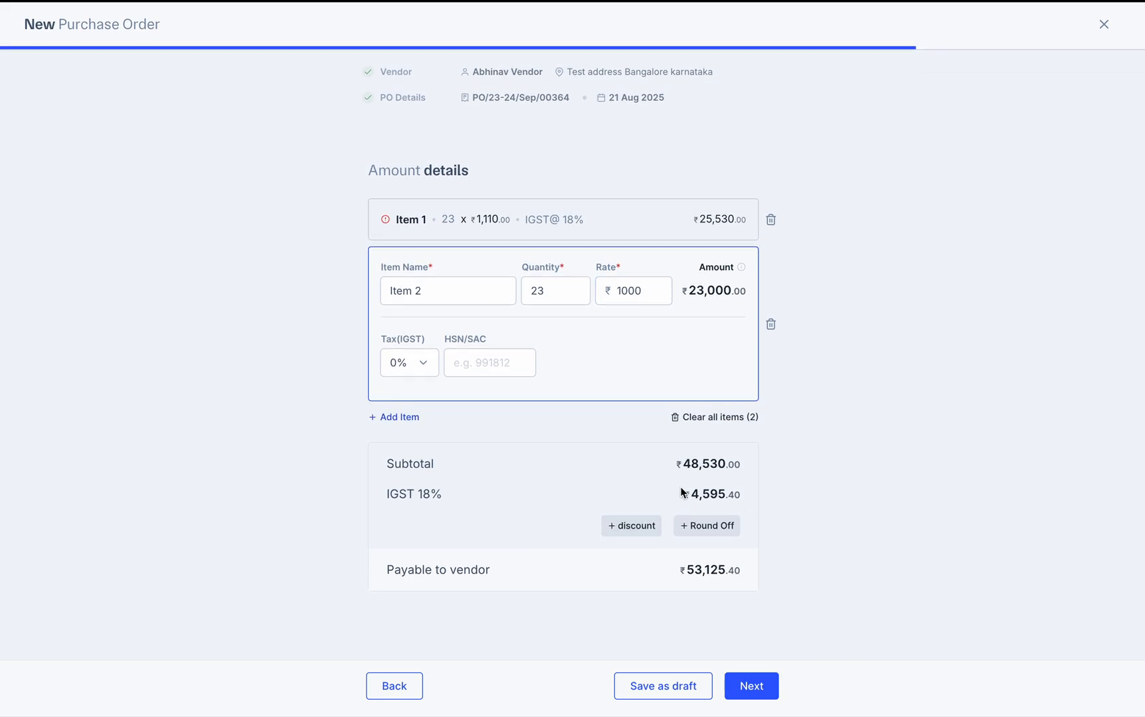
Add a discount of 10 and switch it to a flat amount (₹4,853)
click(621, 527)
click(565, 510)
text(10)
click(939, 533)
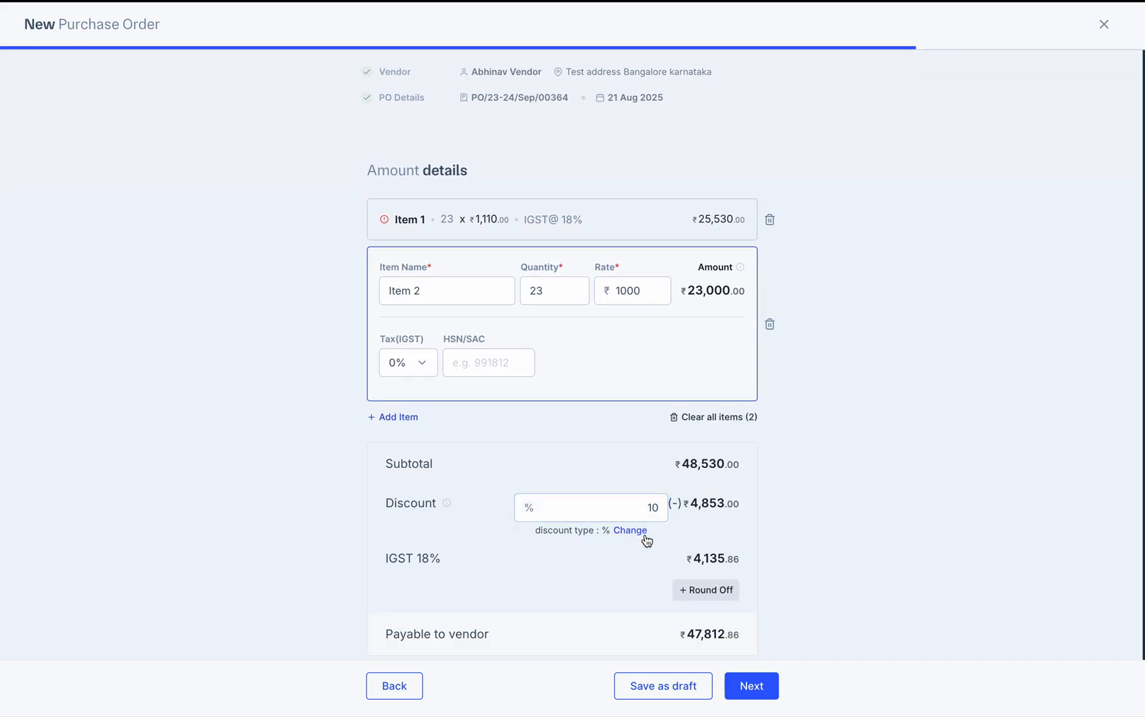
click(640, 531)
click(656, 582)
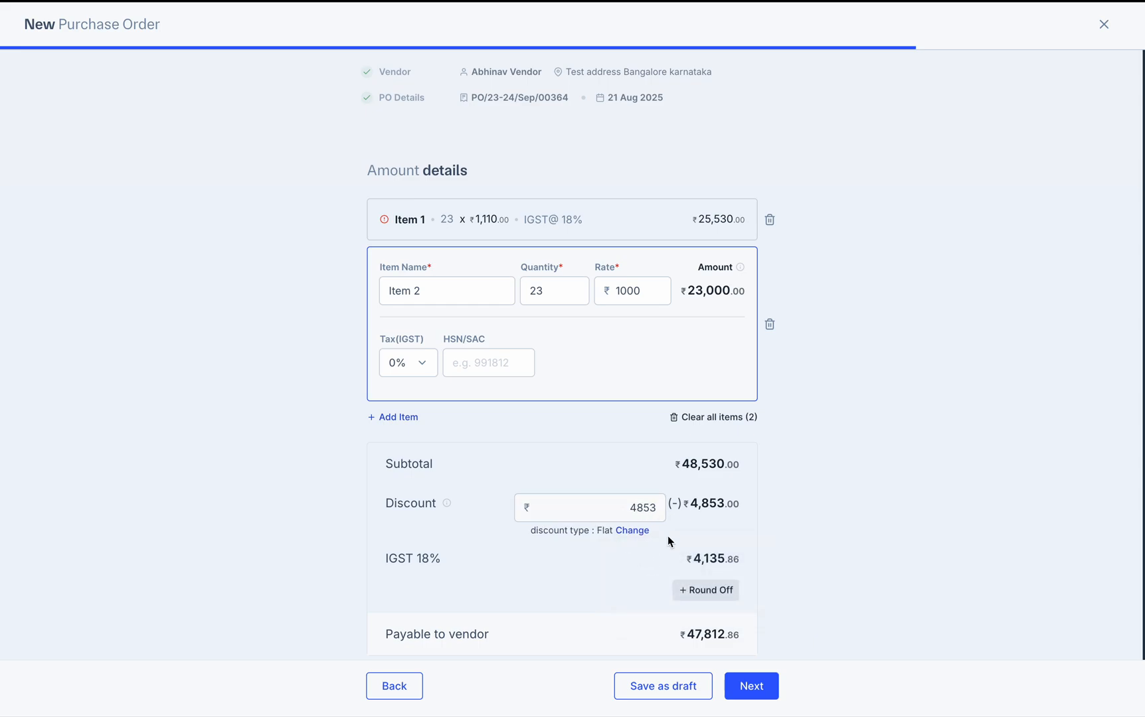
Add a ₹100 round-off, making payable ₹47,912.86, and proceed to Review & Send
scroll(833, 572, down, 1)
click(703, 576)
click(539, 587)
text(100)
click(739, 600)
scroll(739, 599, down, 1)
click(743, 685)
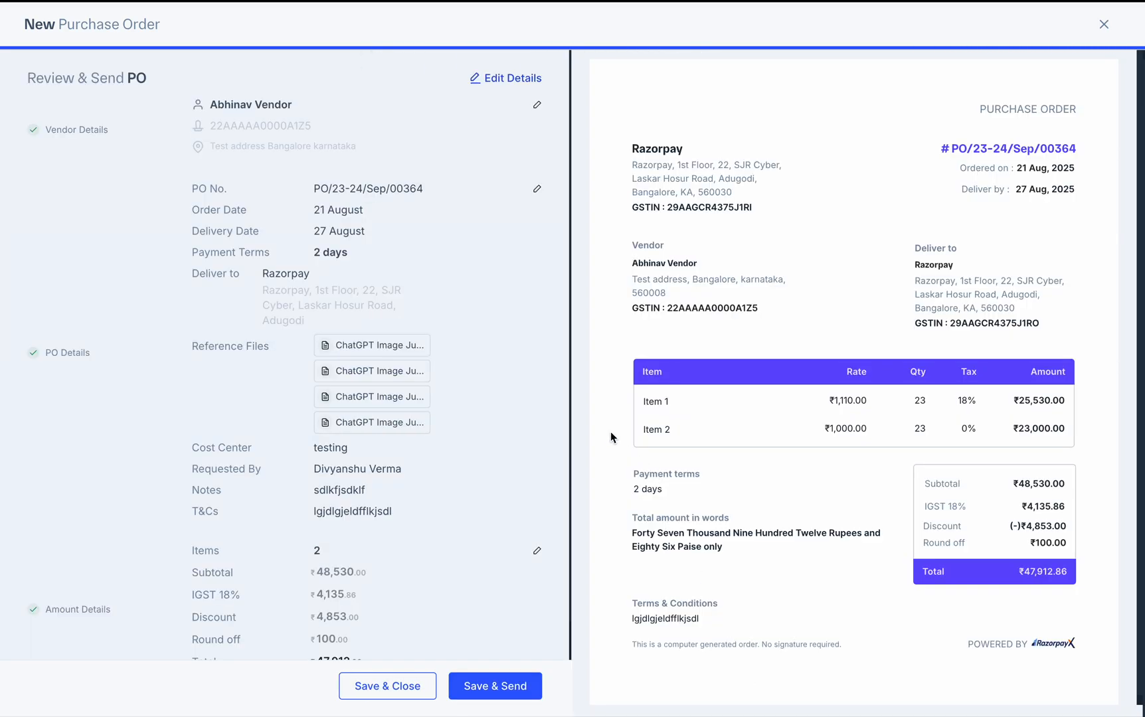
scroll(471, 317, up, 1)
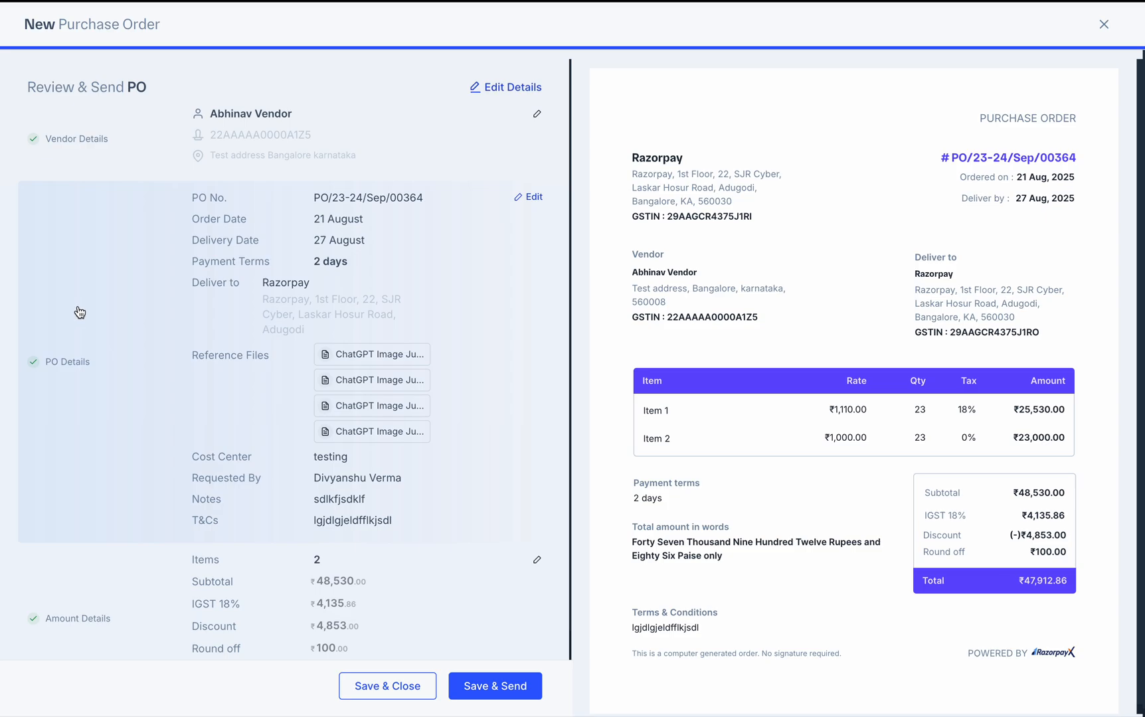
scroll(79, 312, down, 1)
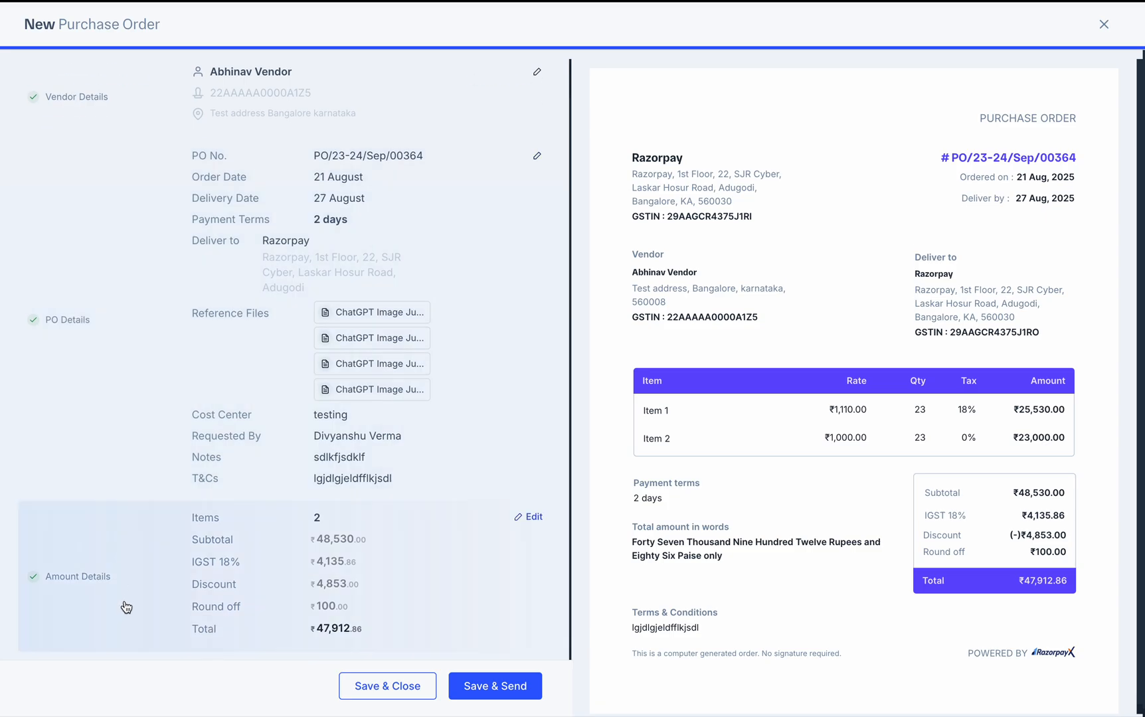
scroll(65, 321, up, 1)
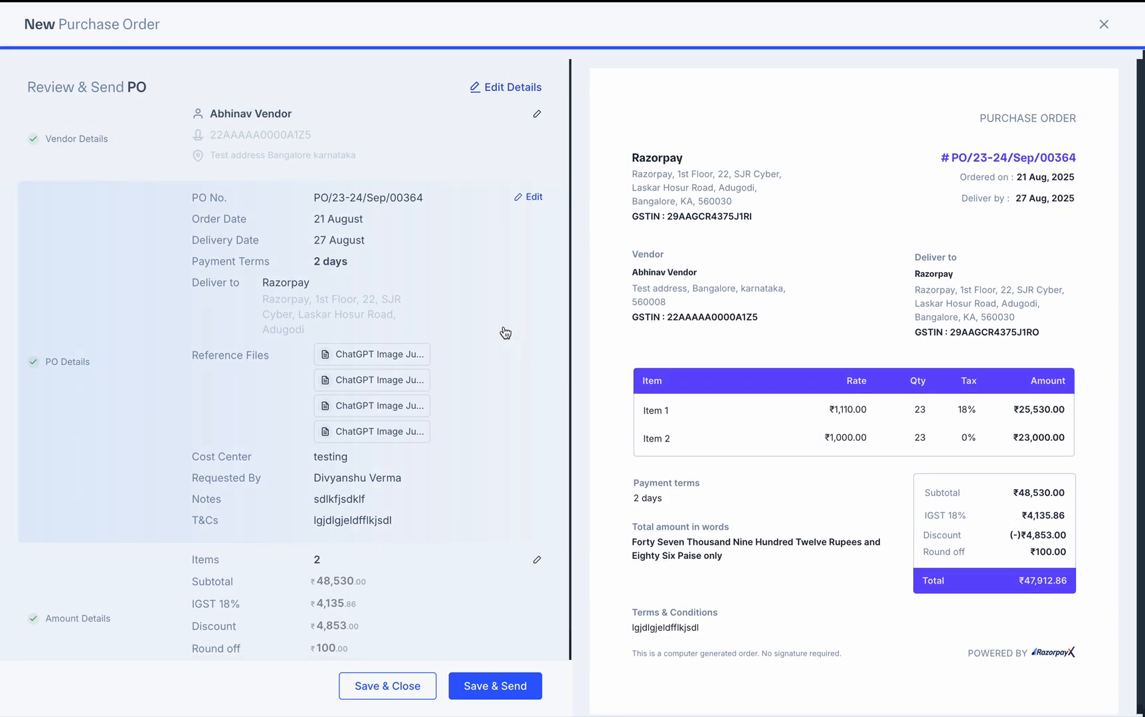
scroll(468, 493, down, 1)
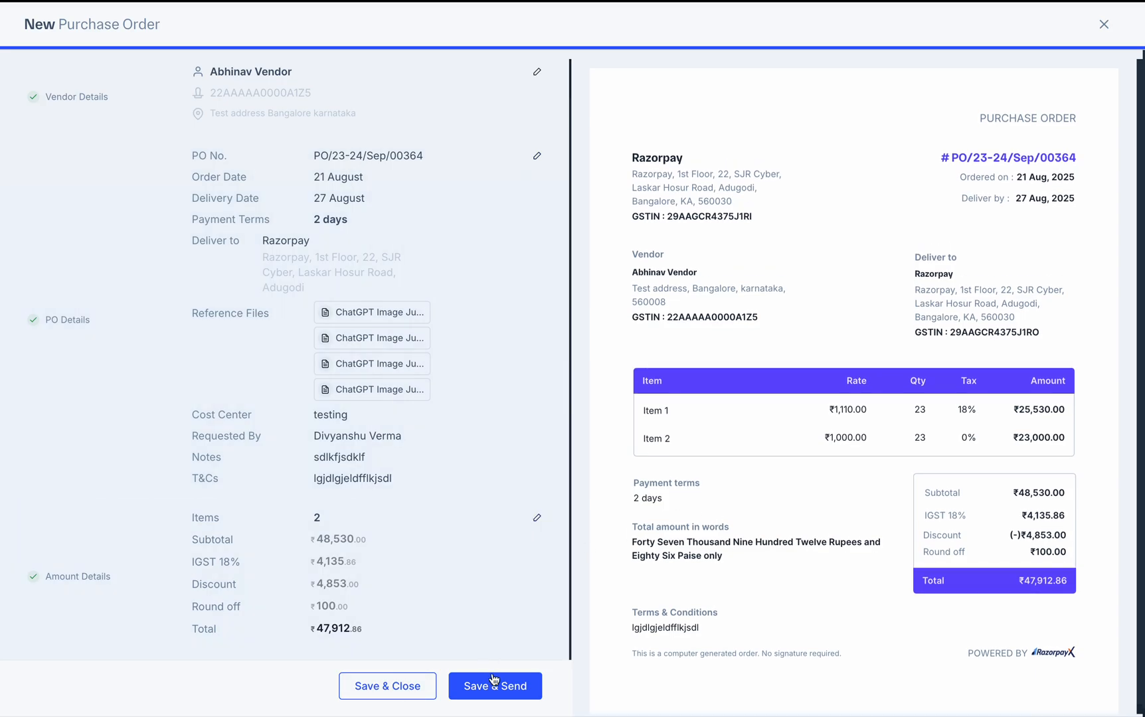
click(492, 677)
click(603, 475)
click(638, 467)
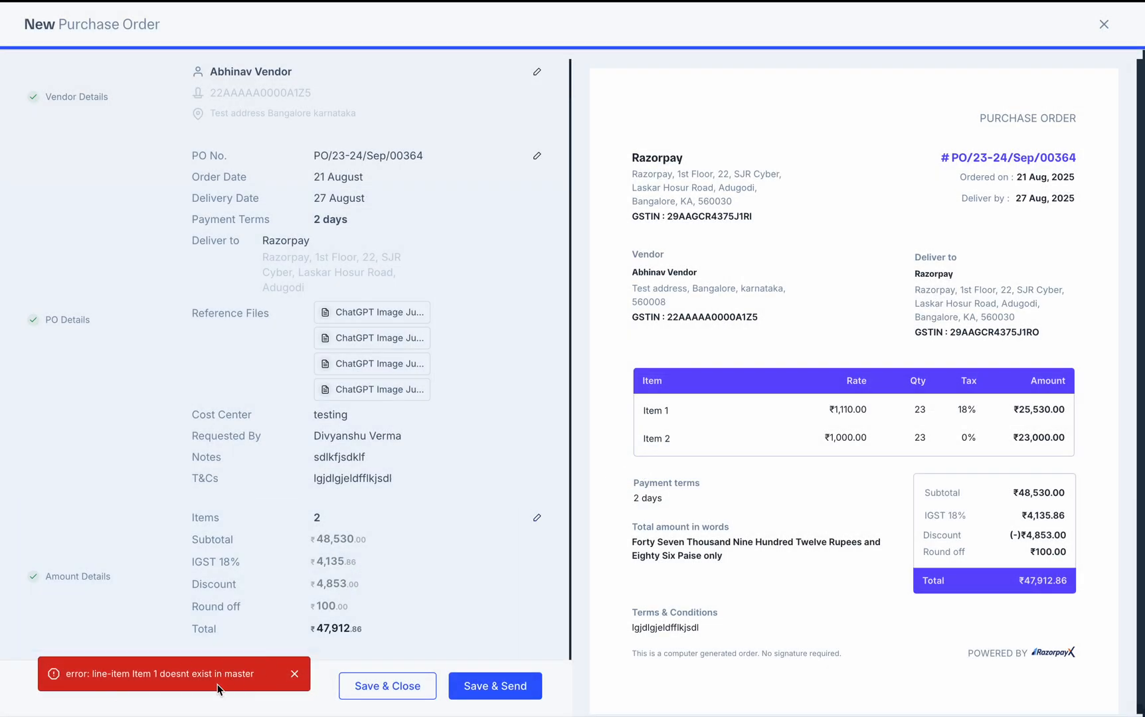
scroll(294, 302, up, 1)
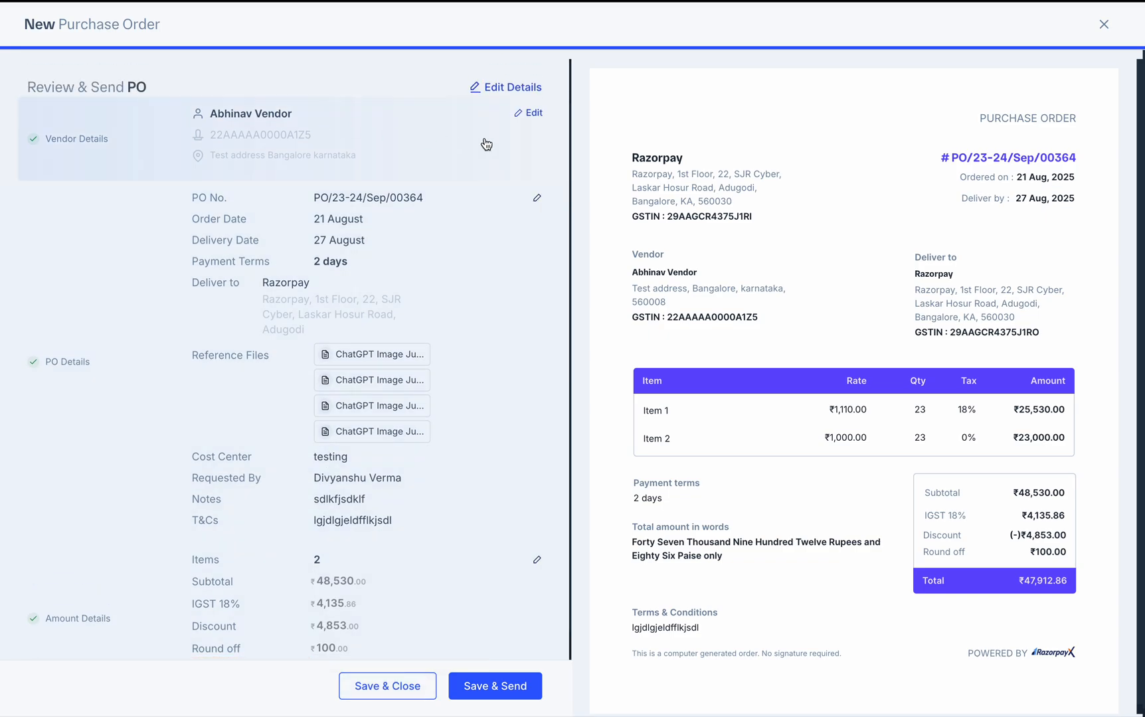
scroll(459, 372, down, 1)
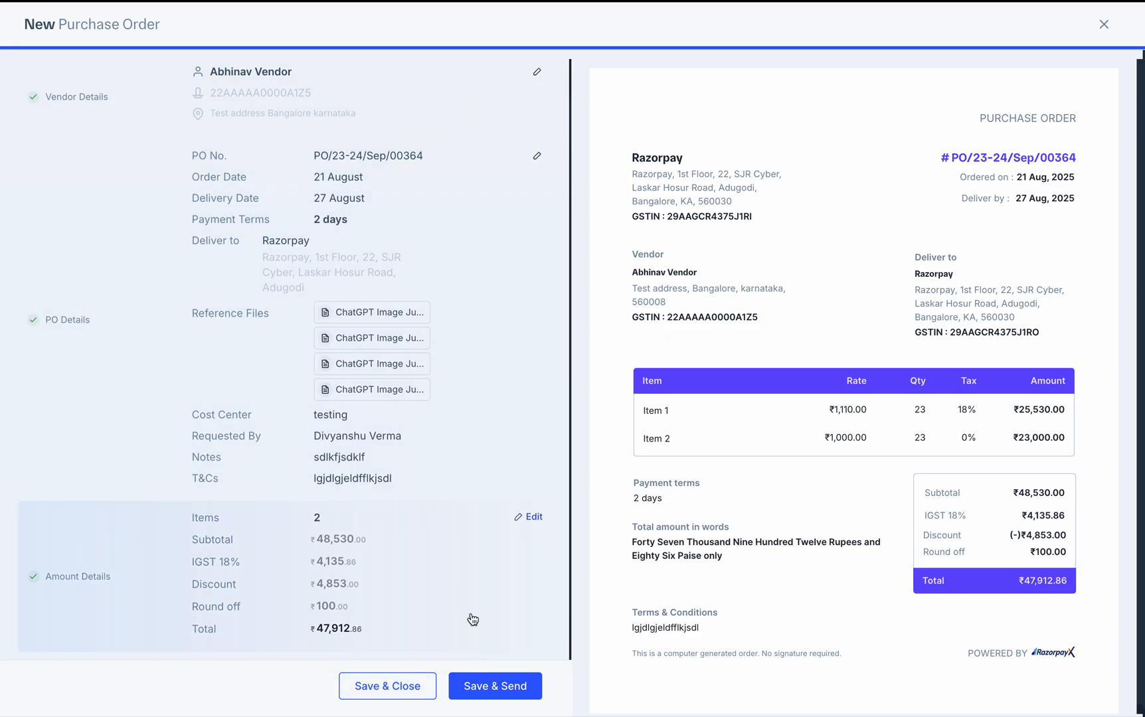
click(410, 620)
click(930, 291)
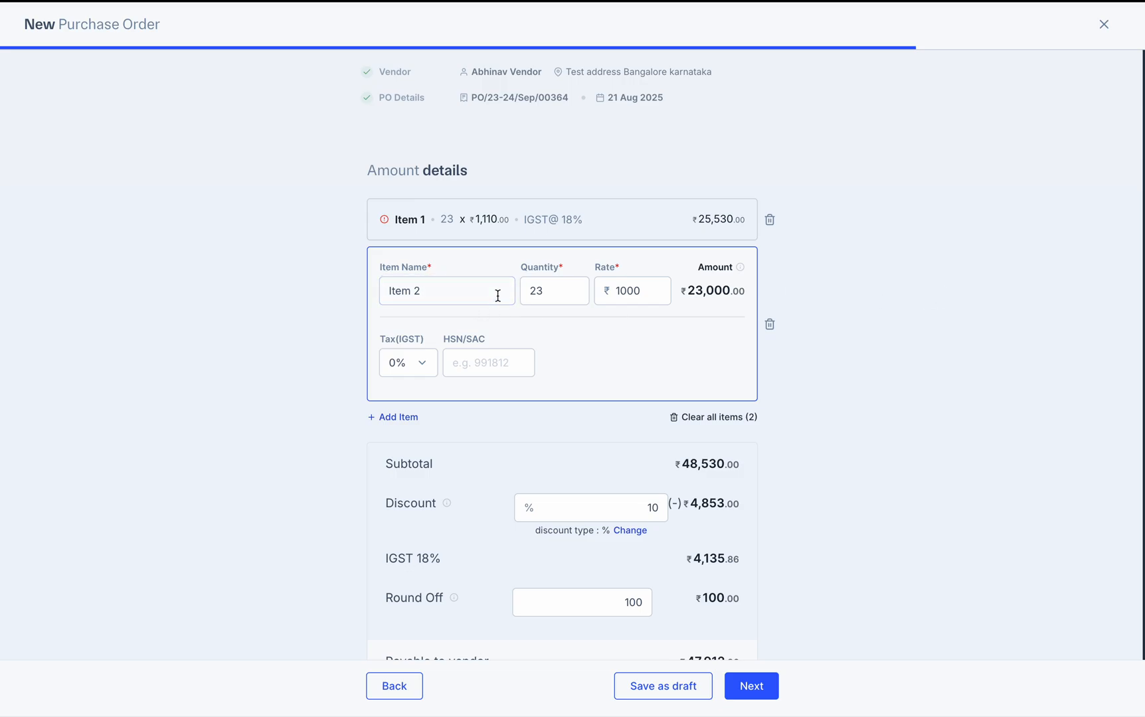
click(513, 219)
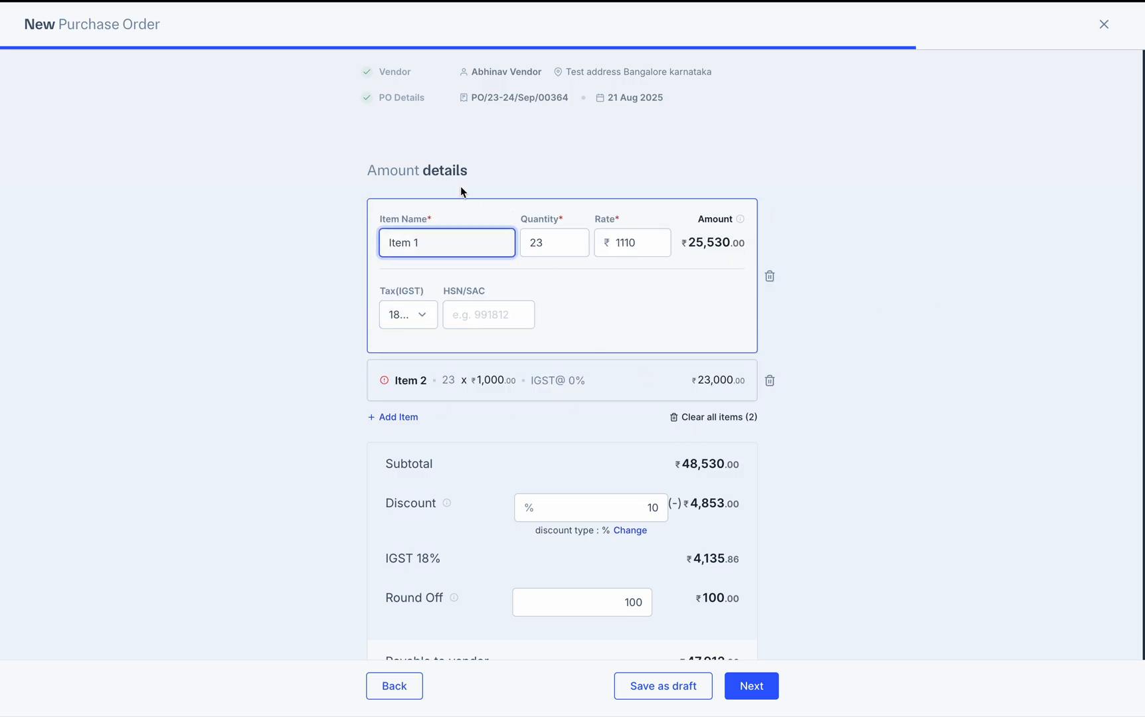
scroll(911, 342, down, 1)
click(751, 686)
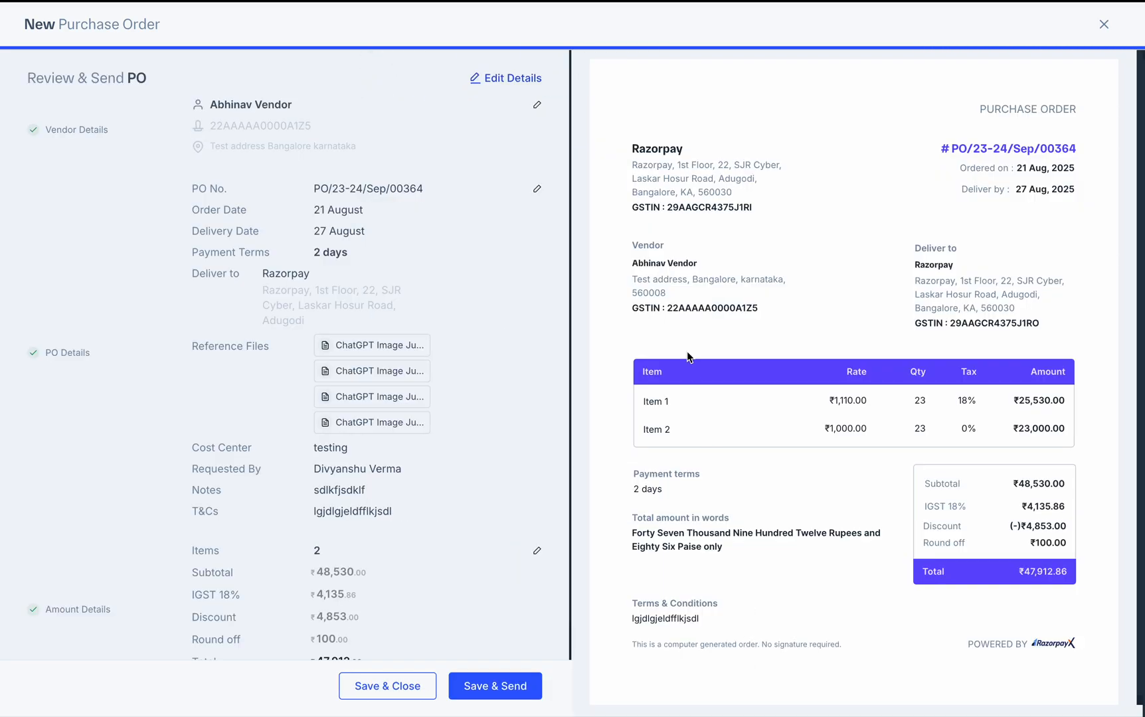
click(494, 694)
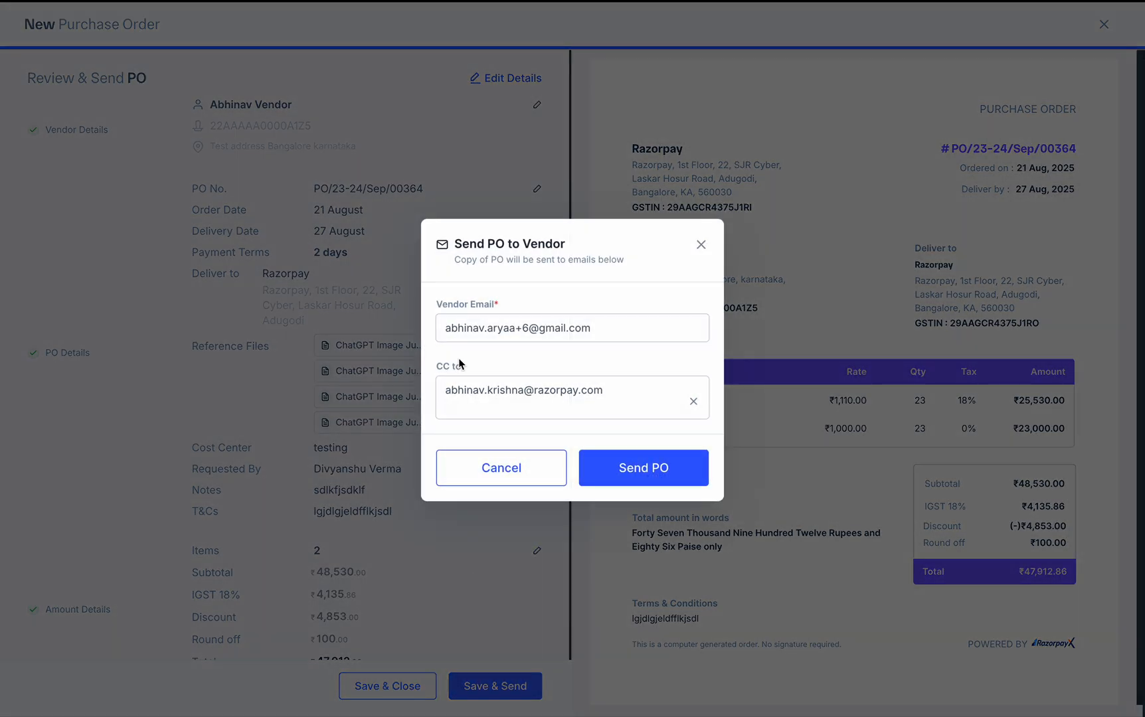
click(384, 692)
click(525, 401)
key(ctrl+Right)
click(700, 245)
click(385, 685)
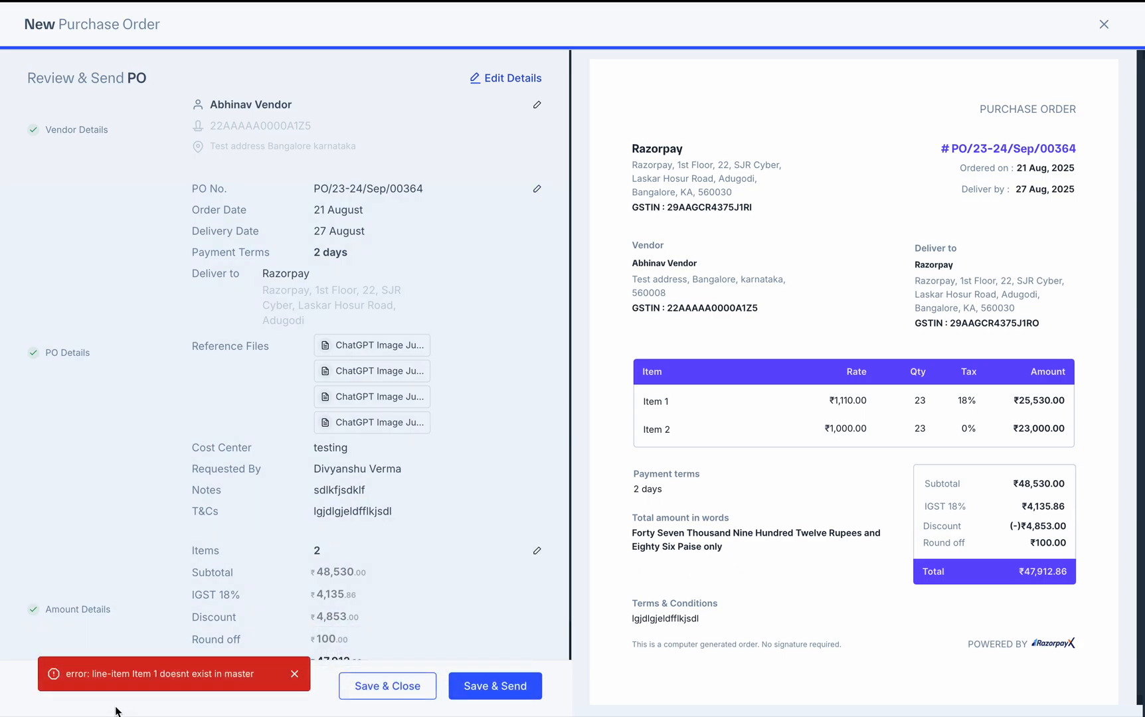
scroll(350, 294, up, 1)
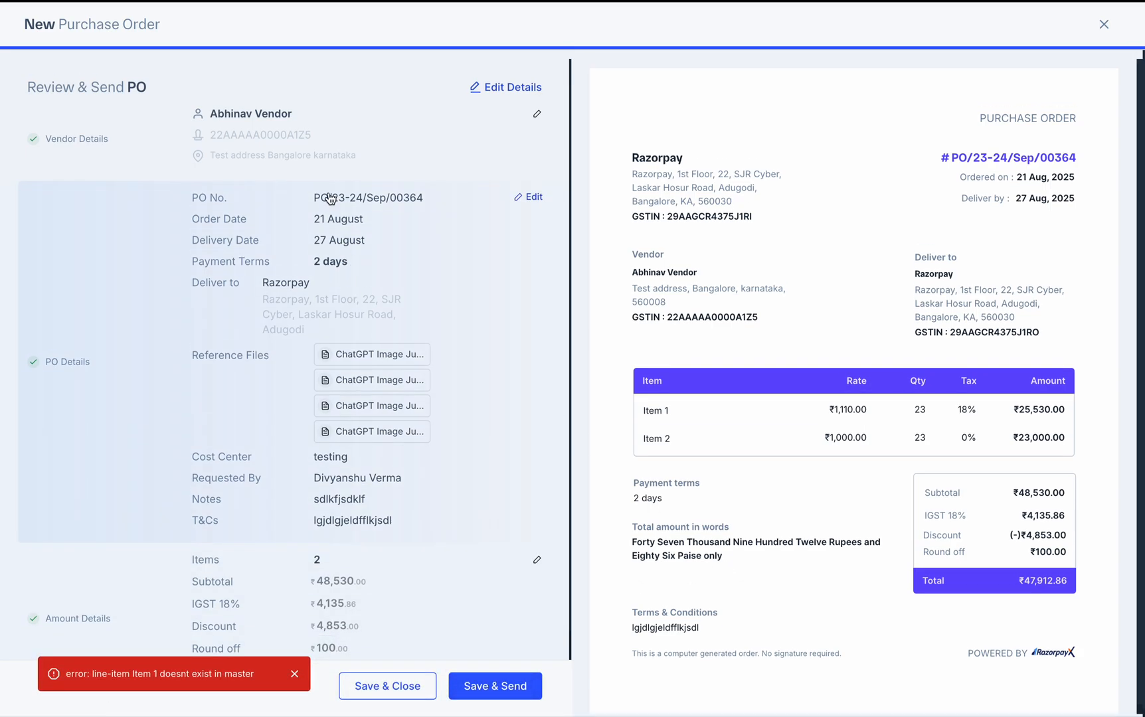
Return to amount details and give Item 1 HSN/SAC code 3948753
click(434, 256)
scroll(632, 574, down, 3)
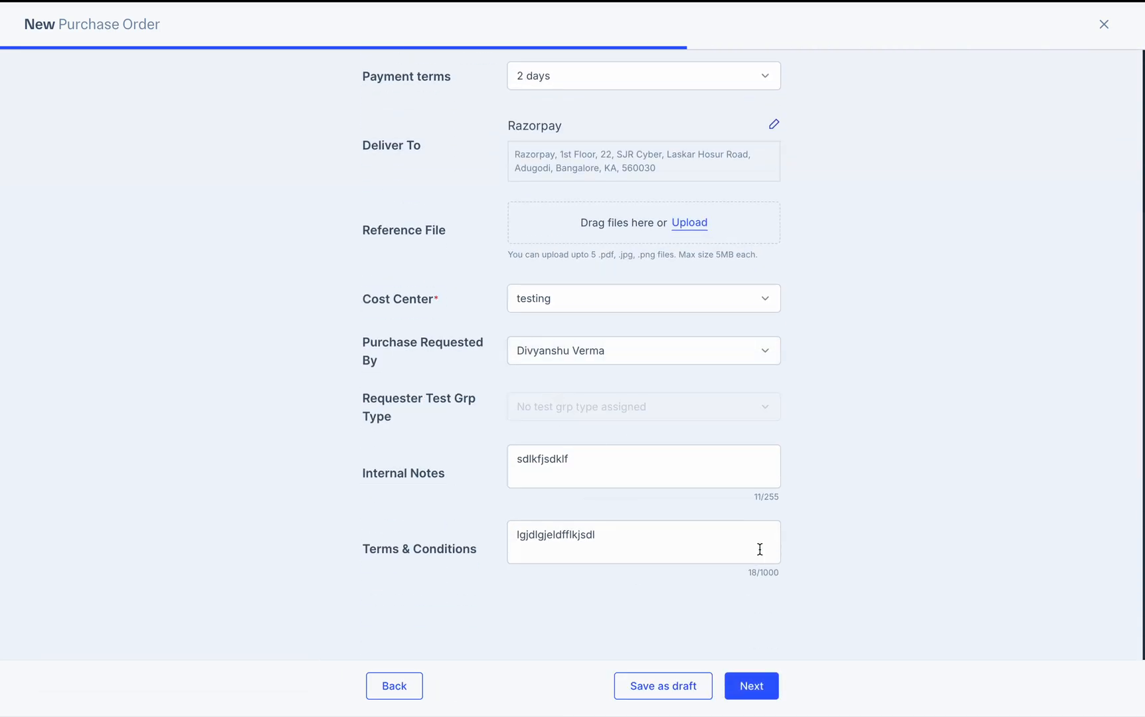
click(764, 691)
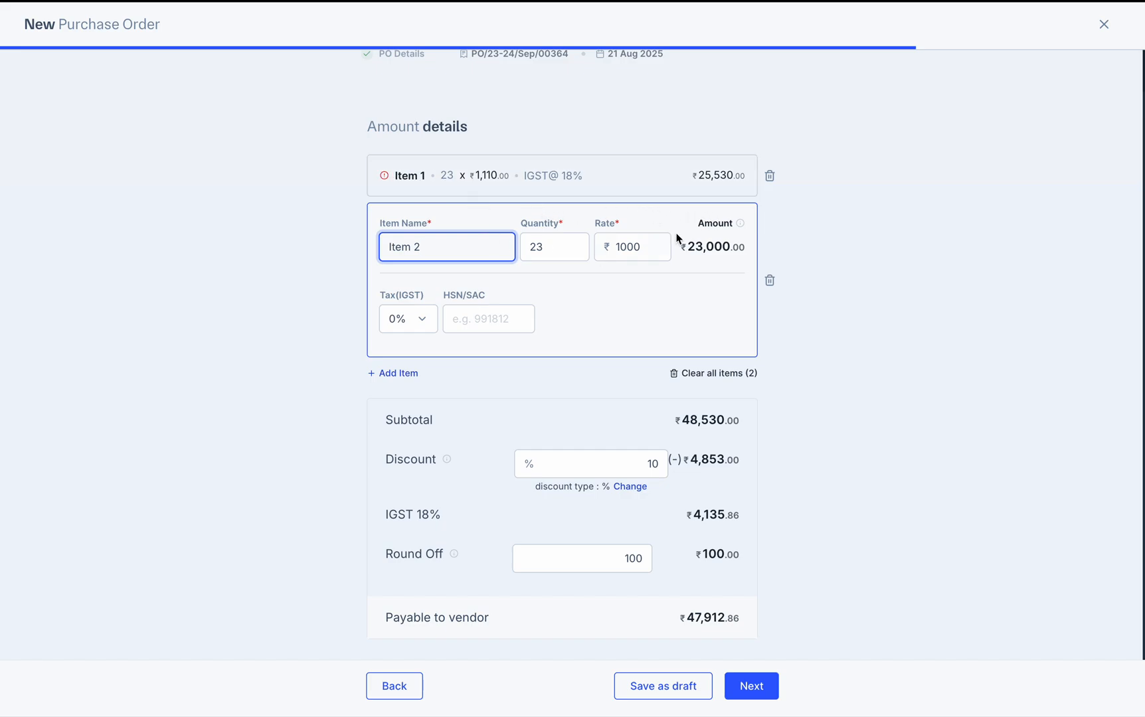
click(521, 171)
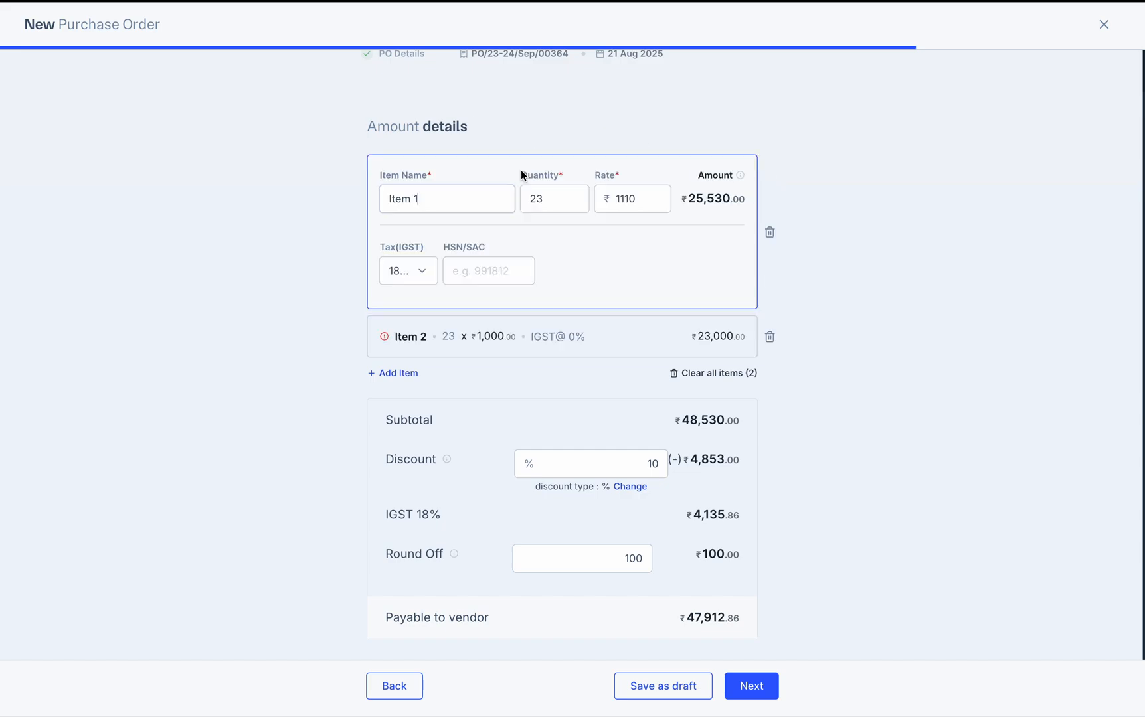
click(457, 266)
text(3948753948)
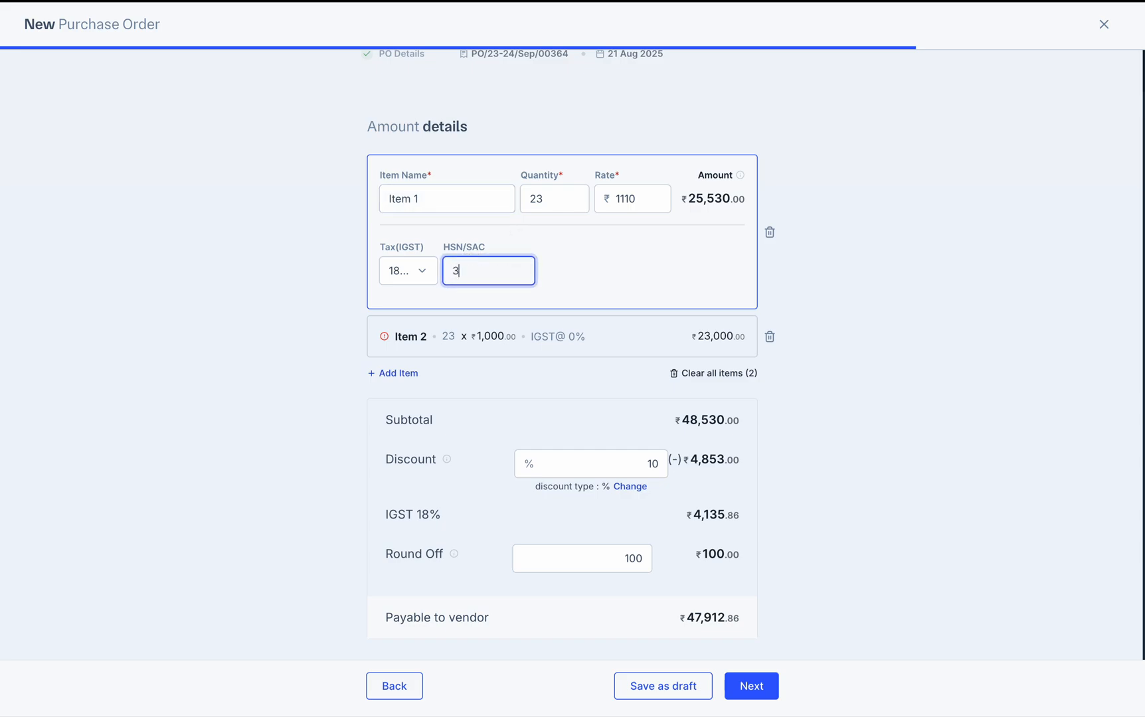
key(BackSpace)
key(BackSpace)
key(BackSpace)
Give Item 2 HSN/SAC code 349583 and recheck both items
click(568, 335)
click(458, 319)
text(34958309)
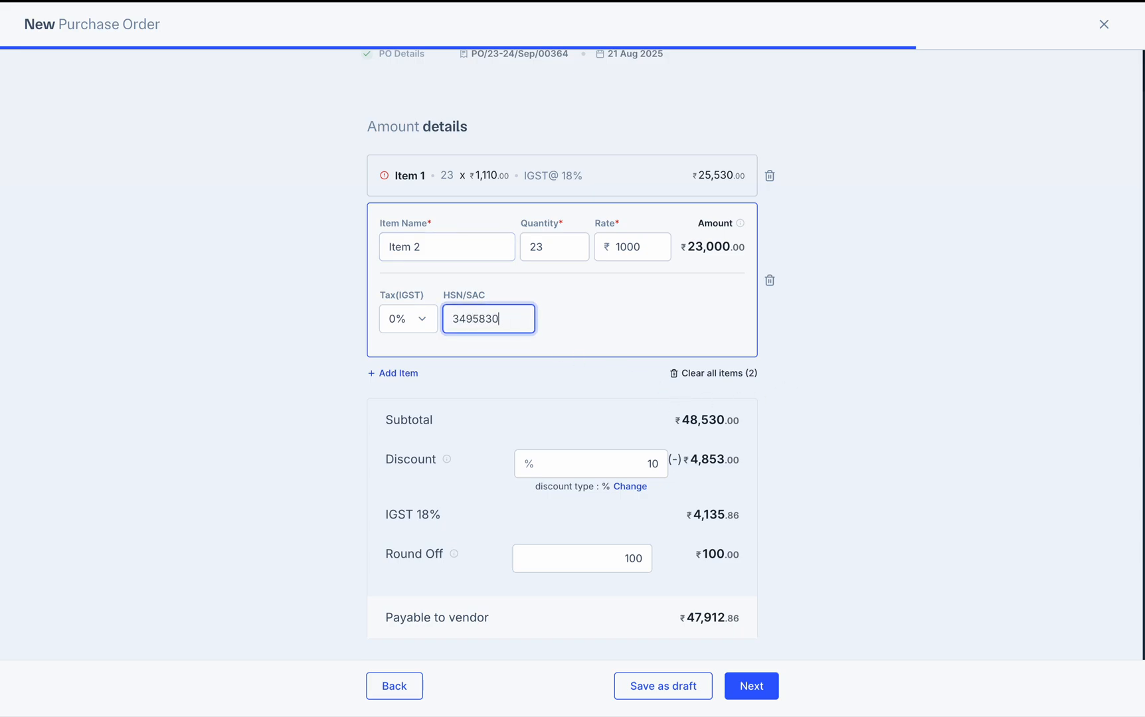
click(379, 176)
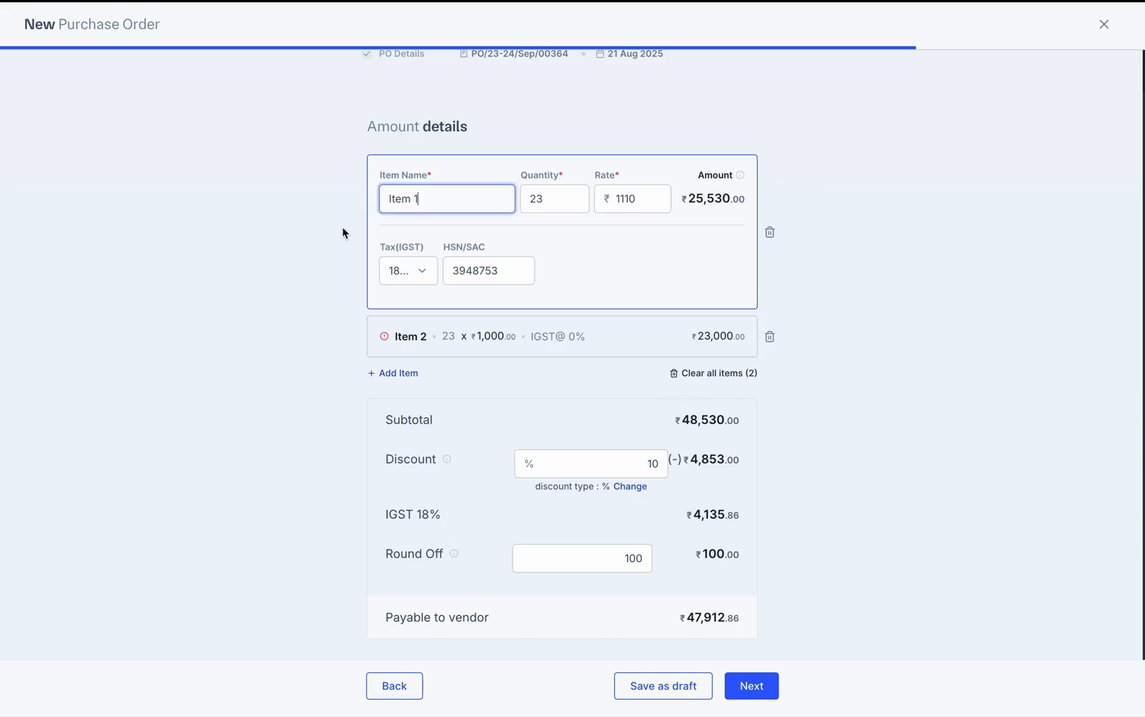
click(395, 327)
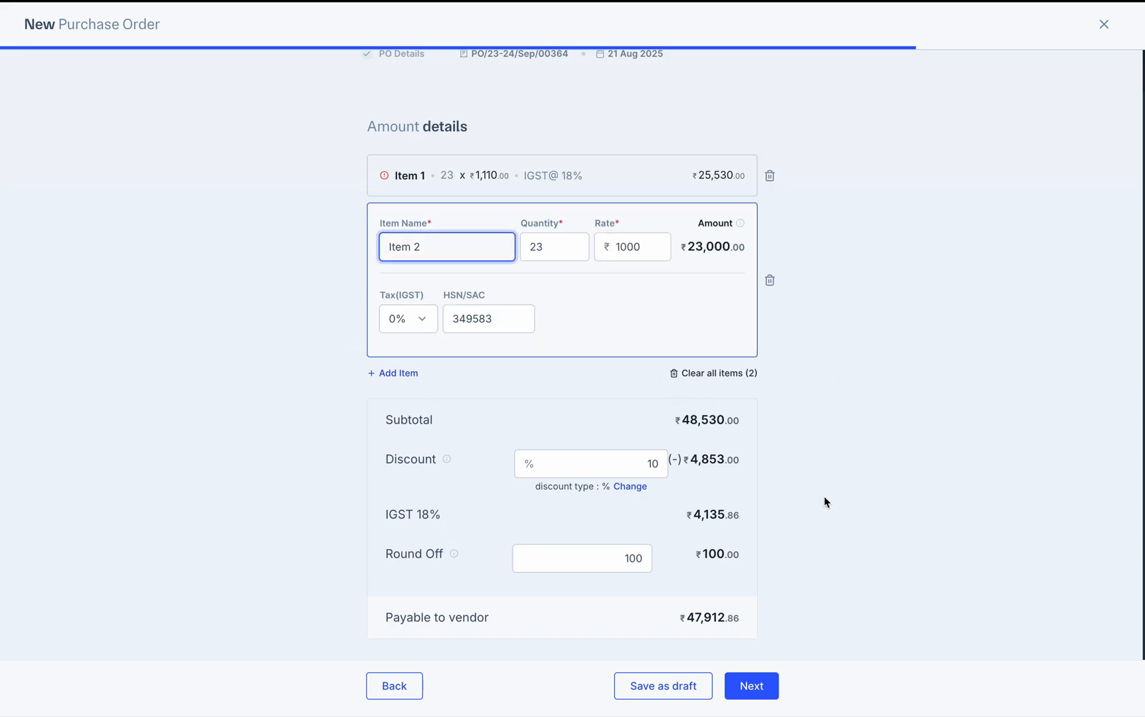
Save the PO and send it to the vendor
click(757, 691)
click(510, 688)
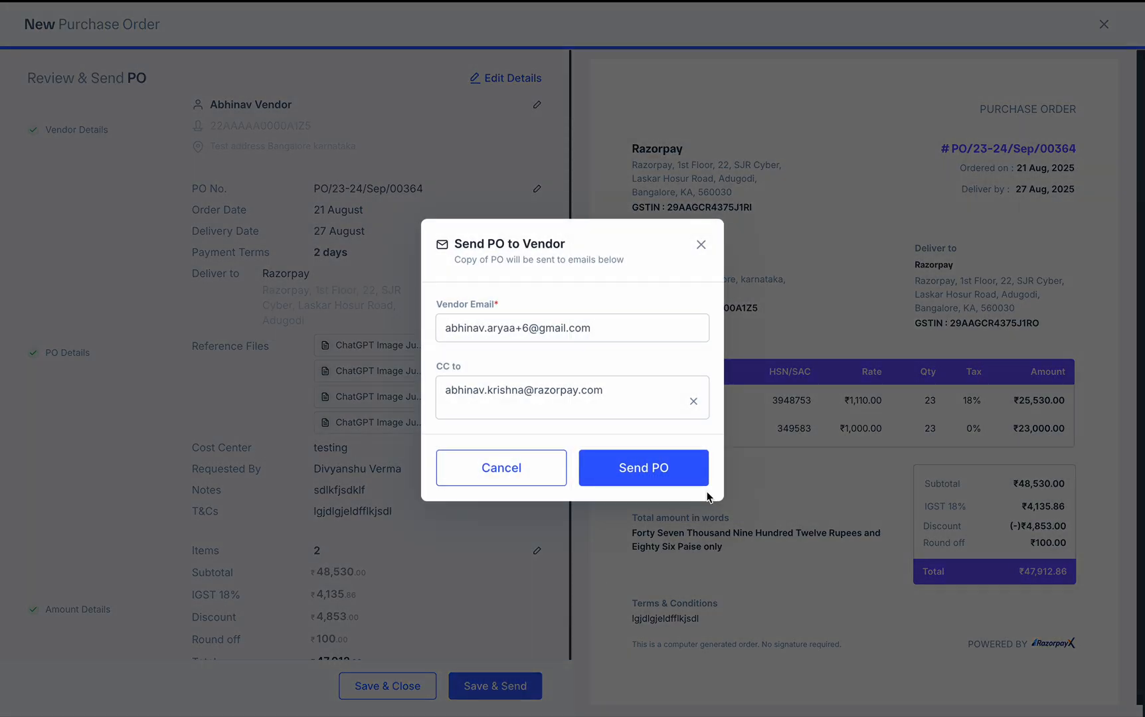
click(669, 469)
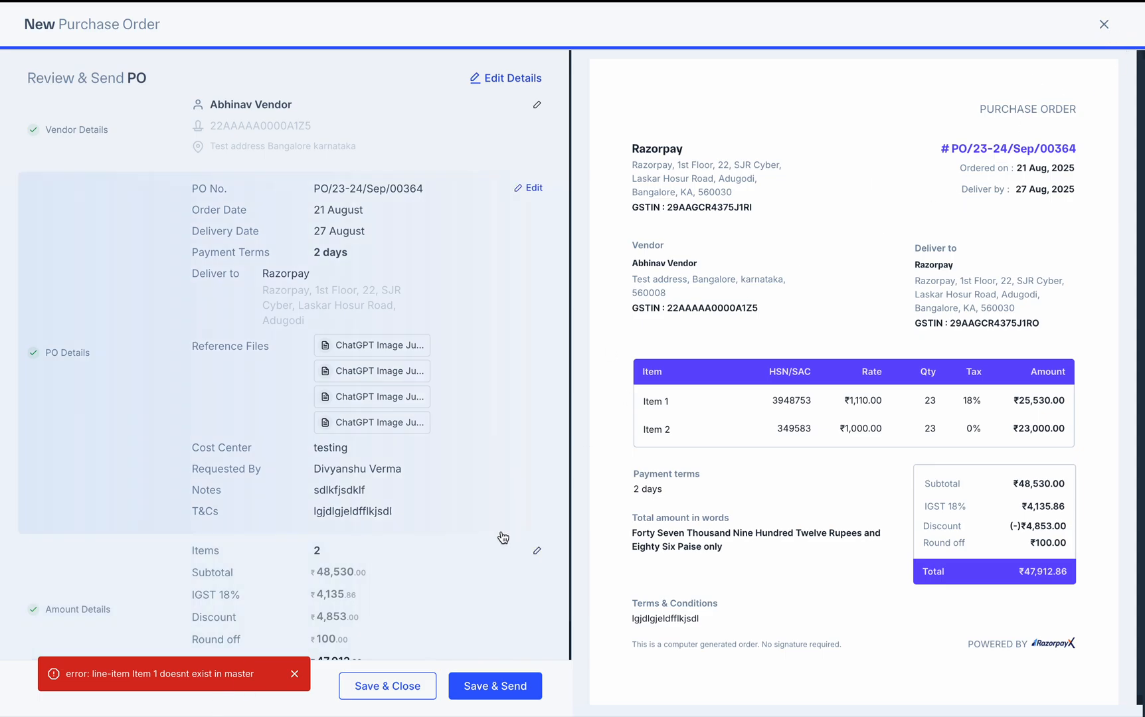
Close the failed purchase order form and try creating a new PO
click(500, 87)
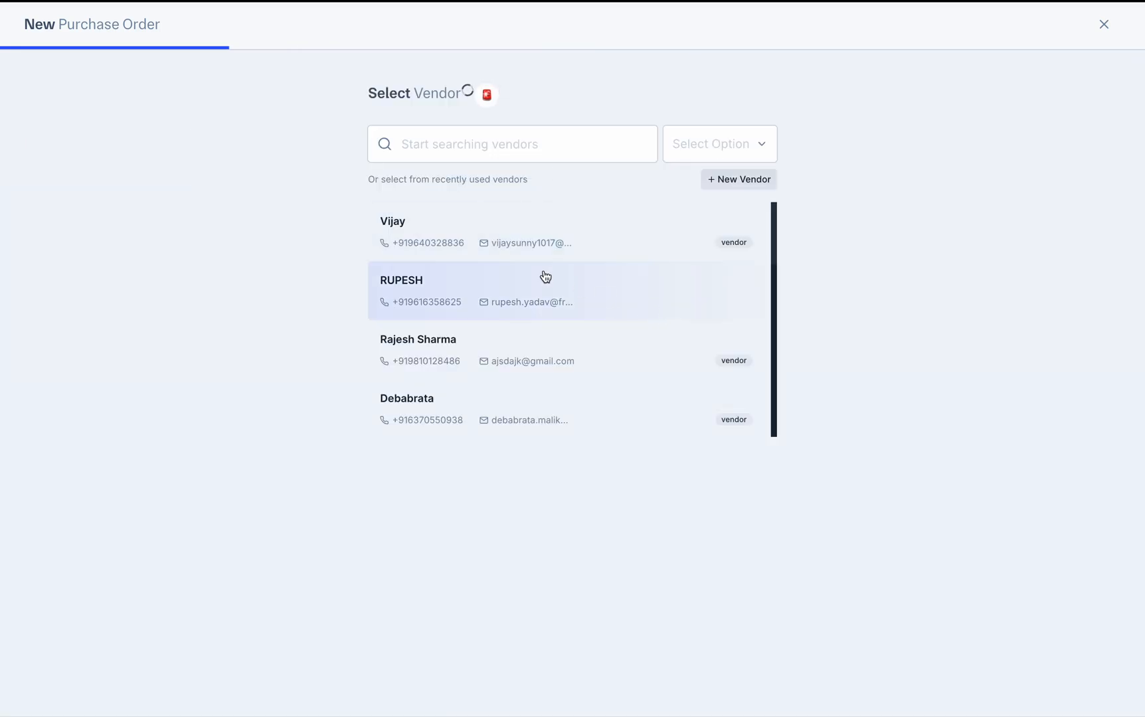
click(1102, 25)
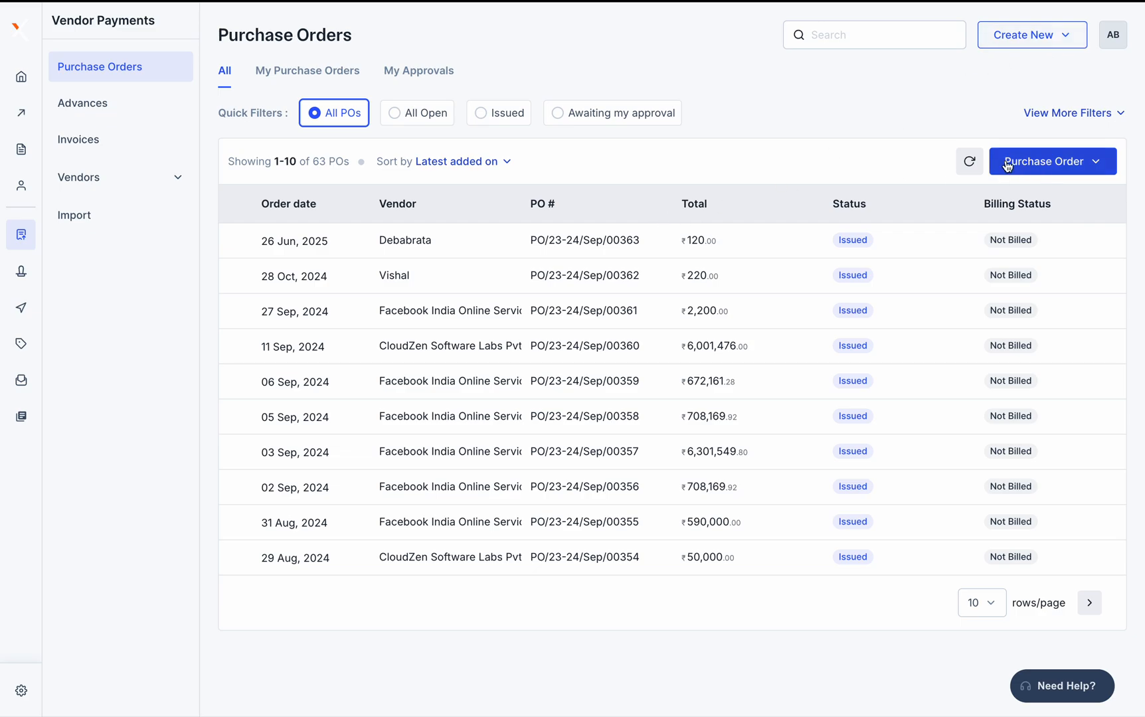
click(1027, 169)
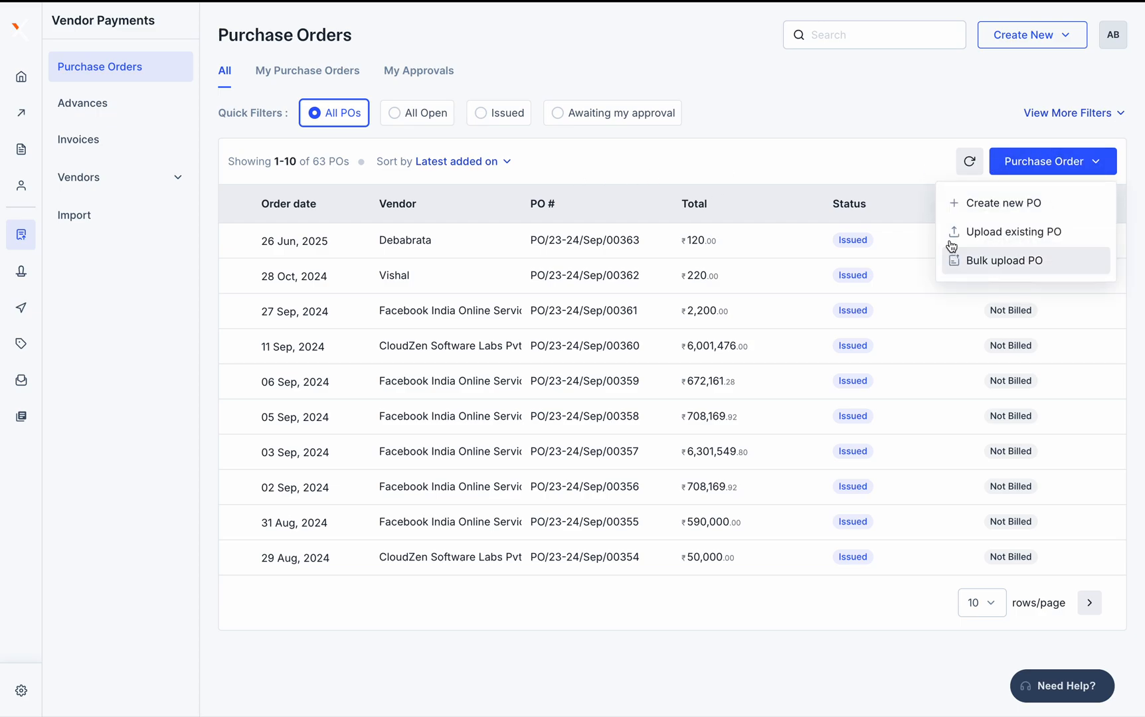
click(981, 200)
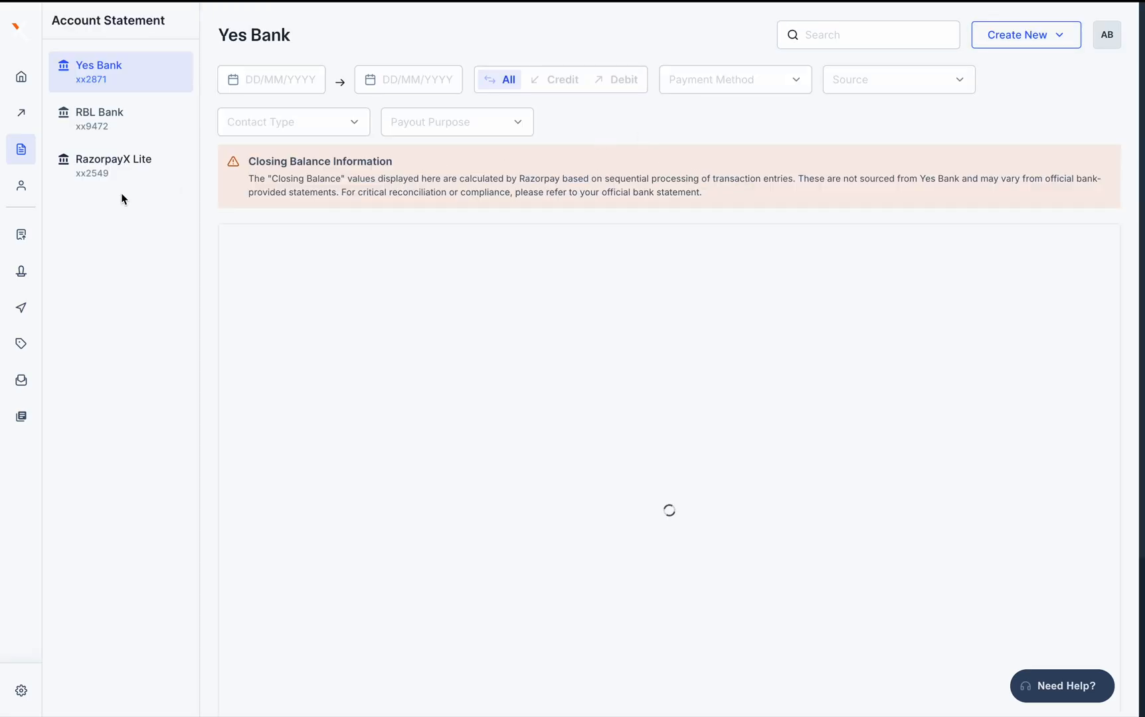
From Vendor Payments > Purchase Orders, create a new PO and search vendors by name
mouse_move(21, 235)
click(114, 233)
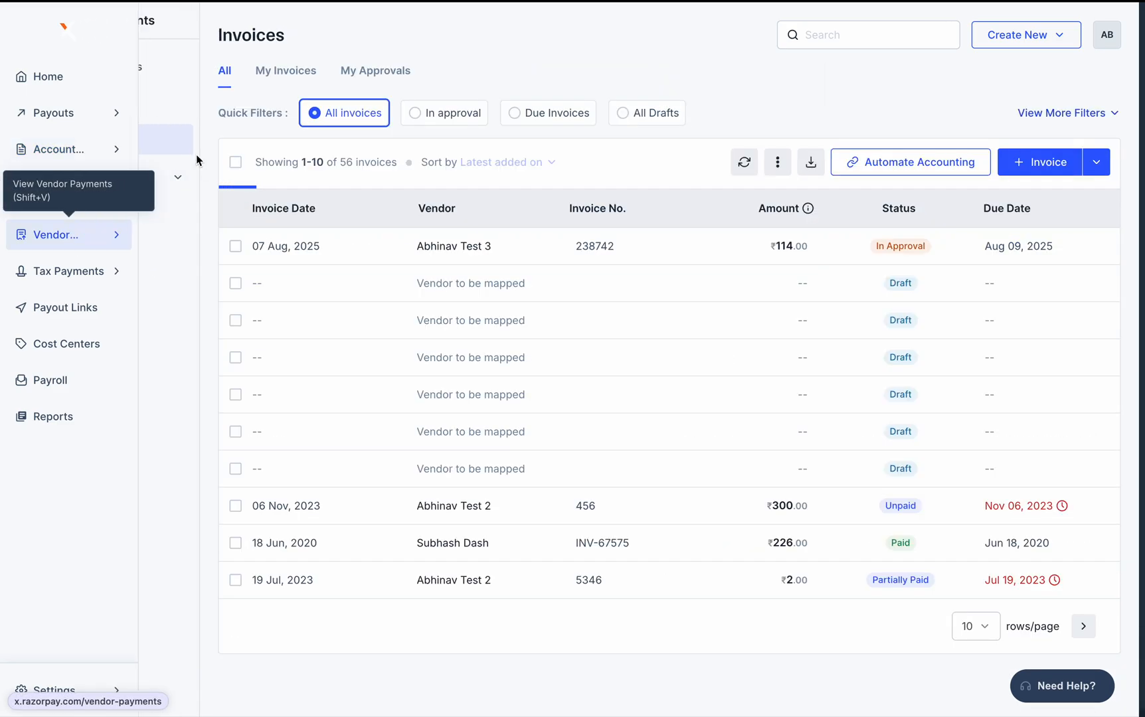
click(86, 69)
click(1033, 166)
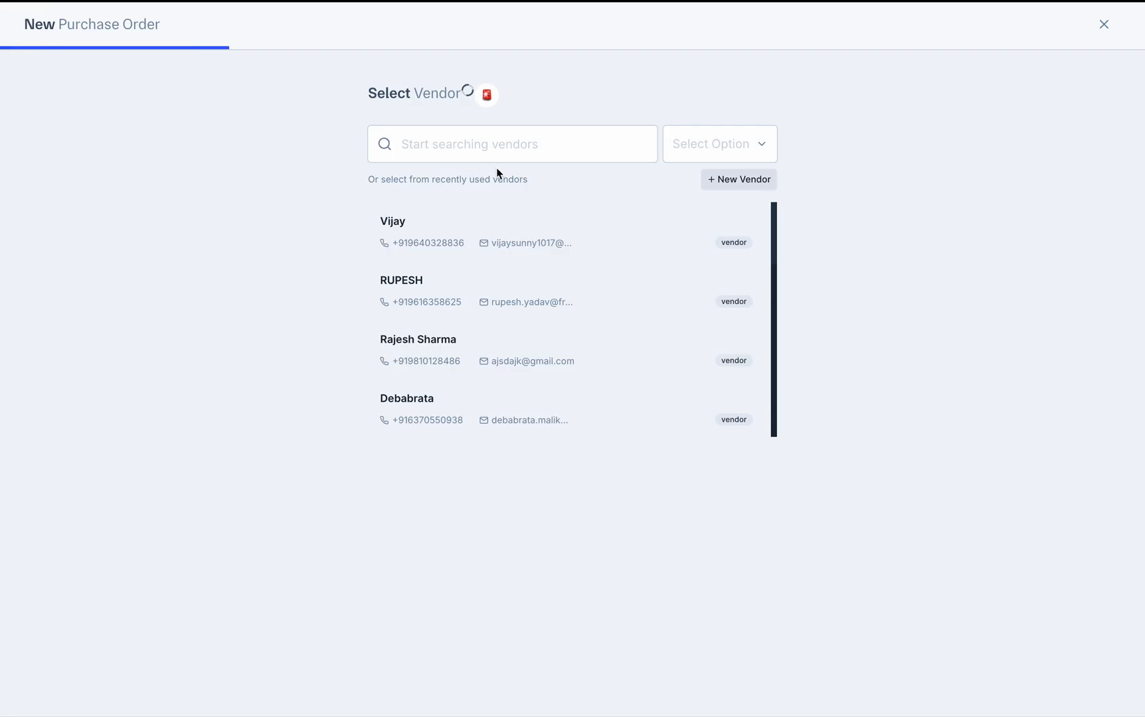
click(486, 145)
Pick the vendor and set the PO's cost center to CA, leaving the requester empty
text(Abhinav)
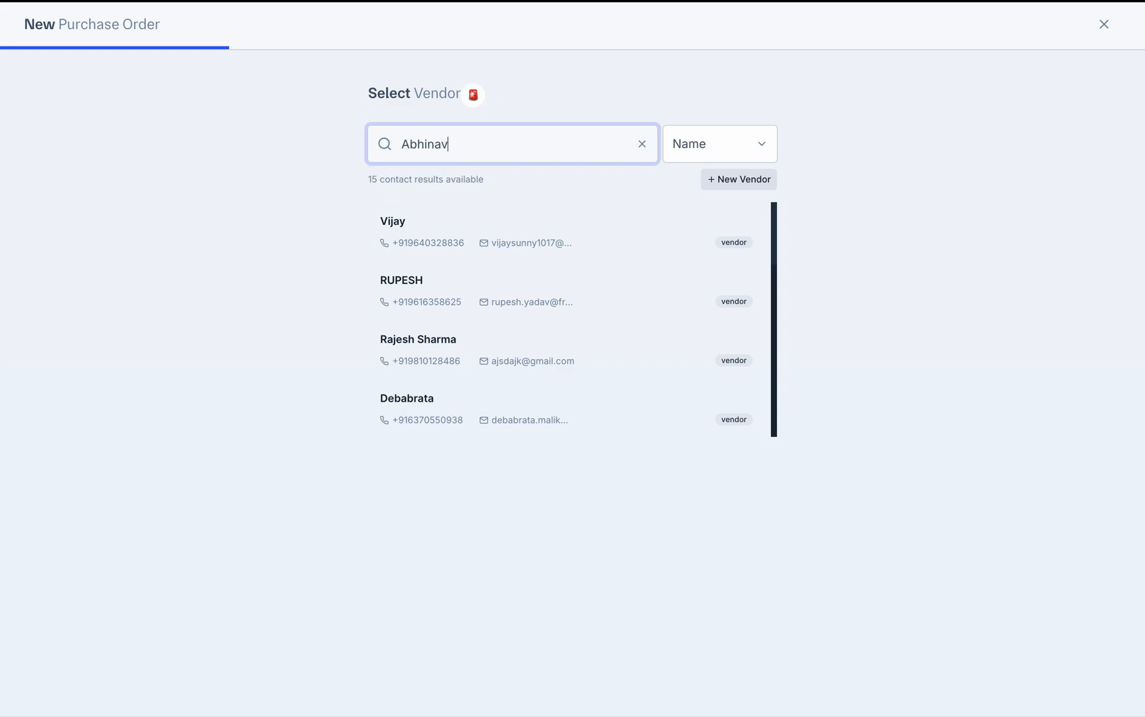
click(530, 345)
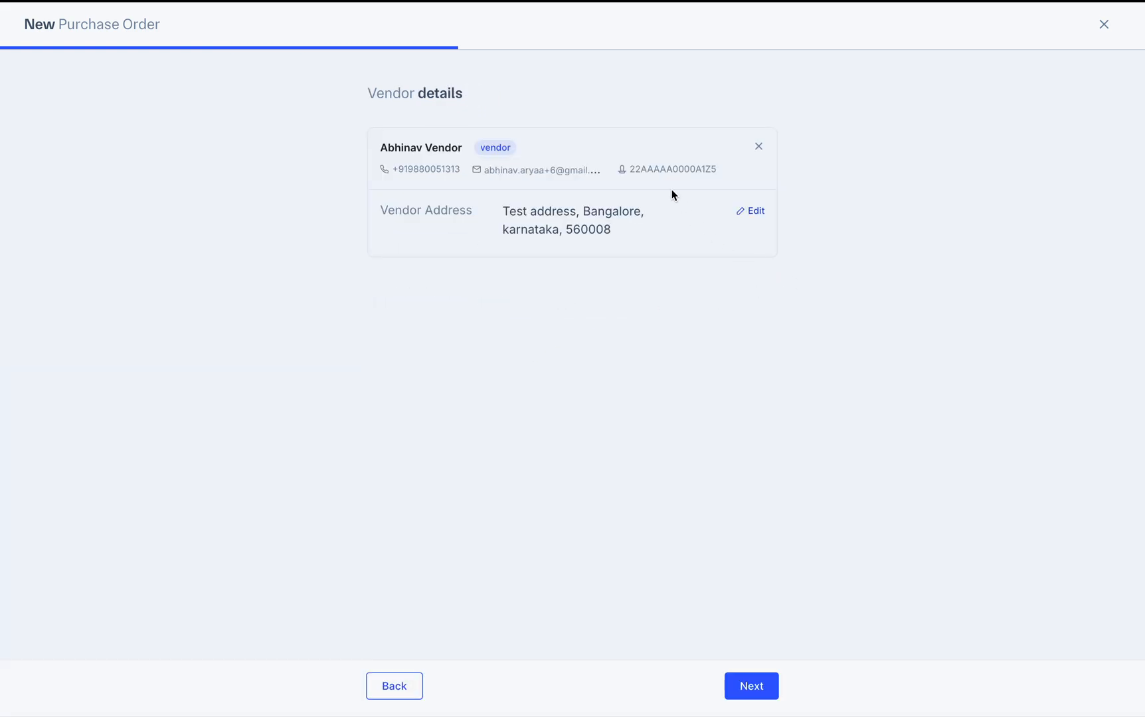
click(751, 687)
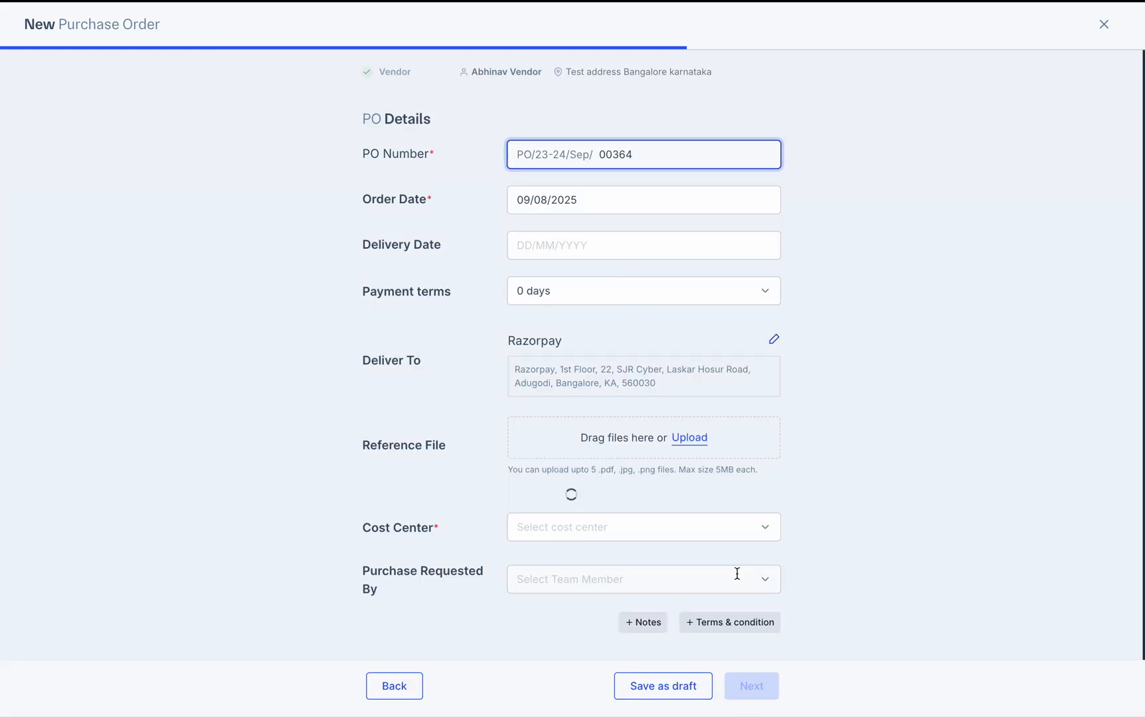
click(750, 684)
click(567, 513)
click(575, 436)
click(639, 566)
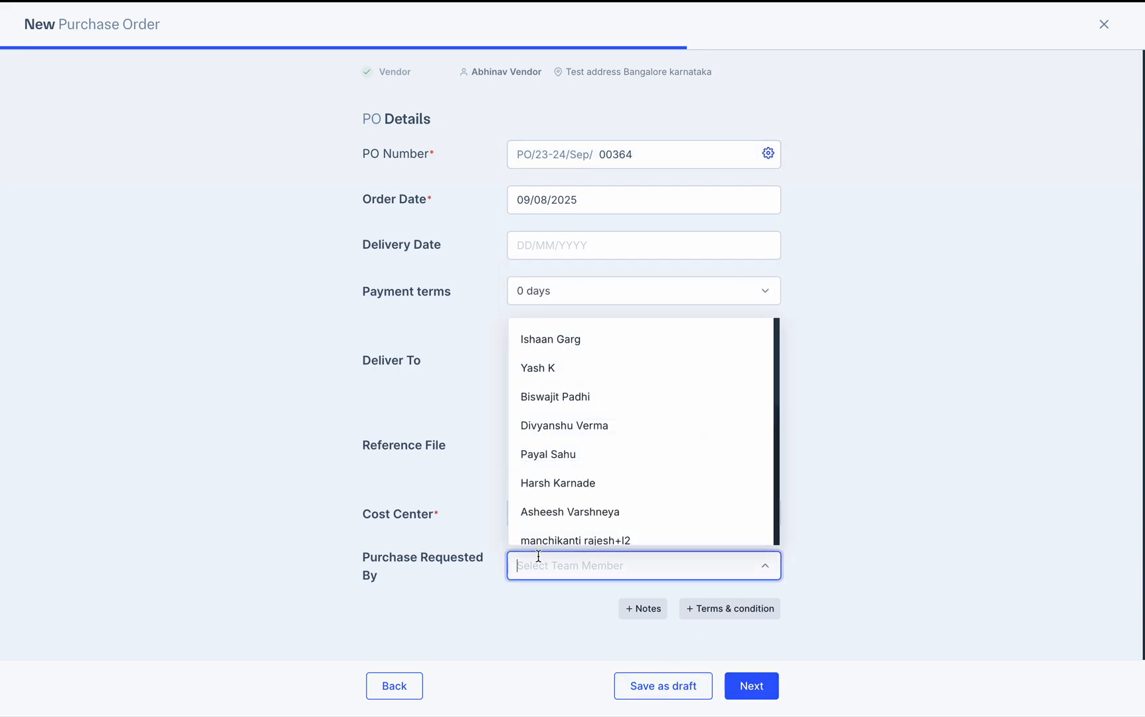
click(849, 639)
click(751, 684)
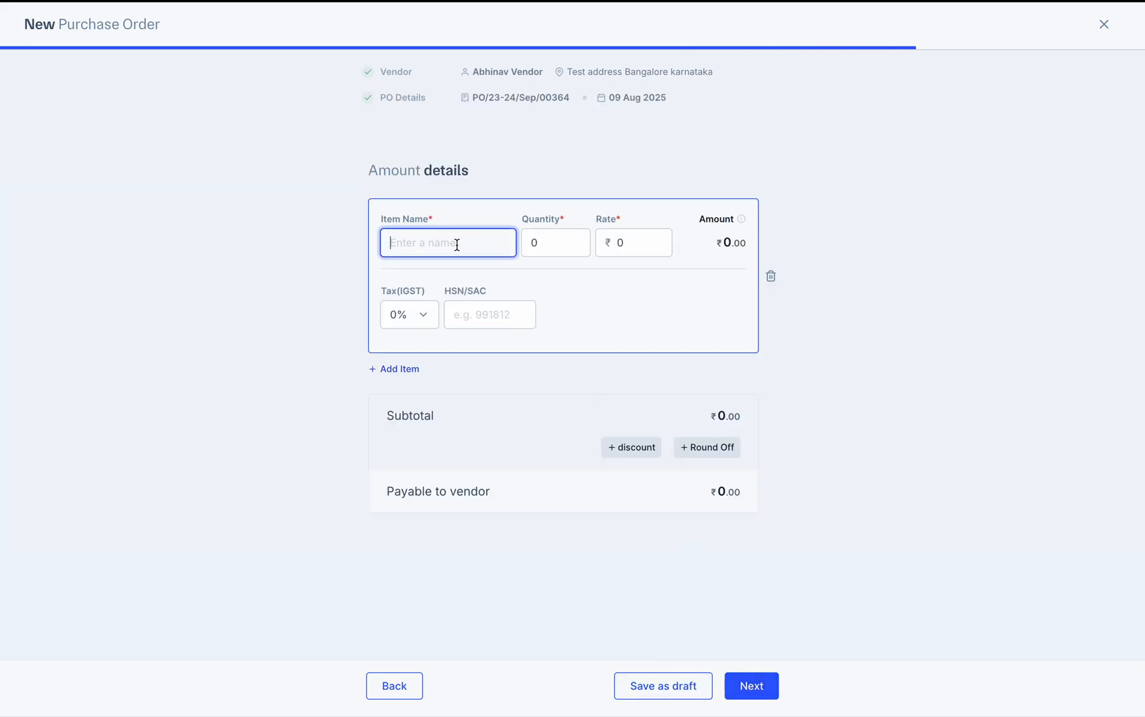
Add line Item 1 with quantity 10 at rate 100
text(Item 1)
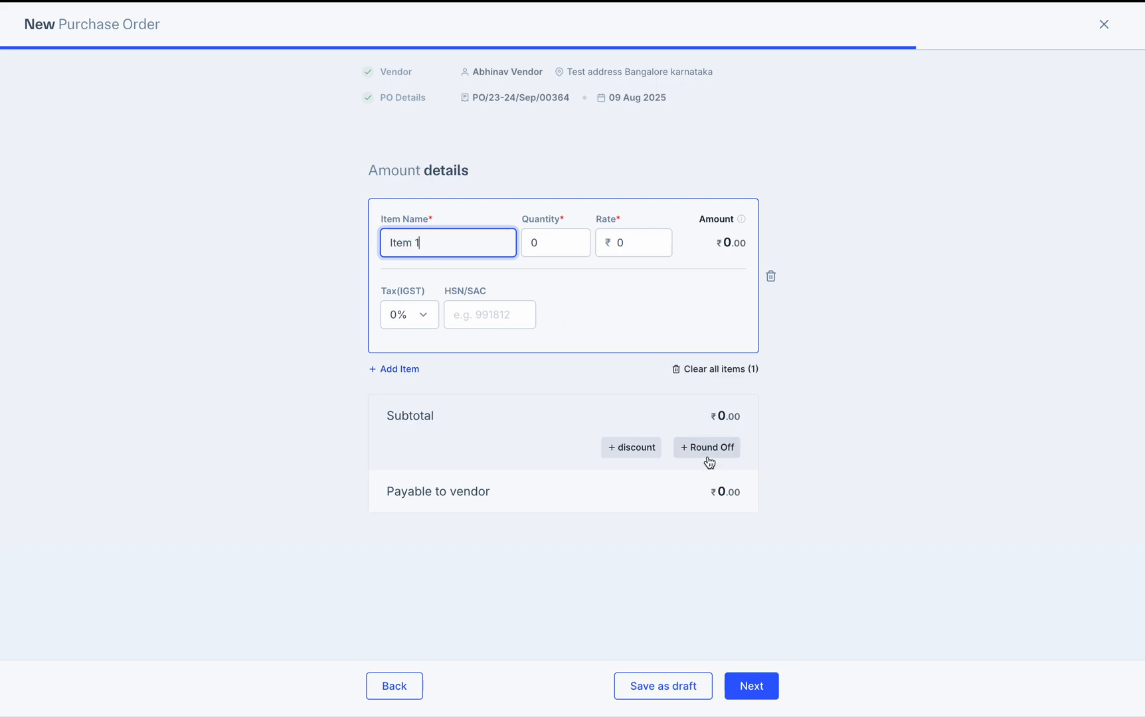
click(929, 444)
click(559, 256)
key(BackSpace)
text(10)
click(637, 253)
text(100)
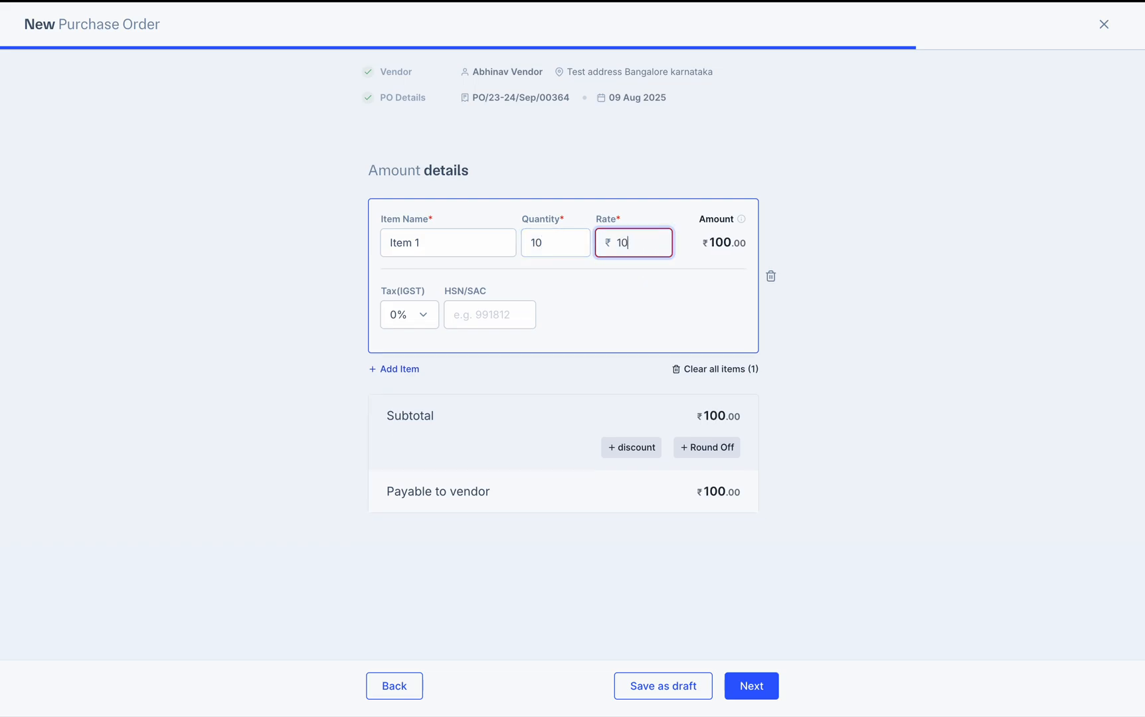
click(830, 341)
Try to save and send the ₹1,000 PO, then close it and discard changes
click(751, 686)
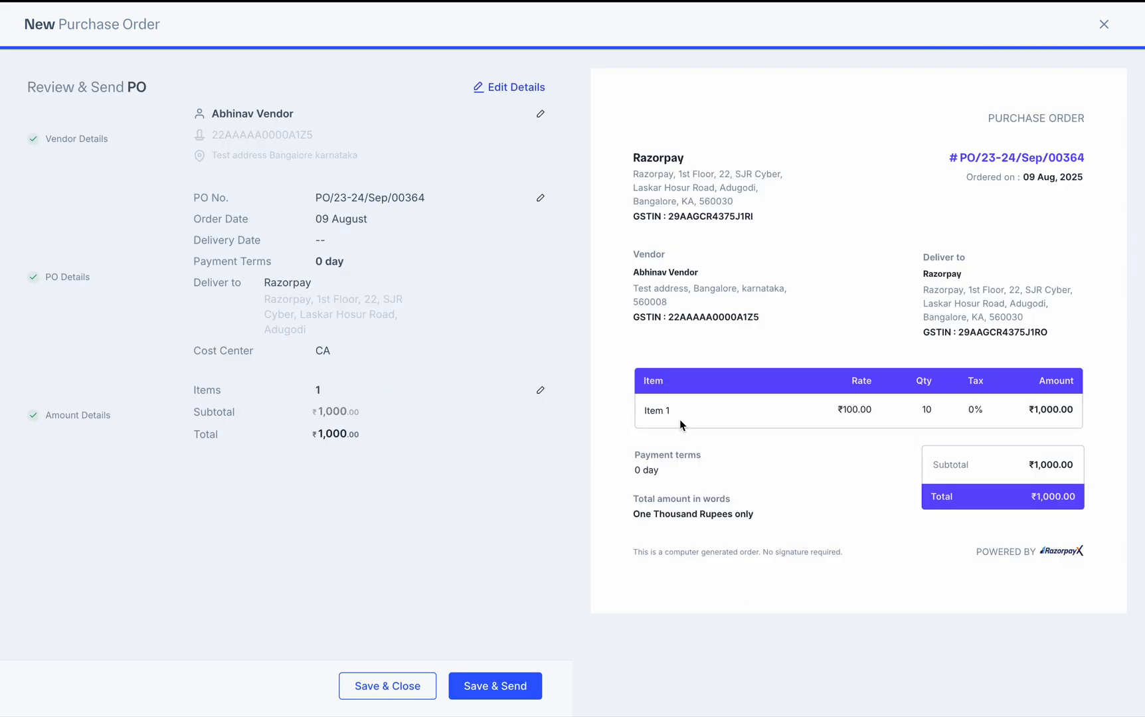
click(512, 679)
click(639, 467)
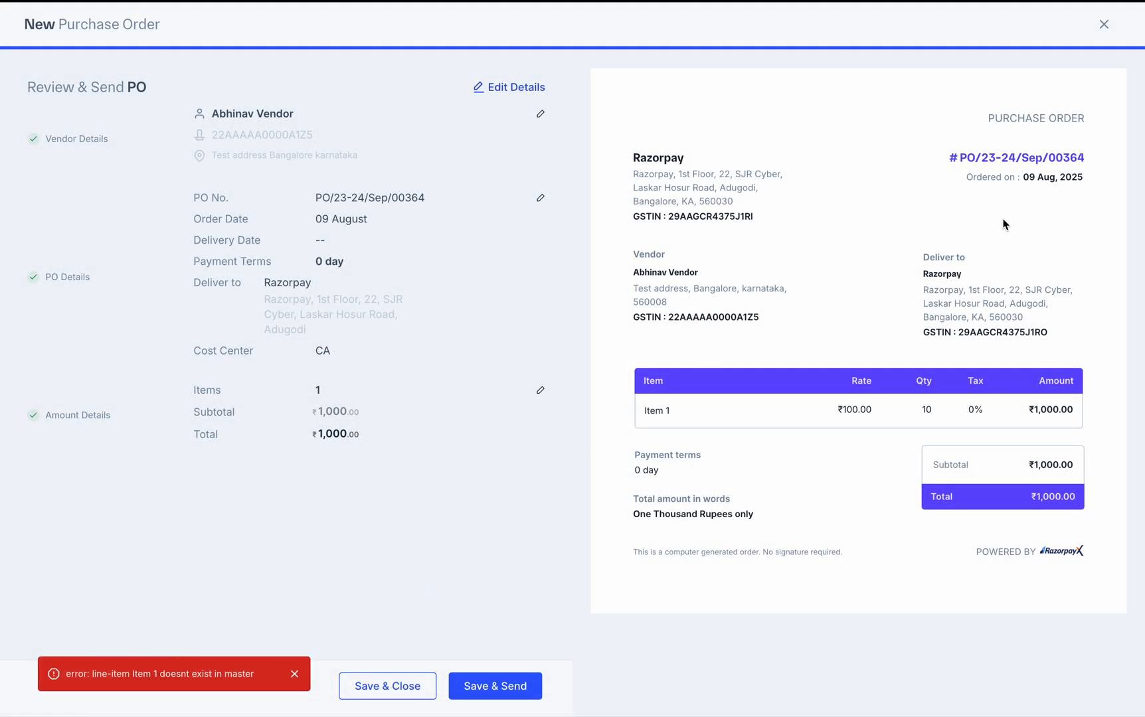
click(1104, 24)
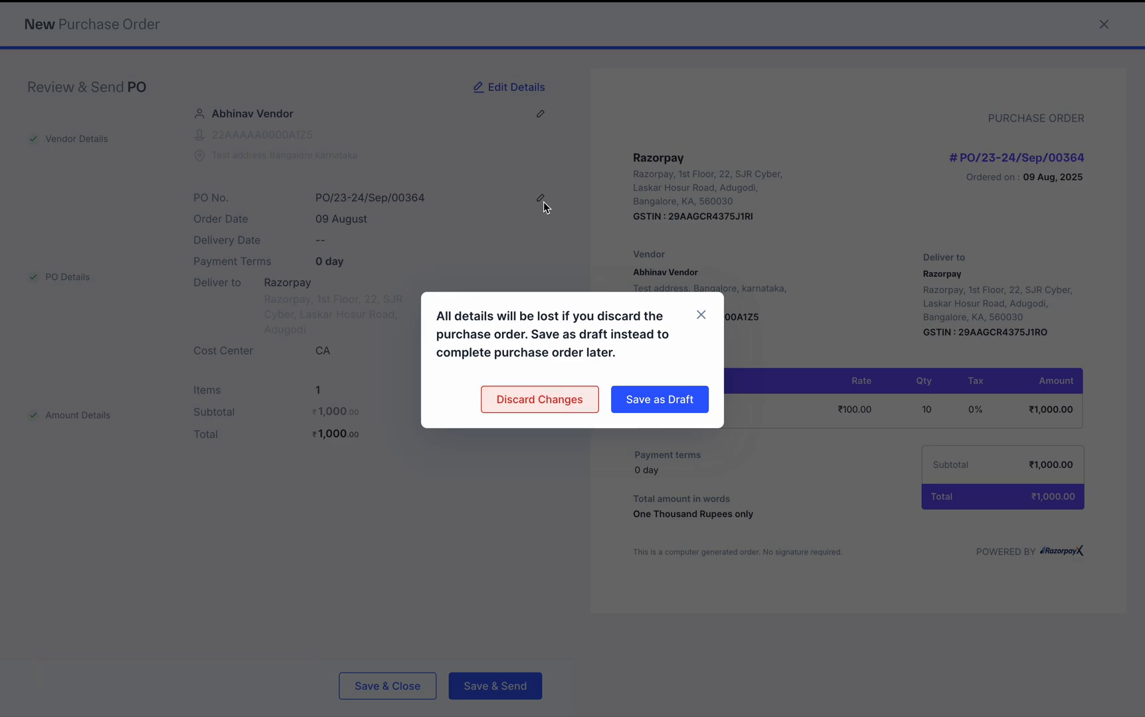
click(539, 400)
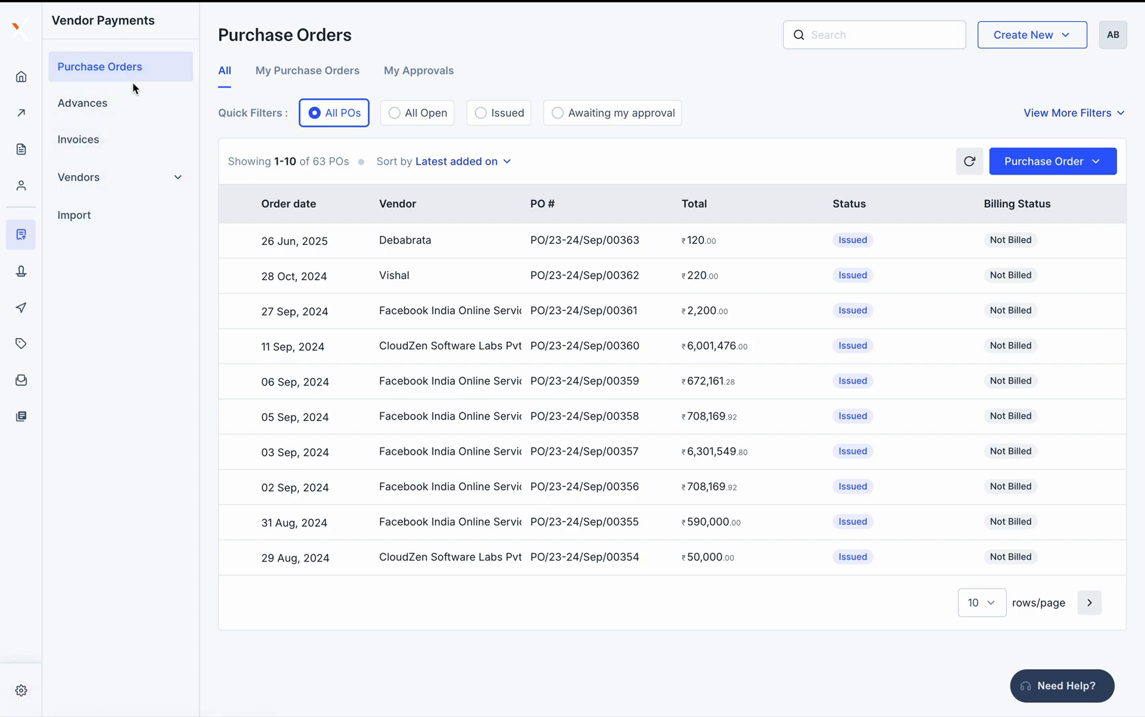
Create a new PO for the vendor found by 'abh' with cost center testing
click(1023, 162)
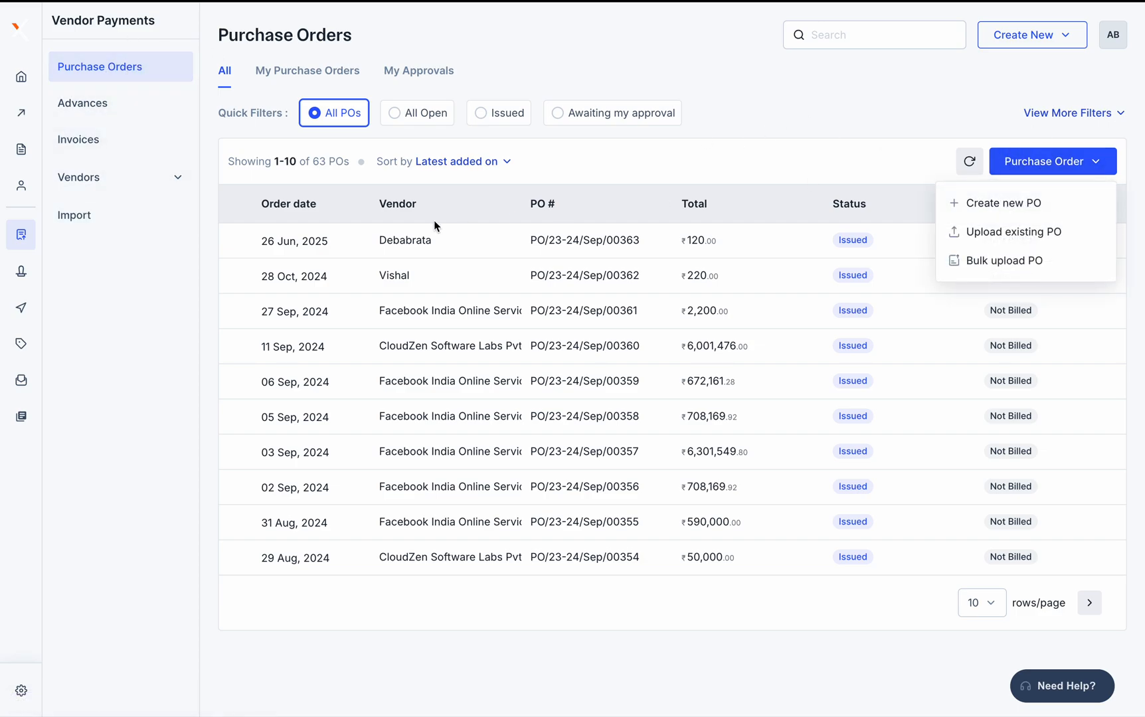
click(995, 199)
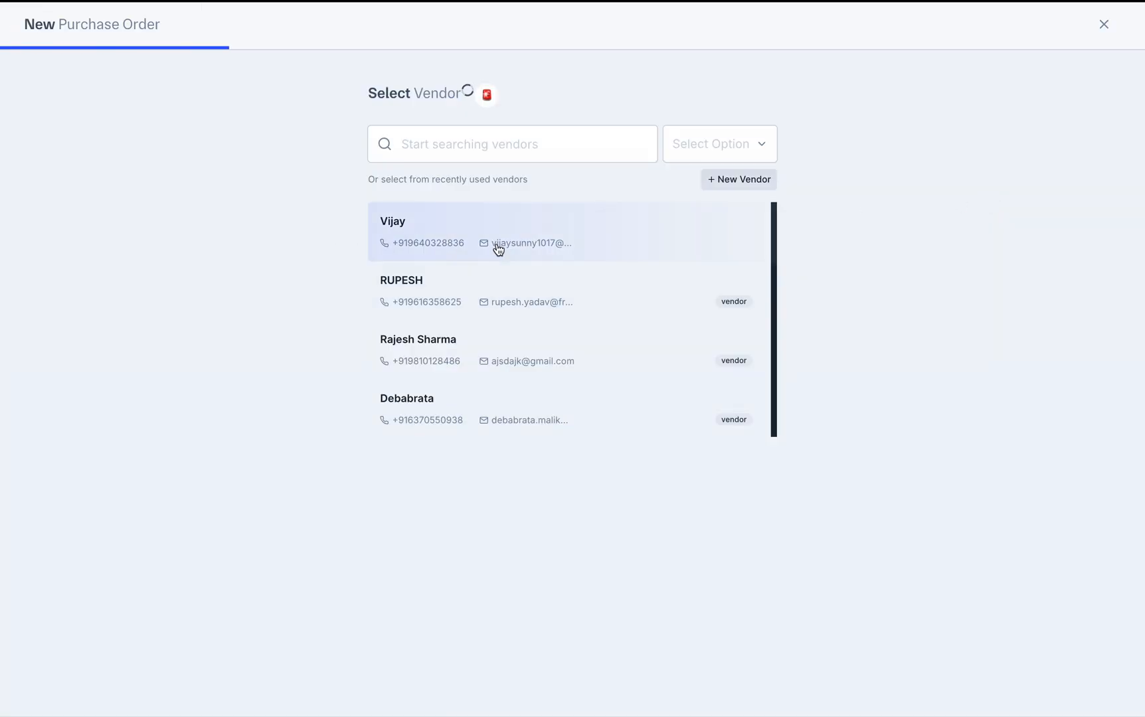
click(474, 143)
text(abhinav)
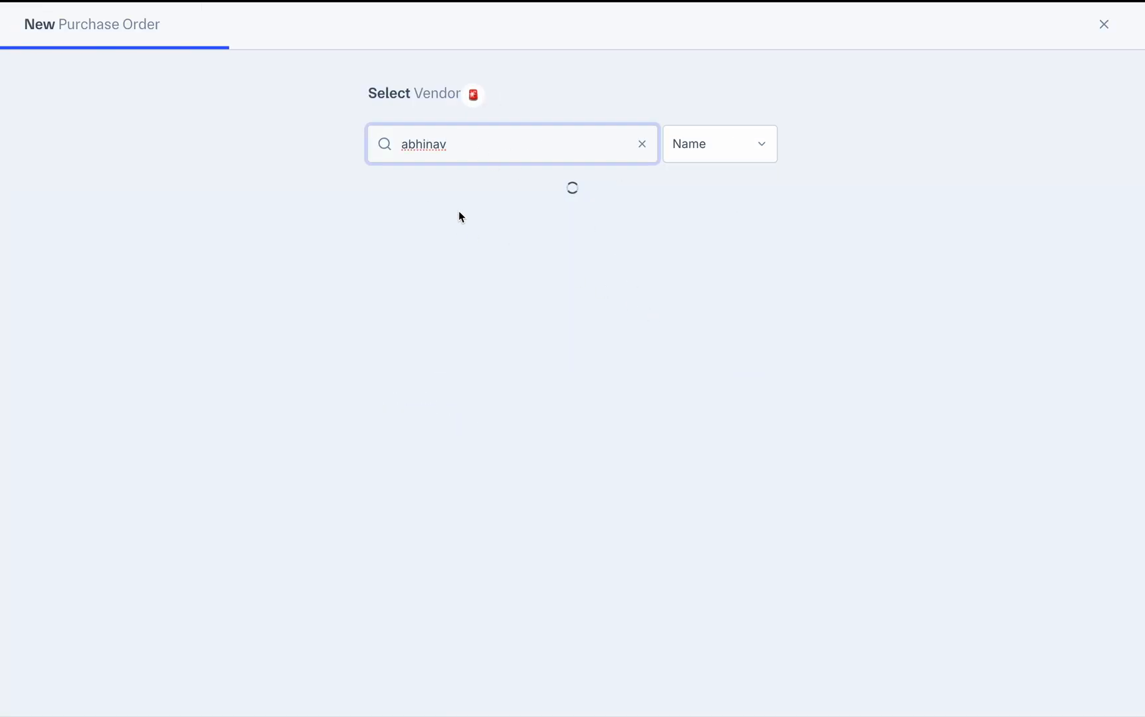
click(450, 350)
click(753, 688)
click(716, 513)
click(593, 381)
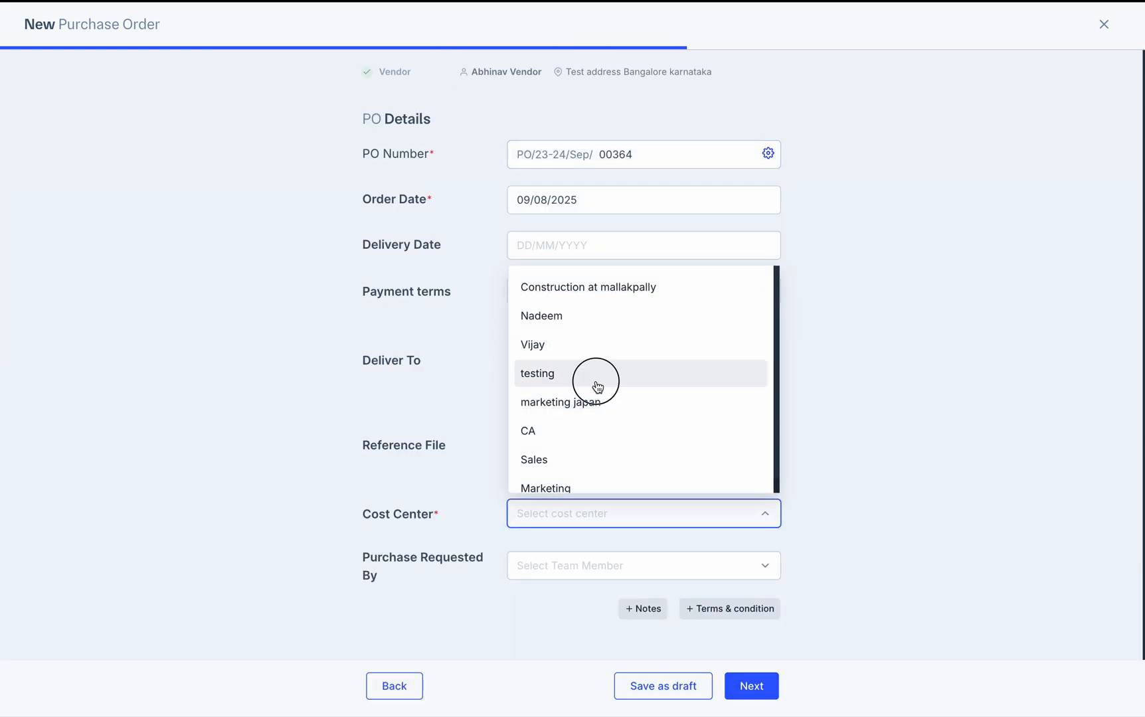
click(754, 690)
Type 'Tes' as the item, clear all line items, and ask to close the form
text(Test item)
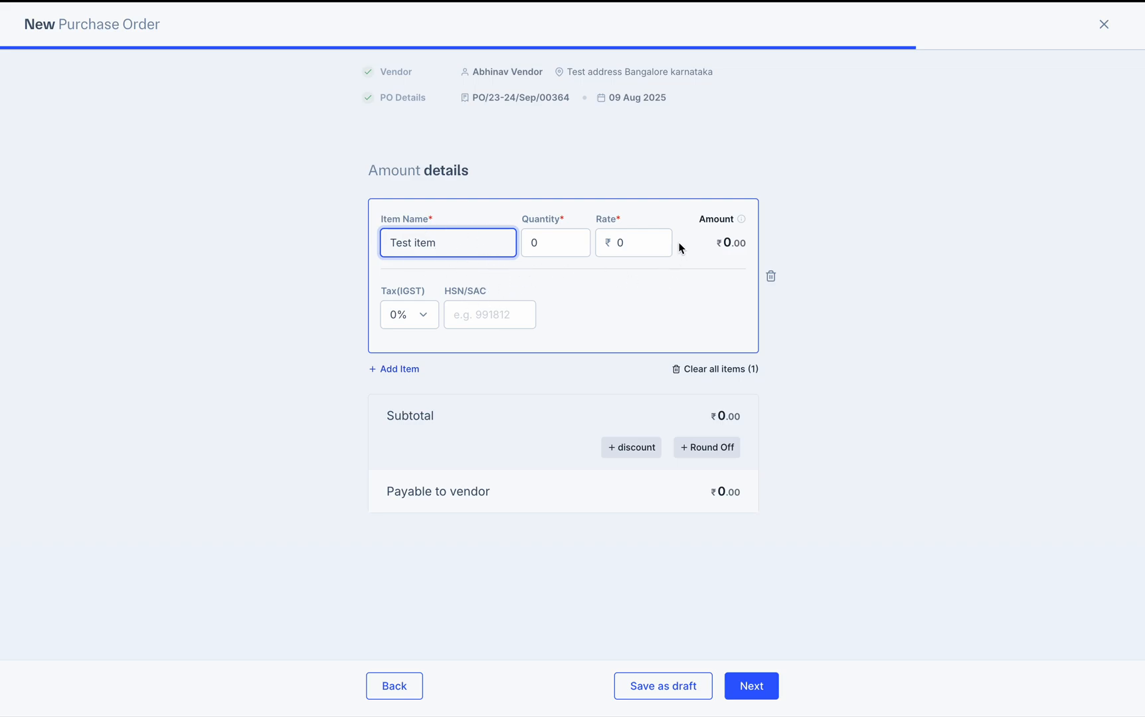
drag(380, 218, 434, 220)
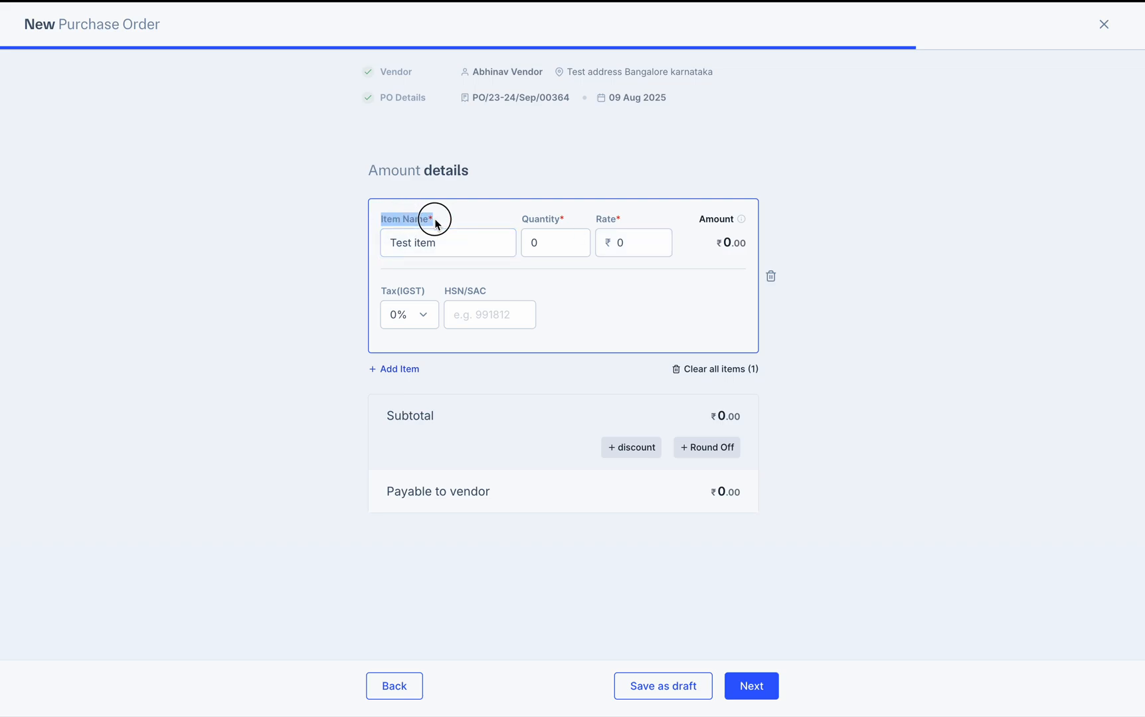
drag(529, 219, 621, 222)
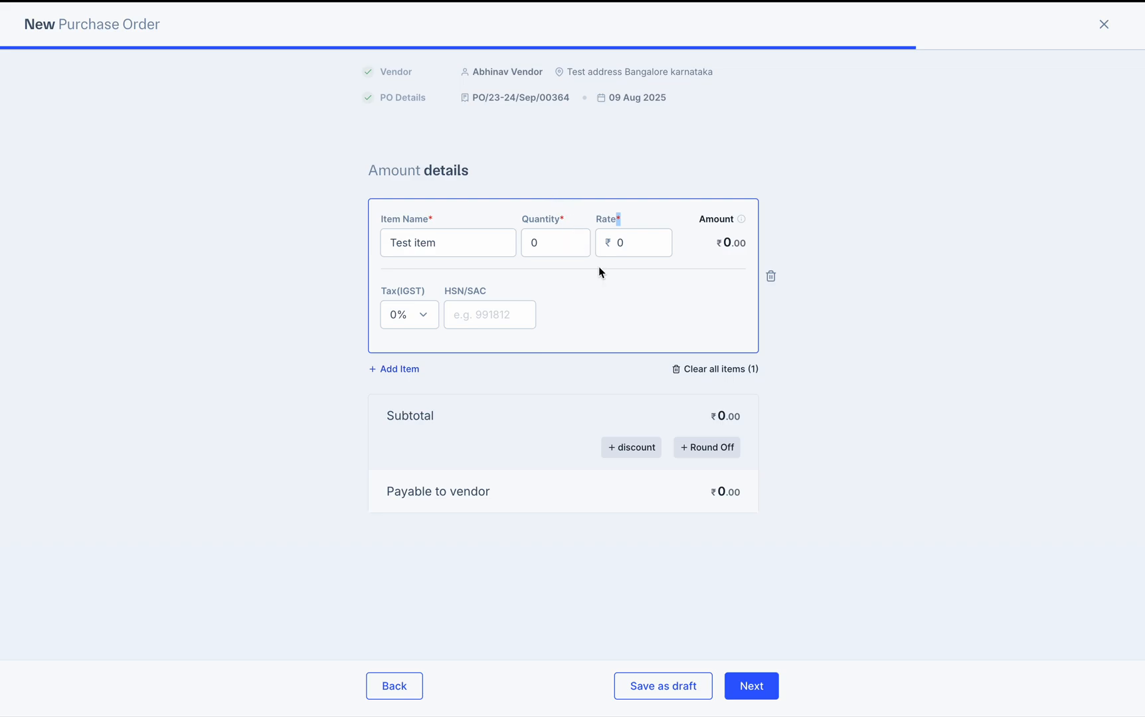
click(709, 370)
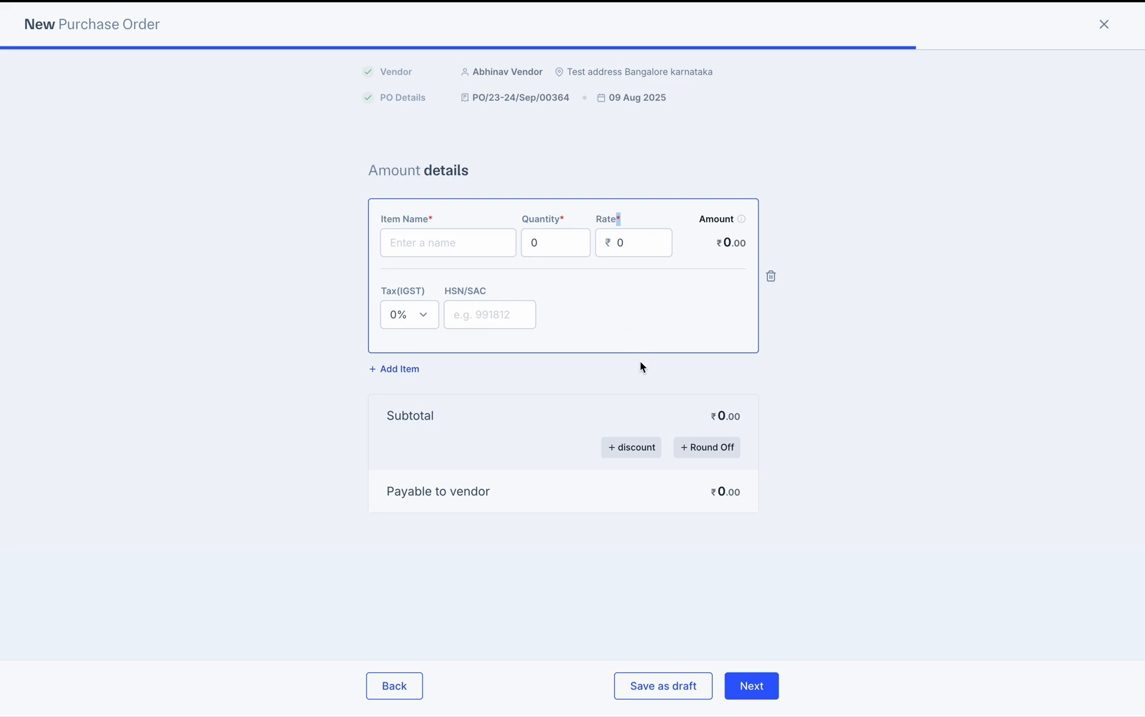
click(1103, 25)
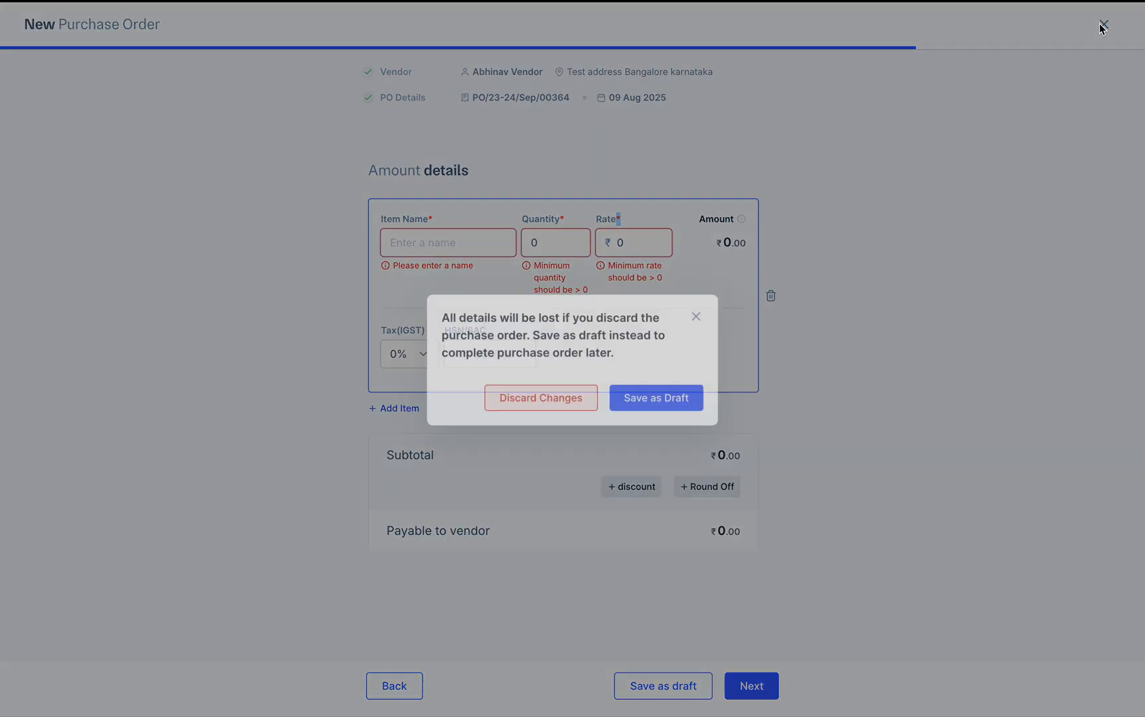
Dismiss the prompt and discard the unfinished purchase order
click(980, 209)
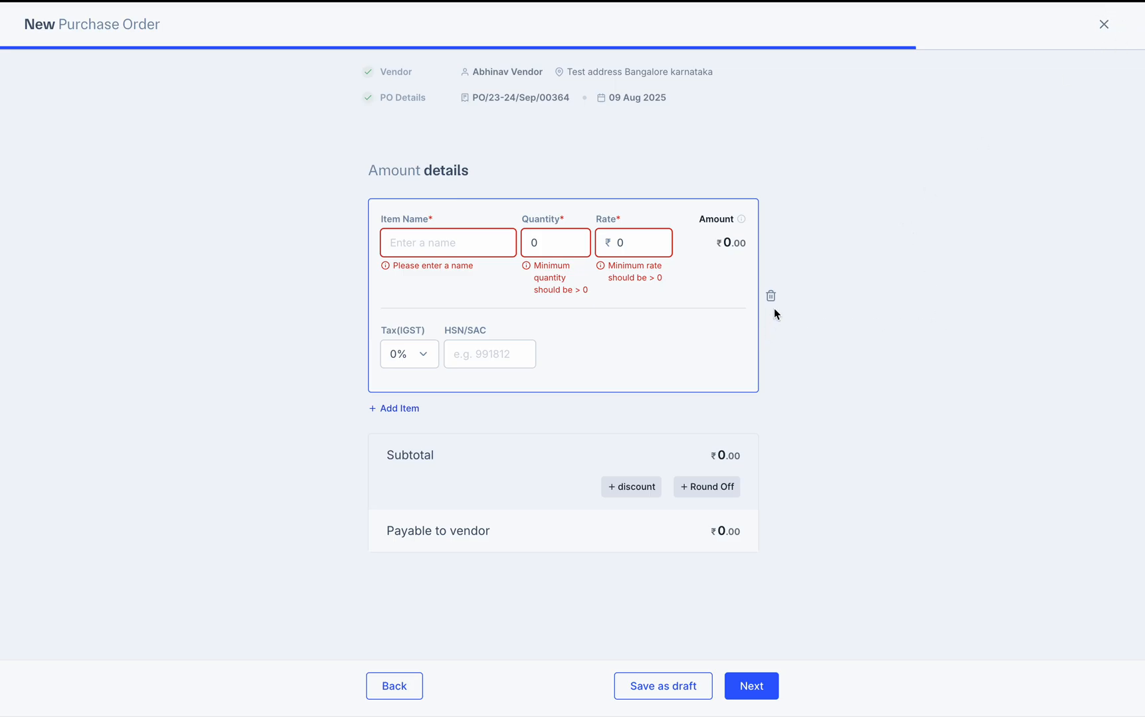
click(1104, 24)
click(559, 400)
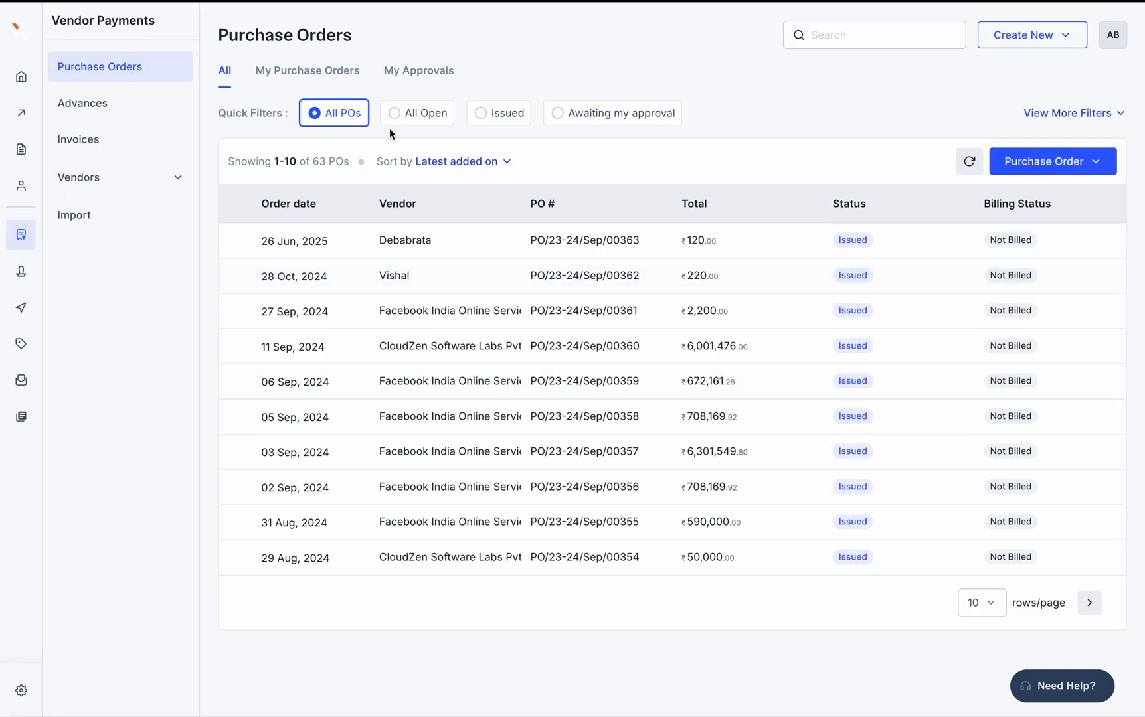
Check cells E51–E52 of the UAT Plan sheet, then return to the app
key(ctrl+Right)
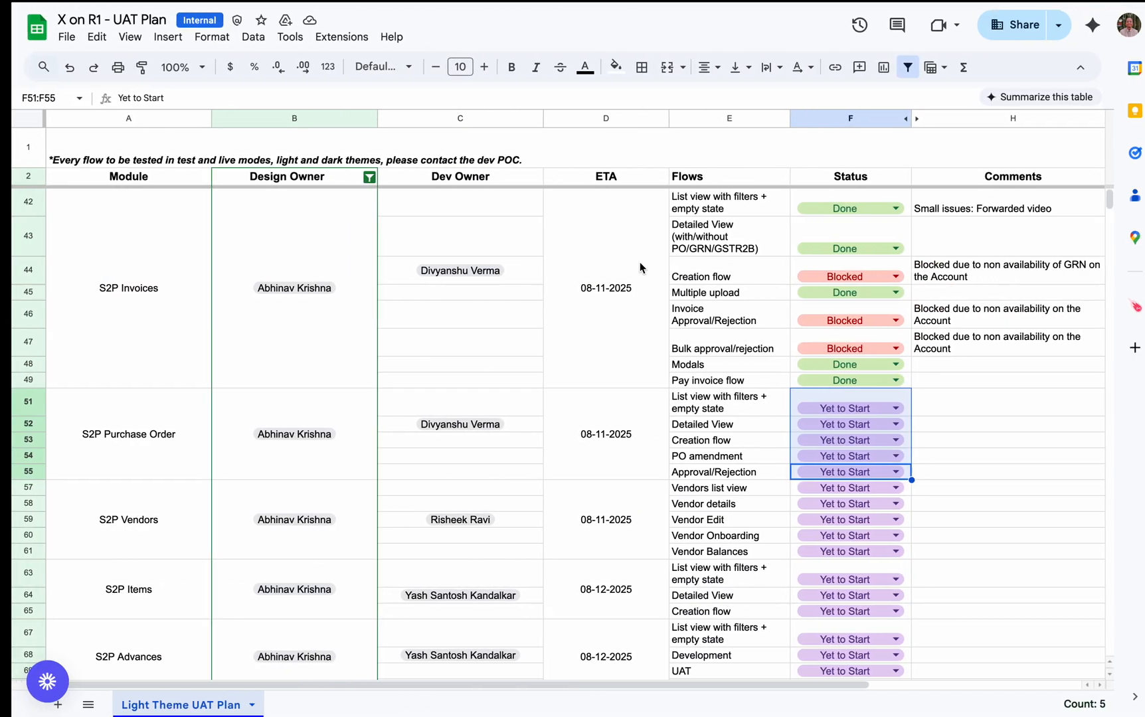
click(745, 414)
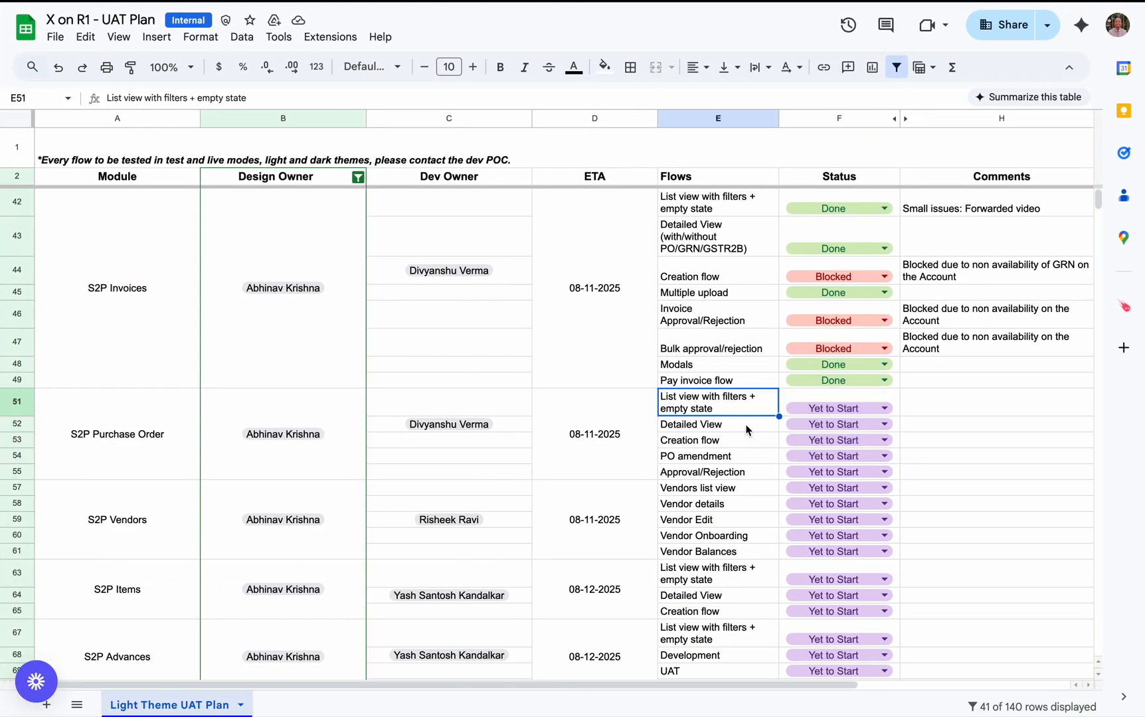
click(746, 426)
key(ctrl+Left)
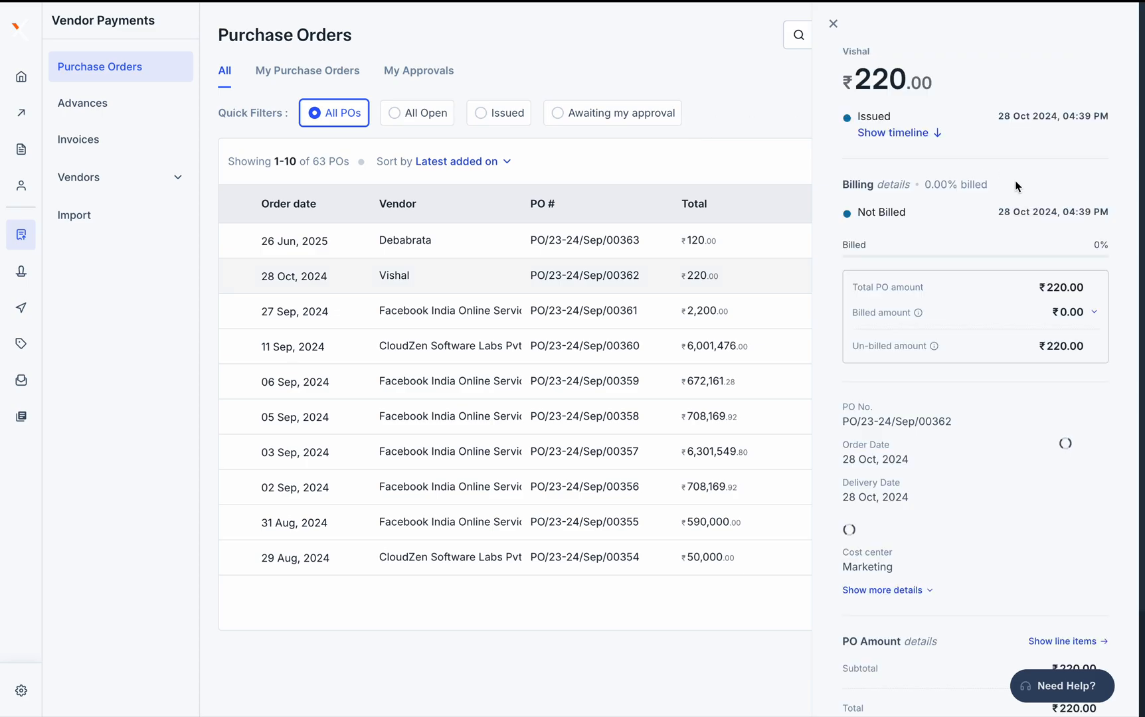
Download and preview the PO/23-24/Sep/00362 document, then close the preview
scroll(1037, 393, down, 2)
click(1078, 407)
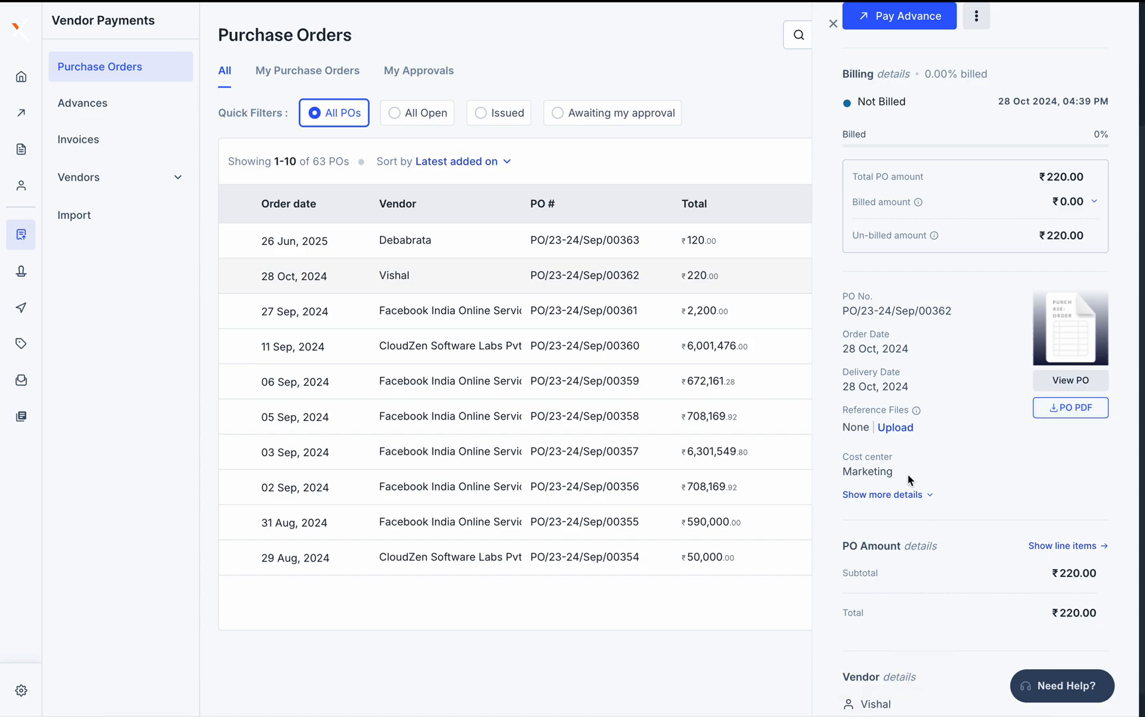
click(1071, 381)
scroll(621, 385, down, 5)
scroll(621, 386, up, 5)
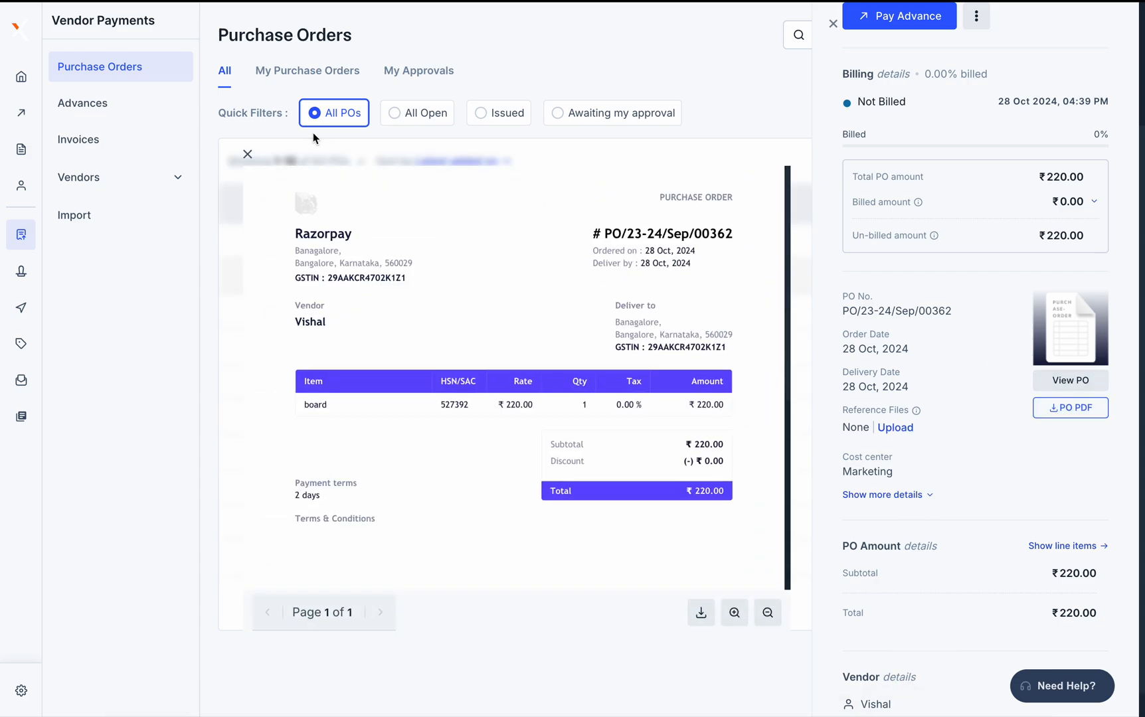
click(247, 154)
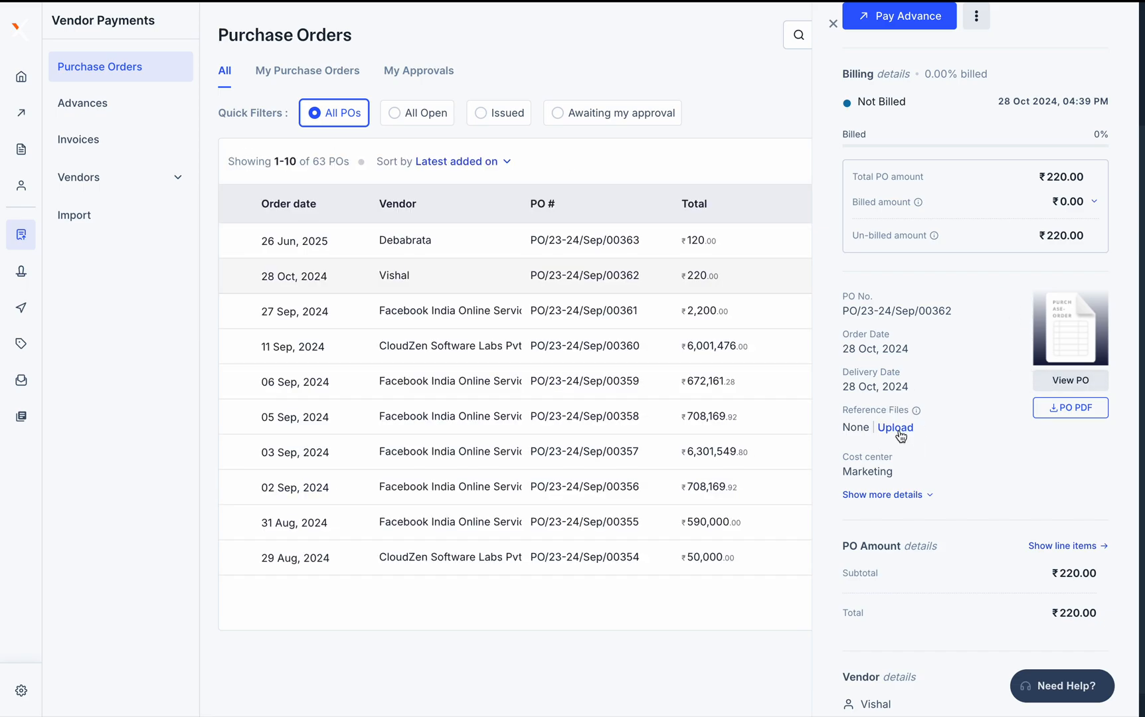
Try attaching an image reference file to the PO and dismiss the upload failure
click(899, 431)
scroll(469, 306, down, 15)
scroll(432, 319, up, 3)
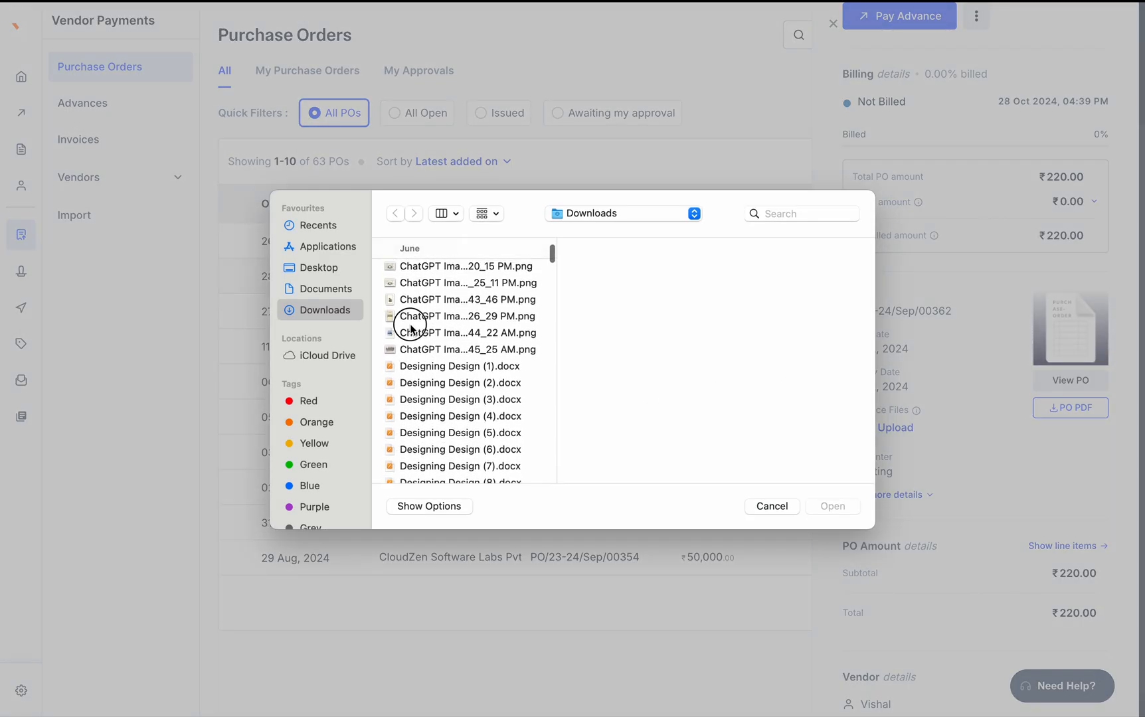
double_click(411, 332)
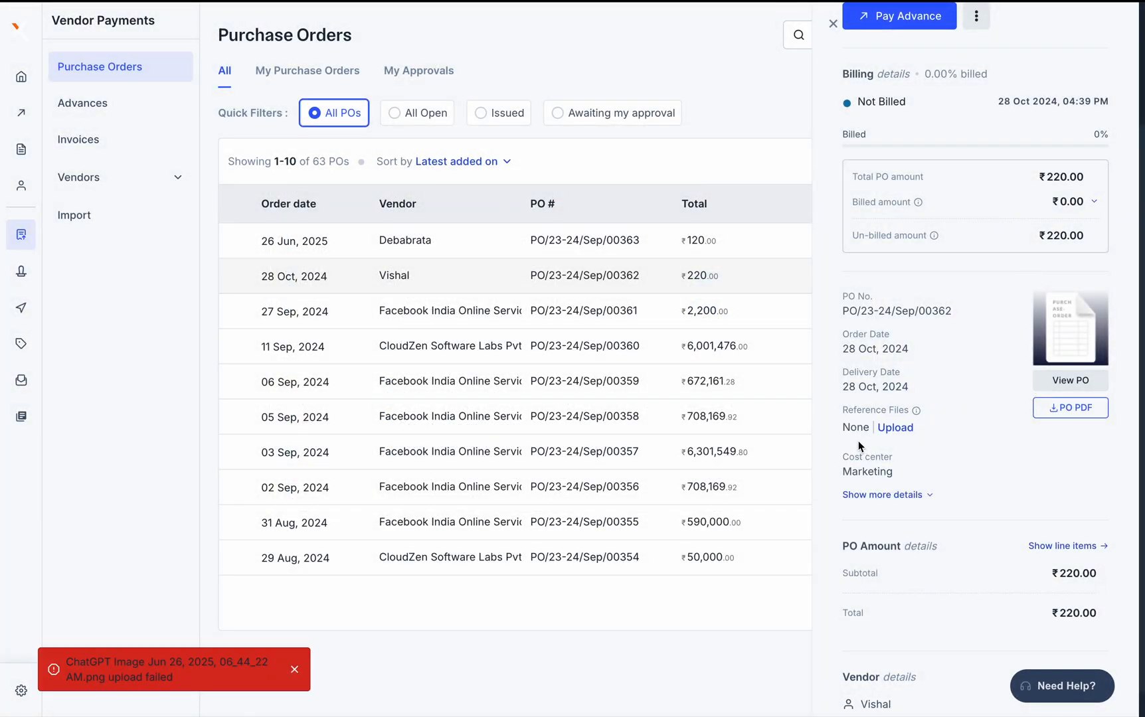
click(294, 671)
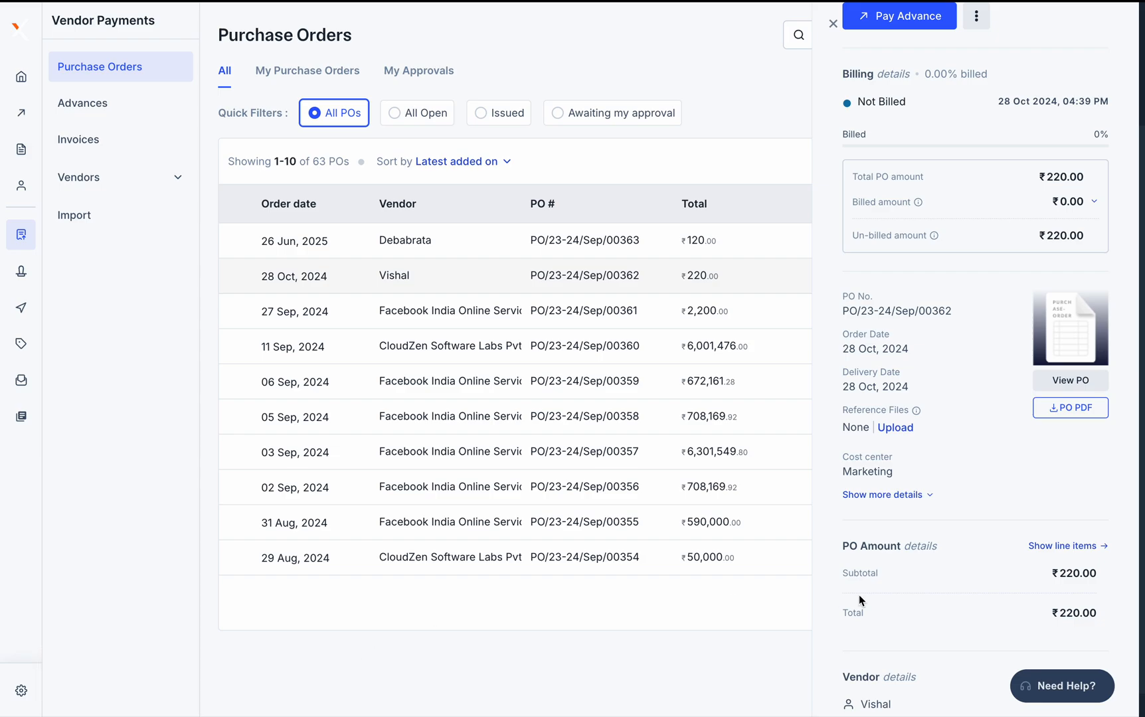
Expand more PO details, view the terms and conditions, then collapse them
click(895, 495)
scroll(893, 513, down, 5)
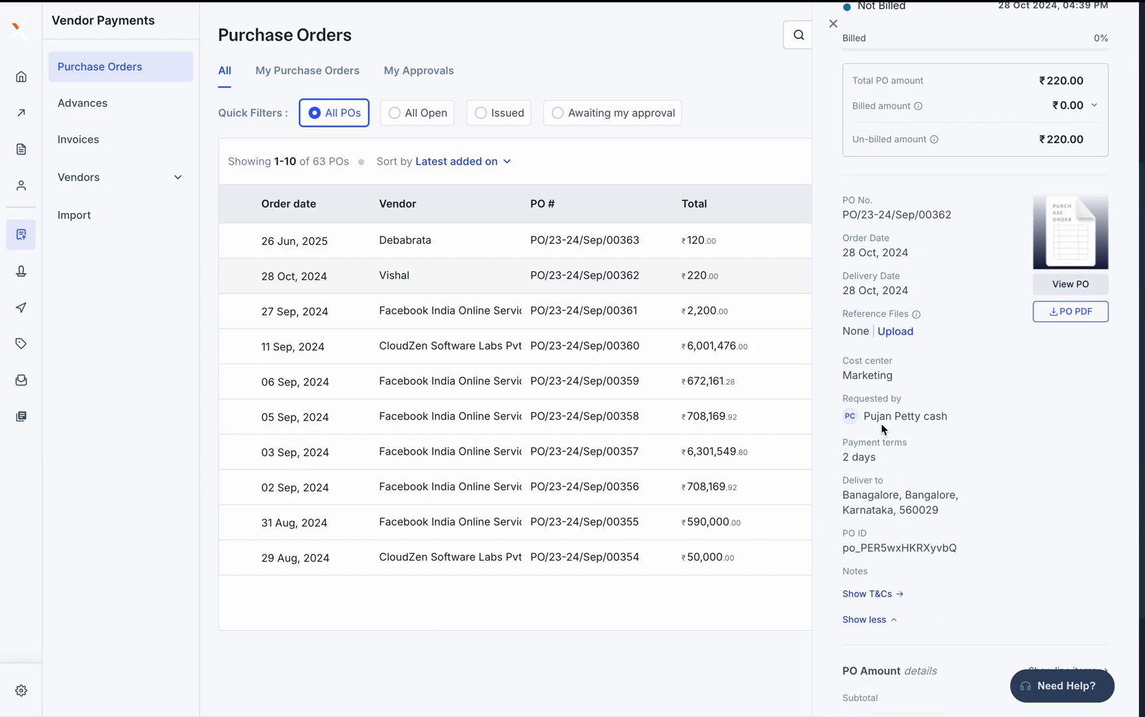
click(868, 515)
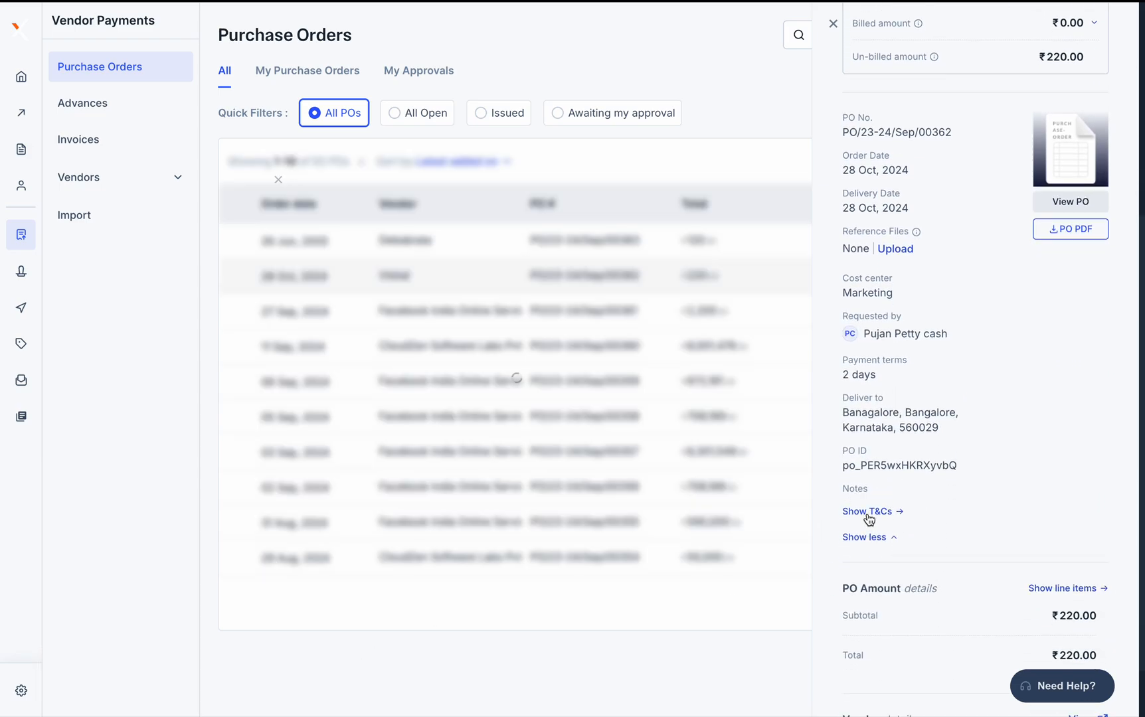
scroll(676, 478, down, 5)
scroll(676, 478, up, 5)
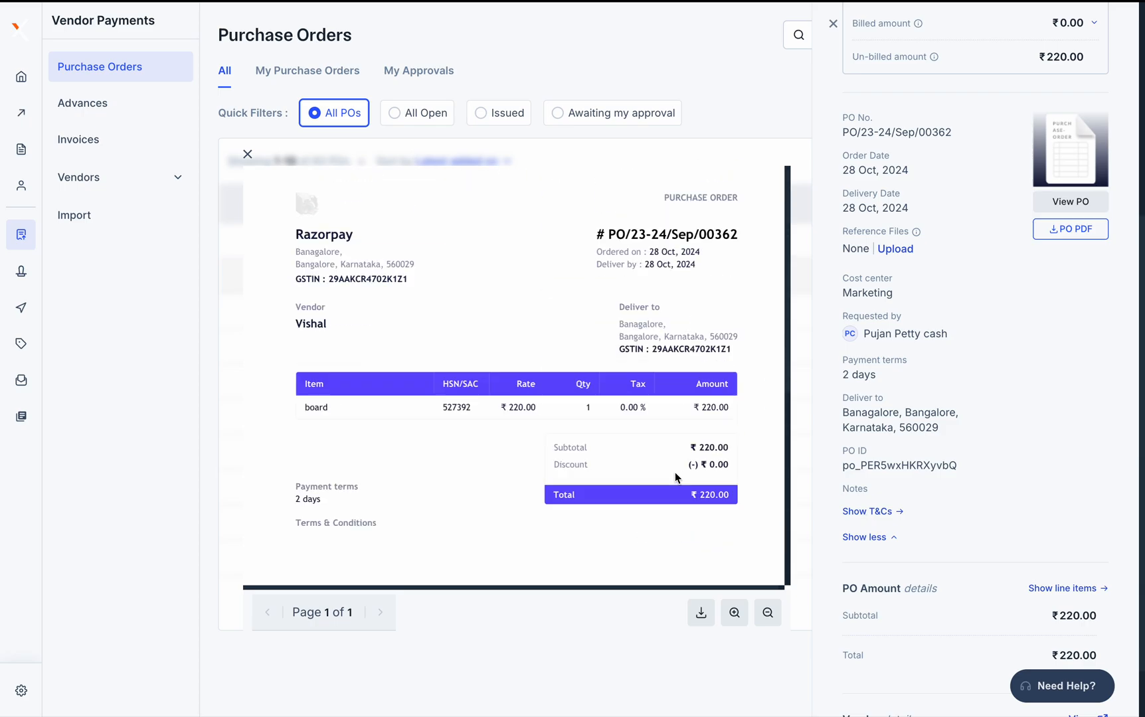
click(247, 157)
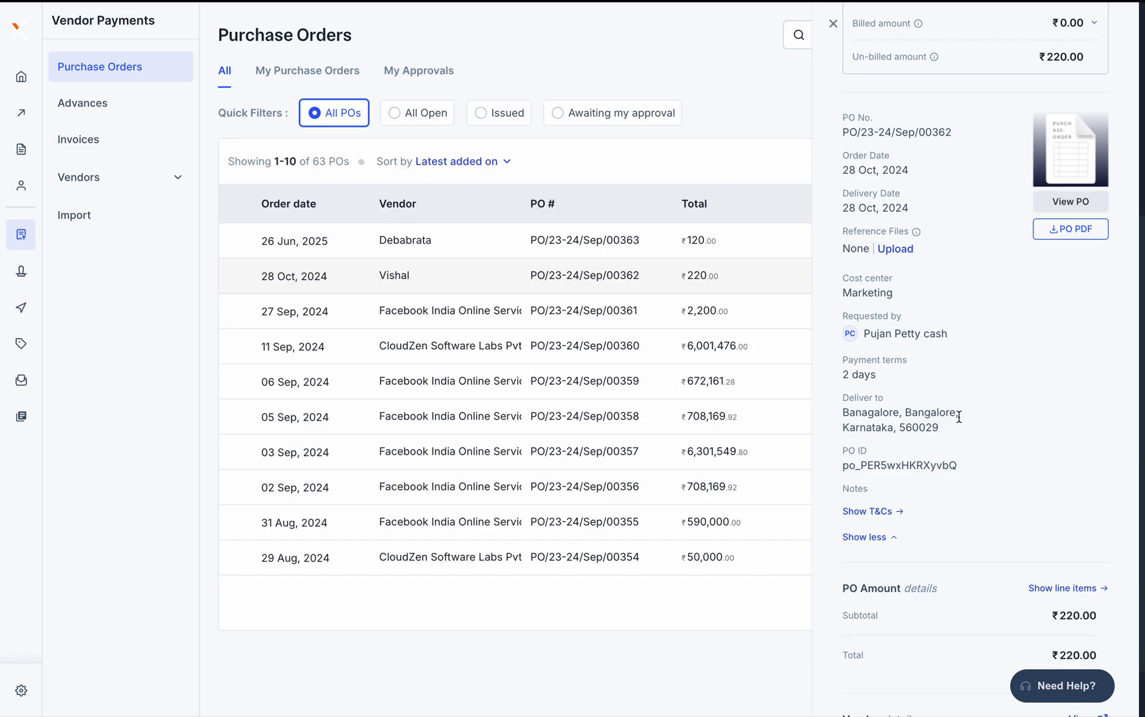
click(874, 536)
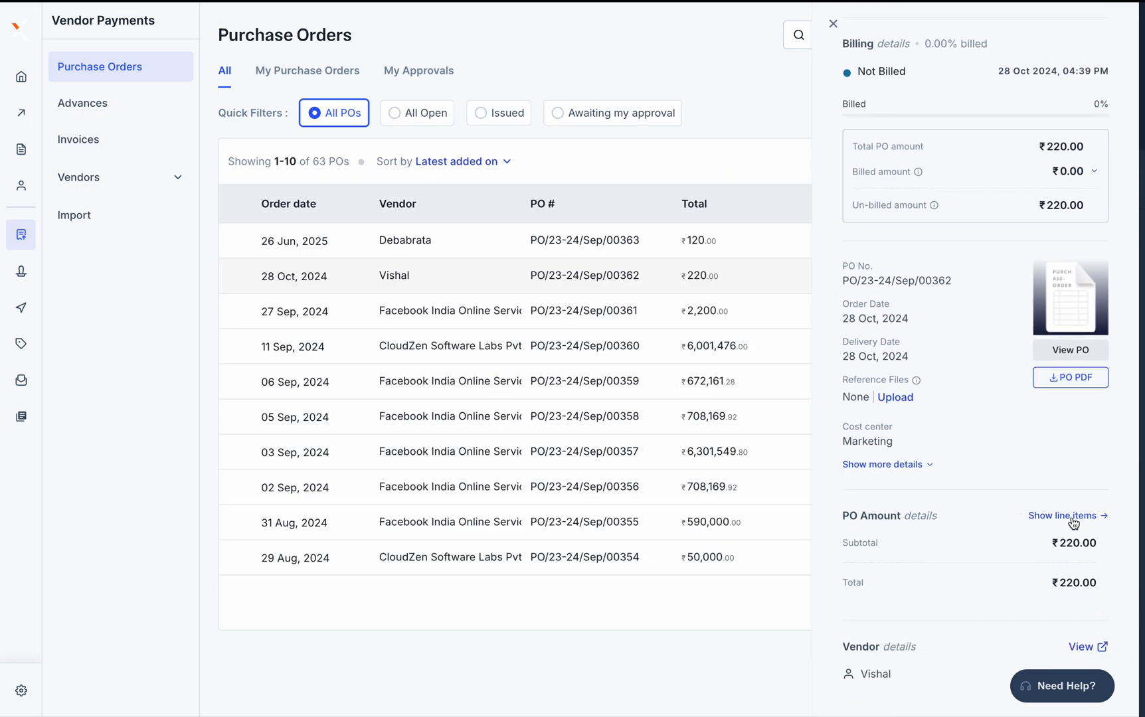
Review the single board line item and close the line item details
click(1071, 516)
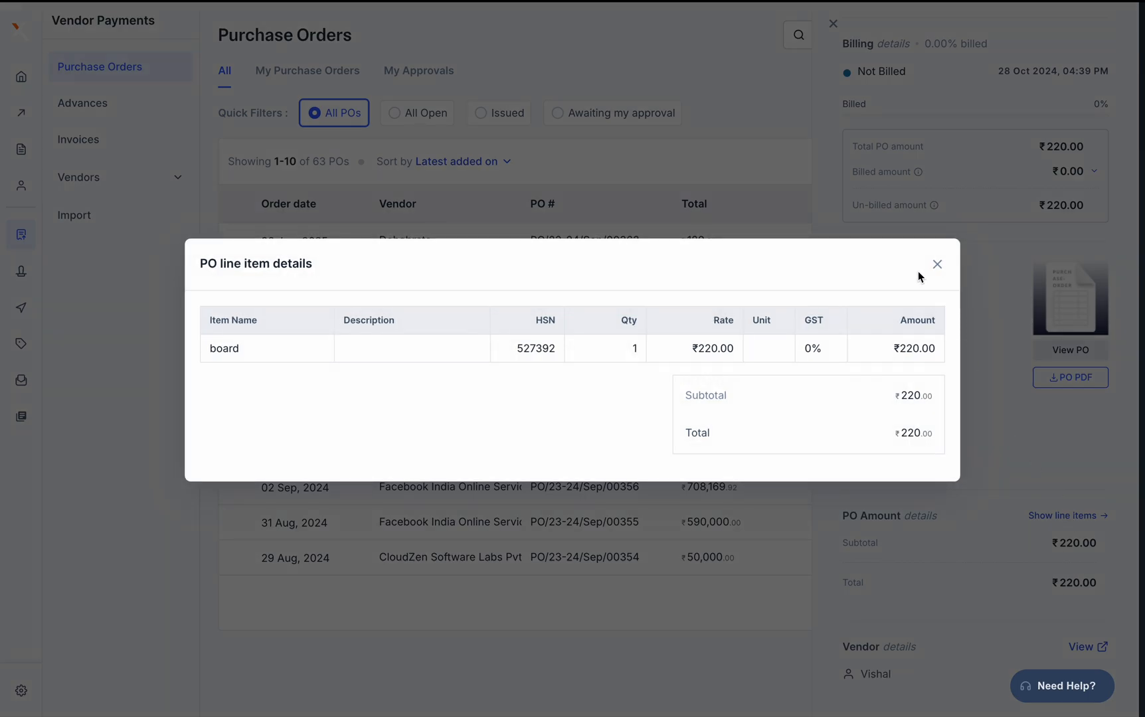
click(938, 264)
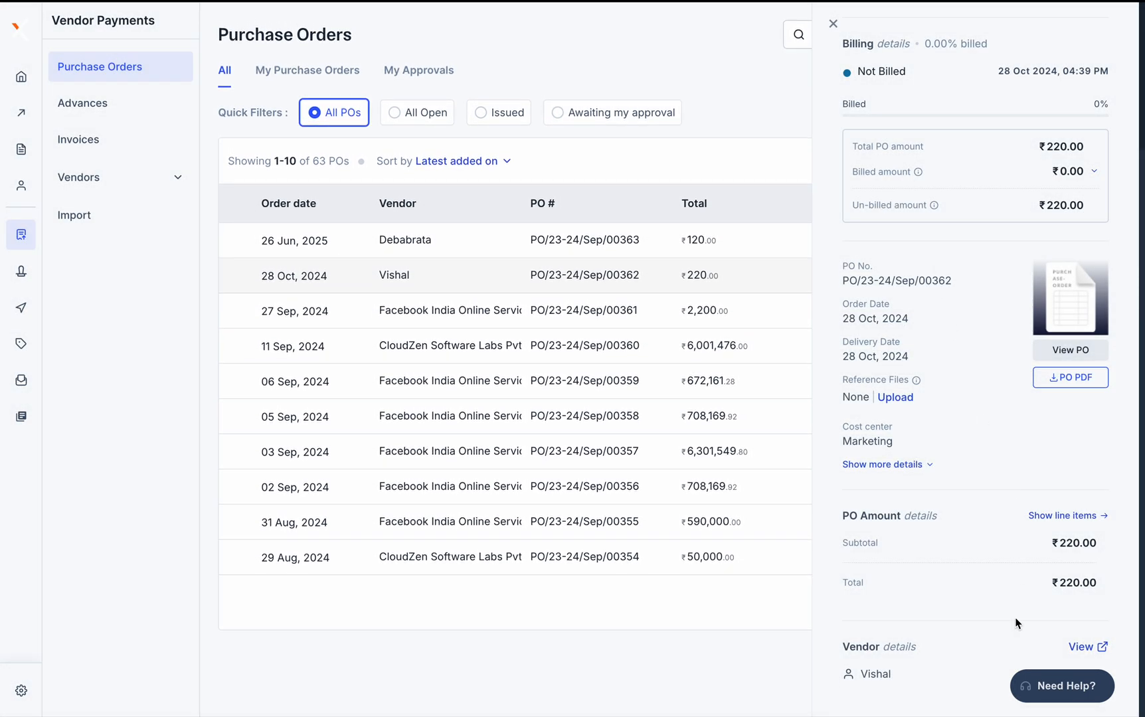
scroll(1011, 498, up, 3)
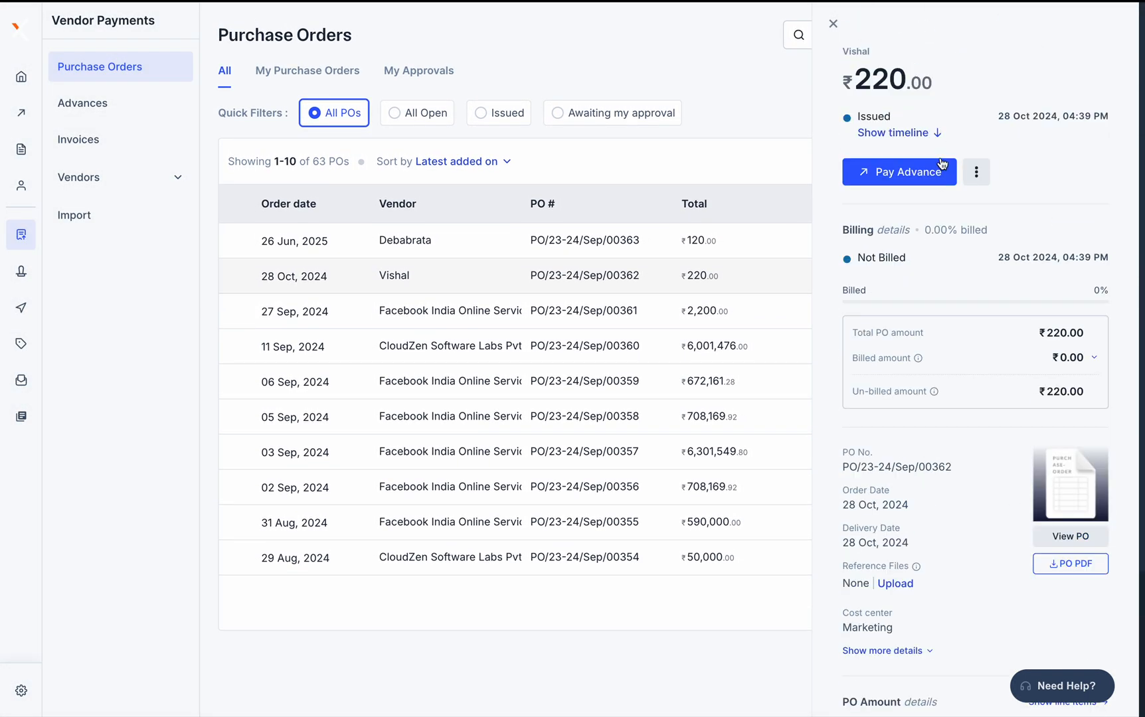
Expand the status timeline, then raise and dismiss the Mark as closed confirmation
click(914, 133)
click(985, 264)
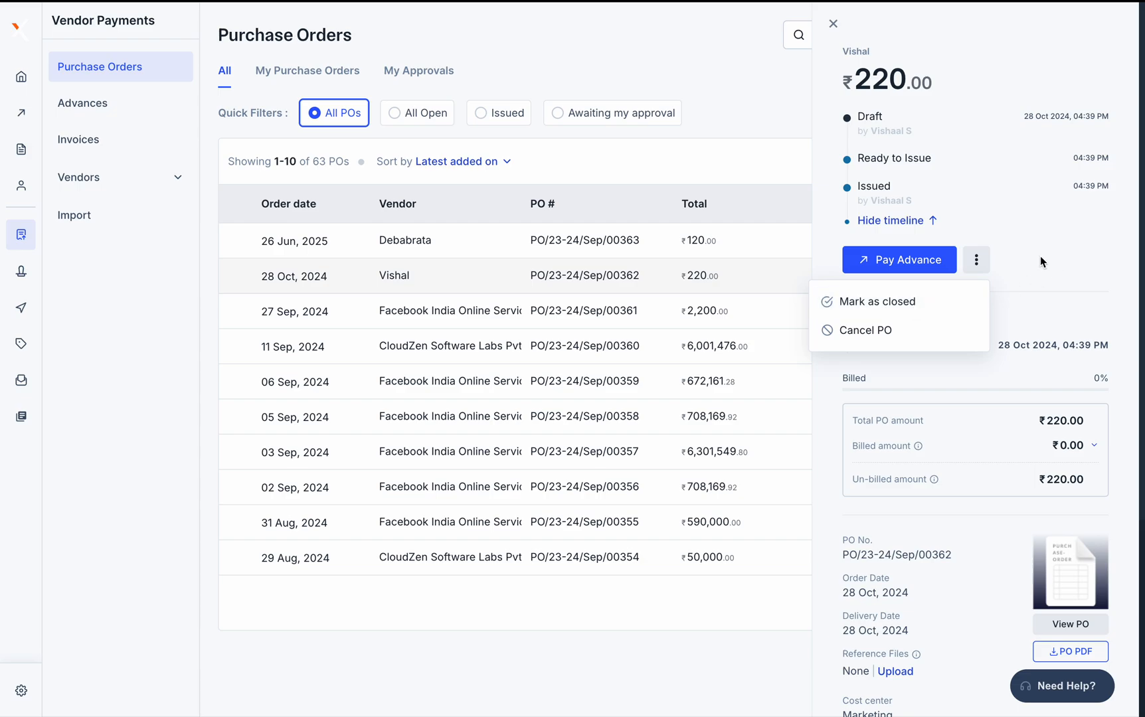
click(917, 297)
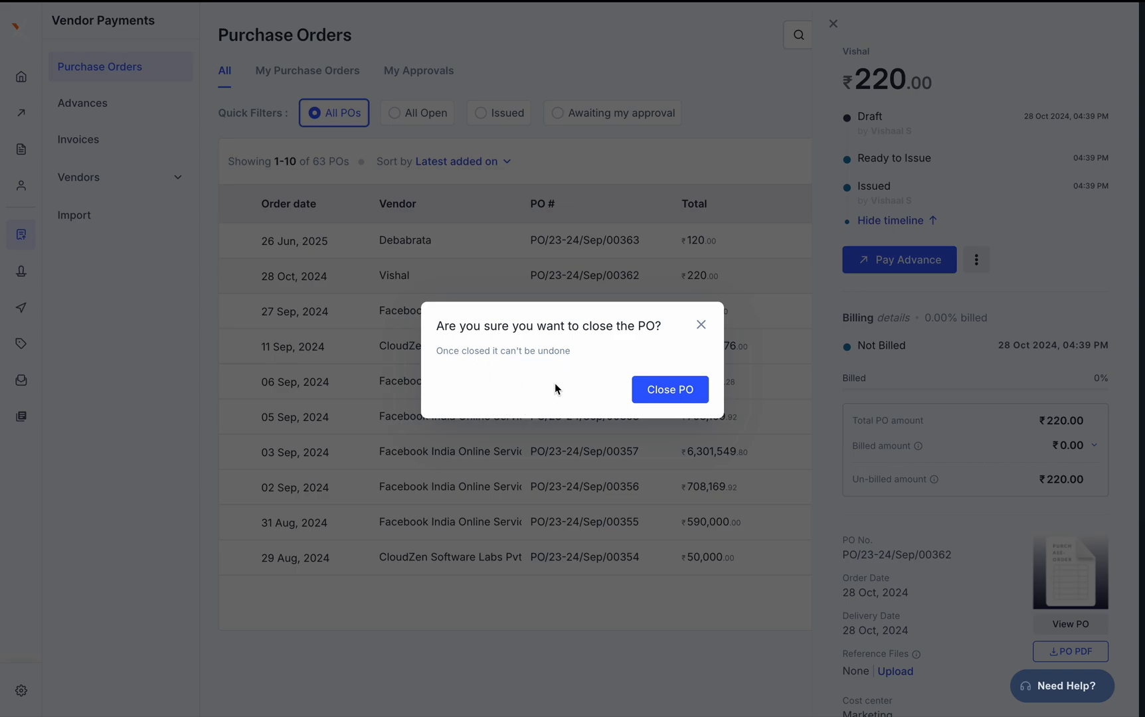
click(701, 325)
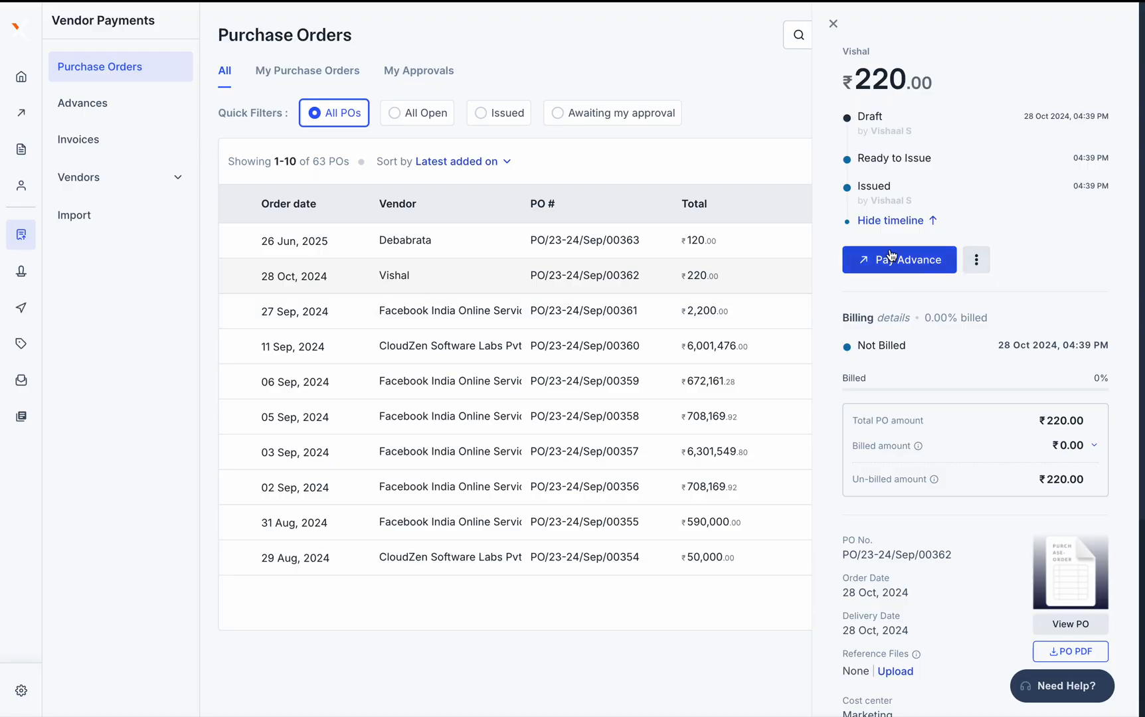
Raise and dismiss the Cancel PO confirmation, then start a Pay Advance
click(977, 260)
click(897, 333)
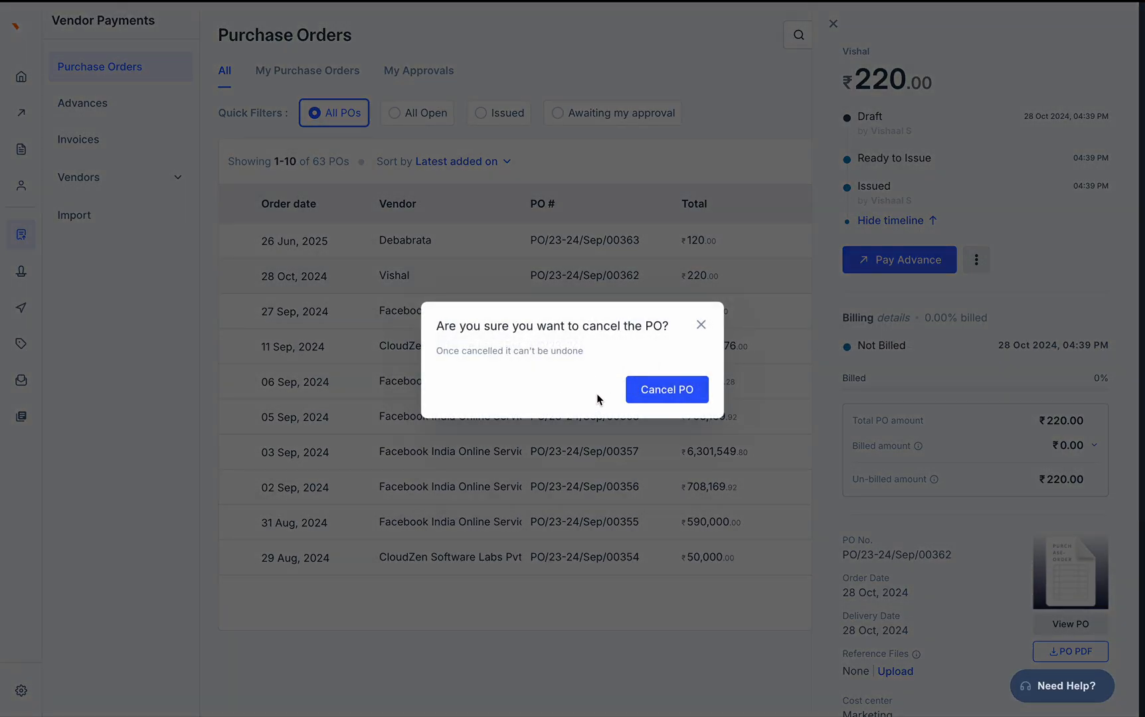
click(701, 324)
click(895, 261)
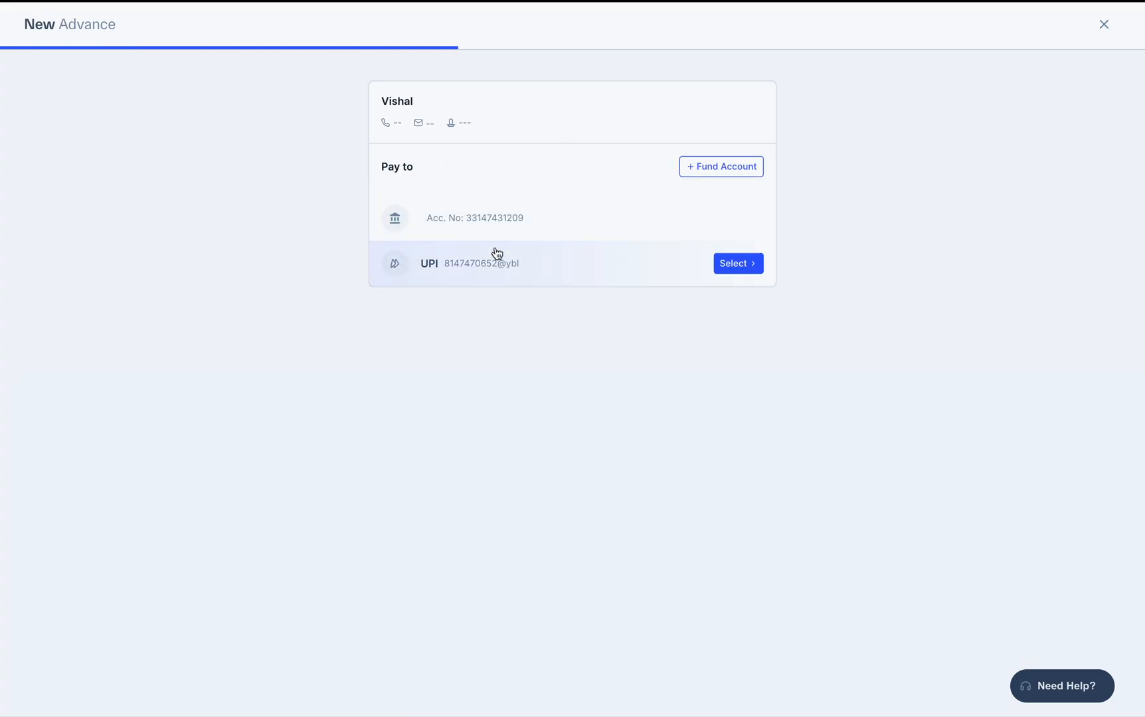
Pay the advance to the vendor's UPI account against PO/23-24/Sep/00362
mouse_move(541, 281)
mouse_move(572, 225)
click(623, 266)
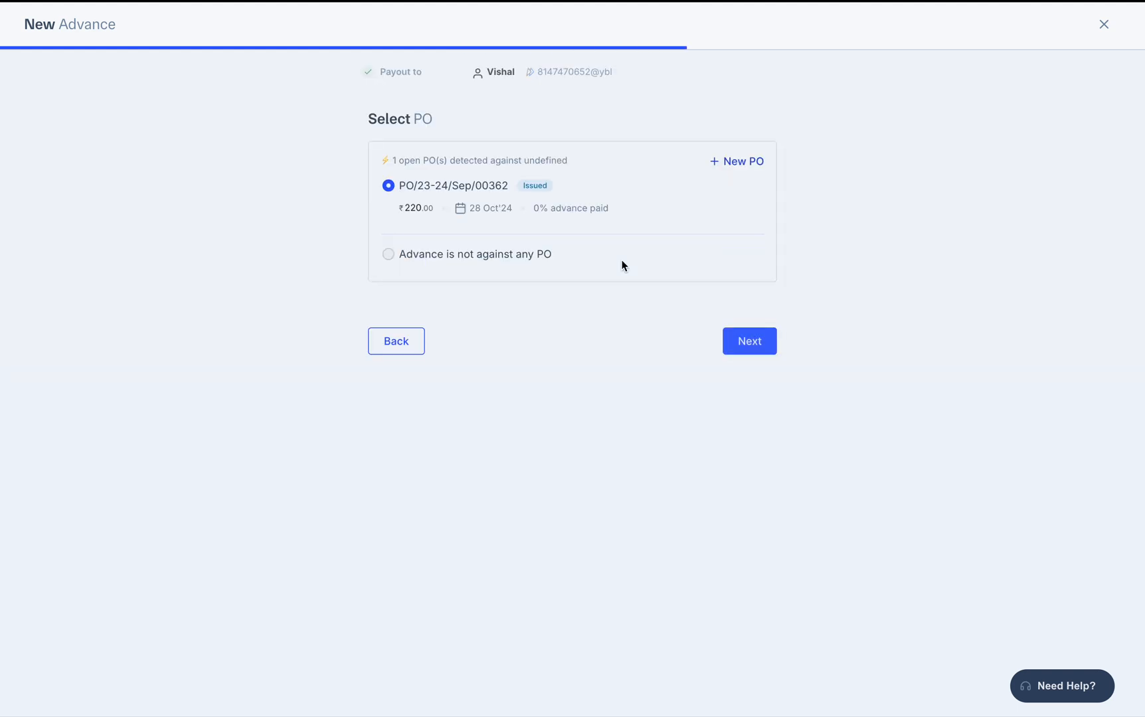
mouse_move(444, 194)
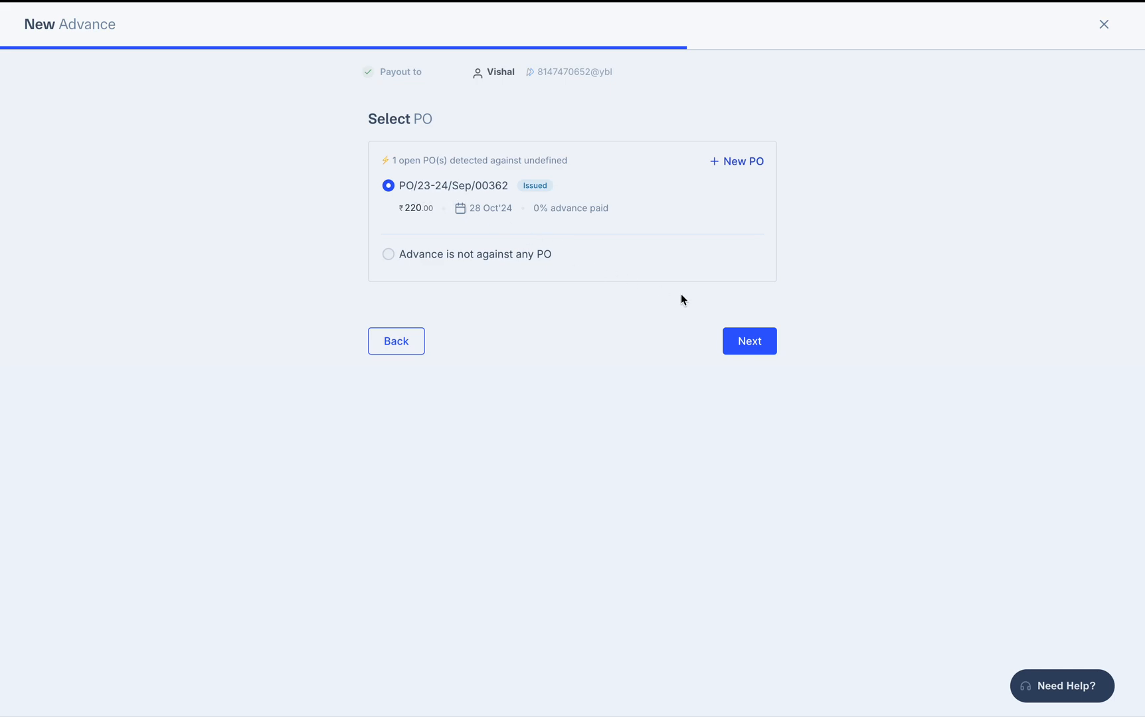
click(771, 345)
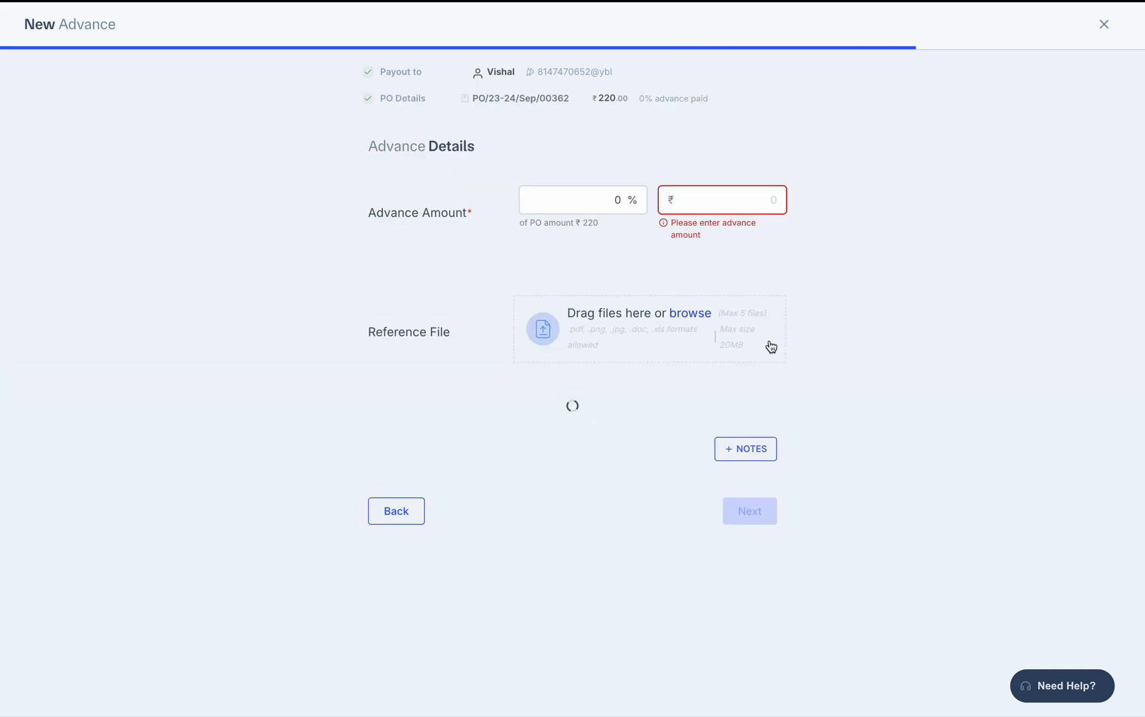
click(691, 206)
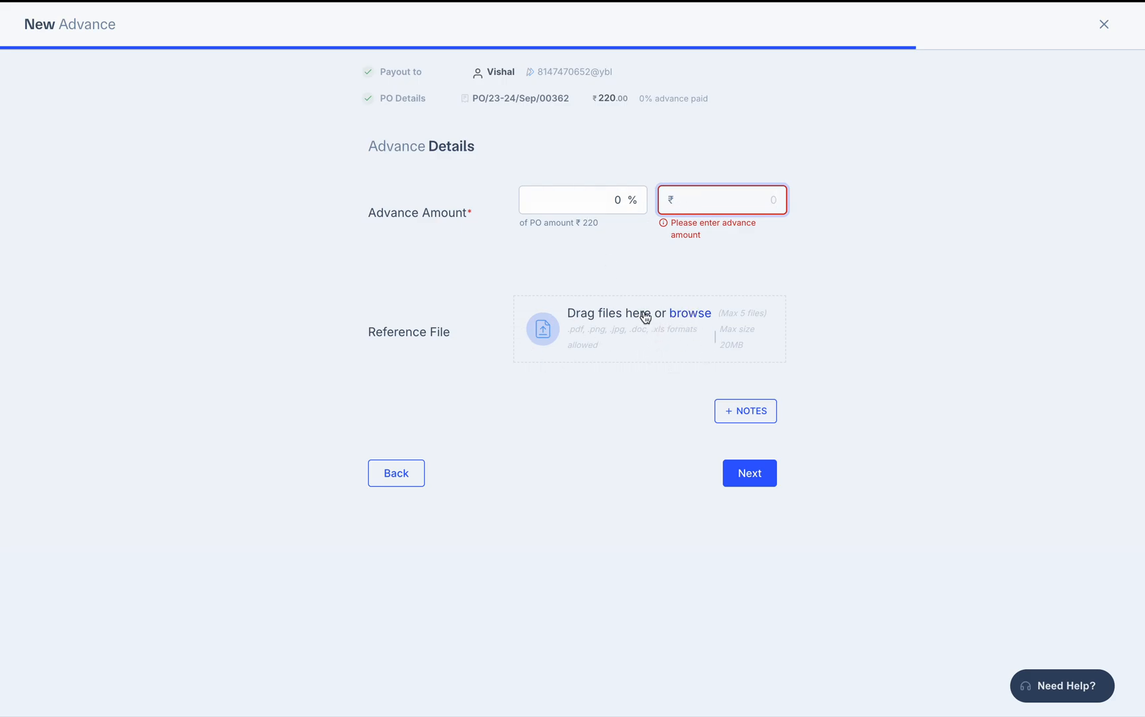
Attach the ChatGPT Image Jun 25 PNG from Downloads as reference and preview it
click(691, 315)
scroll(462, 352, down, 10)
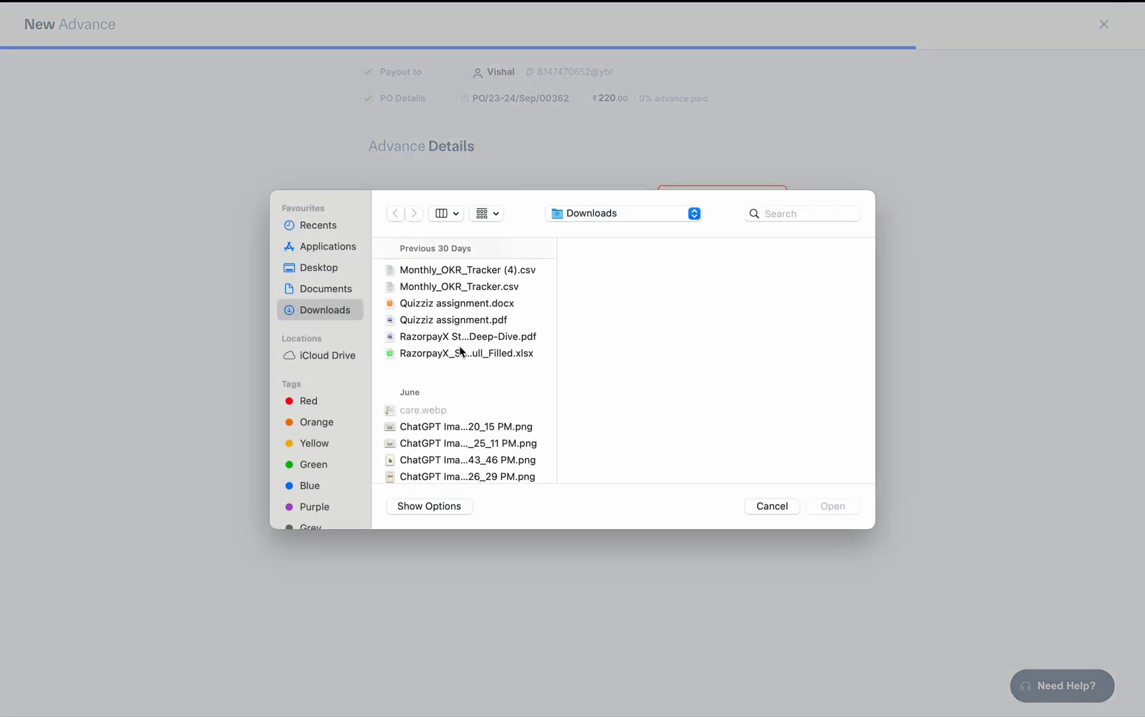
double_click(439, 444)
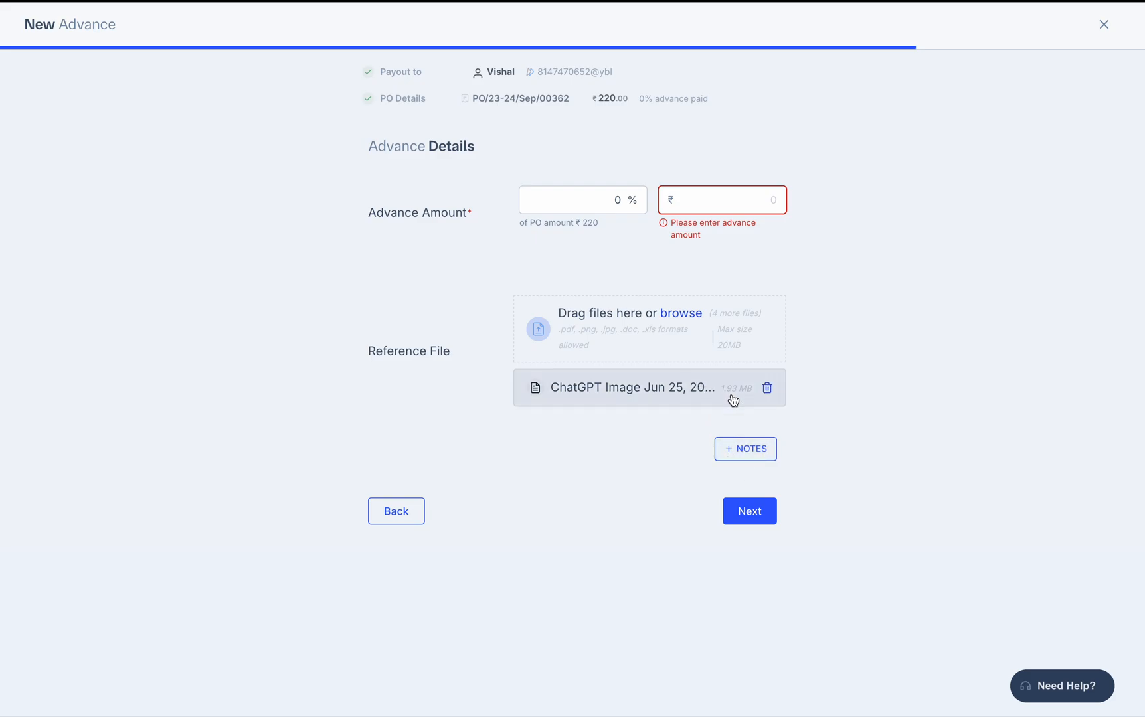
click(658, 380)
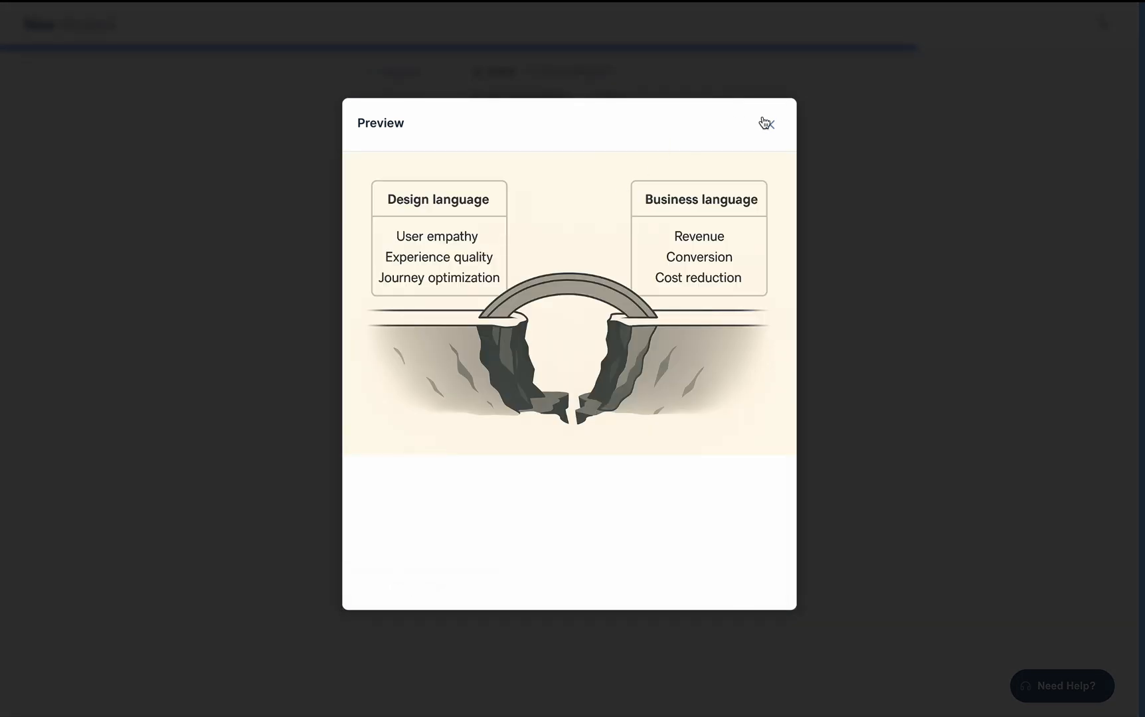
Close the preview and enter the advance amount, correcting 1000 down to ₹110
click(768, 123)
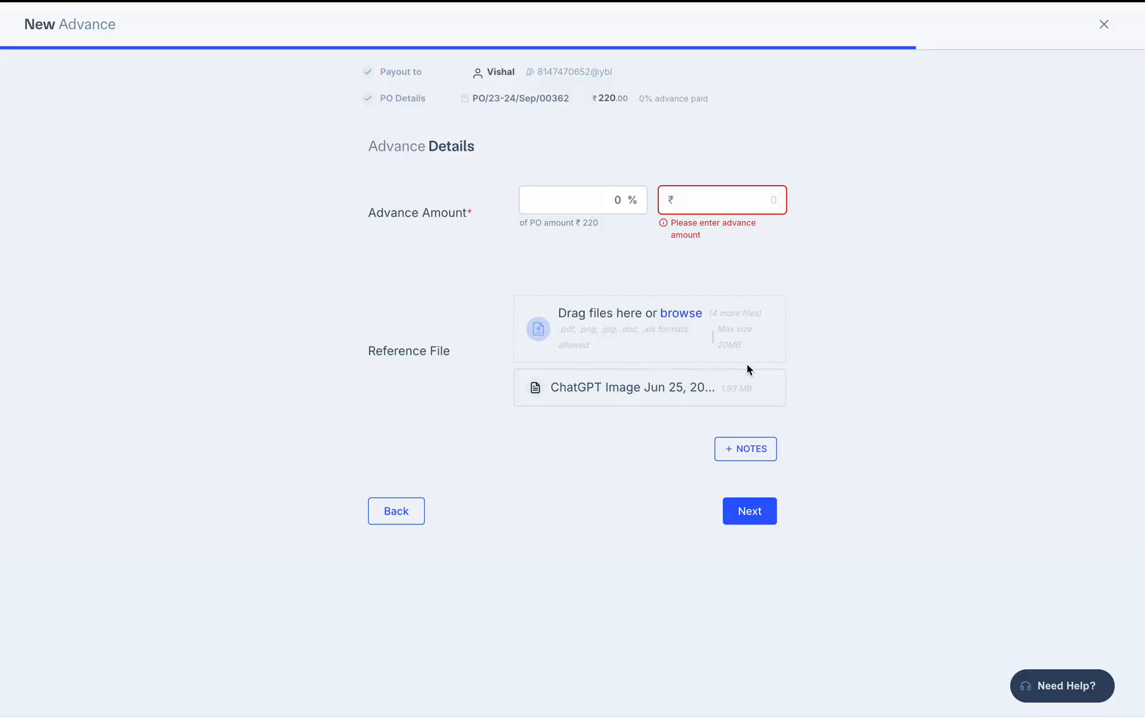
click(690, 195)
text(1000)
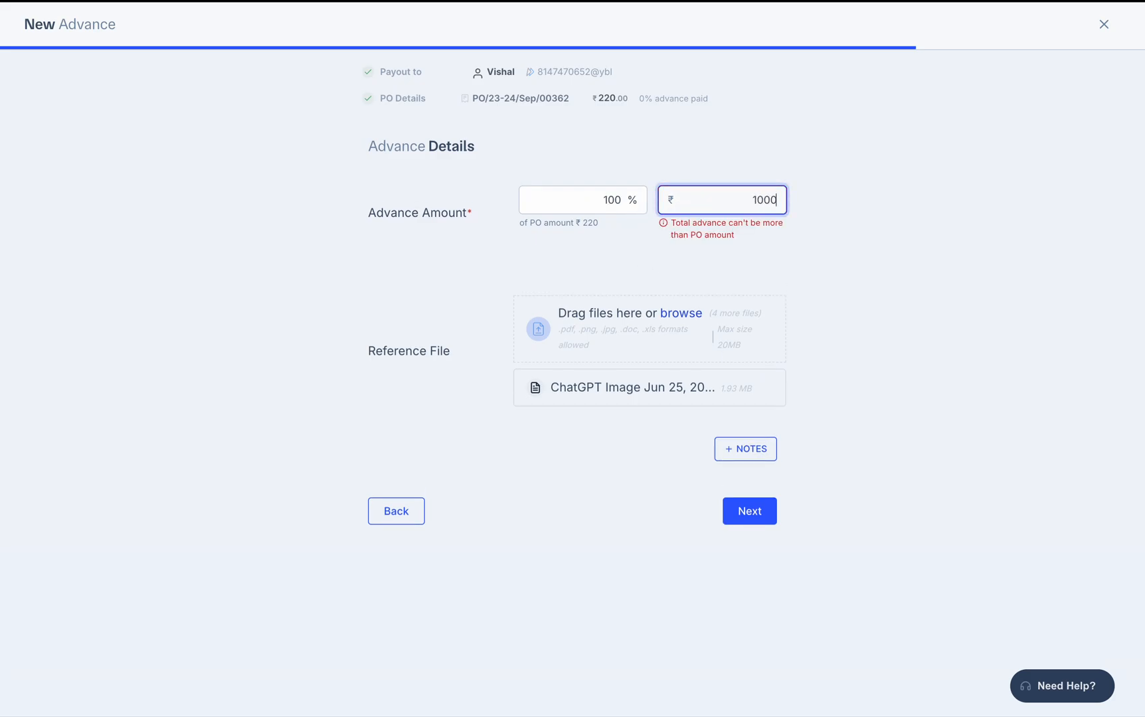
click(857, 278)
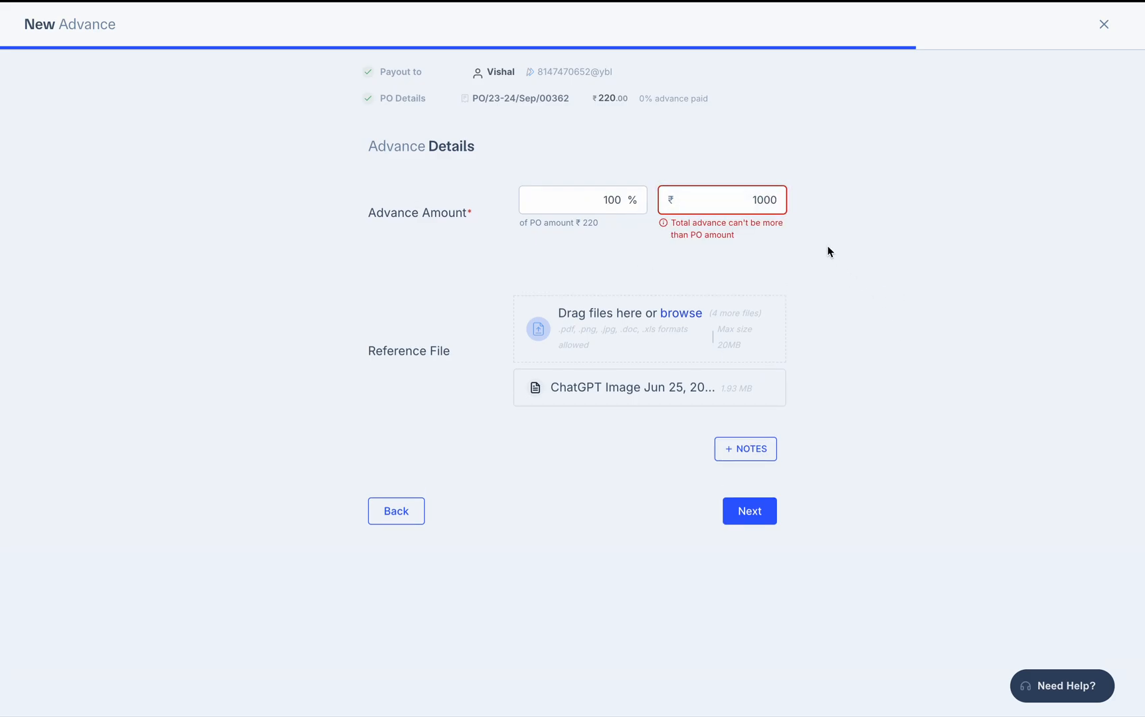
click(752, 208)
key(ctrl+a)
key(BackSpace)
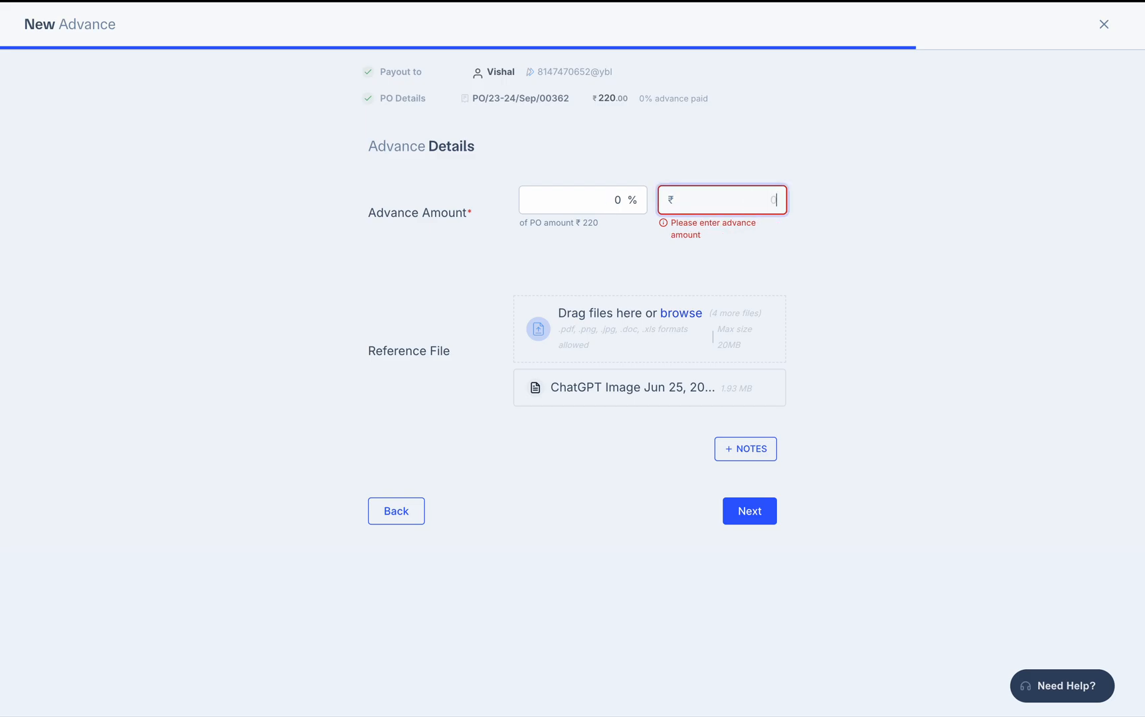
text(110)
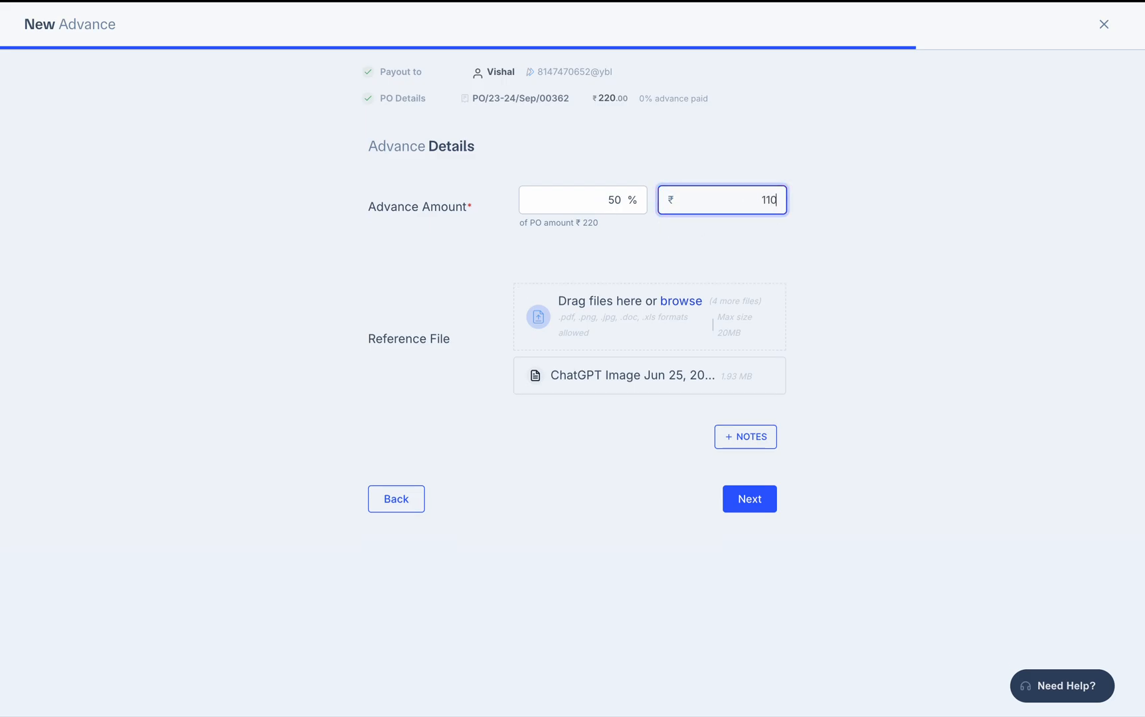
click(816, 305)
Change the advance percentage from 50 to 20, making it ₹44
click(613, 203)
double_click(610, 203)
text(20)
click(977, 392)
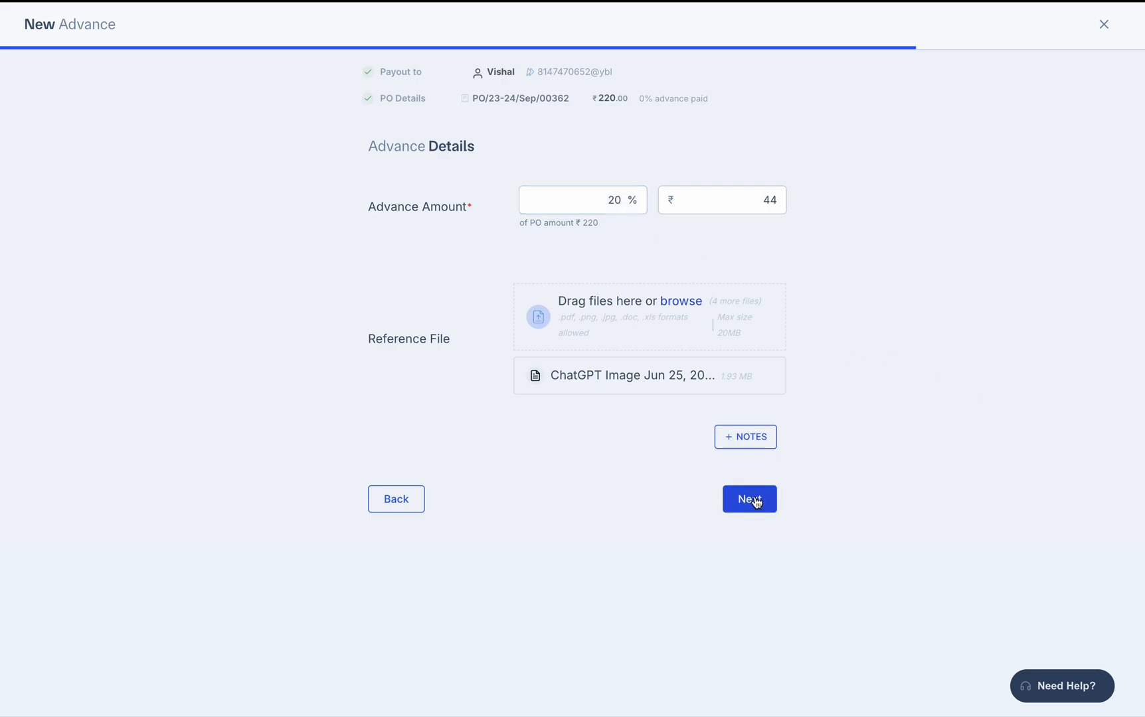
Add the note 'akrfuntd' and continue to payout details
click(742, 439)
click(579, 445)
text(akrfuntd)
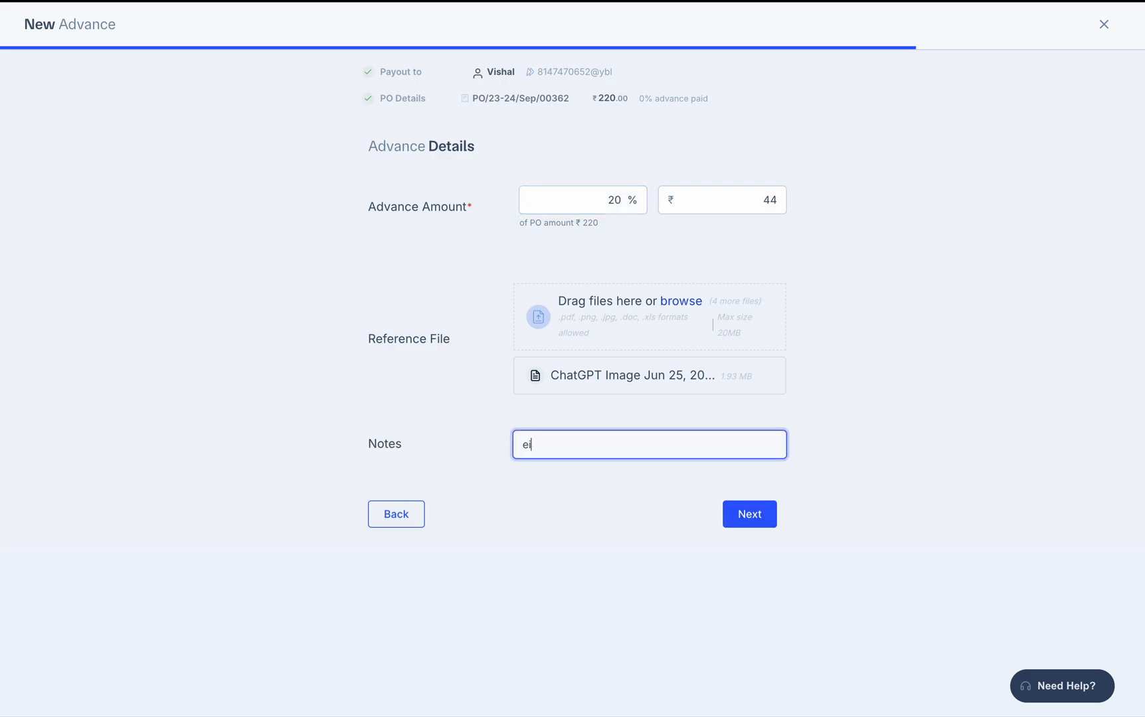
click(758, 515)
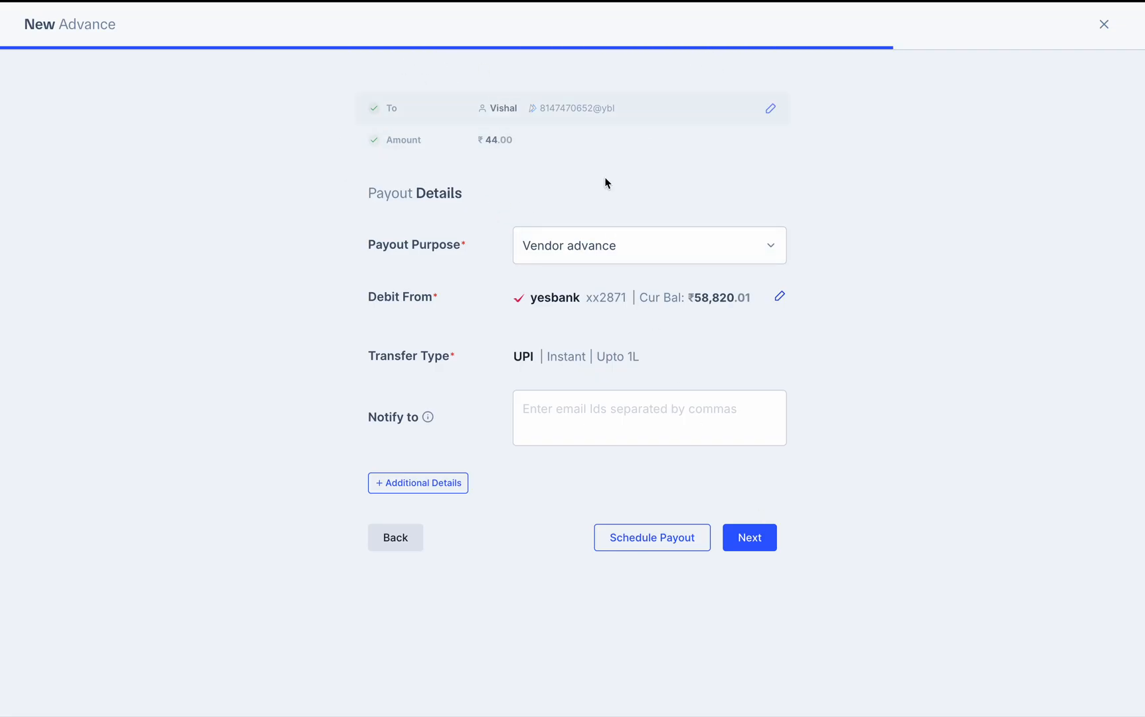
Keep Vendor advance as the payout purpose and reveal the additional details
click(632, 236)
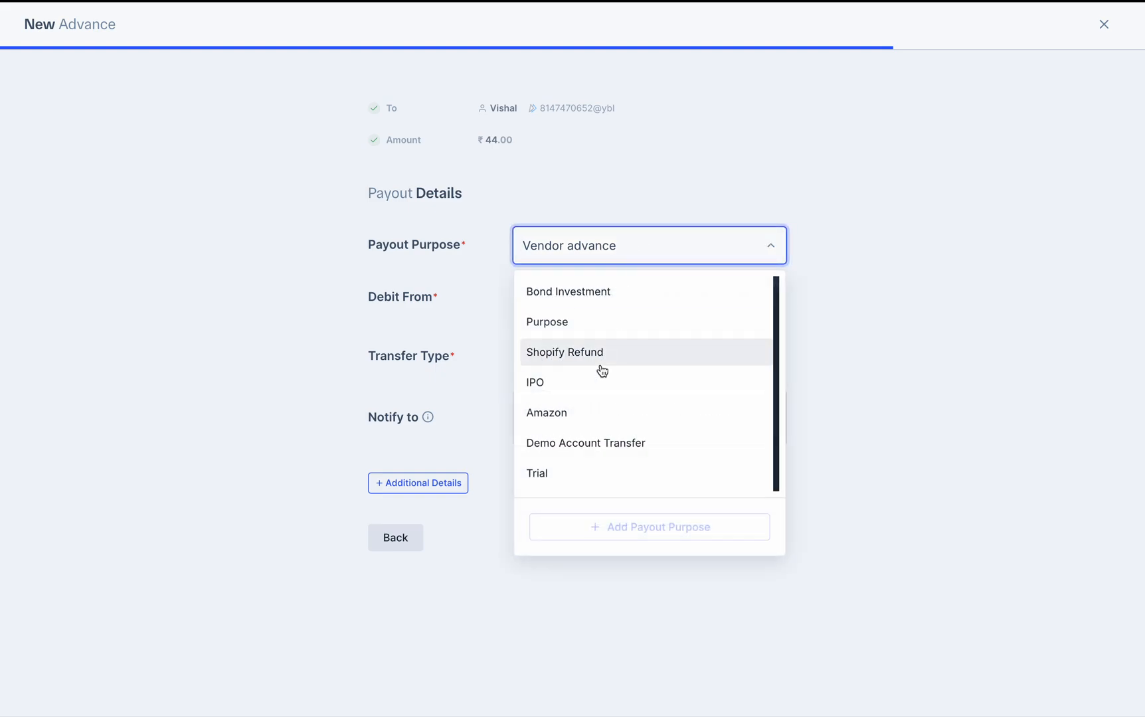
click(833, 266)
click(424, 488)
Enter two comma-separated notify-to e-mail addresses and continue to confirmation
click(622, 405)
text(sdj)
key(BackSpace)
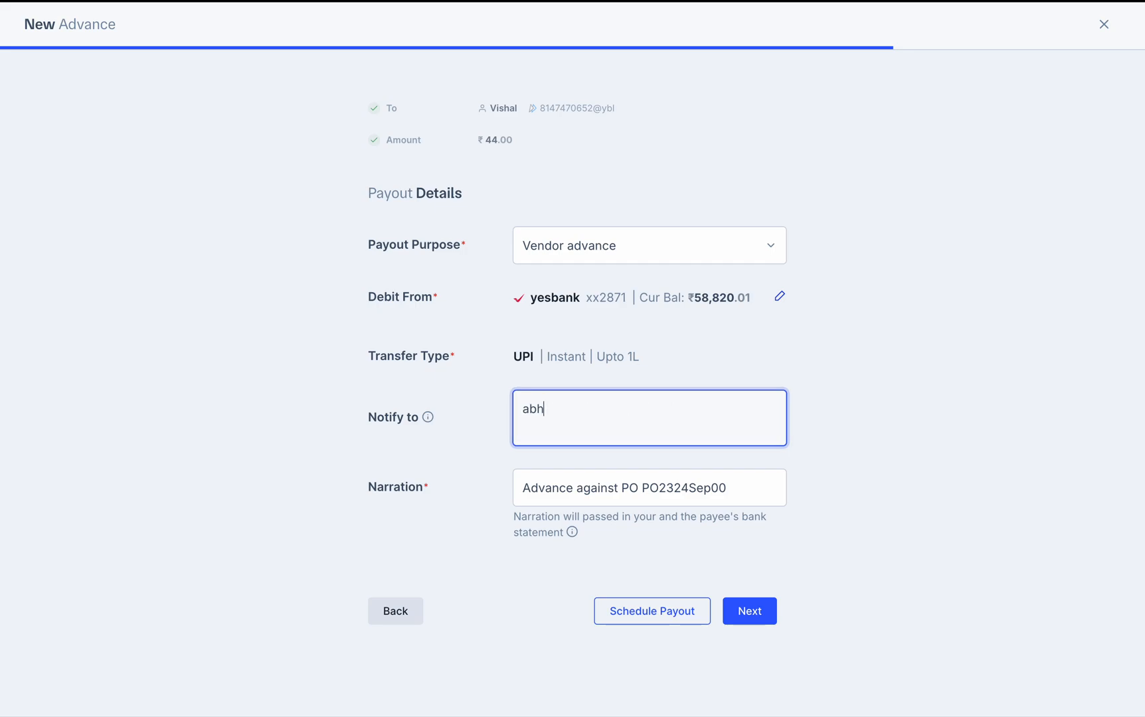
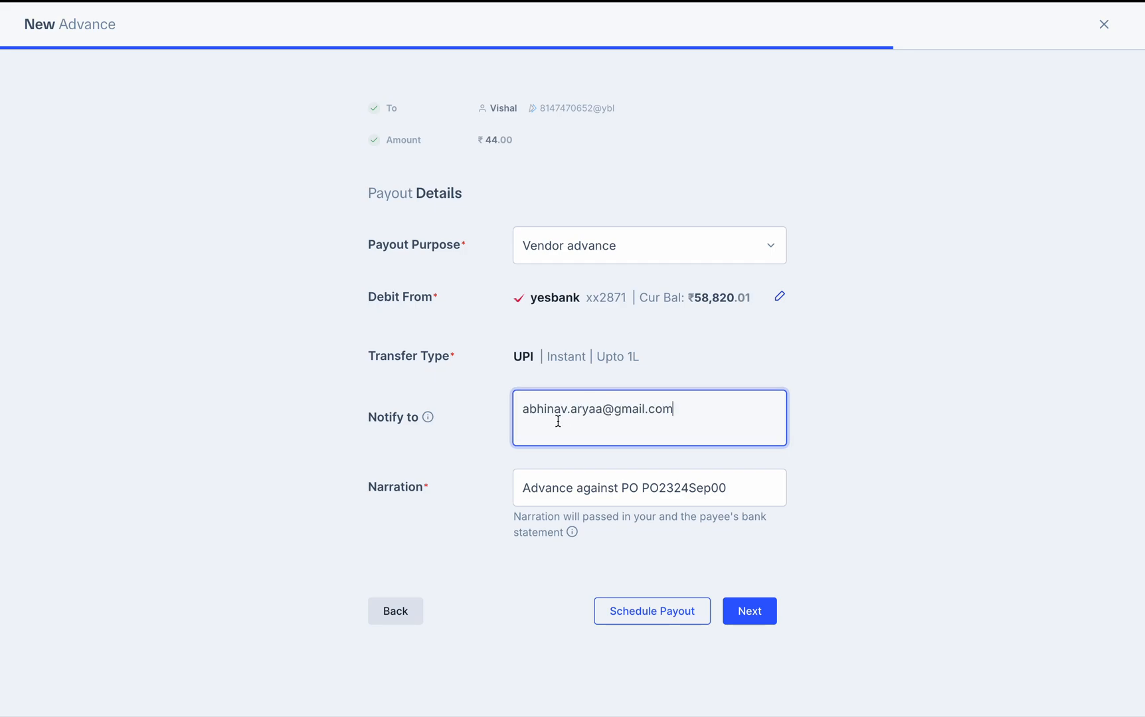
click(429, 419)
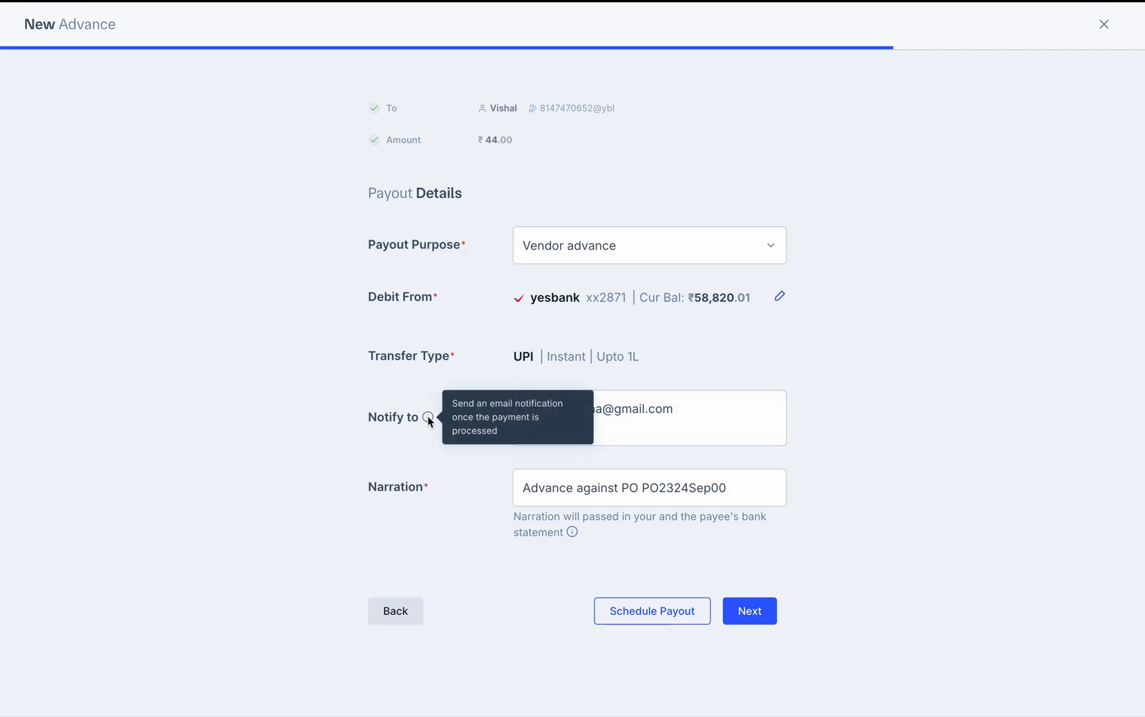
click(709, 412)
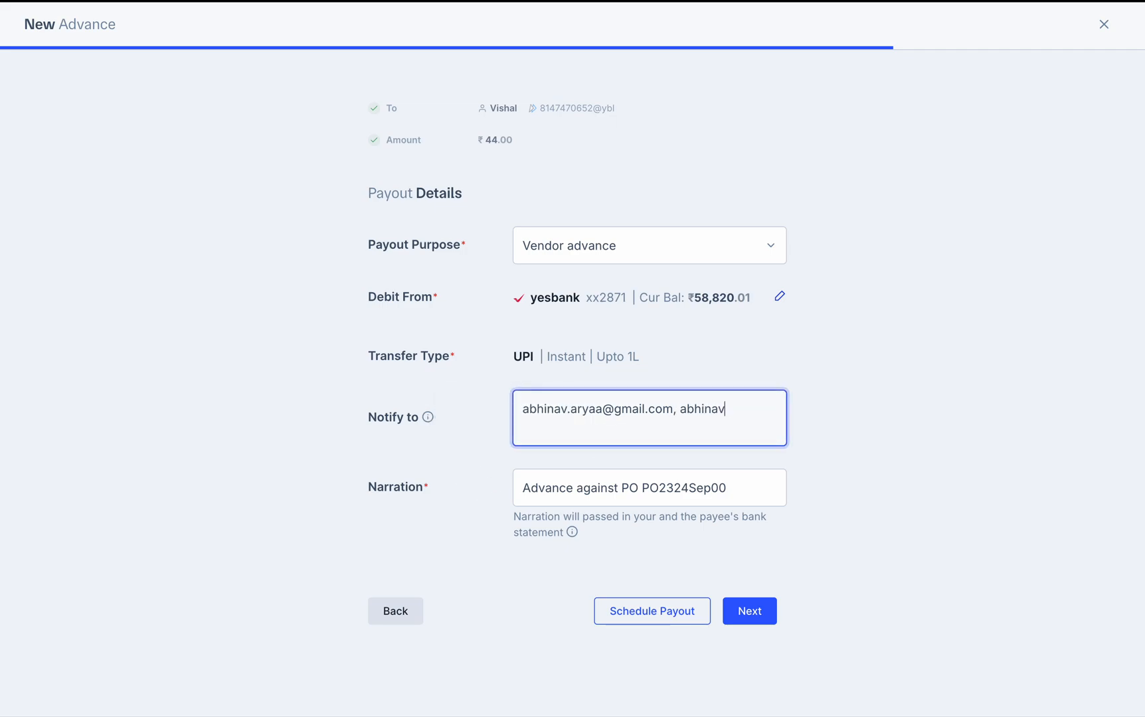
click(741, 615)
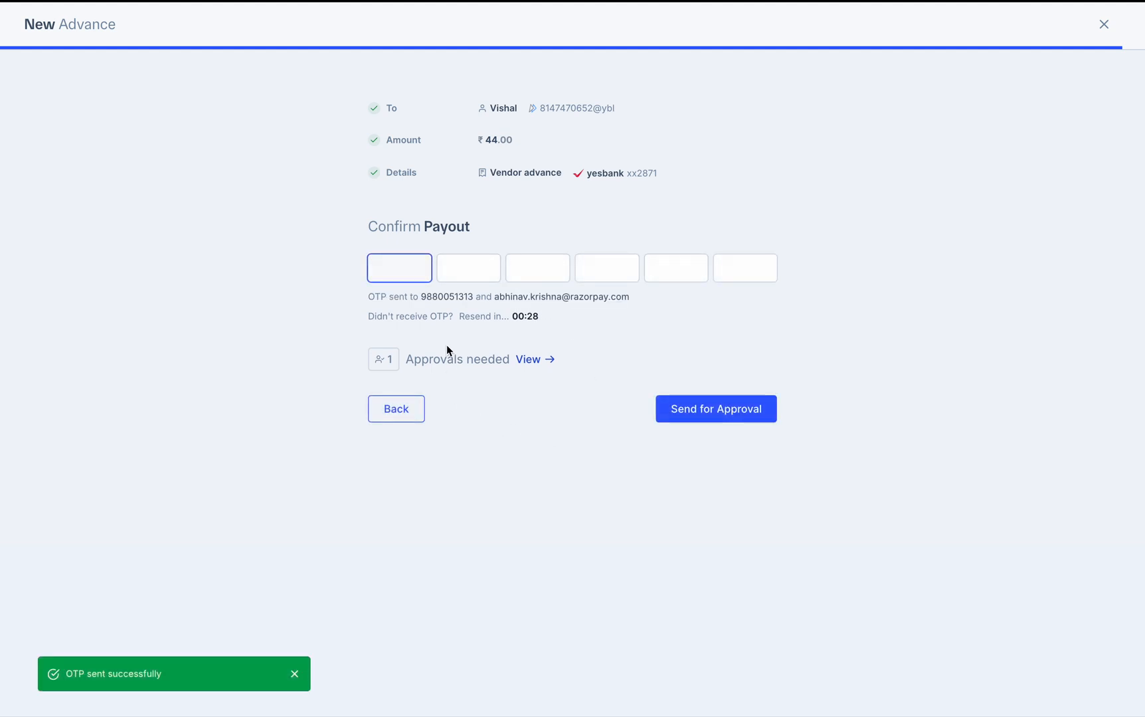
View the Admin approver required for the ₹44 payout, then close the approvers panel
click(538, 362)
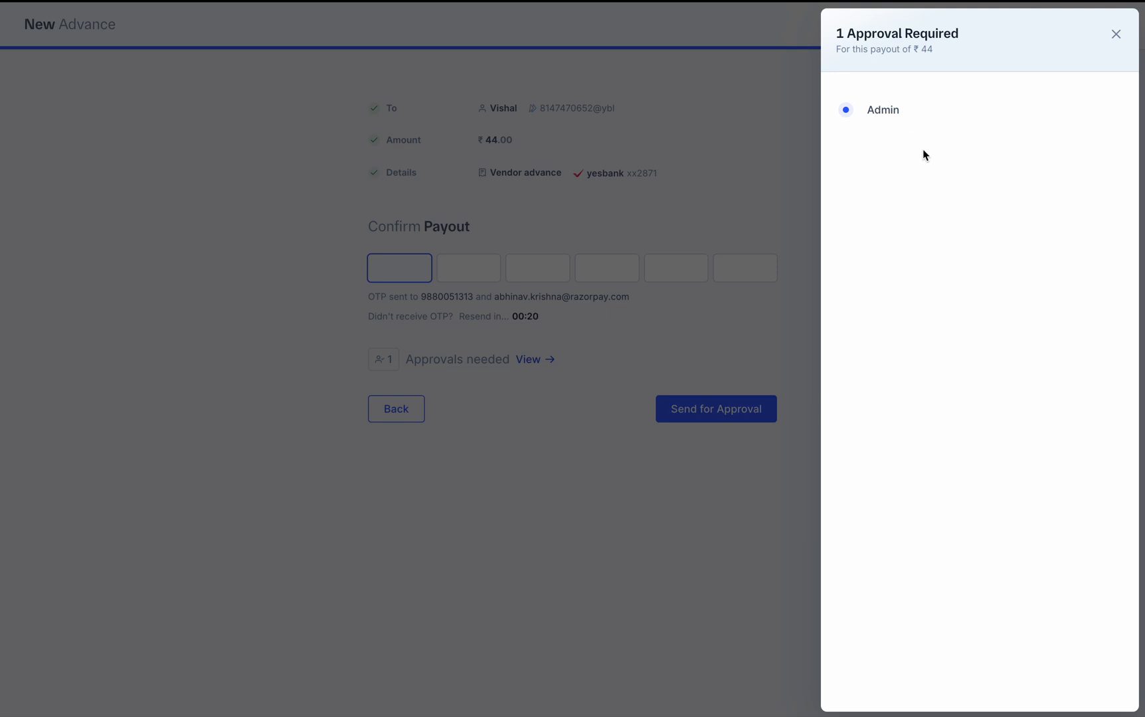
click(1116, 35)
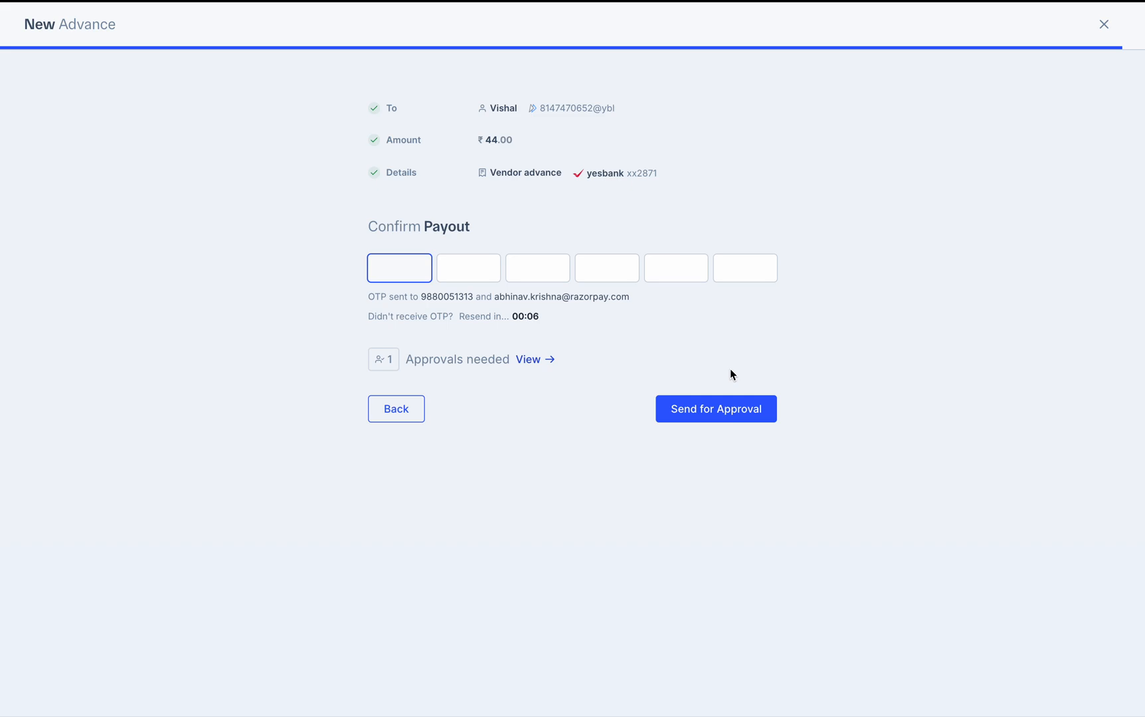
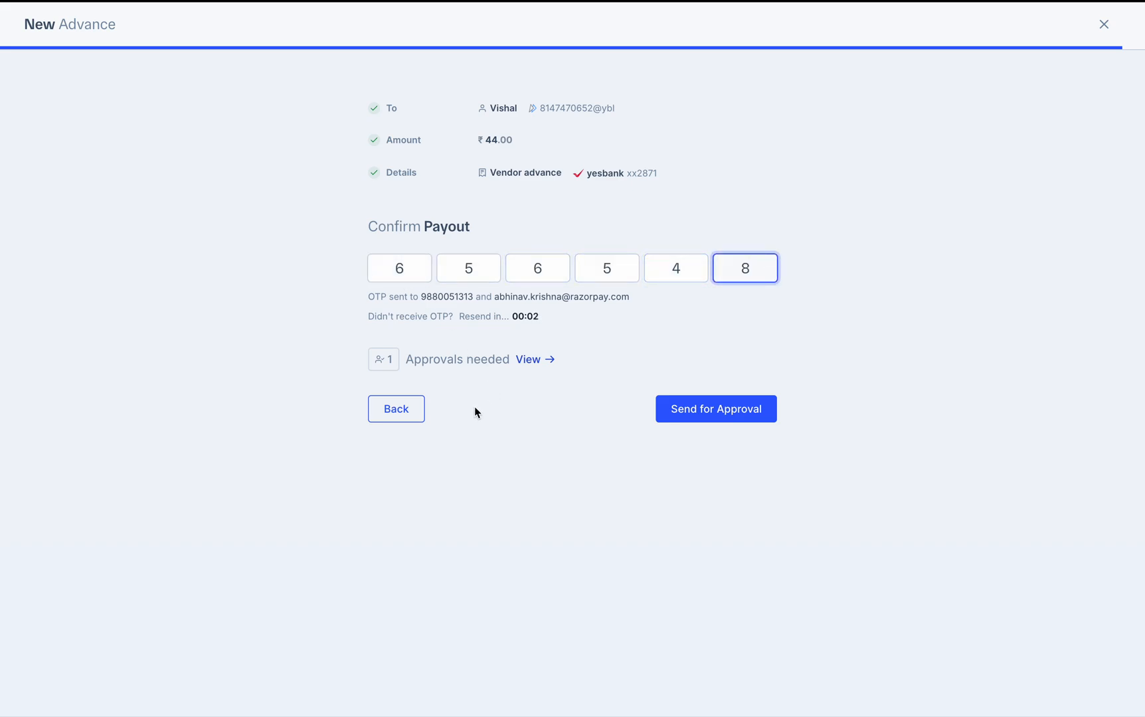
Enter the six-digit OTP and send the ₹44 vendor advance for approval
click(703, 407)
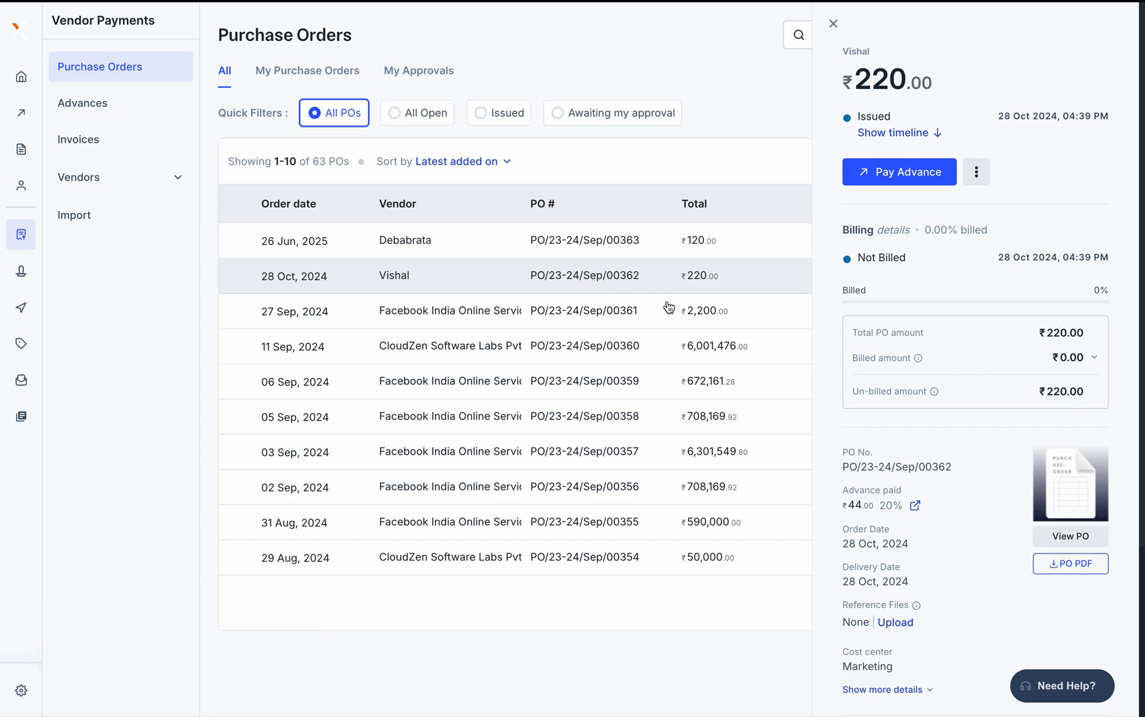
Check the Pending ₹44 advance on PO/23-24/Sep/00362, then return to the Purchase Orders list
scroll(970, 333, down, 3)
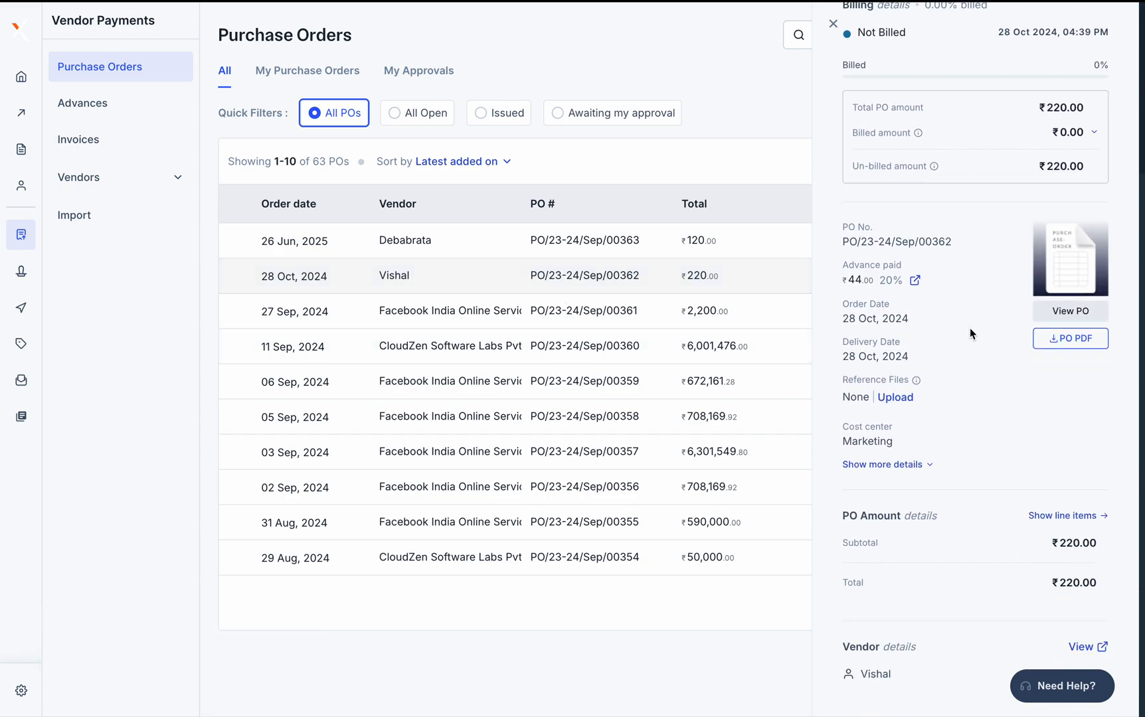
click(916, 281)
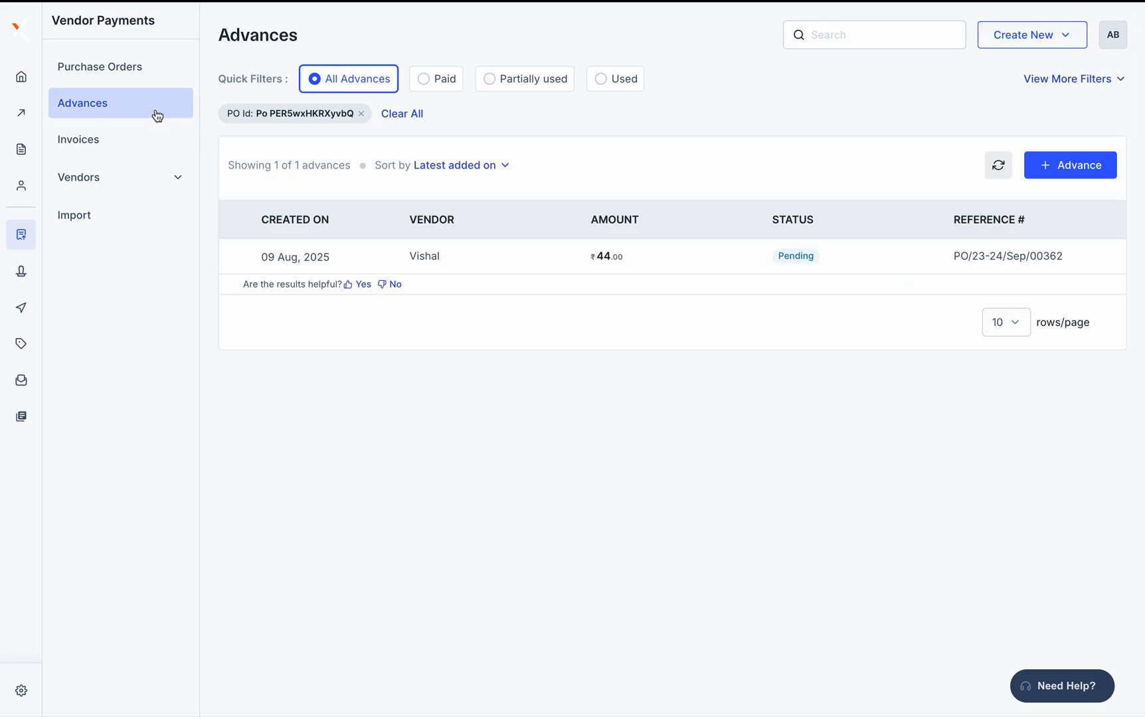
click(123, 75)
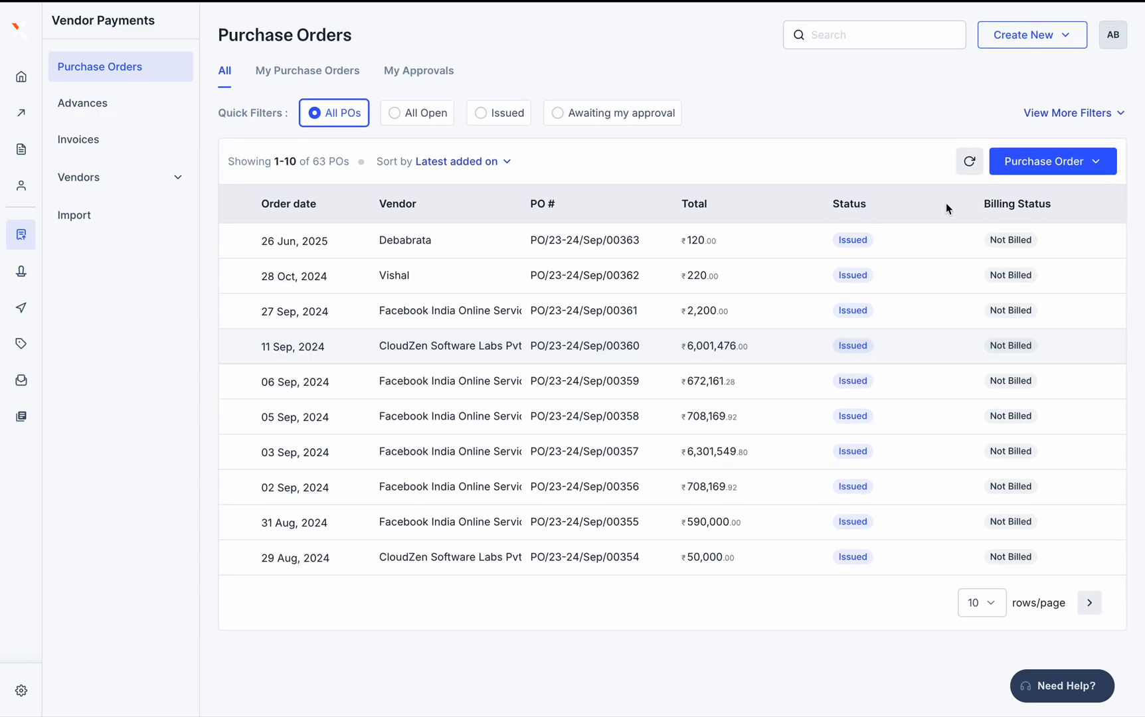
click(1116, 116)
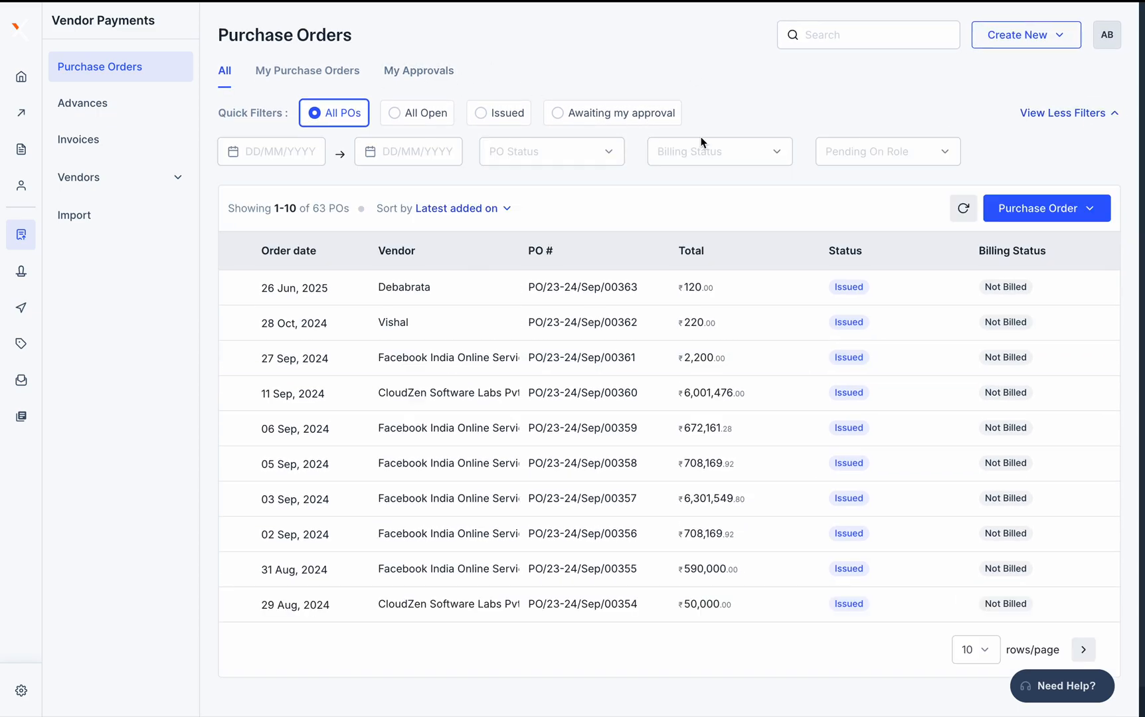
click(719, 160)
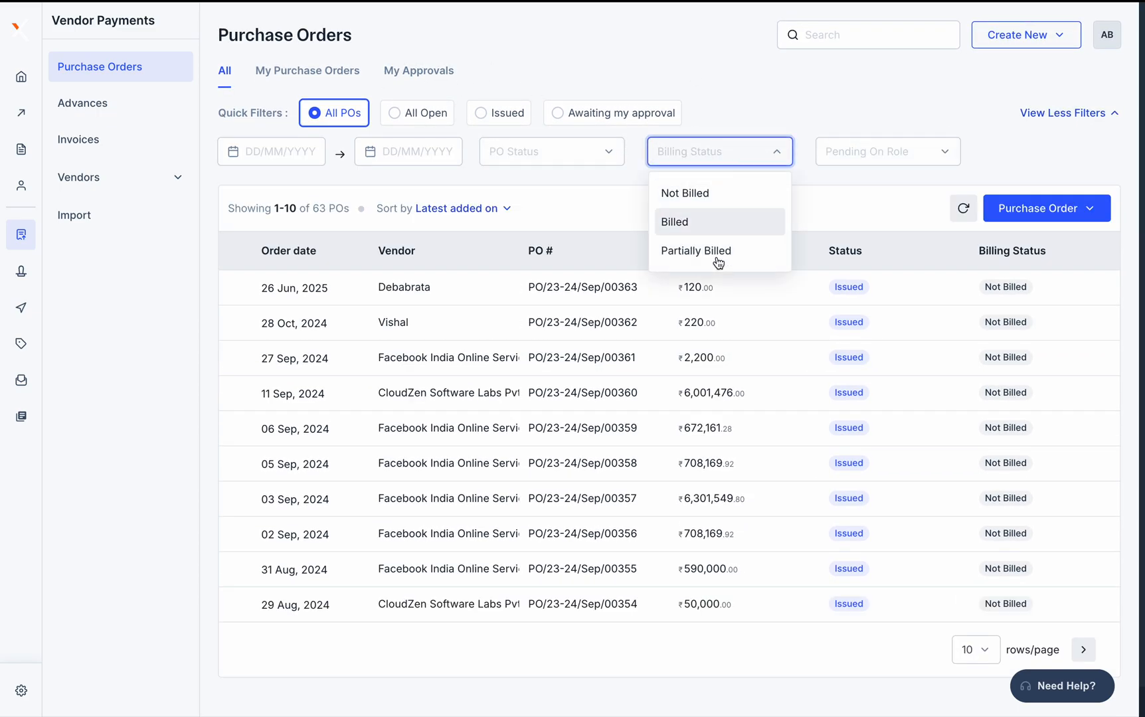
click(859, 148)
click(515, 165)
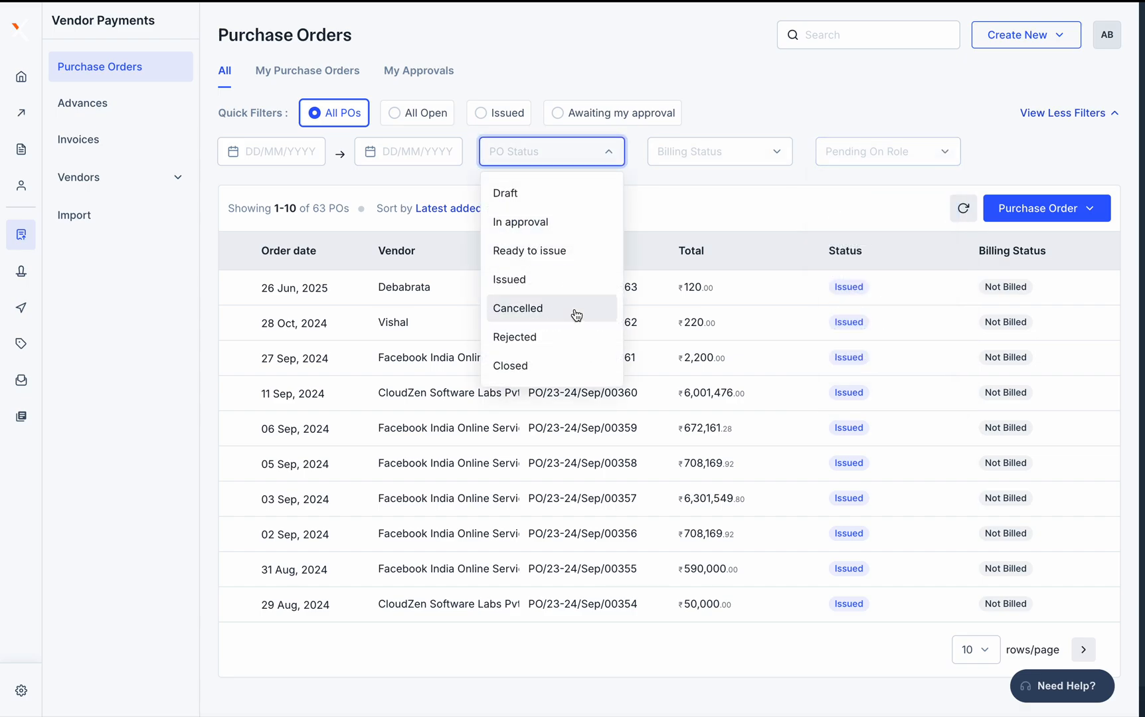
click(536, 193)
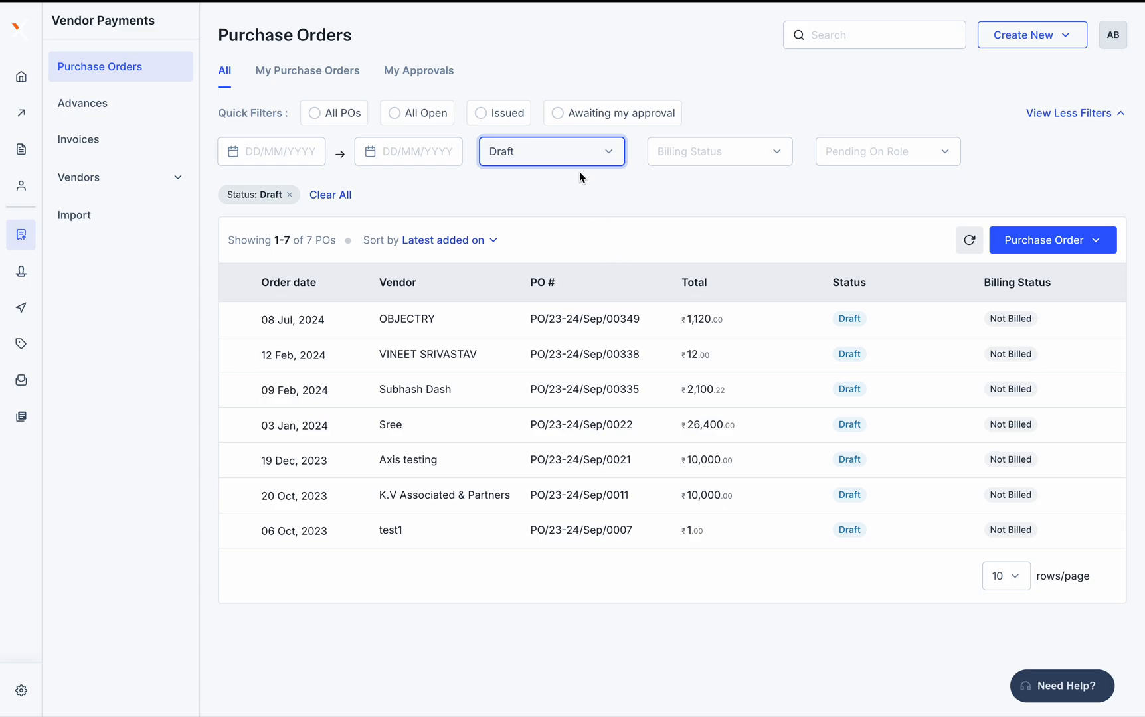
click(534, 161)
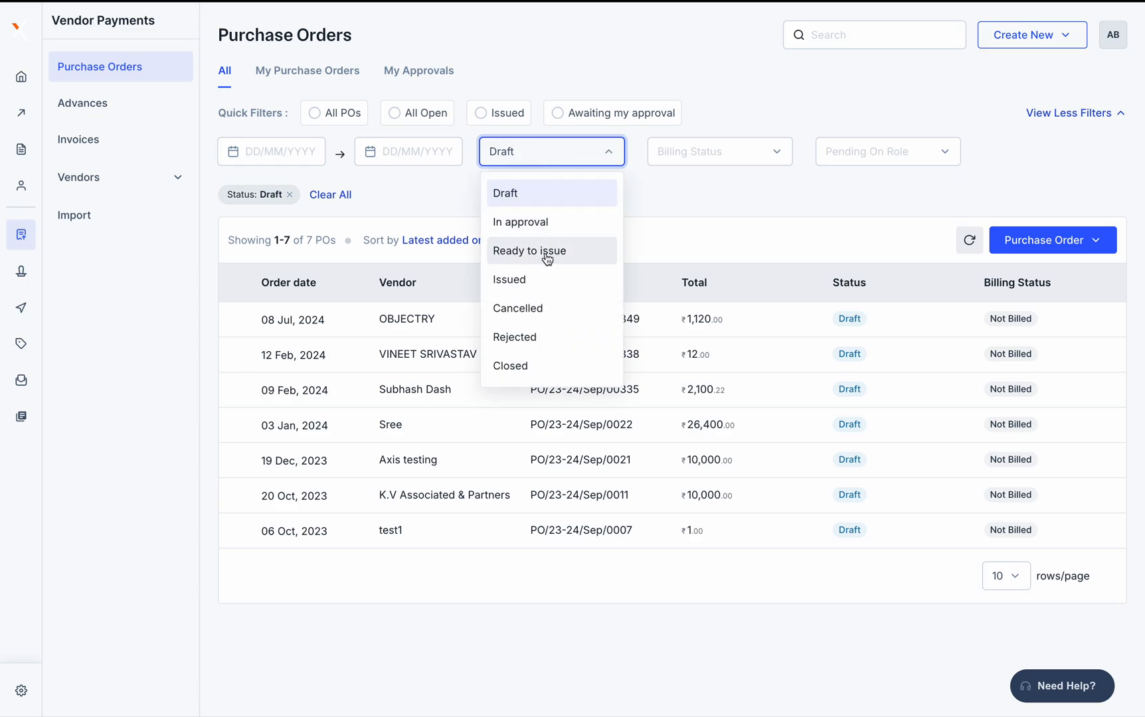
click(540, 281)
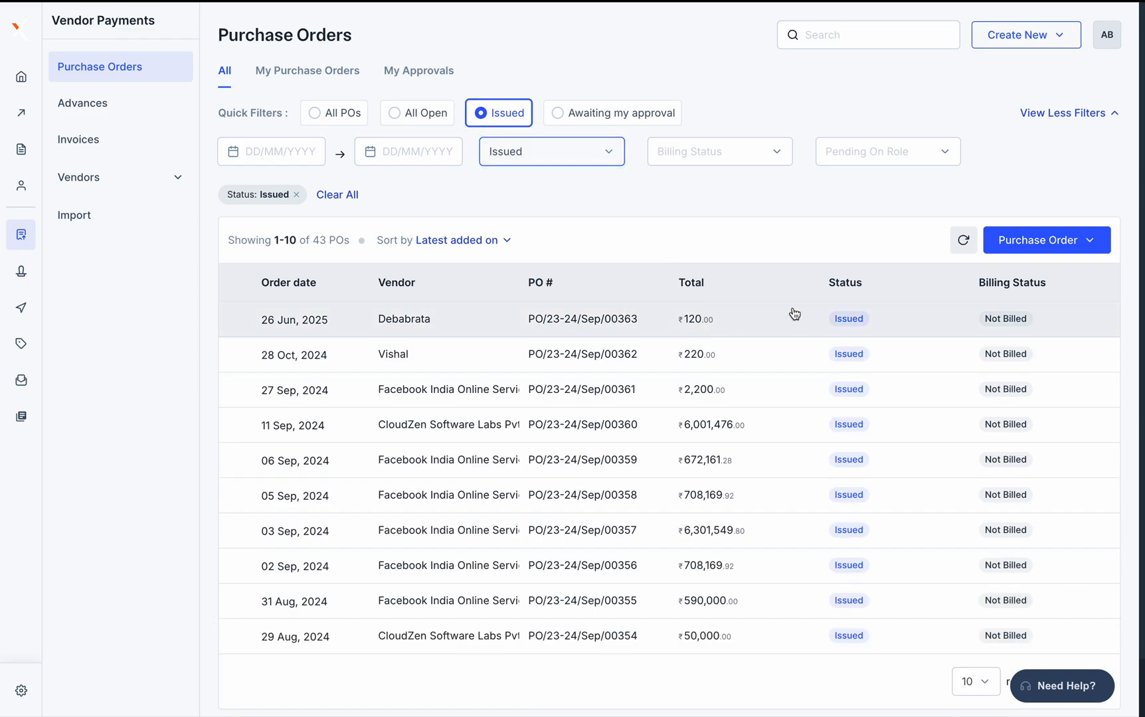
click(731, 314)
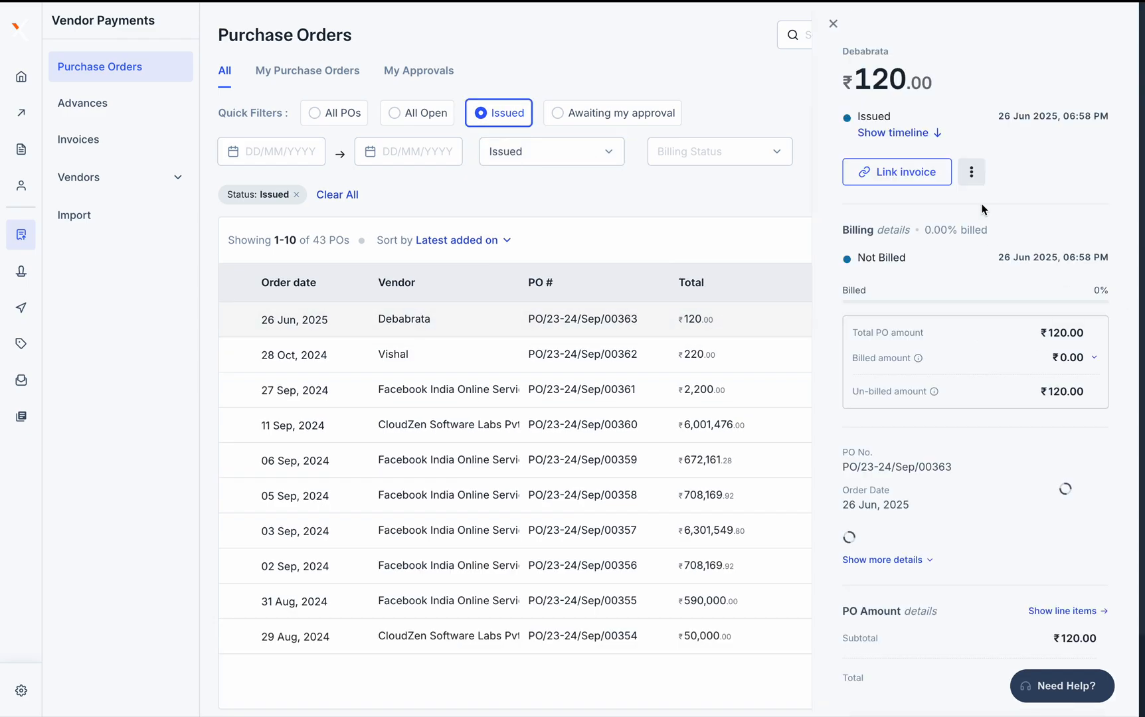
click(912, 172)
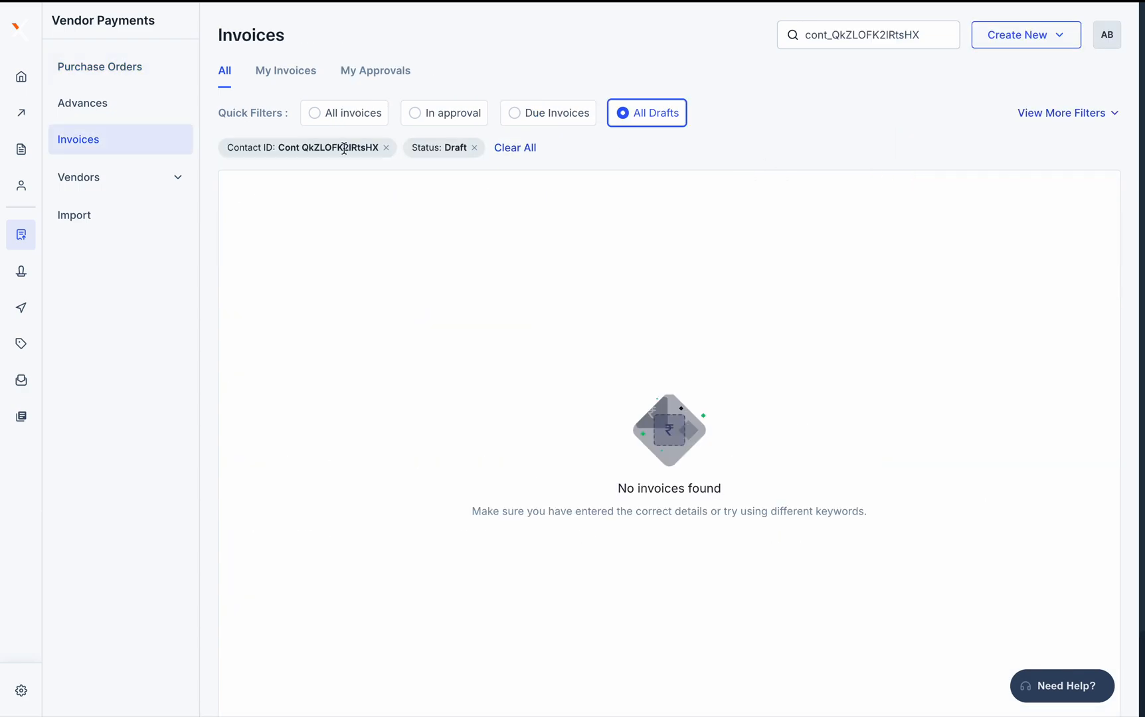
click(146, 74)
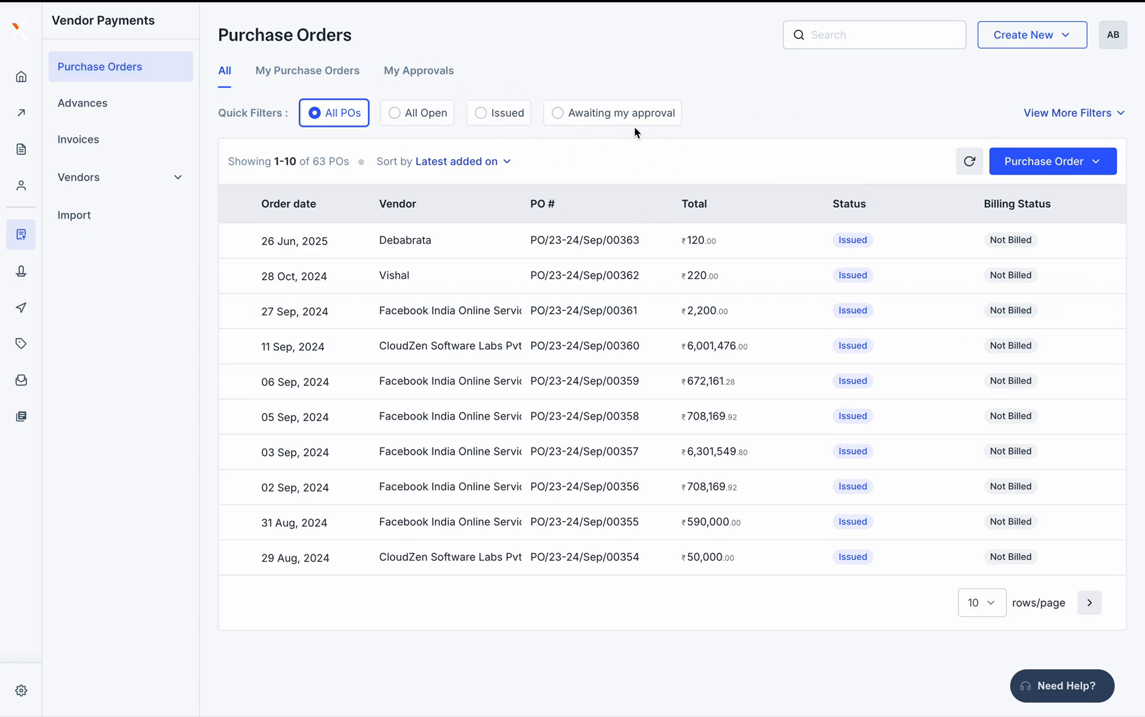
Filter the purchase orders to Cancelled status
click(1123, 119)
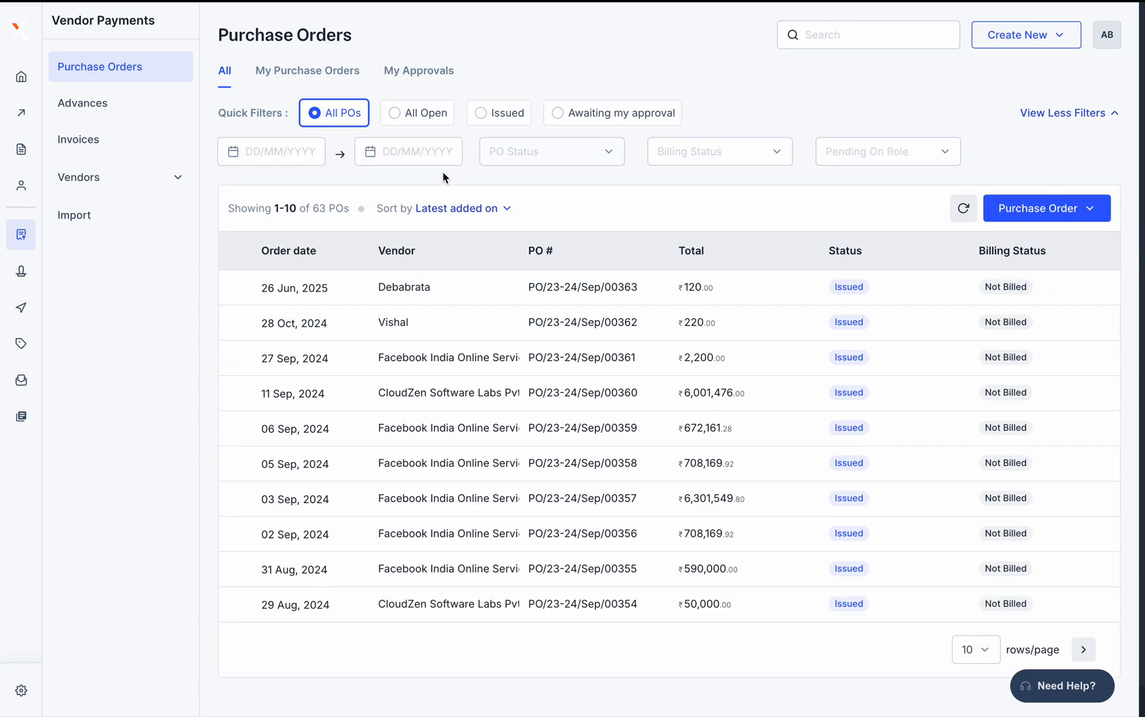
click(527, 150)
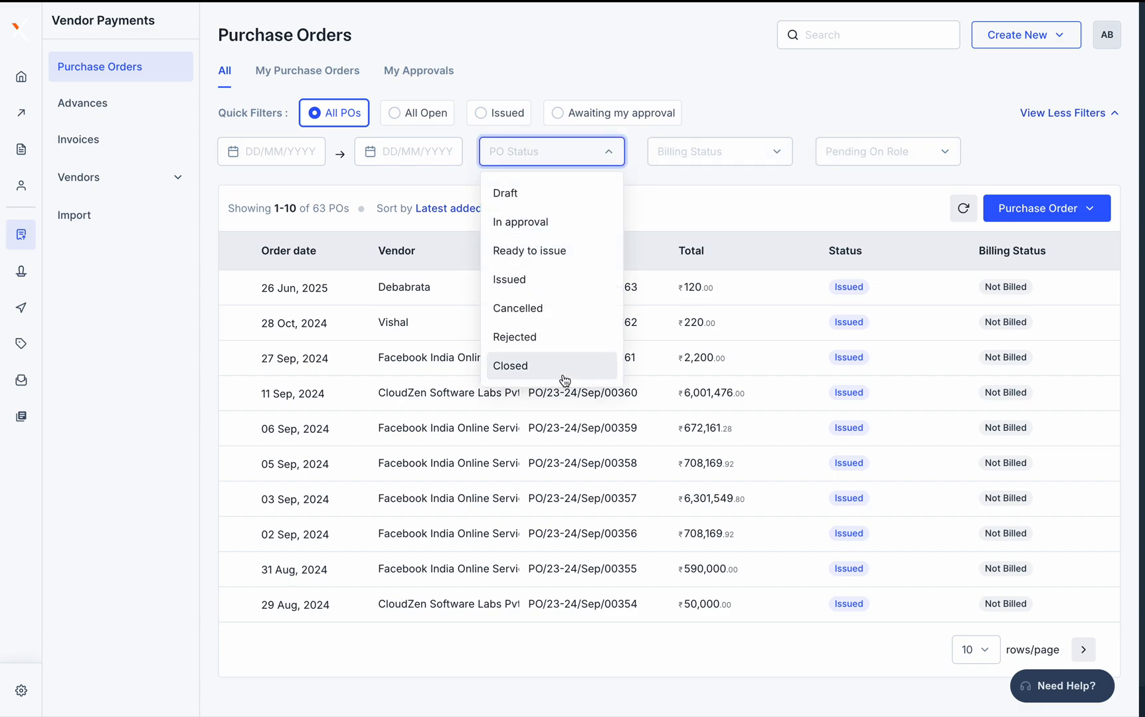
click(543, 314)
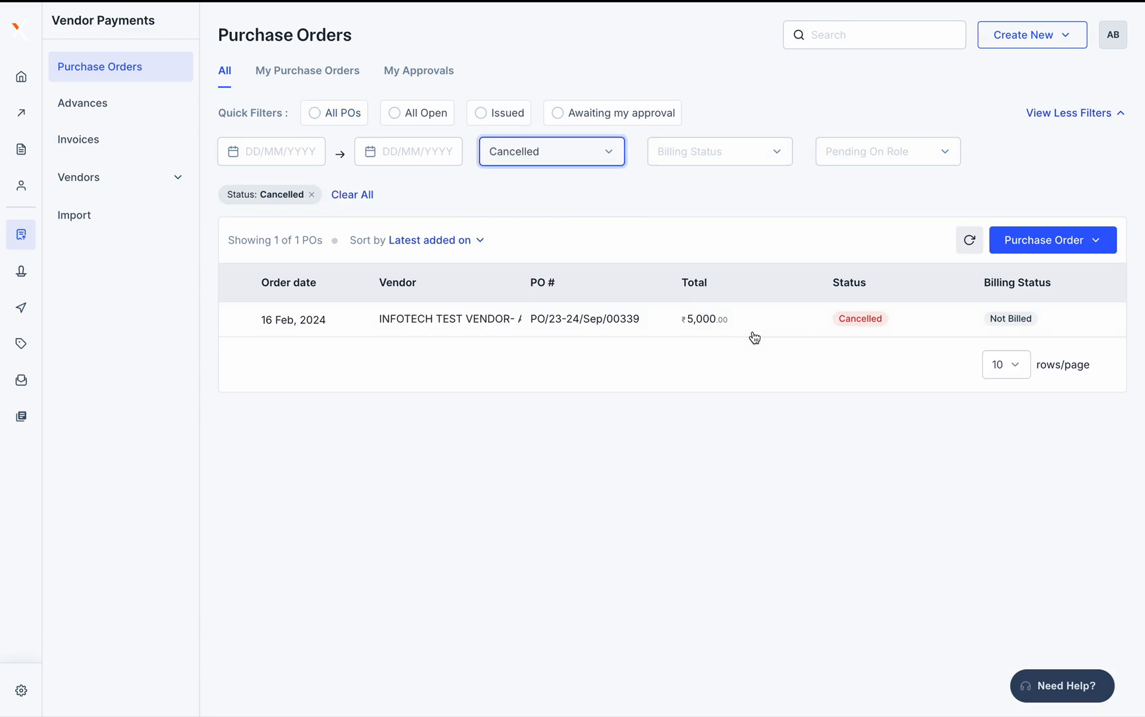
Review the cancelled ₹5,000 PO's timeline and line items, then close its details
click(879, 321)
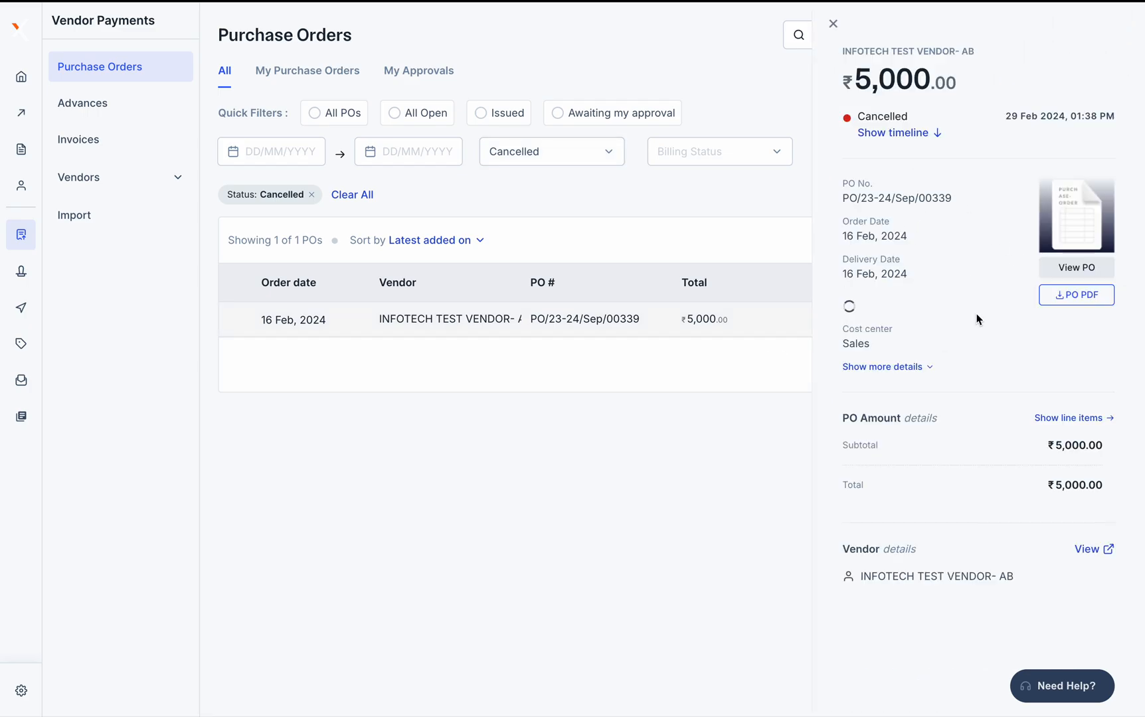
click(901, 134)
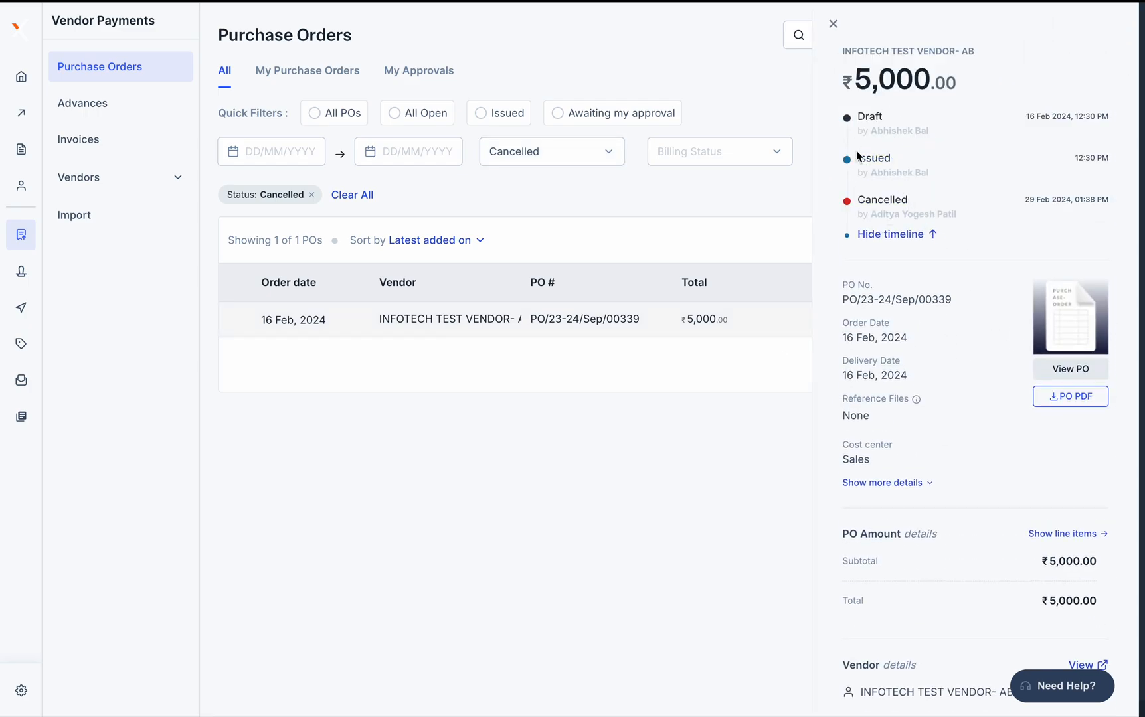
click(899, 235)
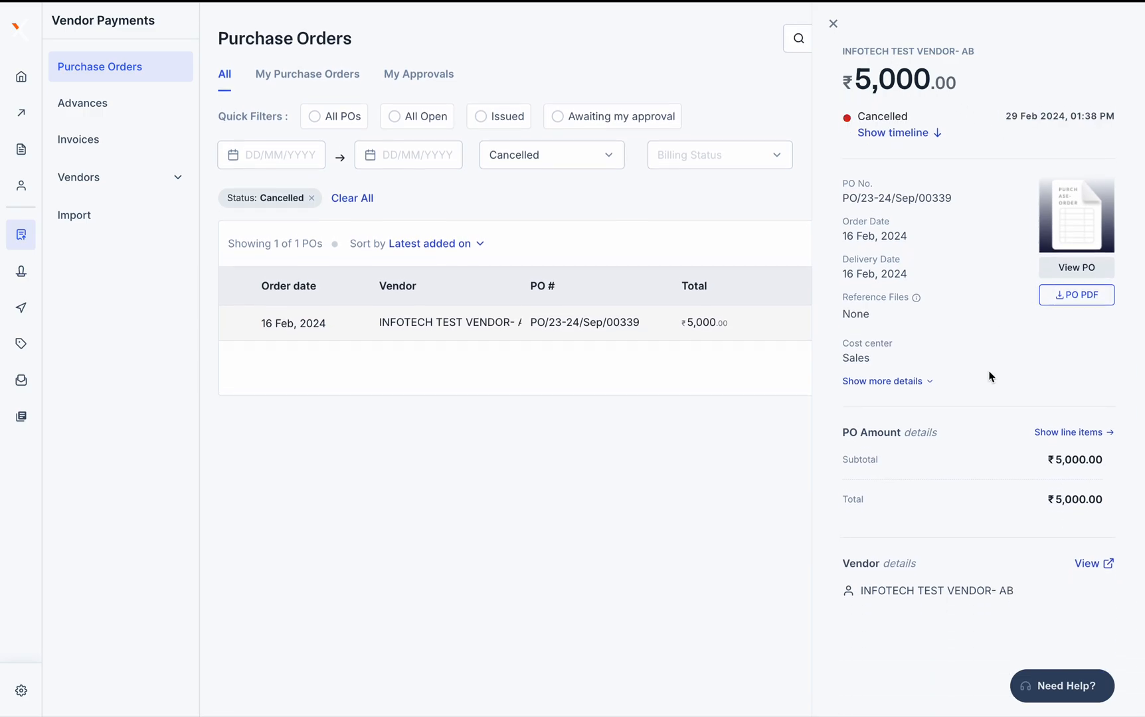
click(1083, 433)
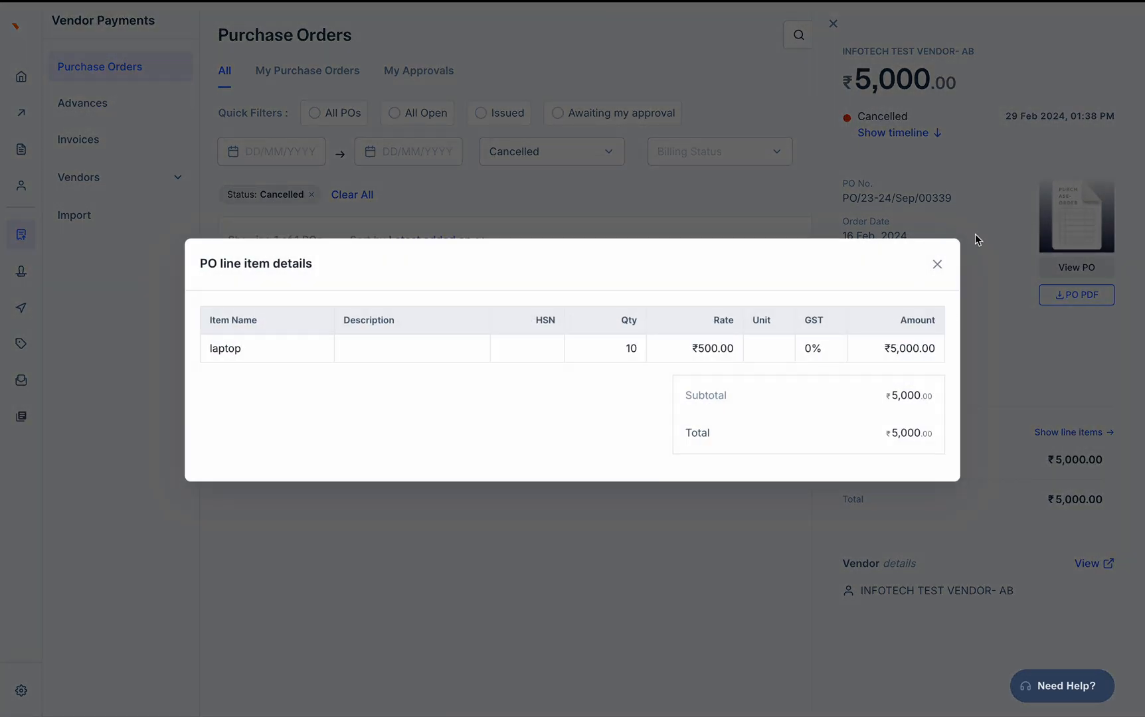
click(937, 265)
click(833, 23)
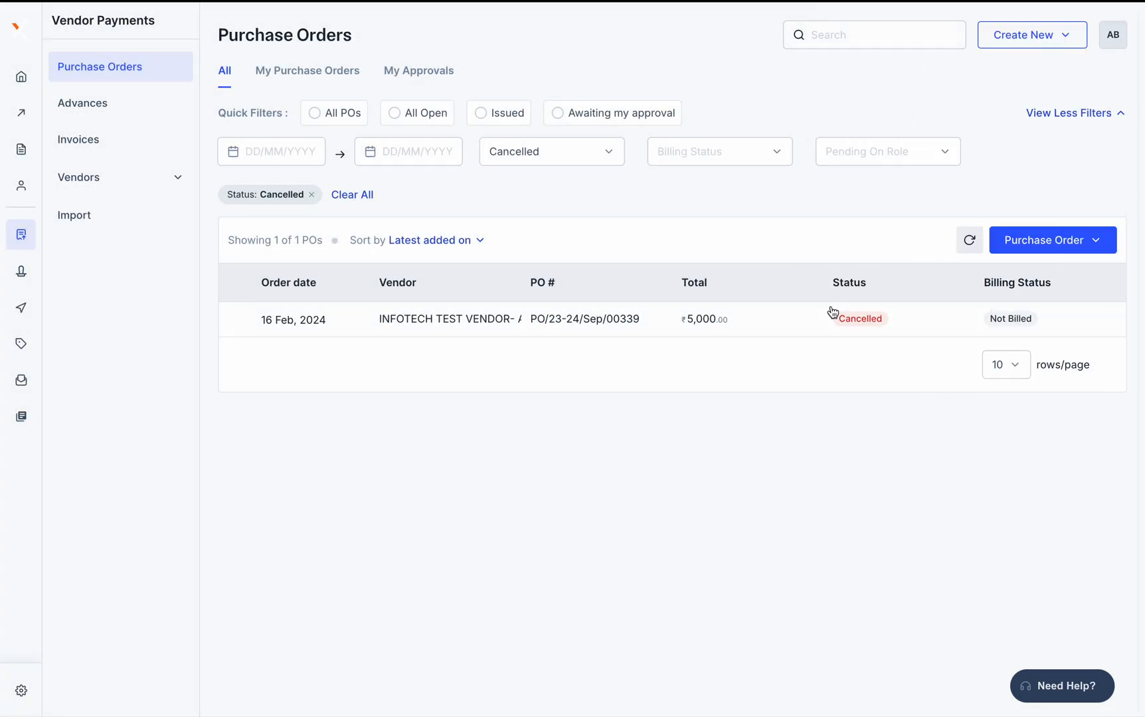
Switch the status filter to Closed and open PO/23-24/Sep/00343
click(504, 147)
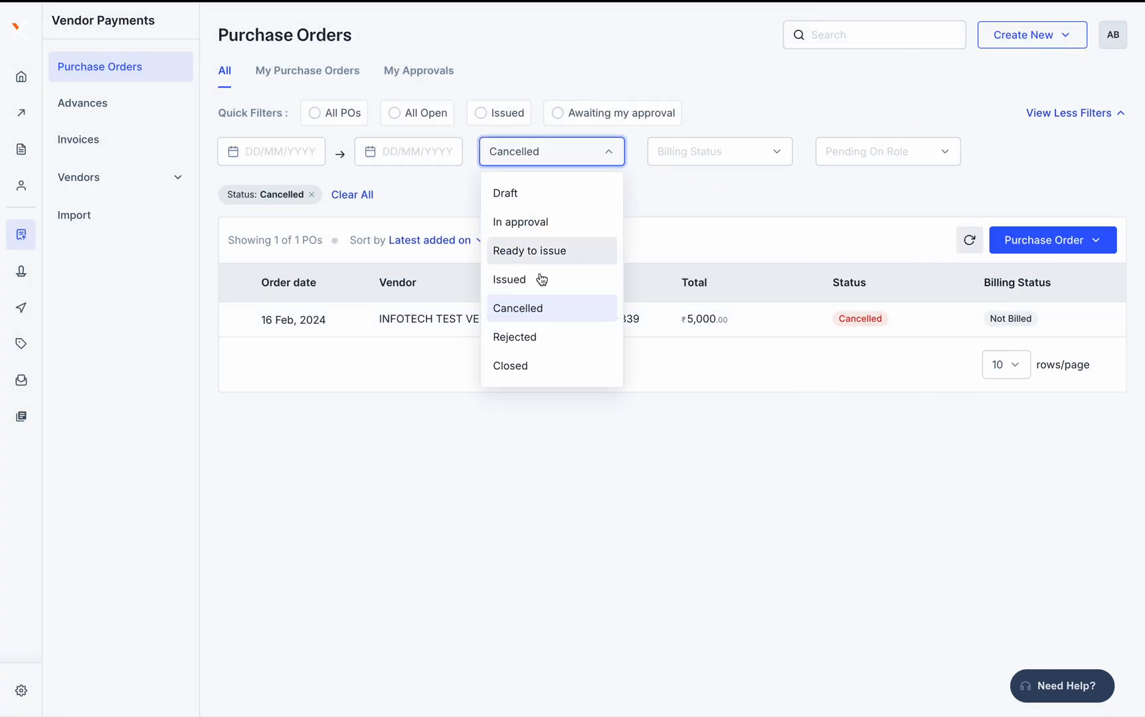
click(539, 371)
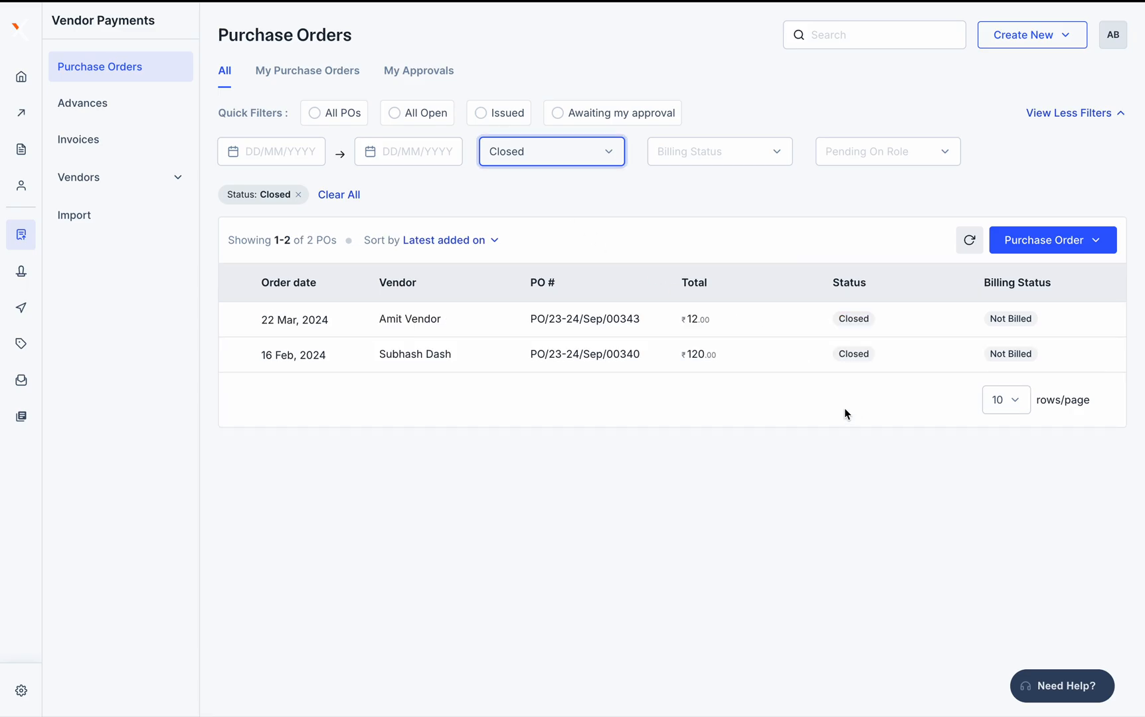
click(677, 325)
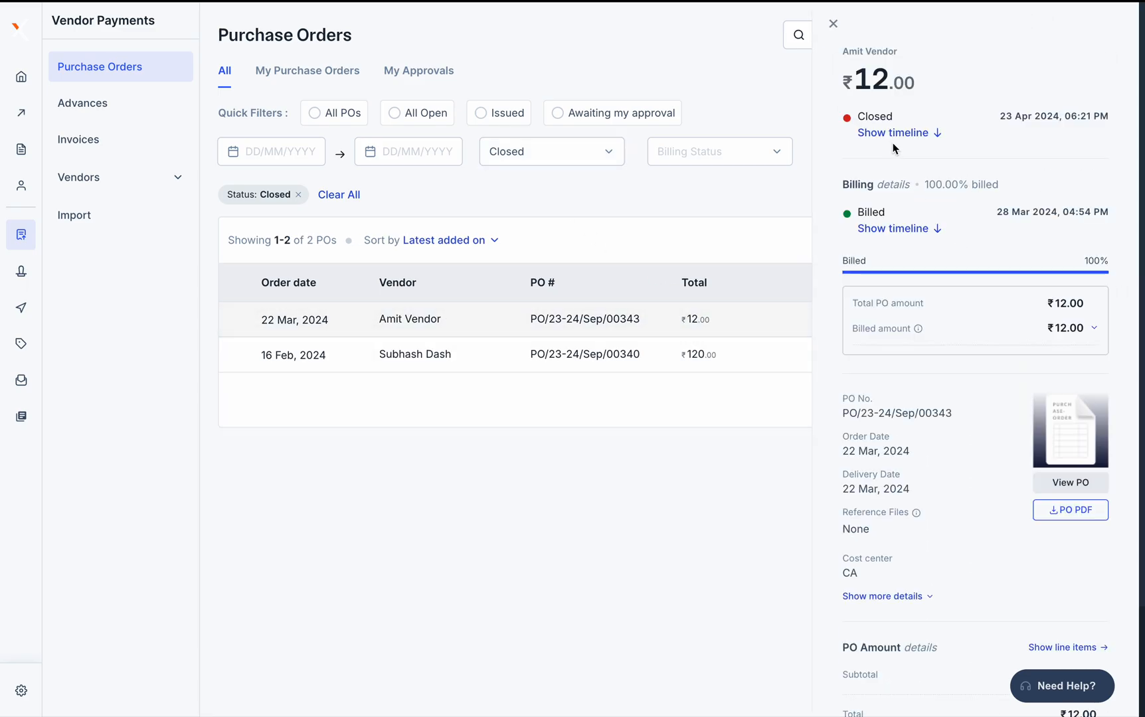
Review the PO's status and billing history, then close the details panel
click(893, 134)
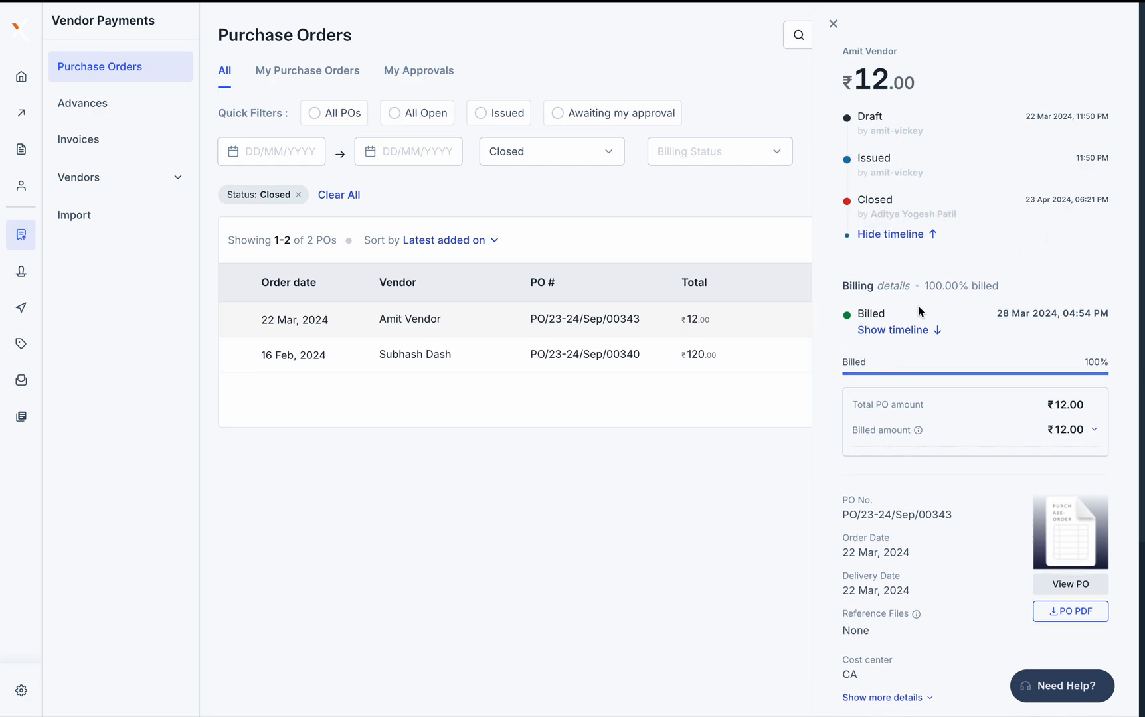
click(922, 334)
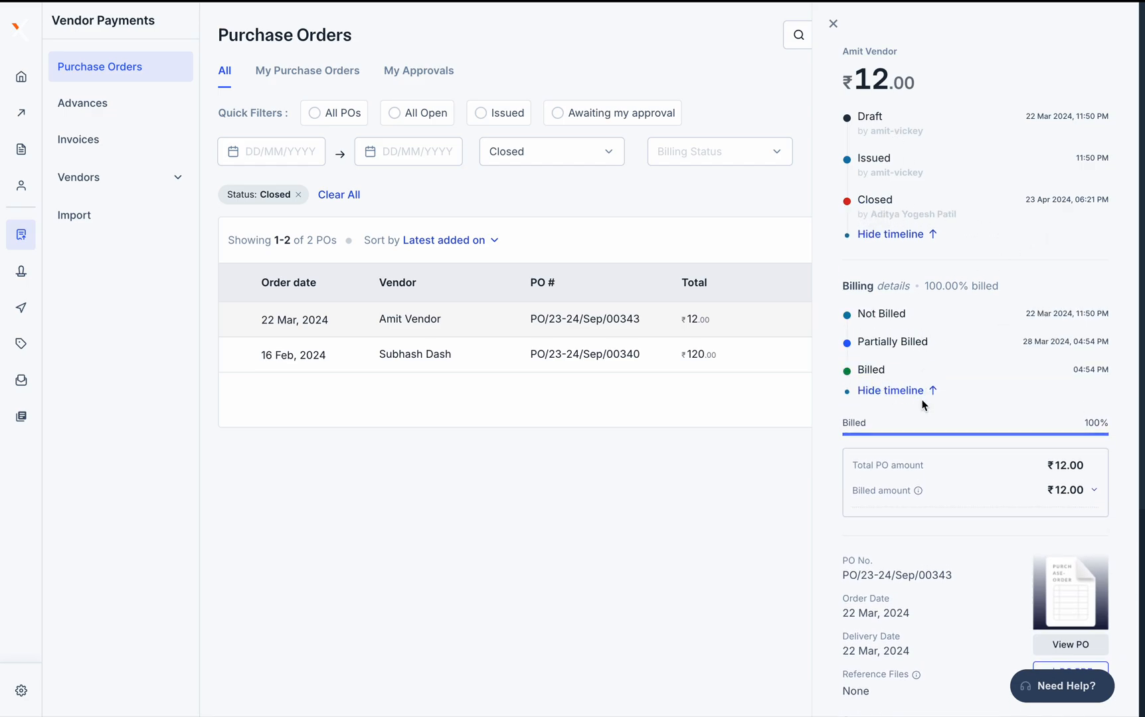
scroll(921, 400, down, 5)
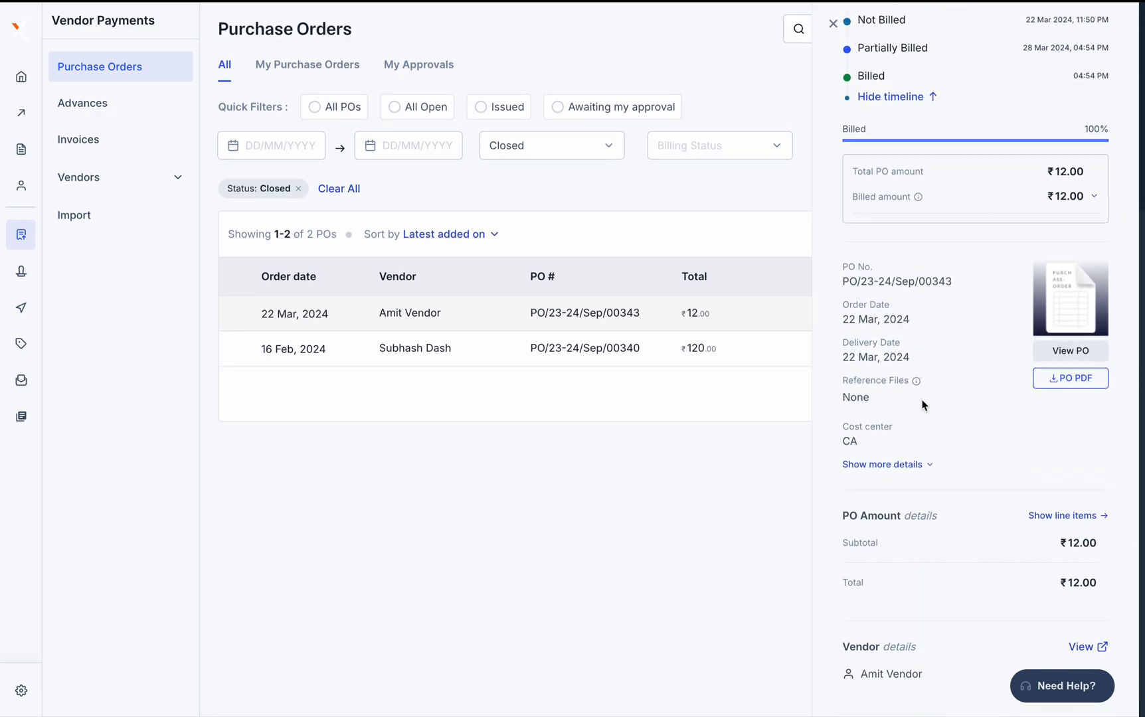
scroll(1088, 577, up, 5)
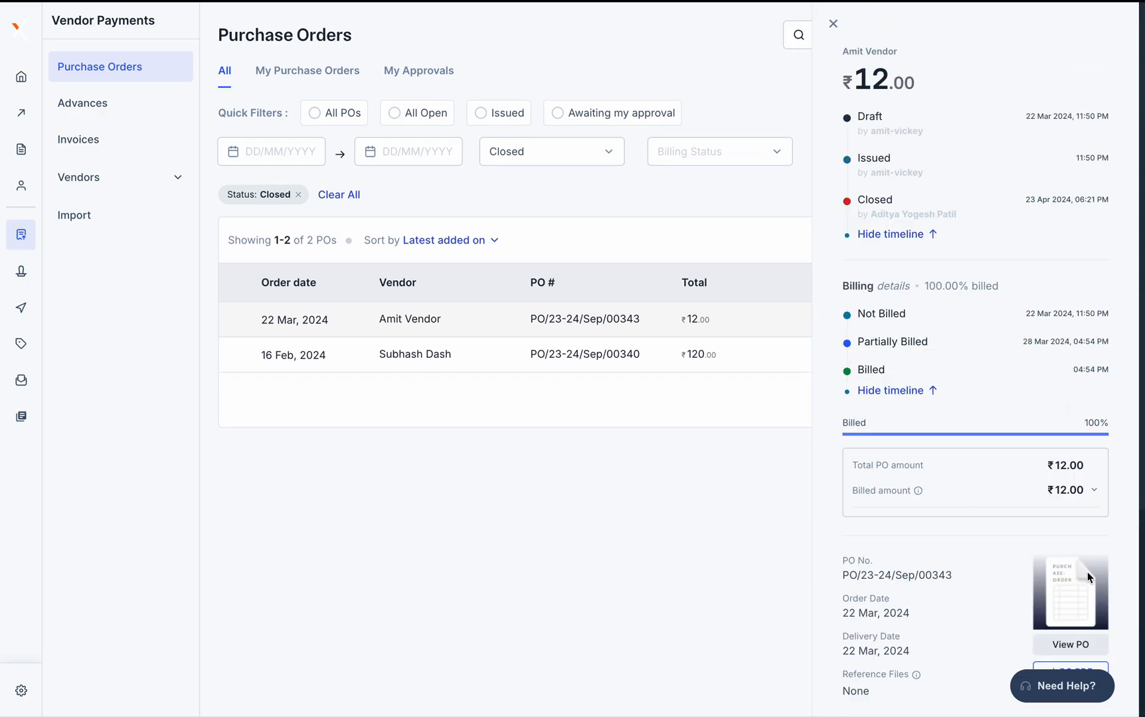
click(911, 239)
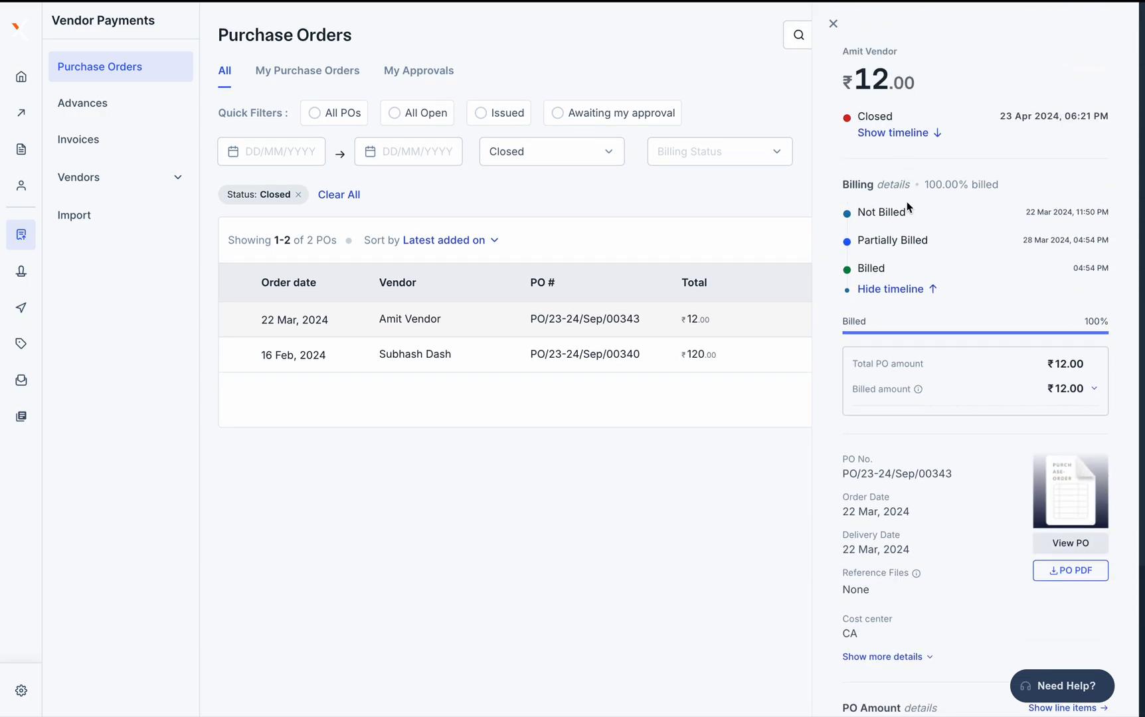
click(895, 289)
scroll(975, 494, down, 2)
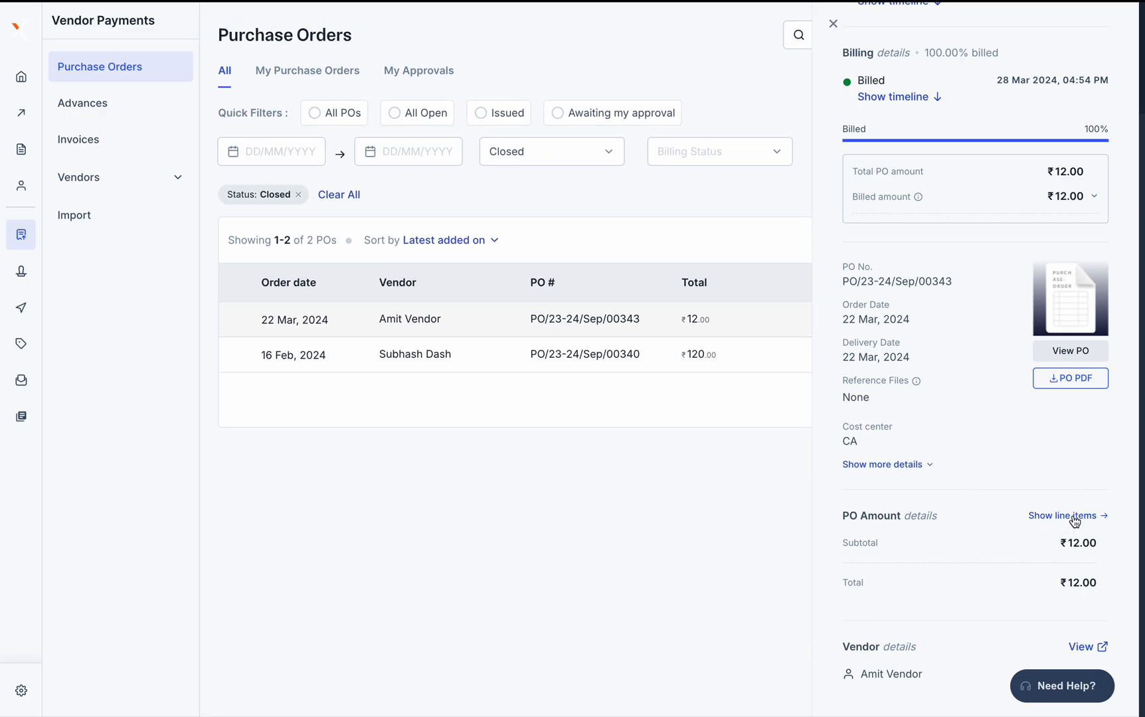
scroll(1069, 525, up, 2)
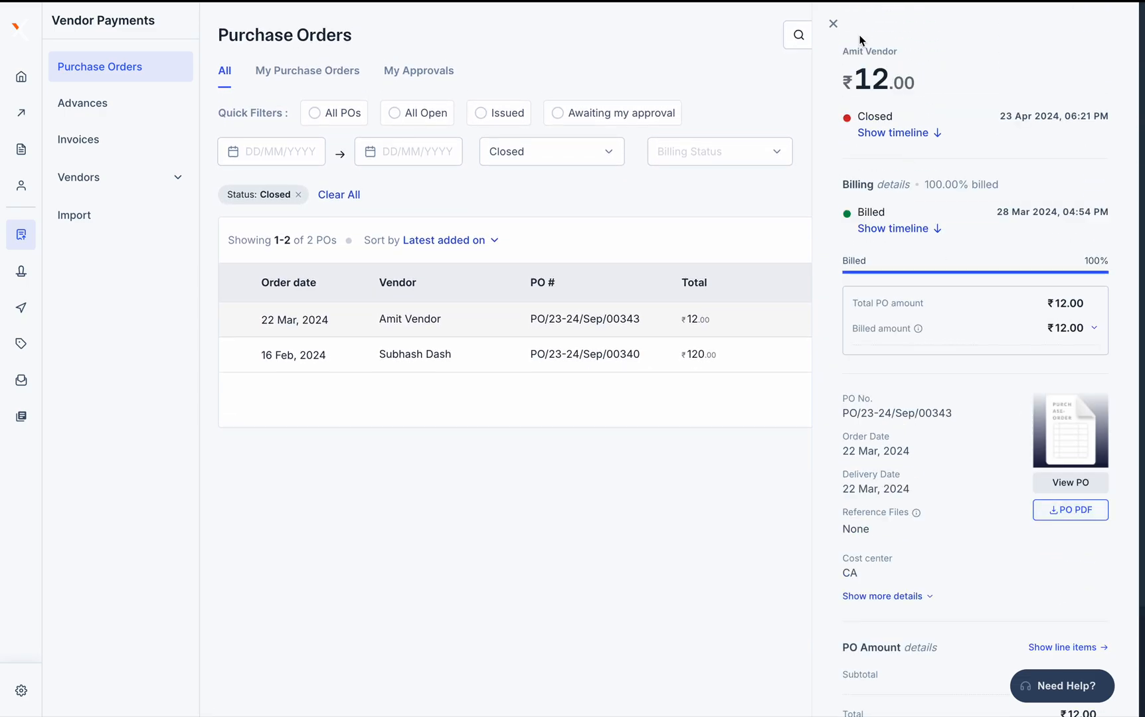
click(835, 24)
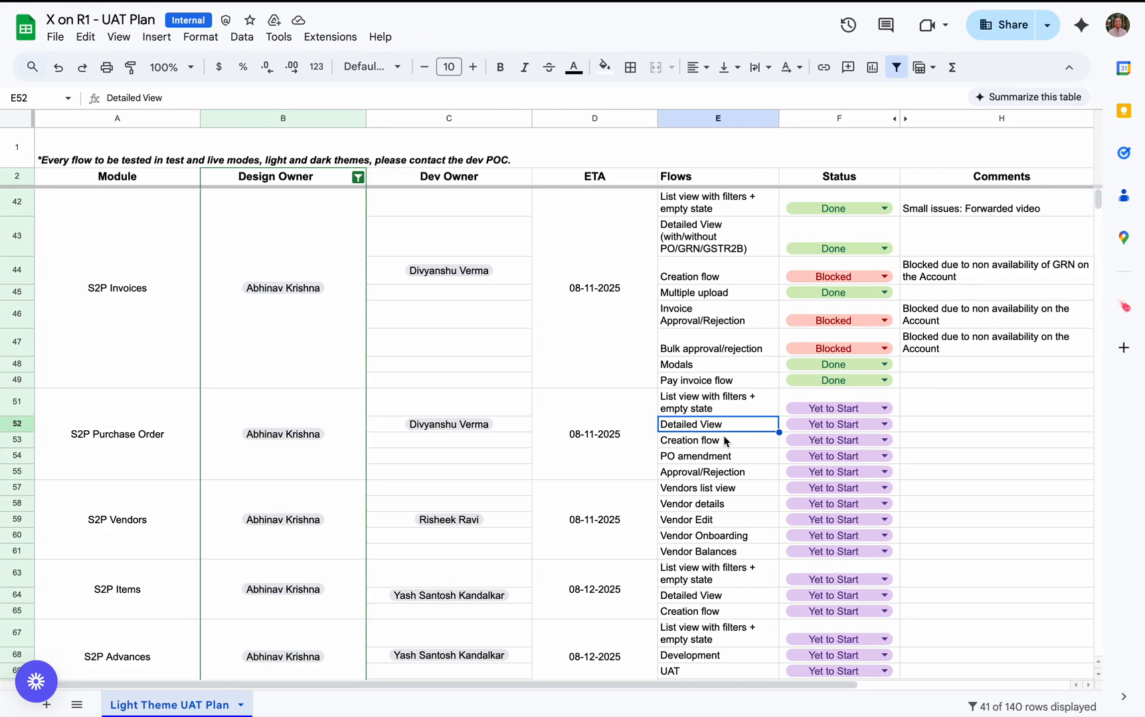
Select the Creation flow and PO amendment rows (E53, E54) in the UAT plan
click(724, 442)
click(735, 455)
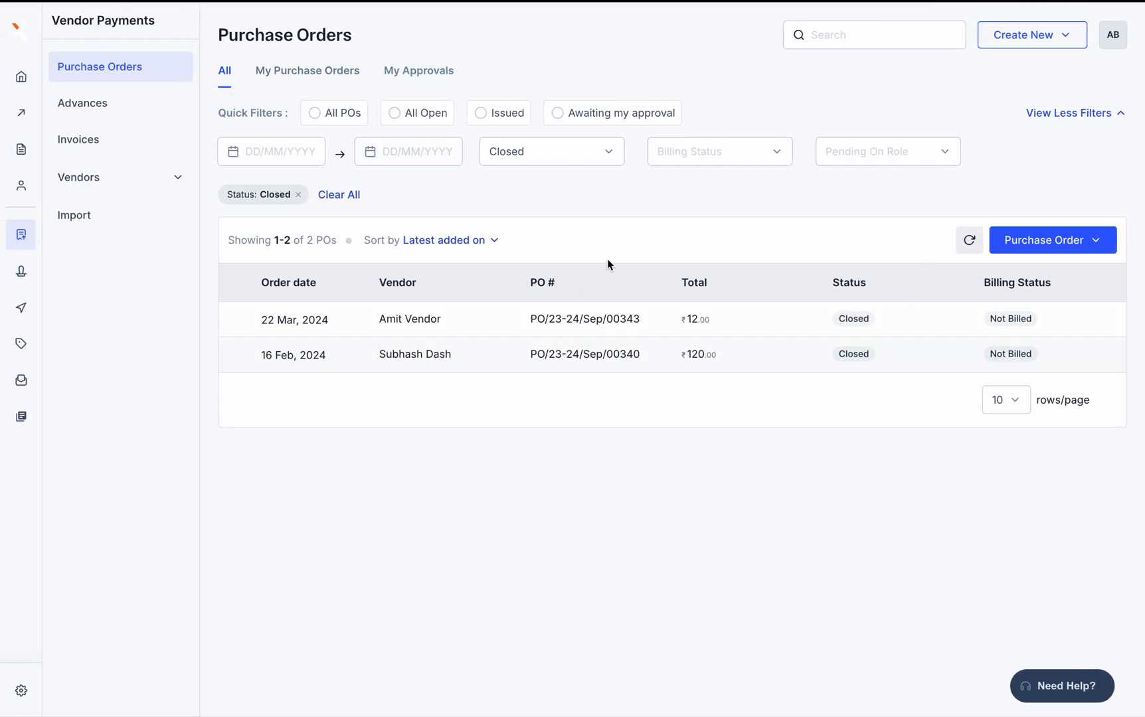
Filter to Issued purchase orders and open the ₹120 PO/23-24/Sep/00363
click(540, 152)
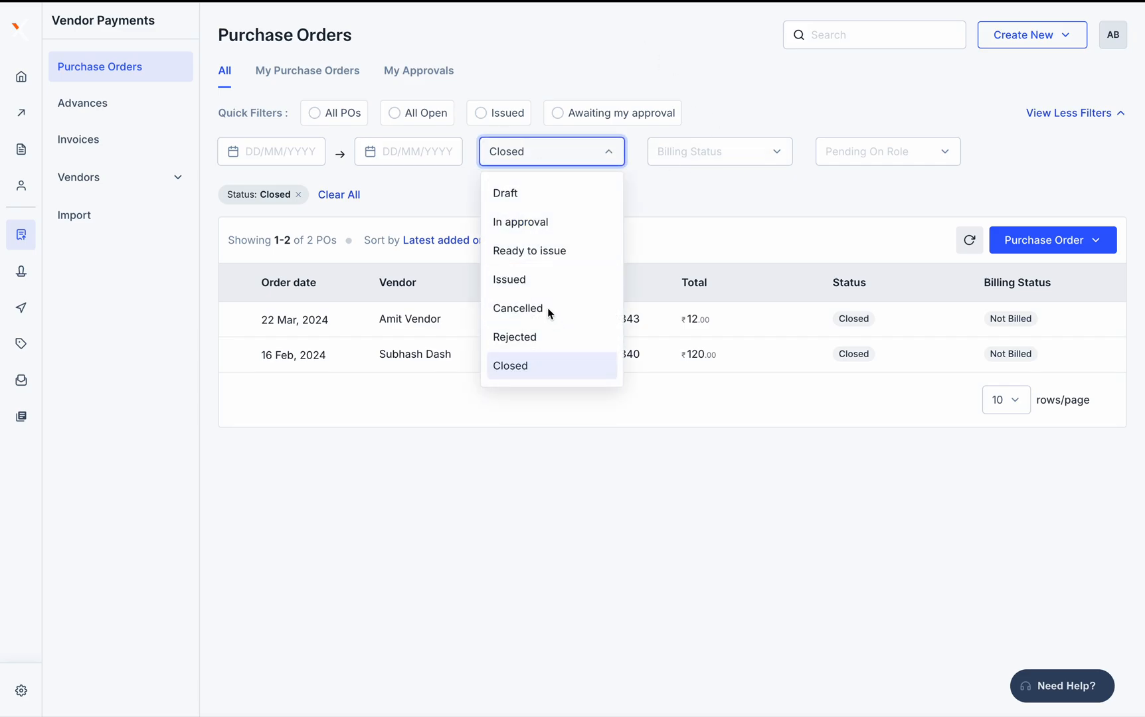
click(534, 282)
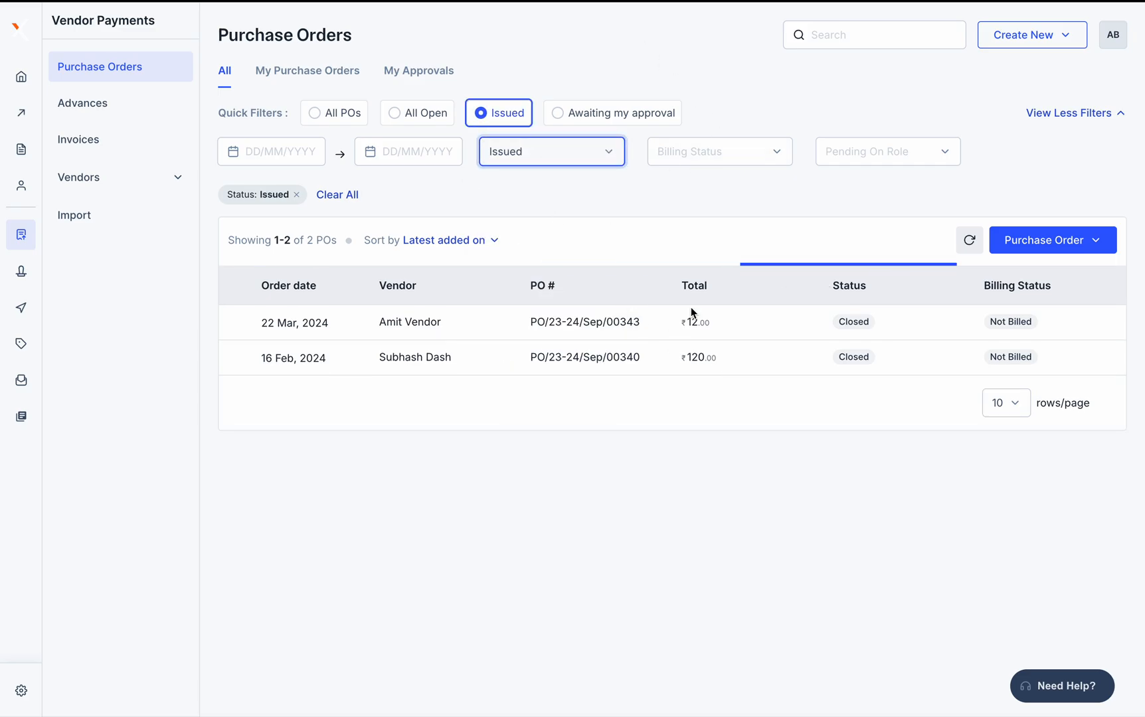
click(763, 310)
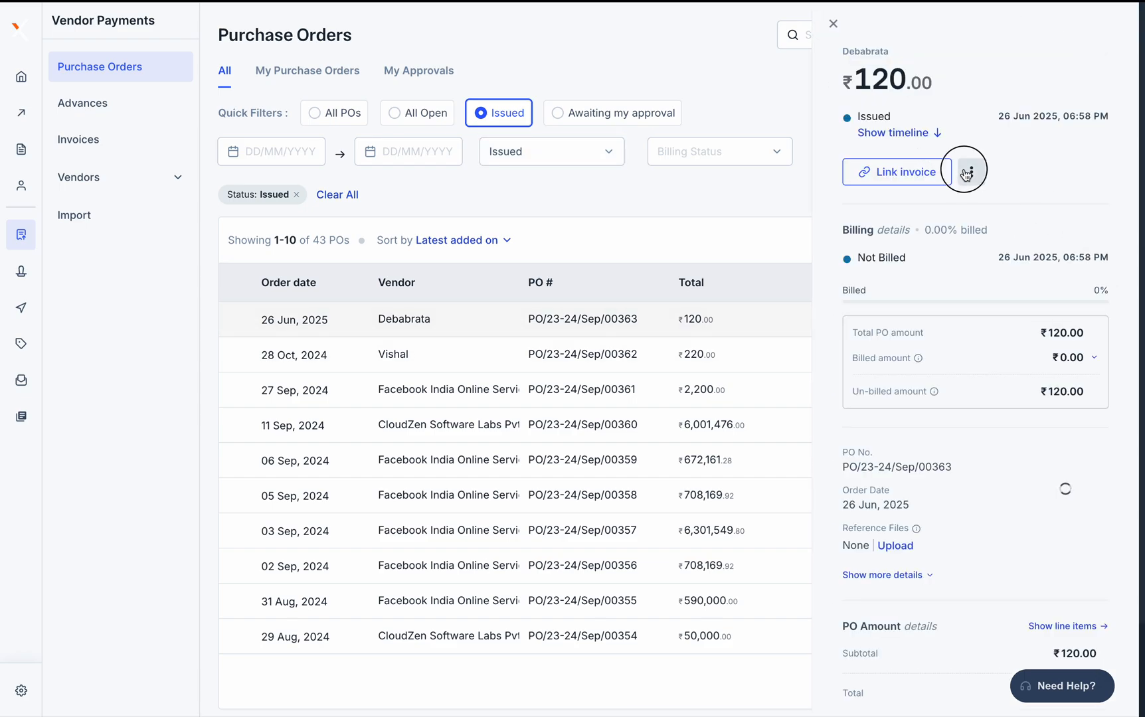
Start a Pay advance on this PO, then leave the New Advance page without paying
click(968, 173)
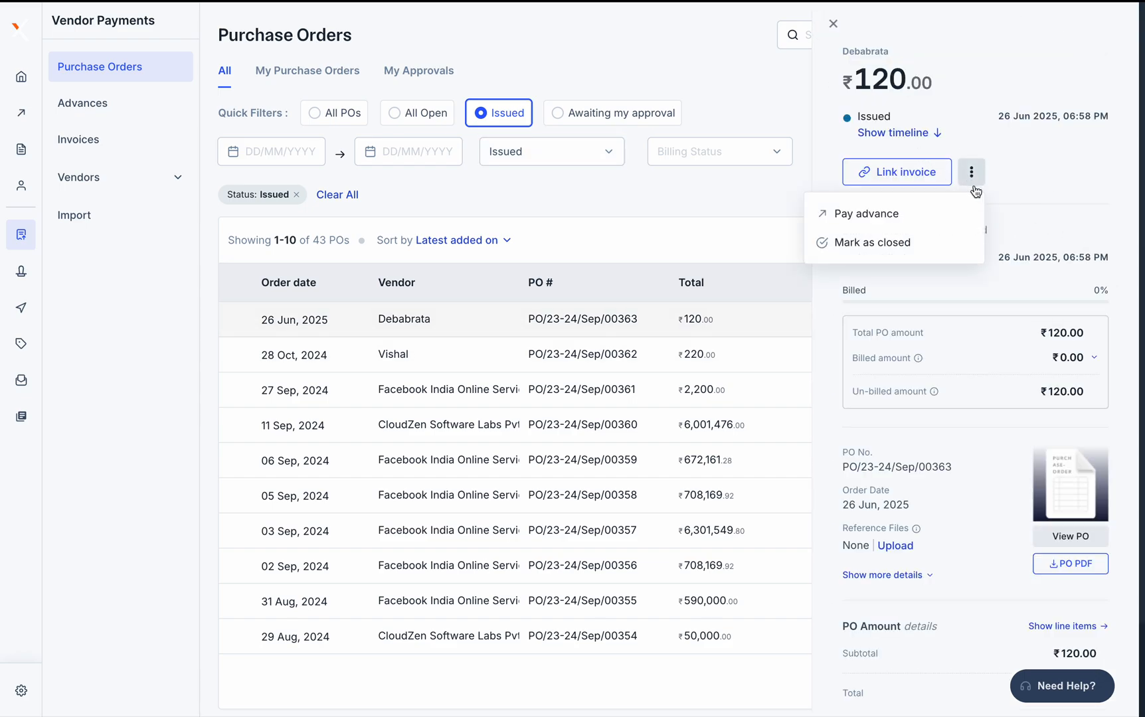
click(901, 224)
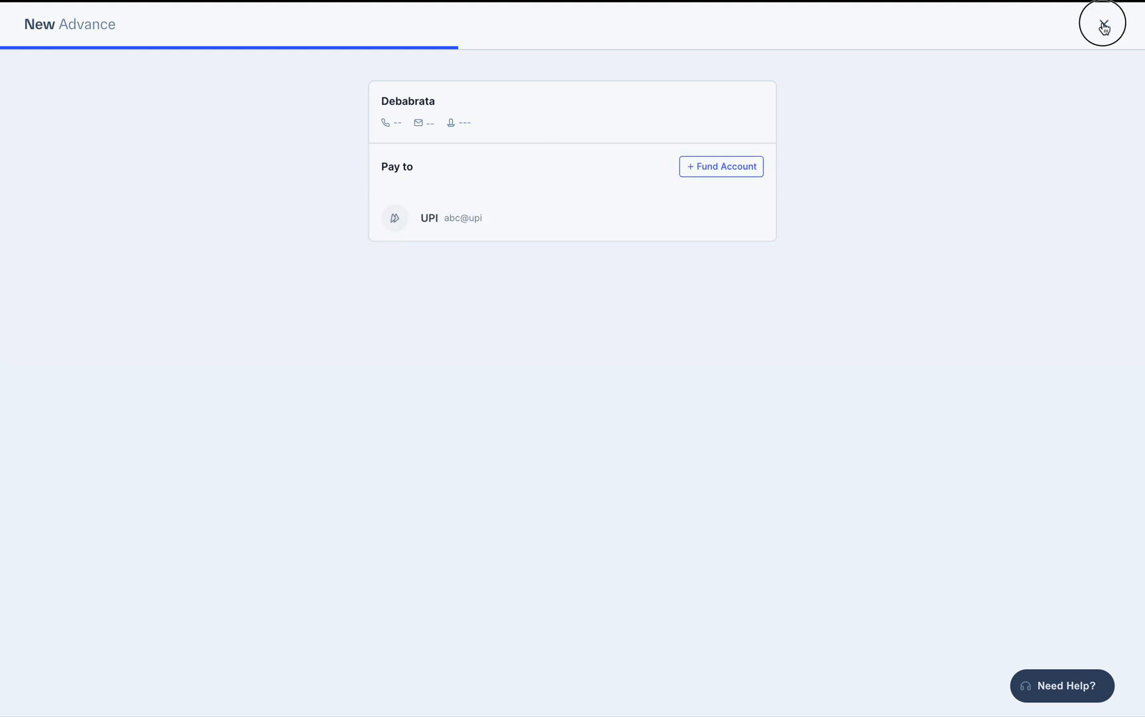
click(1105, 27)
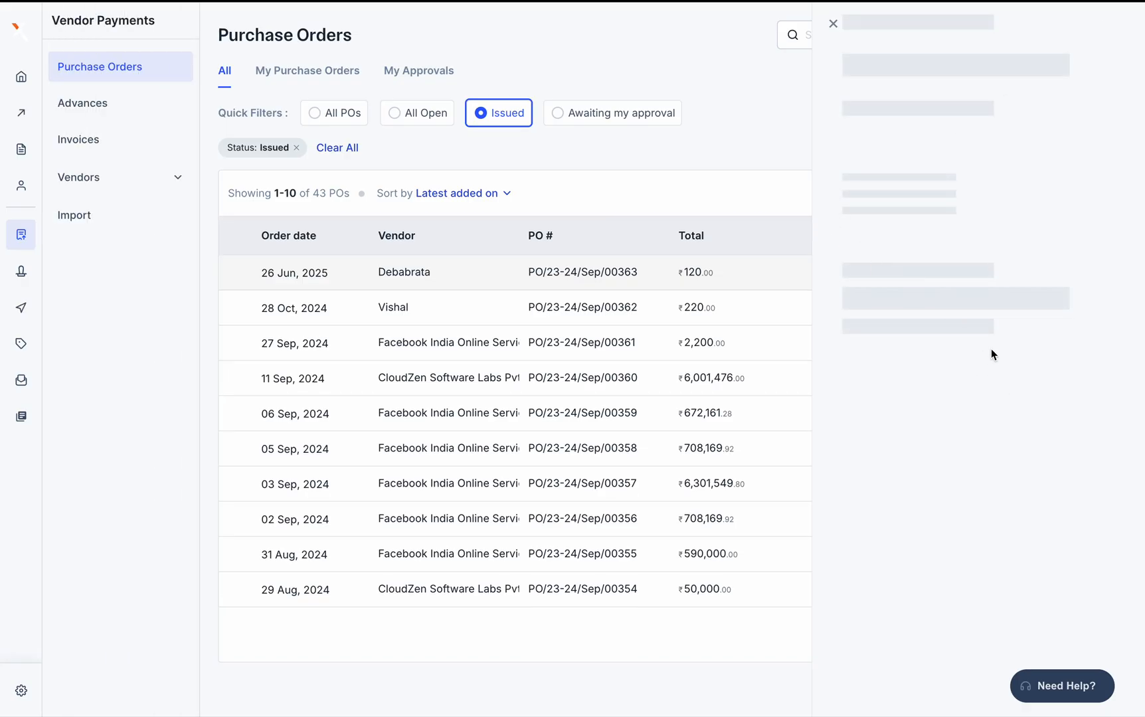
click(974, 174)
click(968, 176)
Check the Approval/Rejection flow cells E55 and F55, then show the My Approvals purchase orders
scroll(975, 390, down, 2)
scroll(975, 390, up, 2)
key(ctrl+Right)
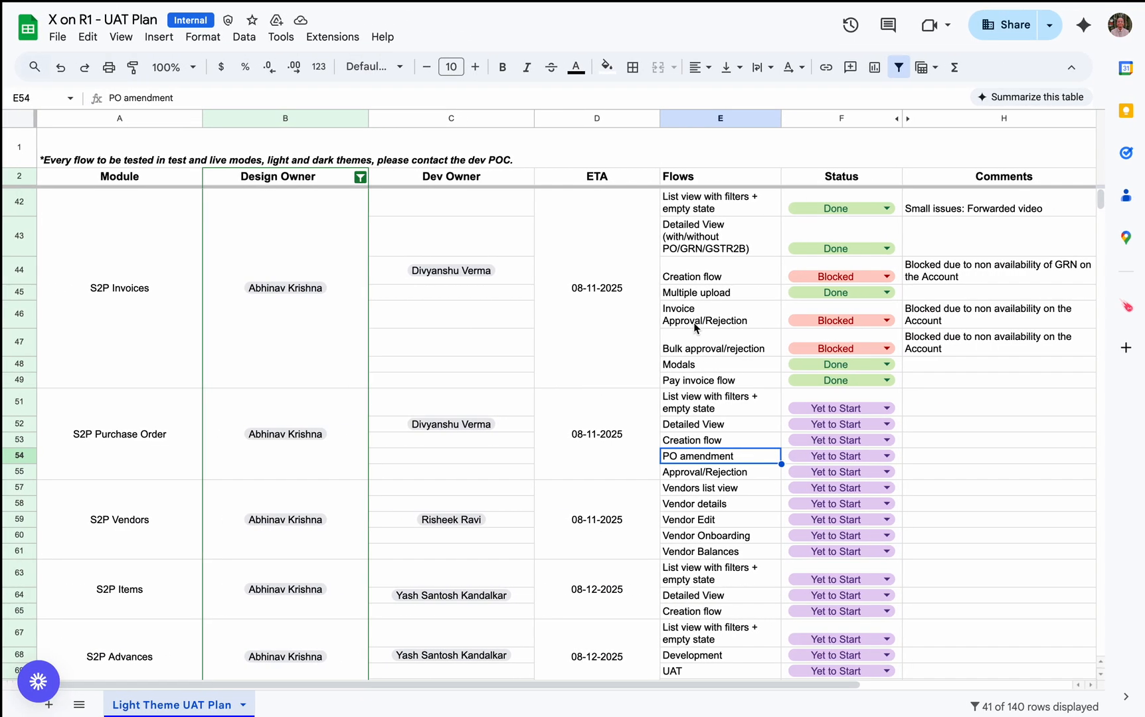
click(716, 472)
key(Right)
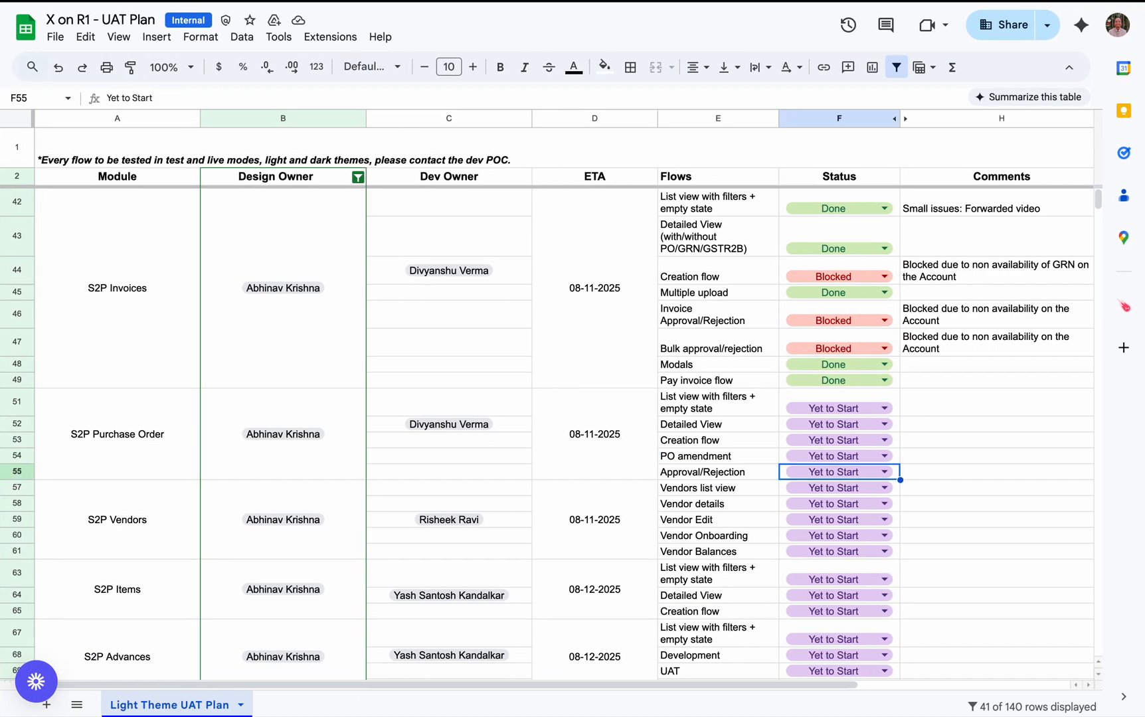
key(ctrl+Left)
click(442, 74)
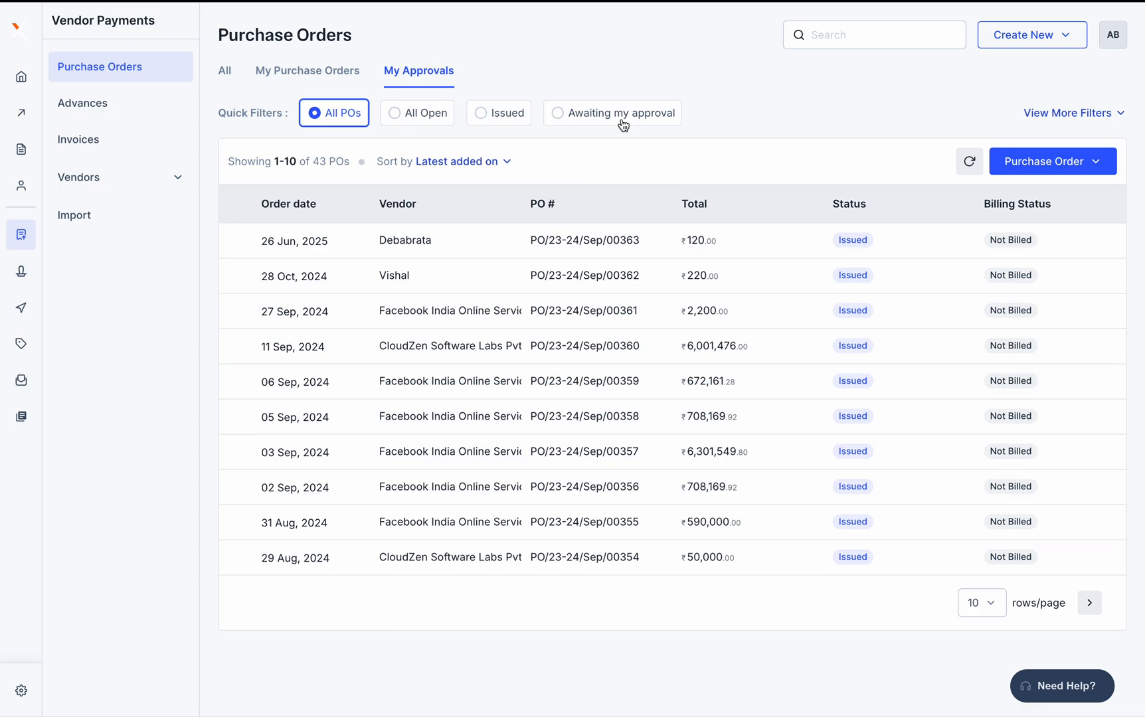
Review the Draft and Issued timeline of PO/23-24/Sep/00363, close it, and open the account menu
click(739, 241)
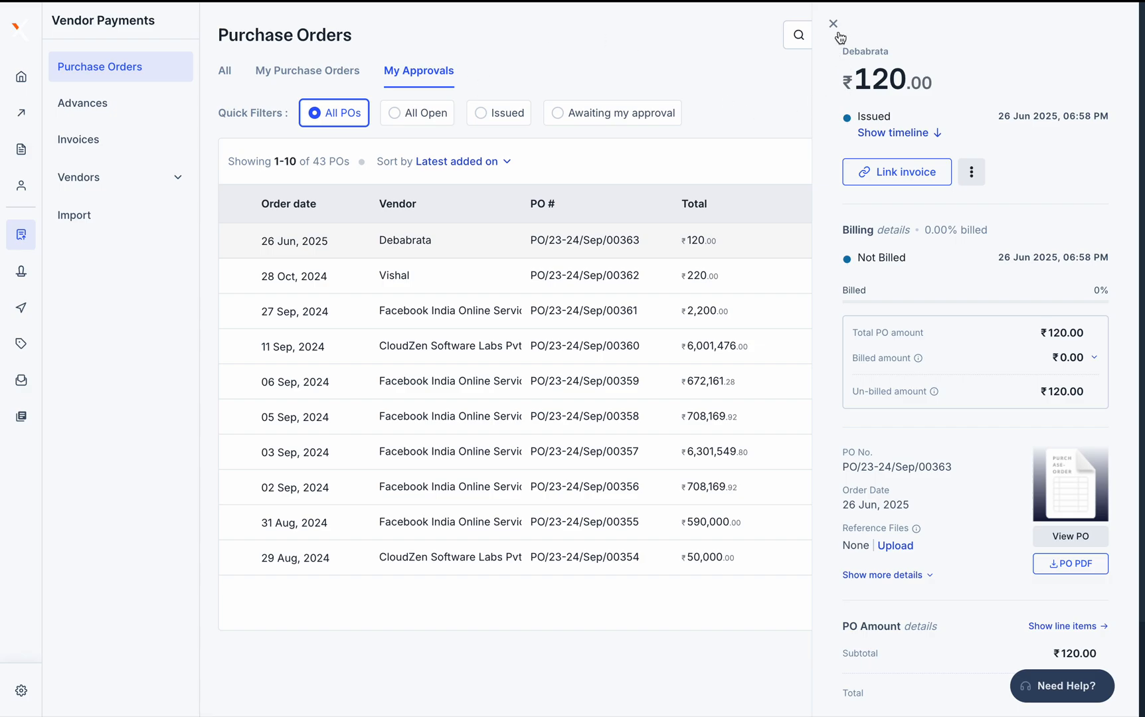
click(896, 133)
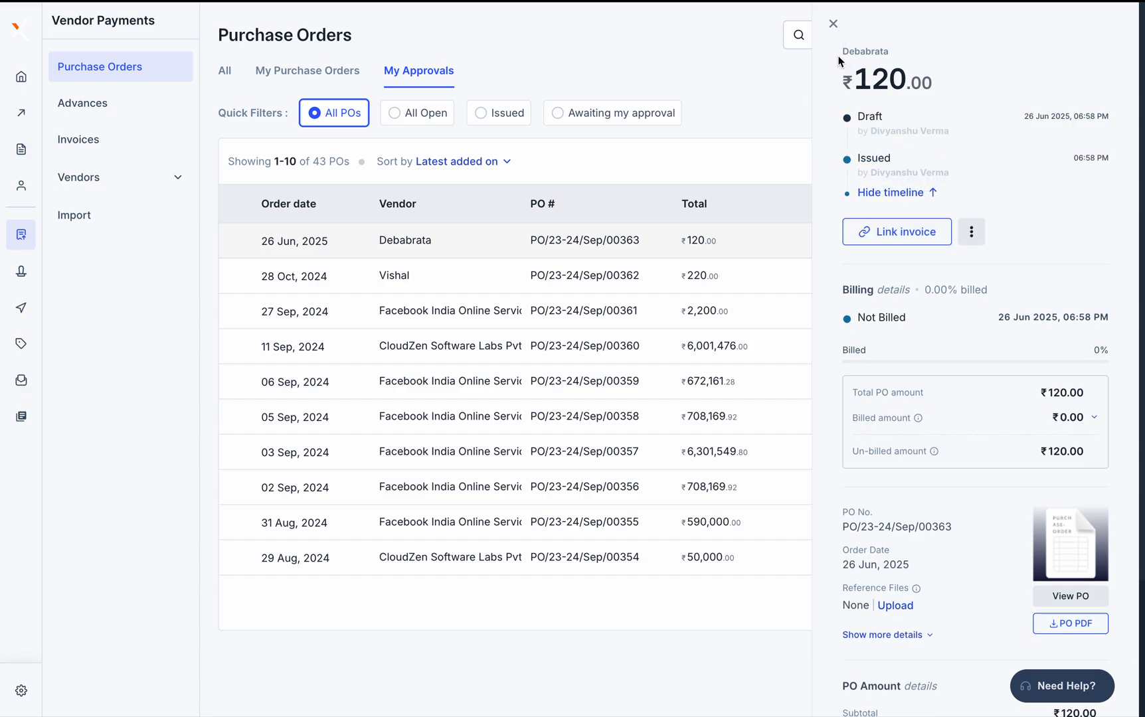
click(834, 26)
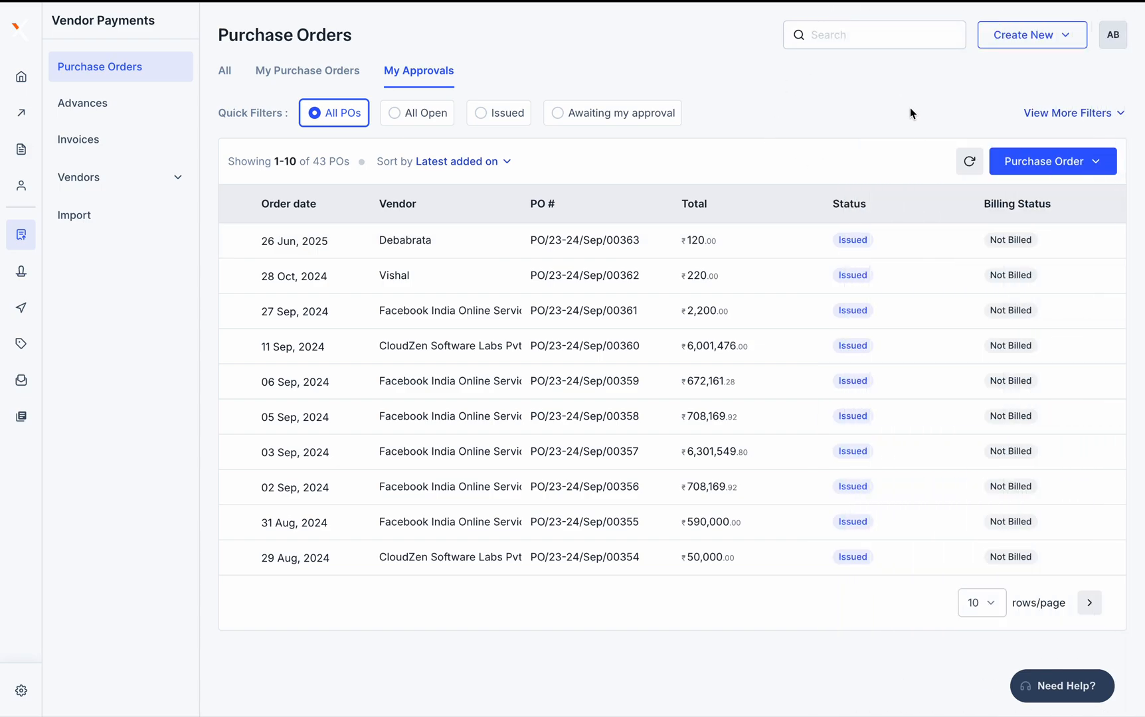
click(1113, 36)
Switch merchant to the S2P + Tally Demo Account and go to its Purchase Orders
click(946, 131)
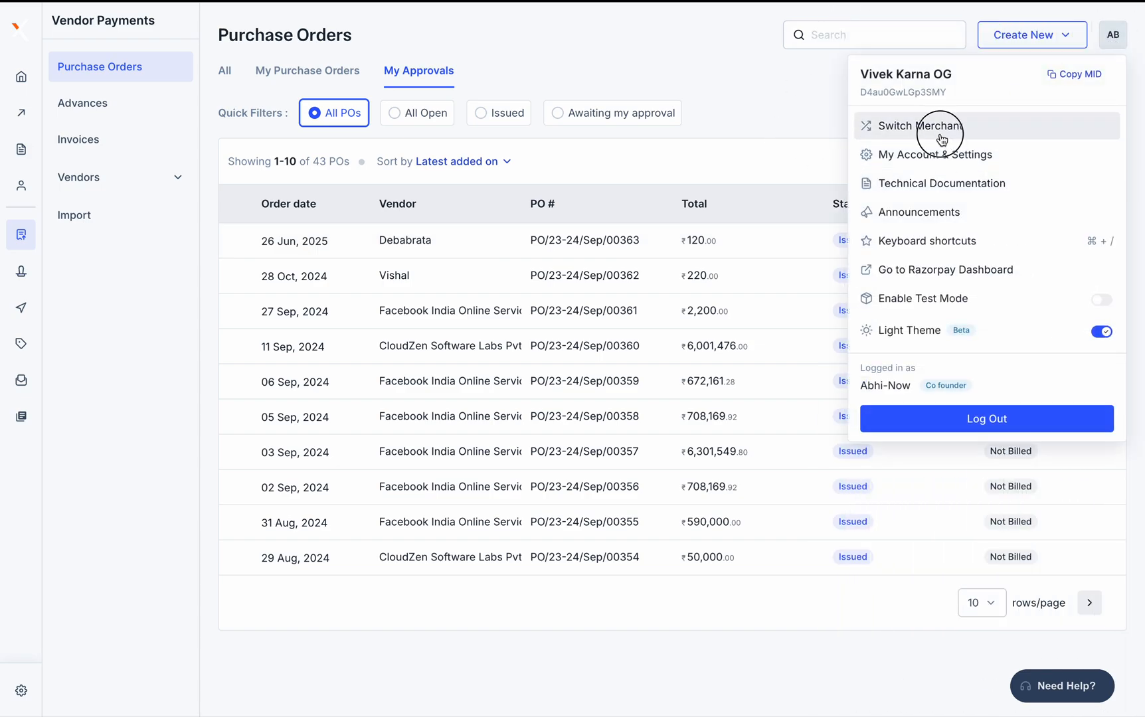
click(561, 402)
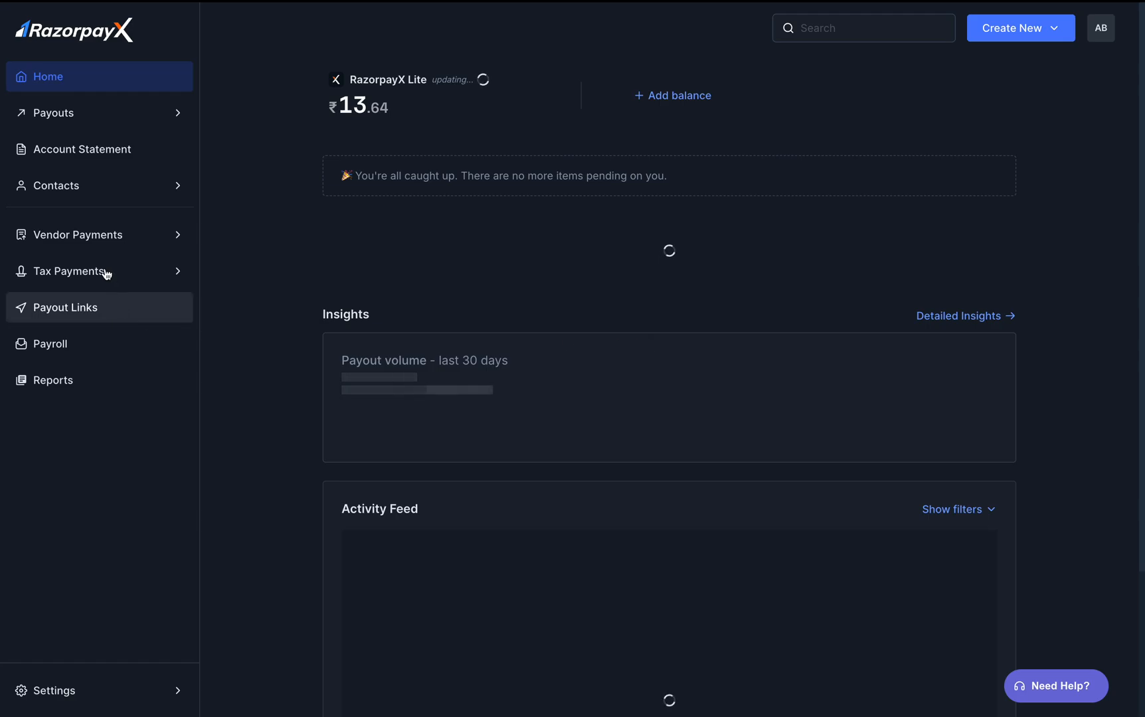
click(95, 249)
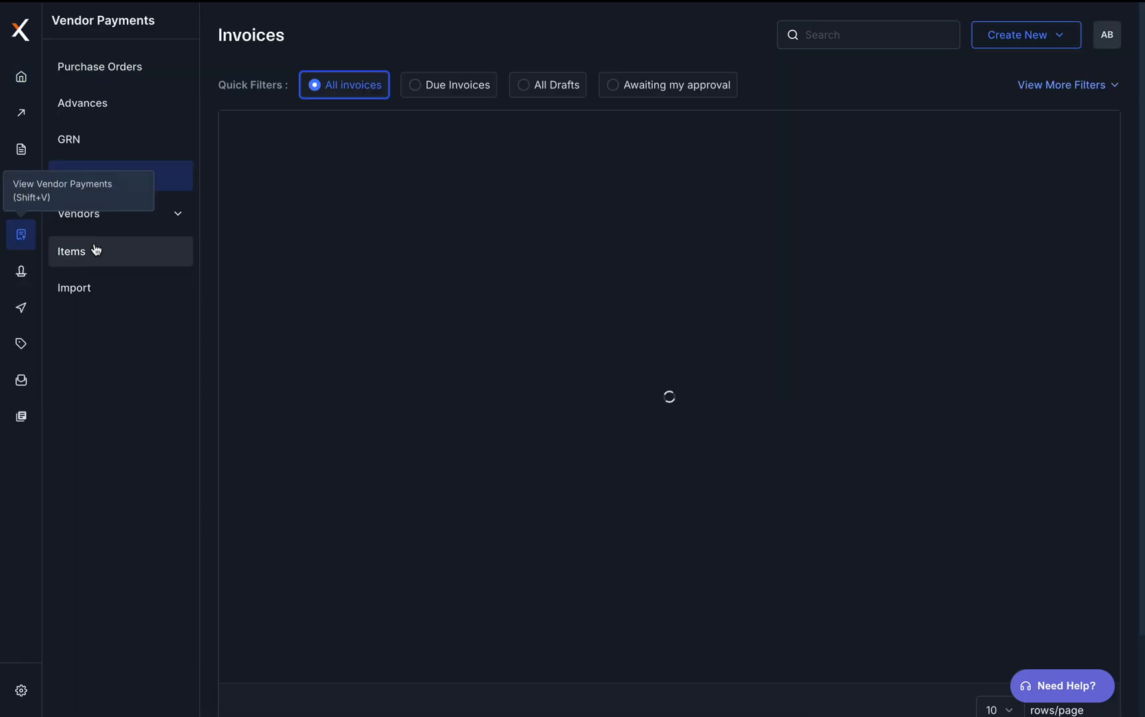
click(120, 78)
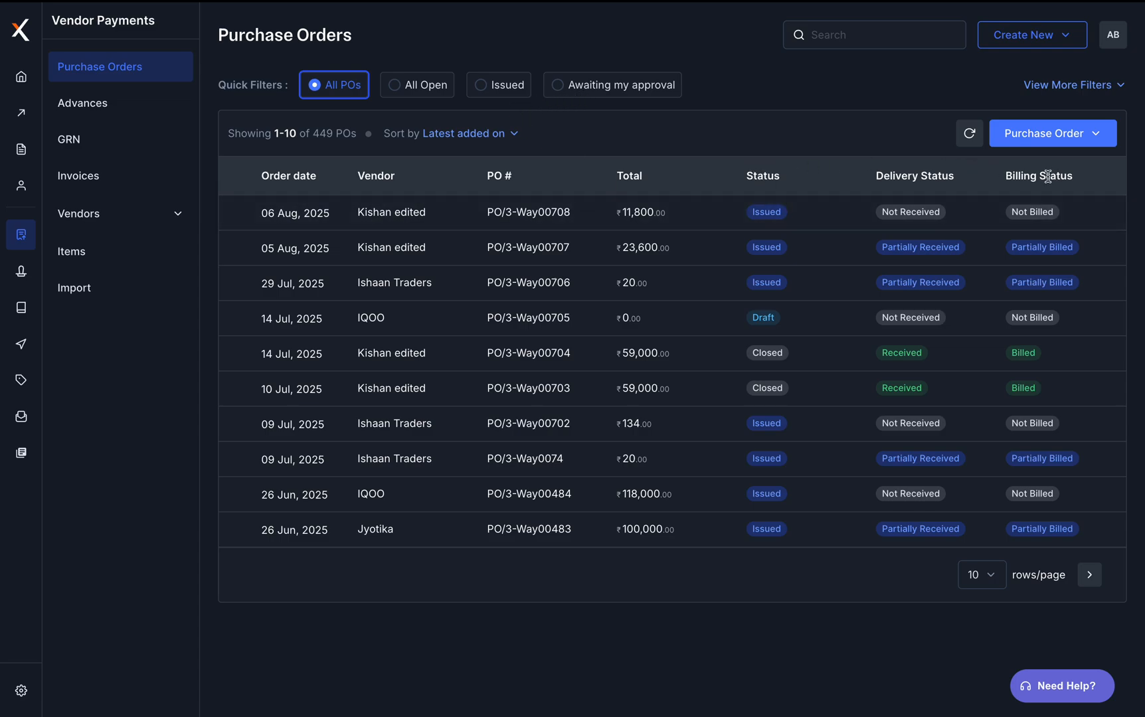
Try the Awaiting my approval filter, then remove it to list all 449 POs
click(624, 88)
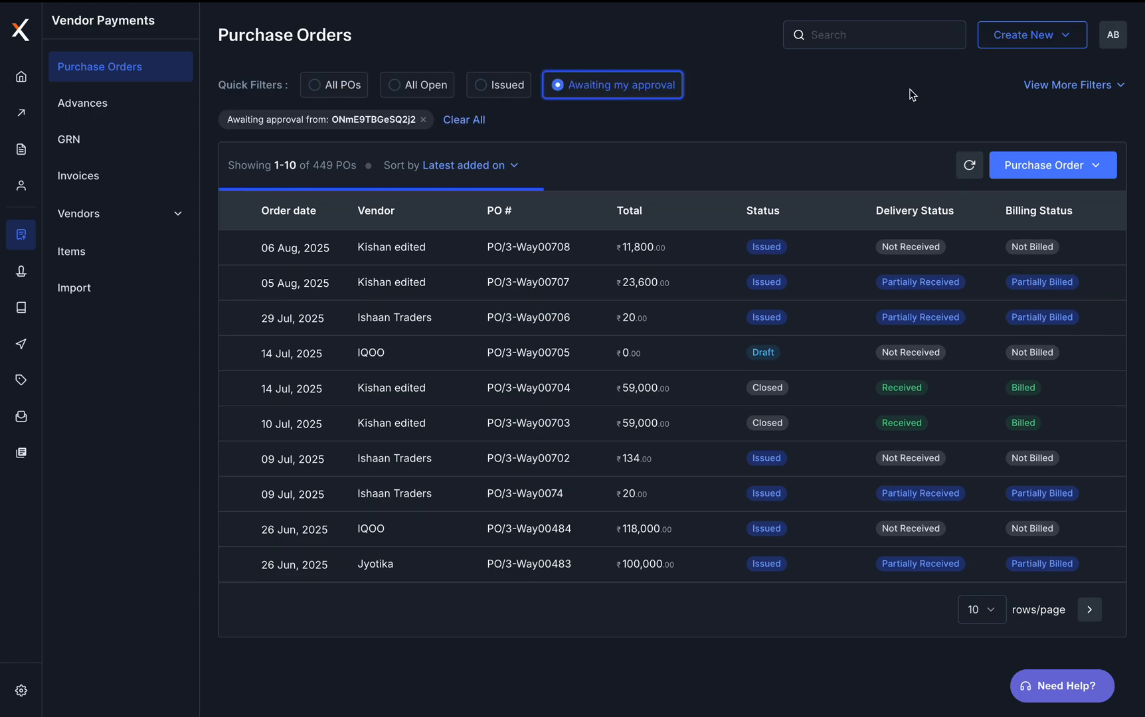
click(1111, 40)
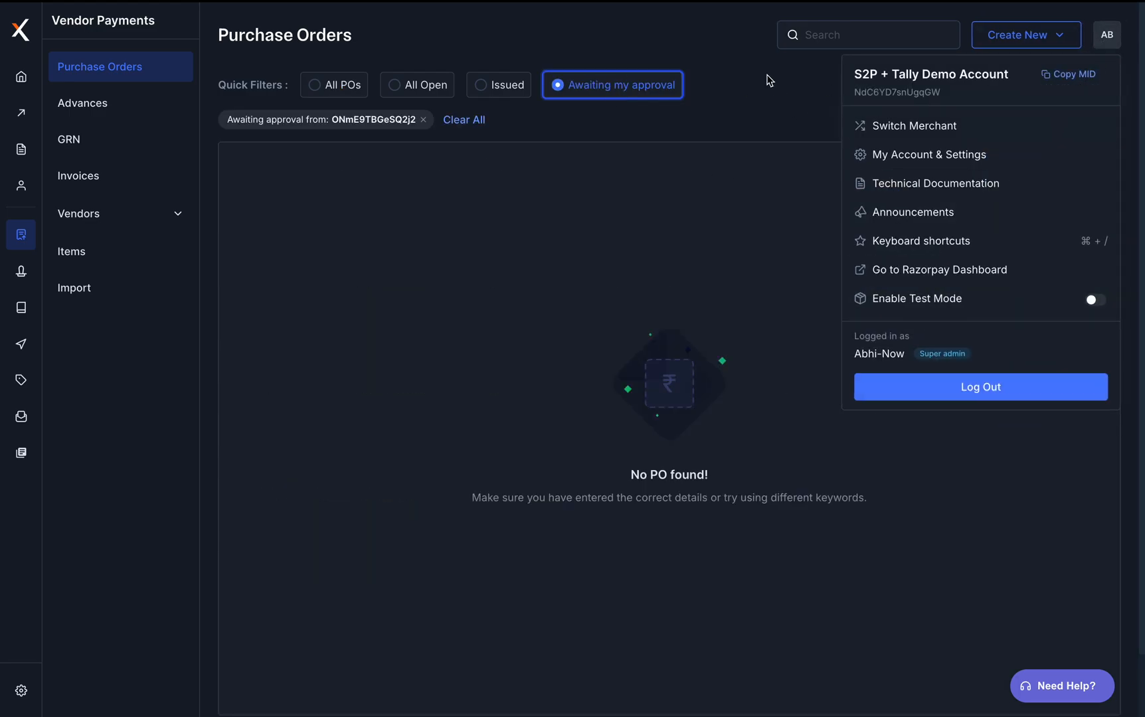
click(702, 84)
click(423, 120)
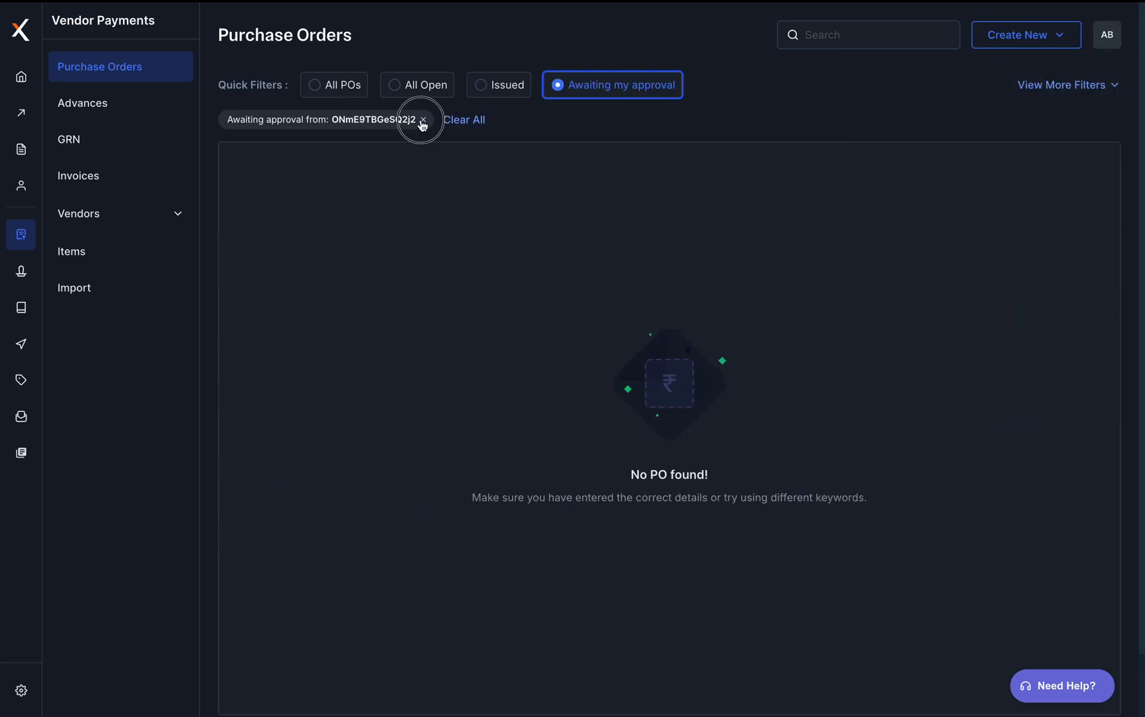
click(1087, 133)
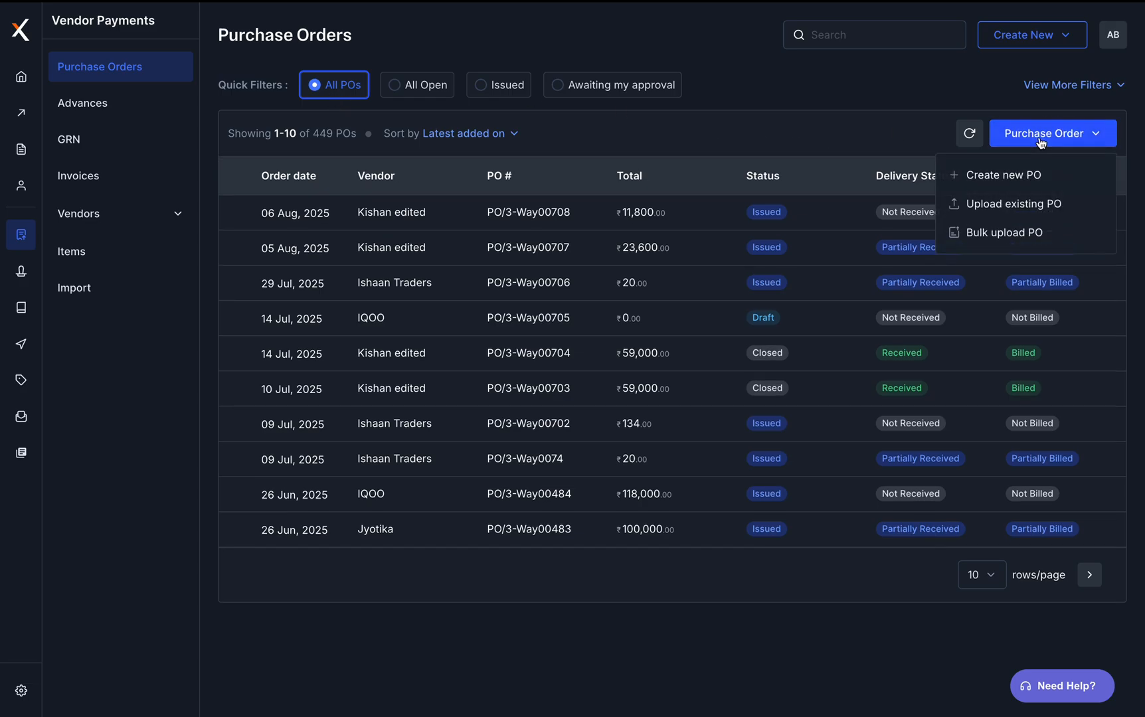
Start a new purchase order and select the test vendor found by searching 'Abh'
click(1009, 175)
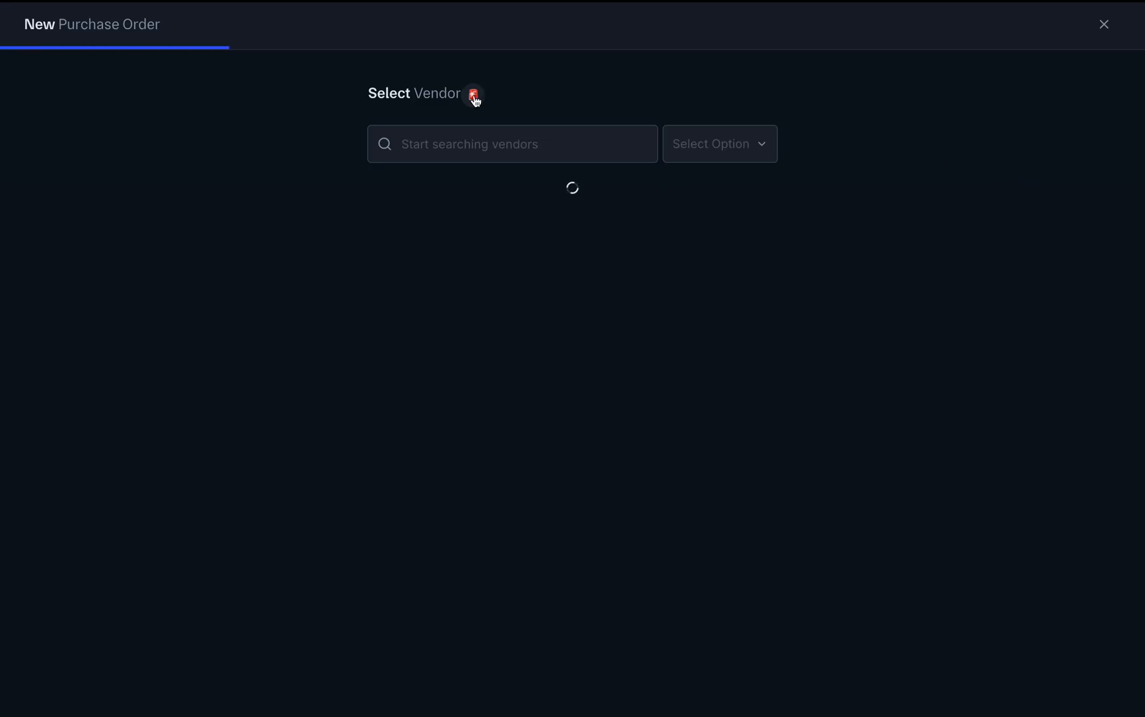
click(483, 126)
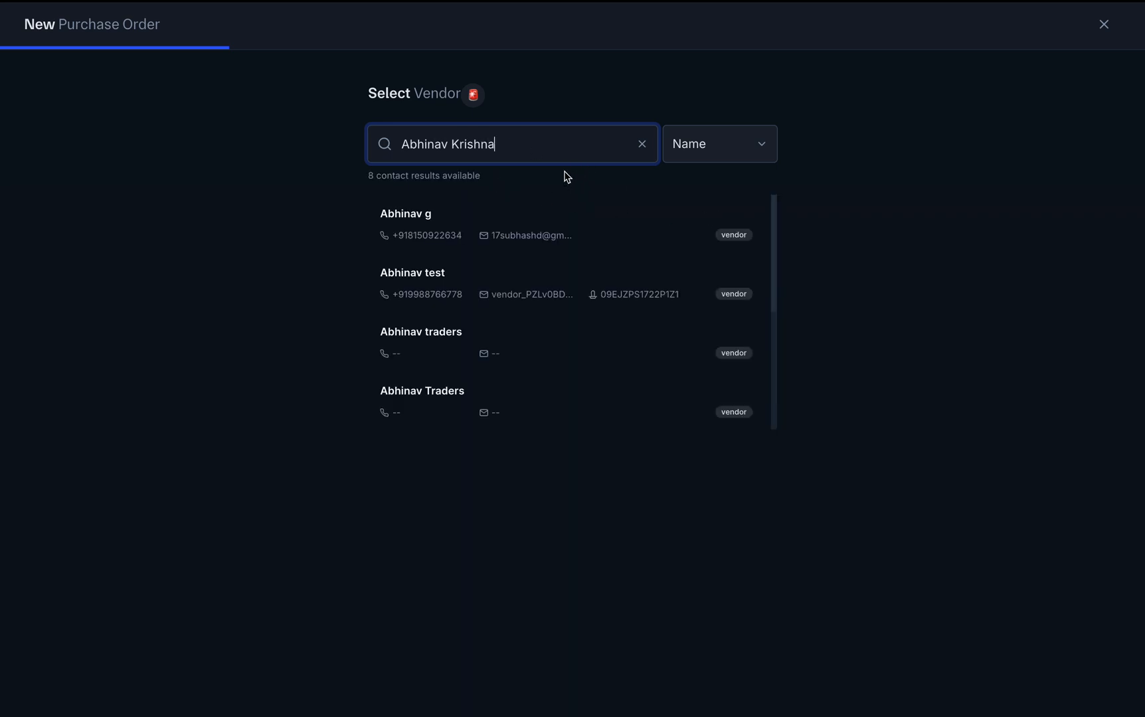
click(503, 306)
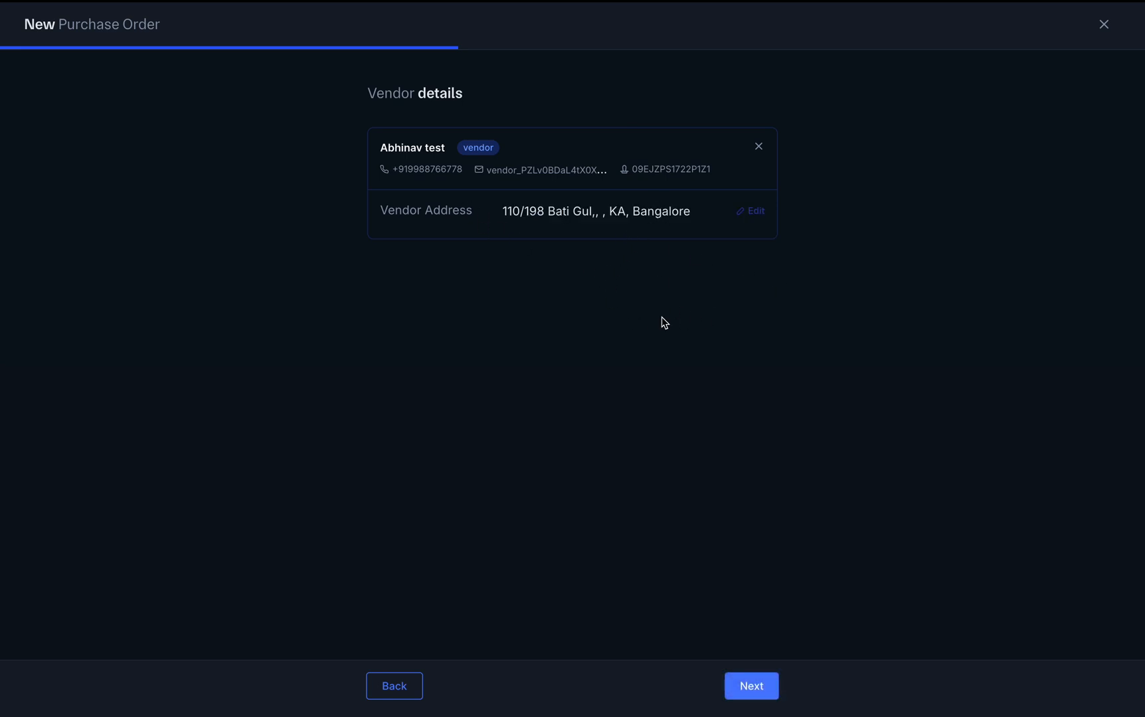
click(759, 691)
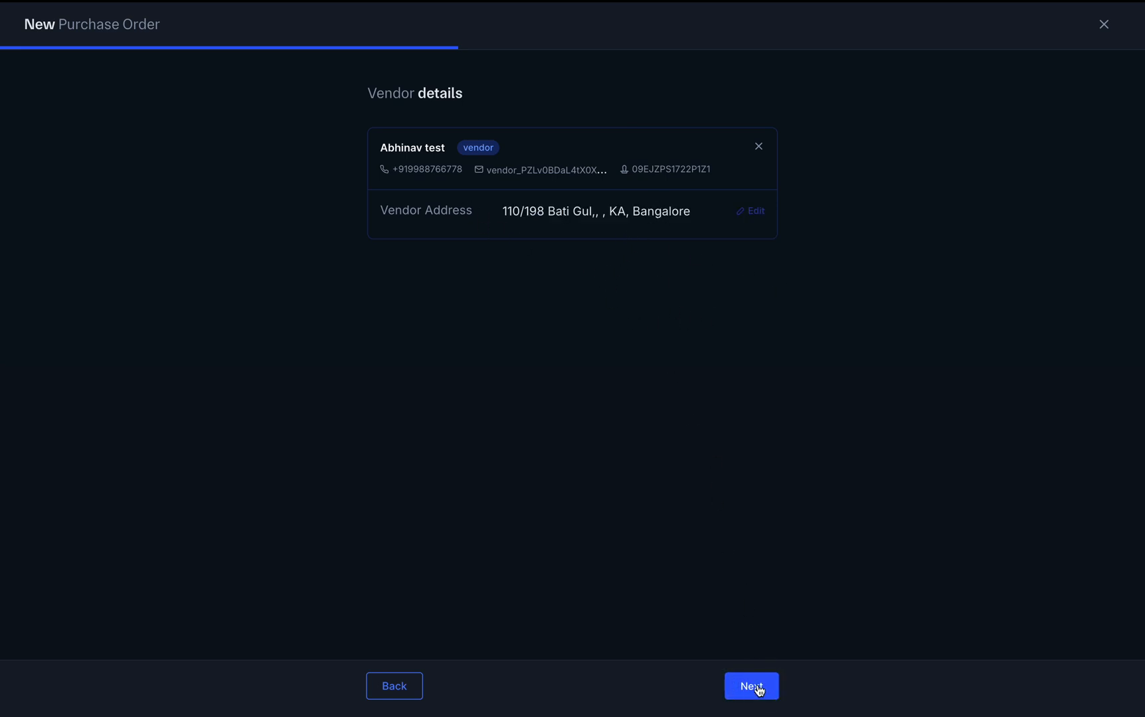
Set the cost center to mumbai branch and continue to line item details
scroll(692, 293, down, 1)
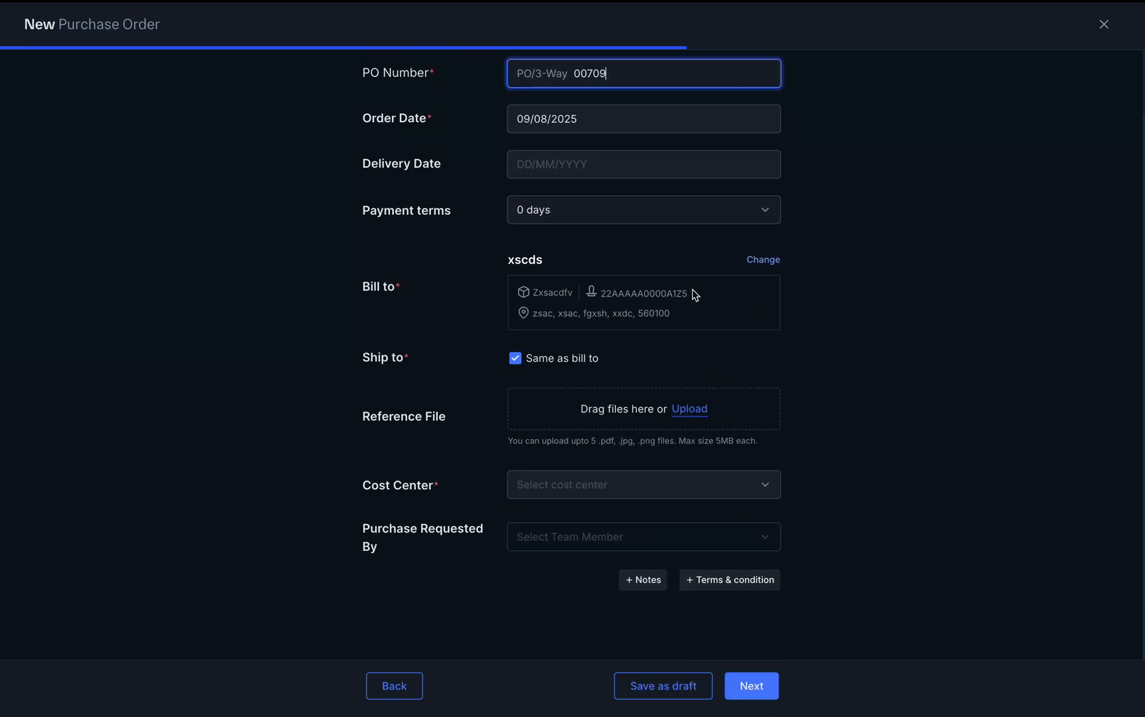
click(664, 488)
click(636, 368)
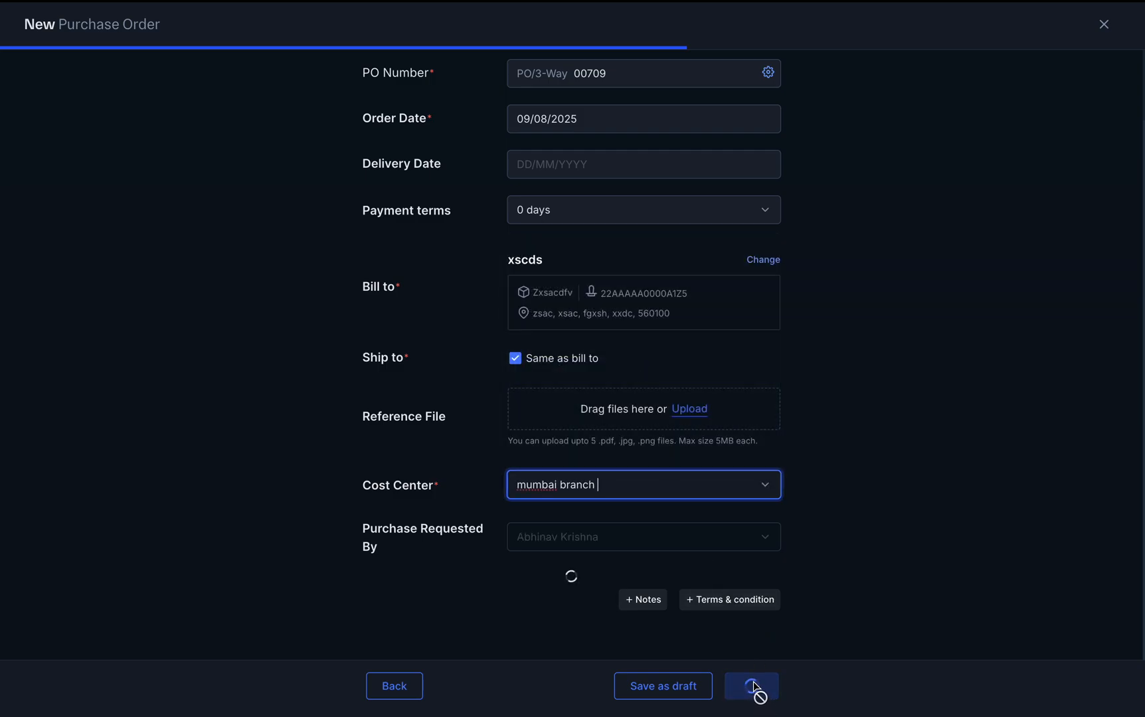
click(770, 693)
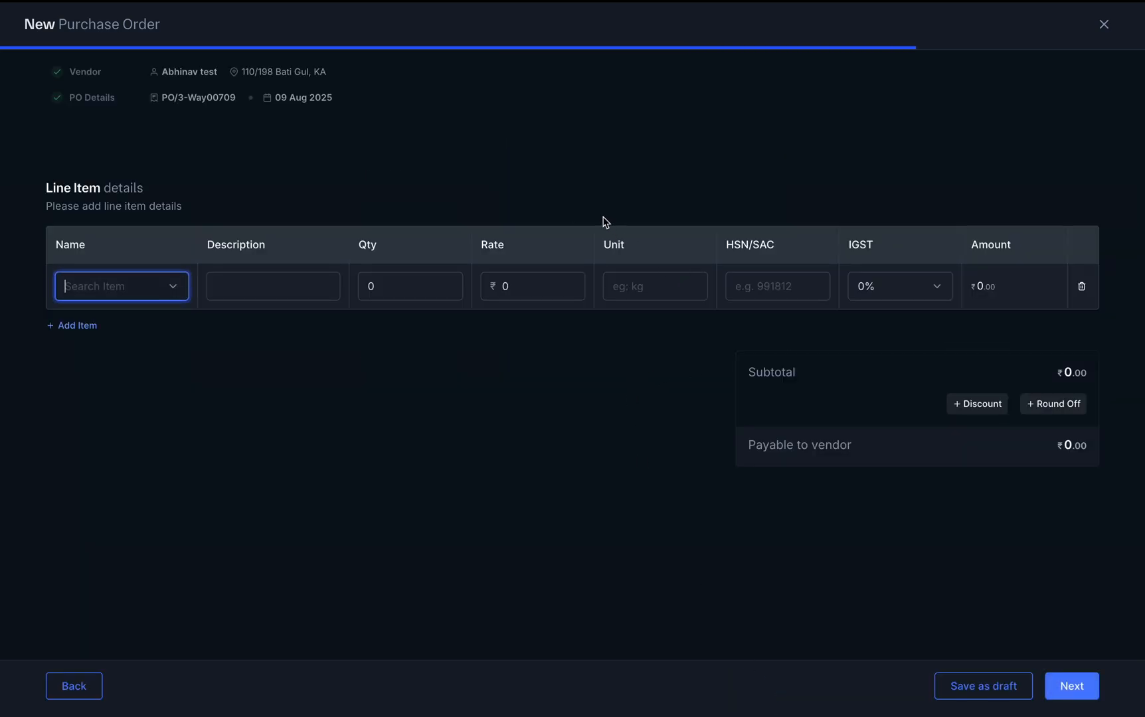
Choose Brochure Design for the first PO line and add a second DO/AIRLINE FEE line
click(182, 283)
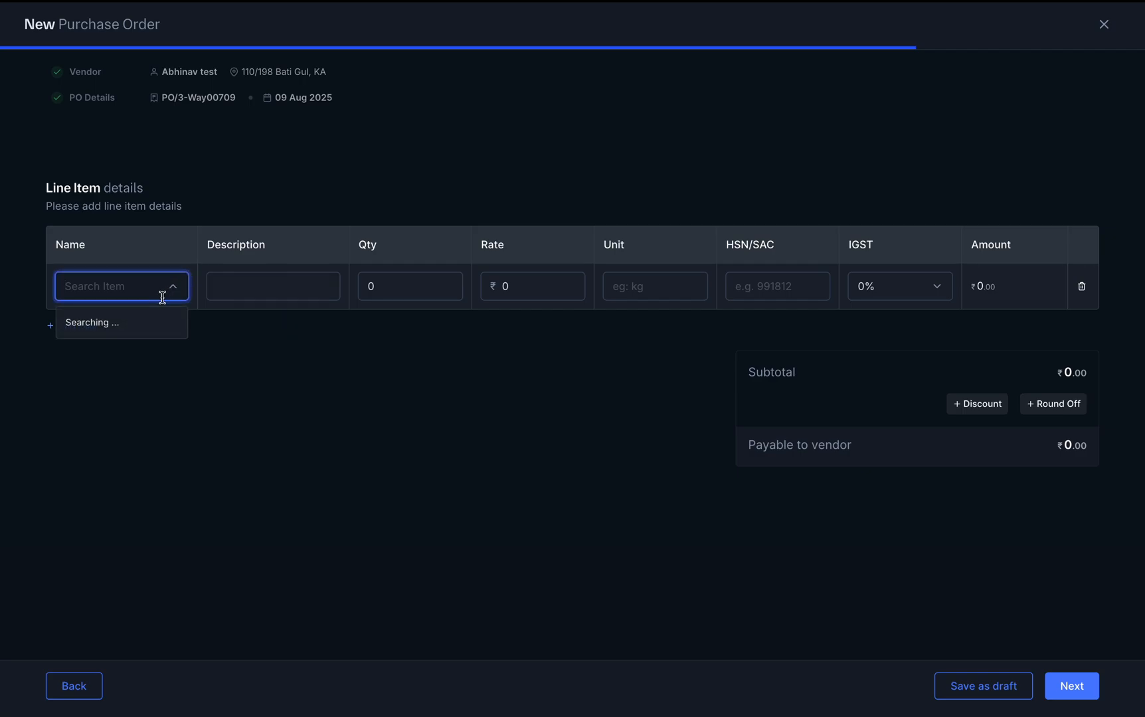
scroll(136, 440, down, 3)
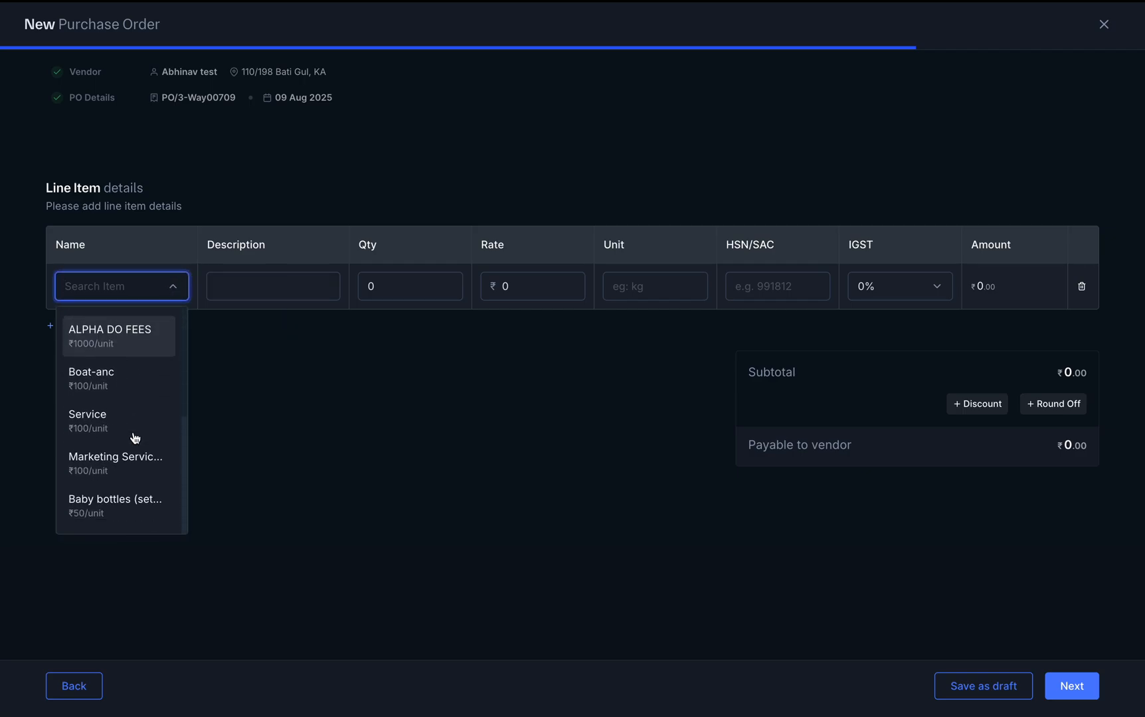
scroll(135, 438, up, 3)
click(123, 328)
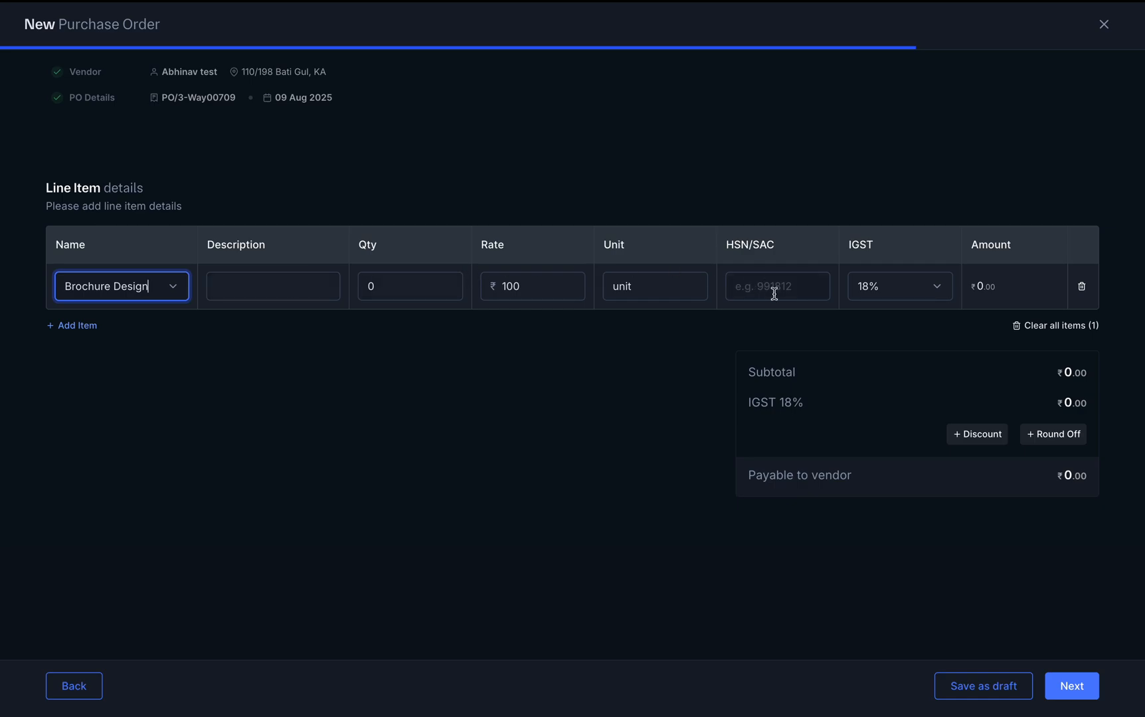
click(73, 326)
click(140, 333)
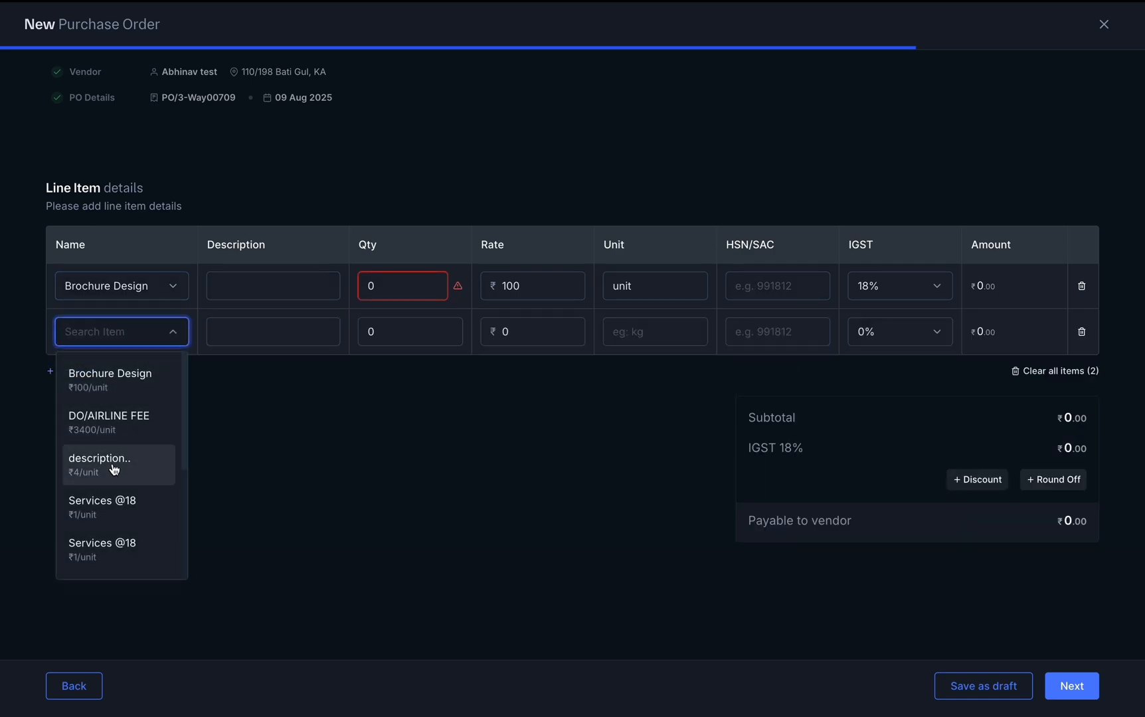
click(109, 423)
Set the line quantities to 20 and 10 and trim both line rates
click(532, 281)
click(402, 291)
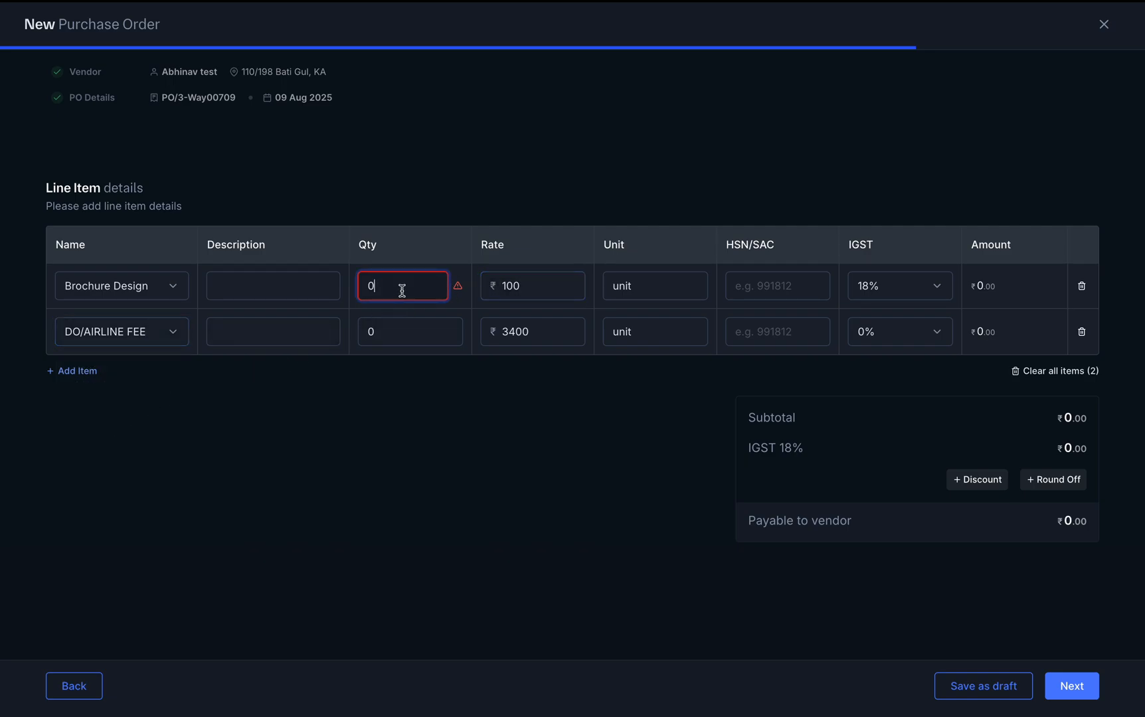
text(20)
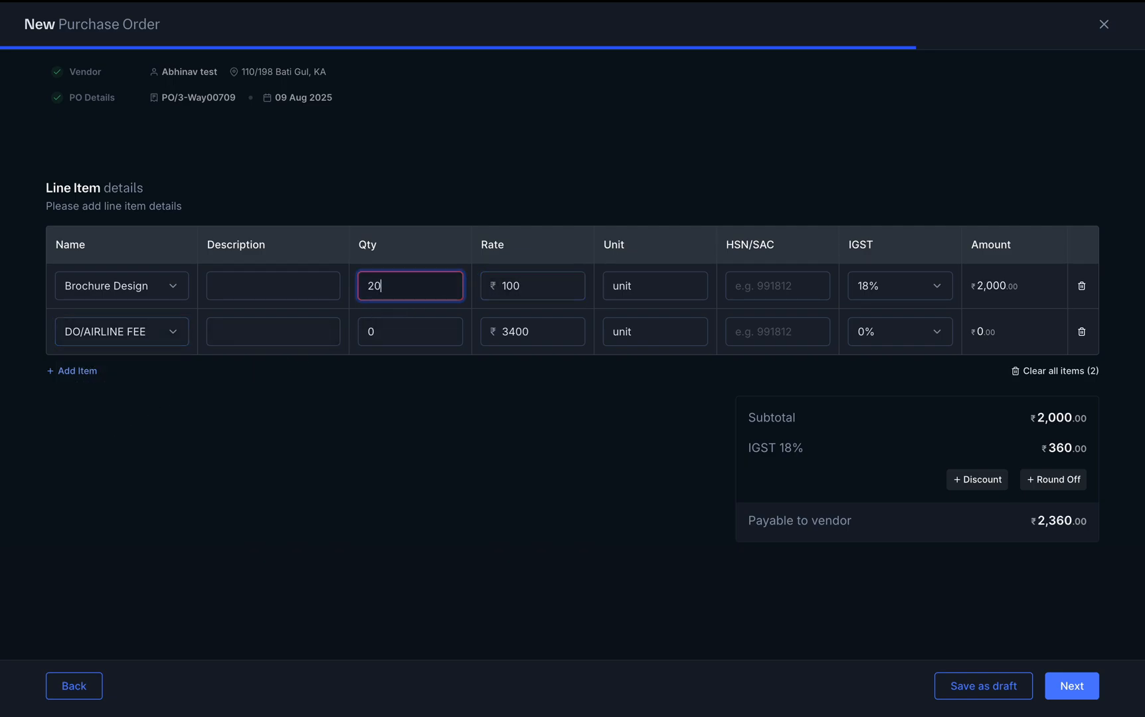
click(405, 330)
text(10)
click(647, 512)
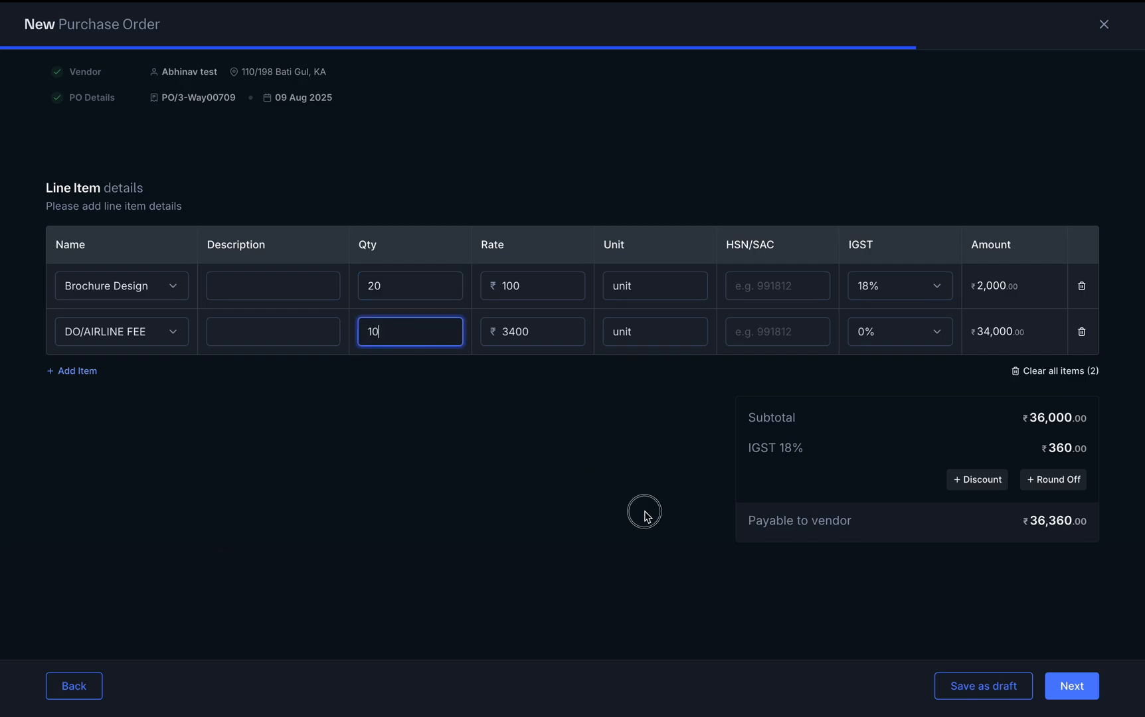
click(548, 336)
key(BackSpace)
key(BackSpace)
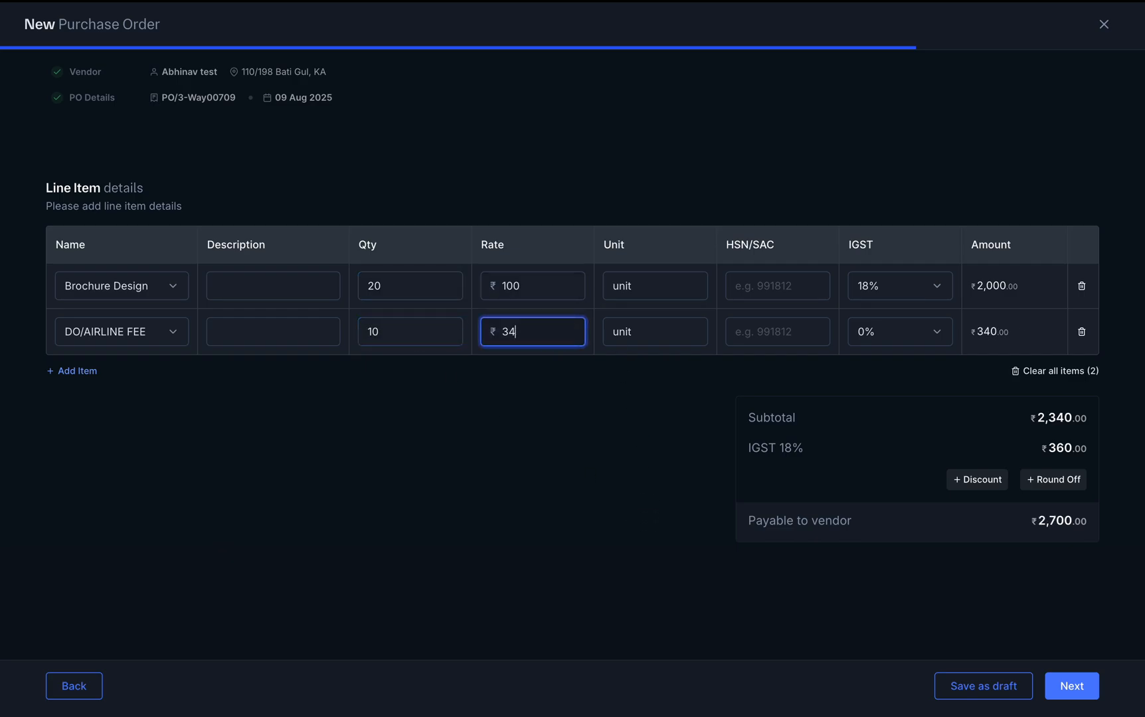
click(583, 430)
click(533, 286)
key(BackSpace)
click(601, 457)
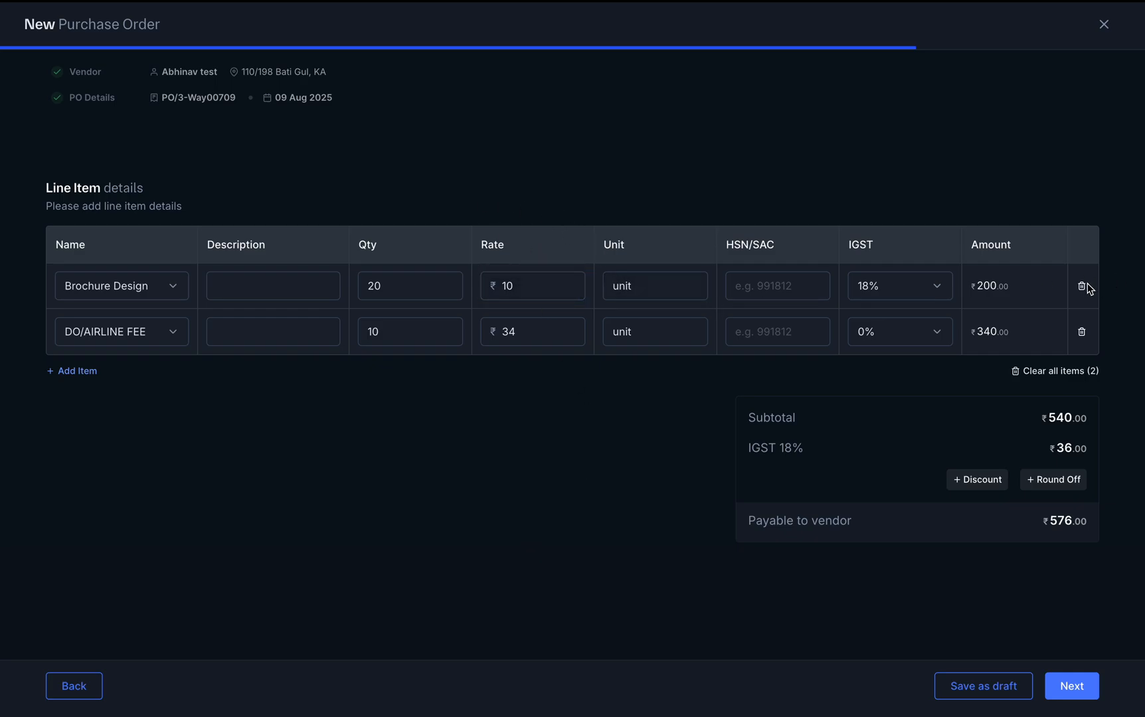
click(1082, 333)
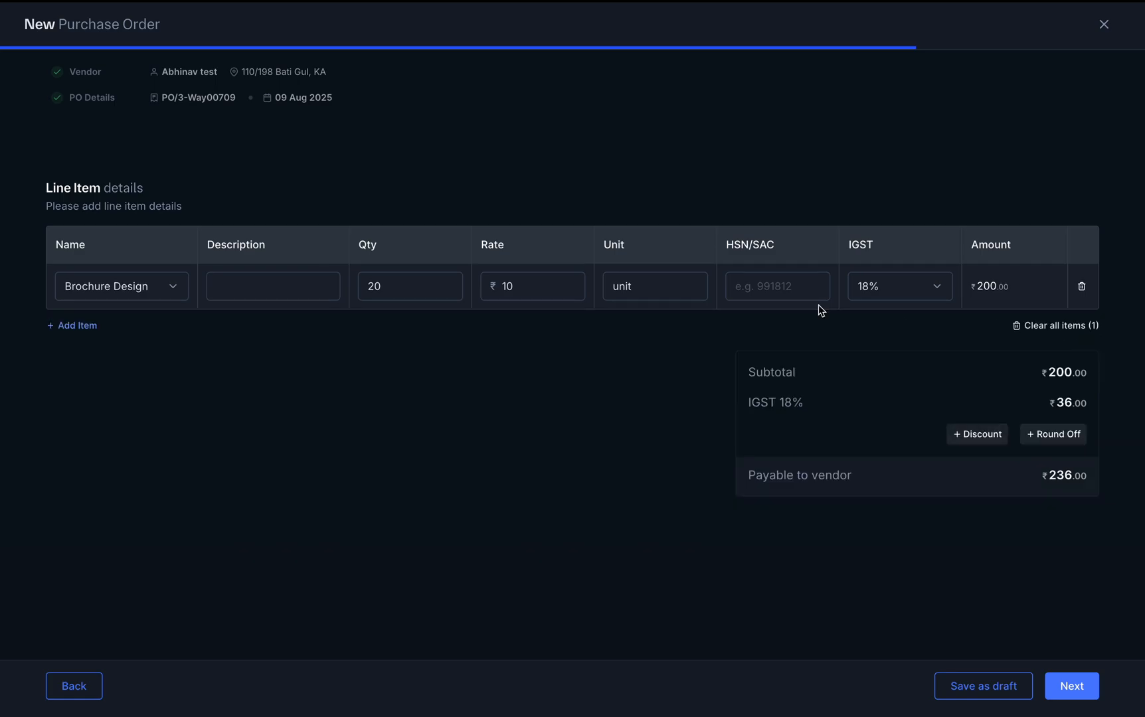
click(74, 326)
click(118, 334)
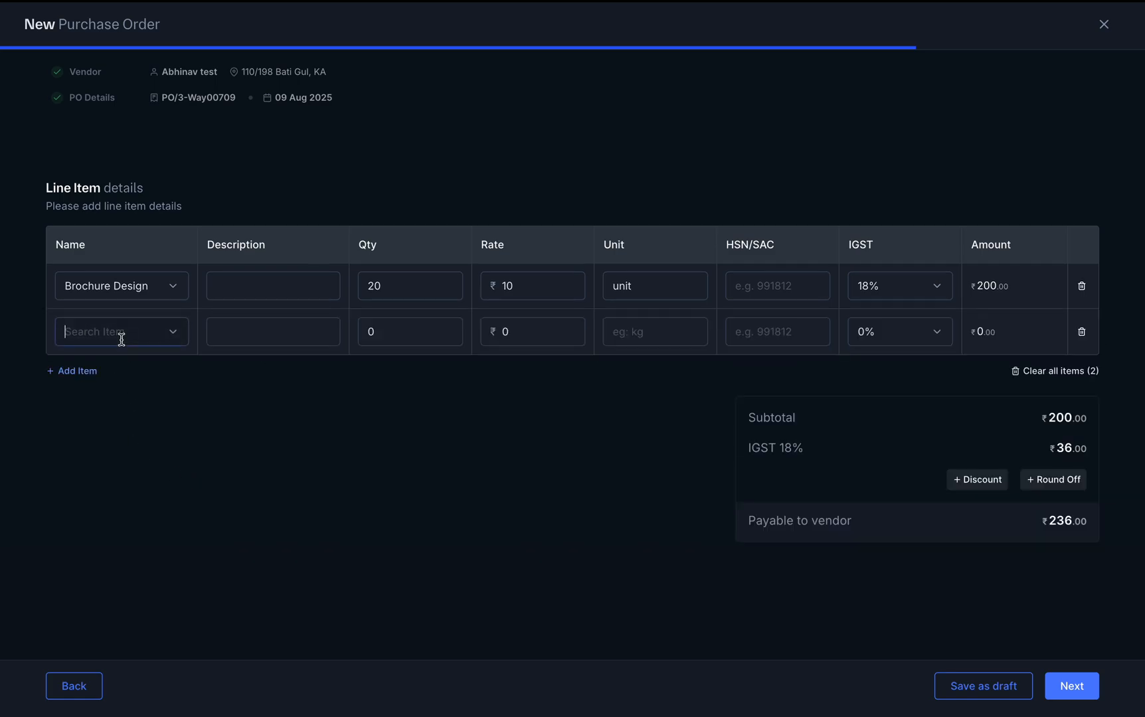
click(118, 510)
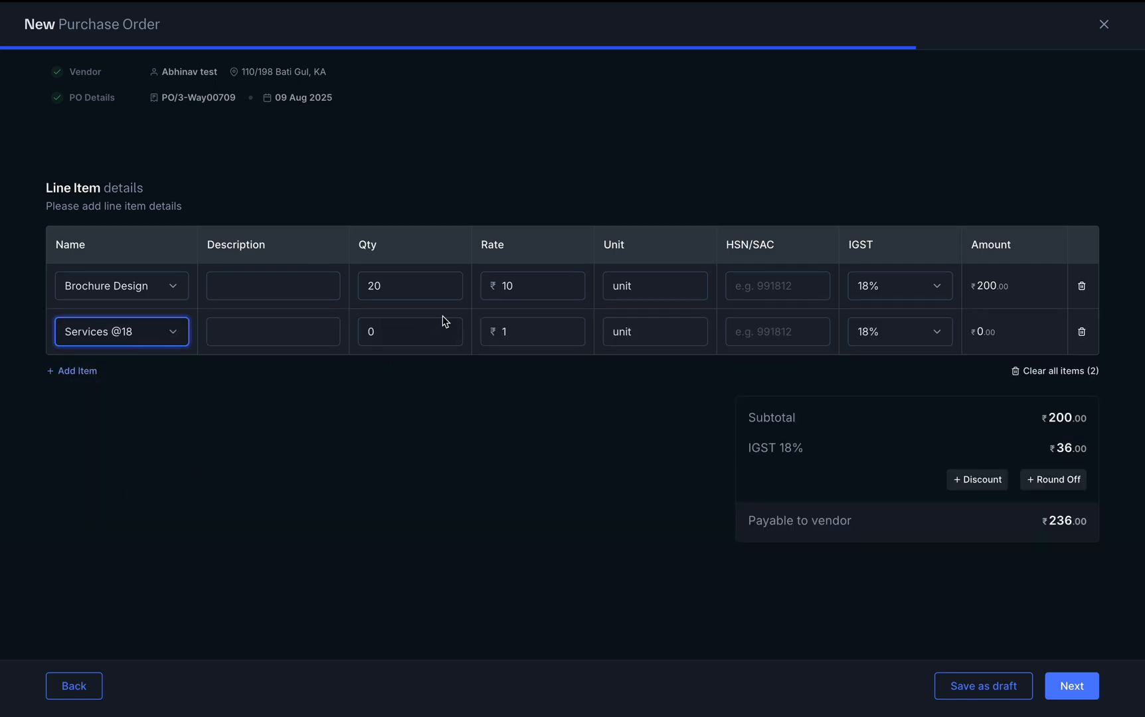
click(988, 487)
click(400, 324)
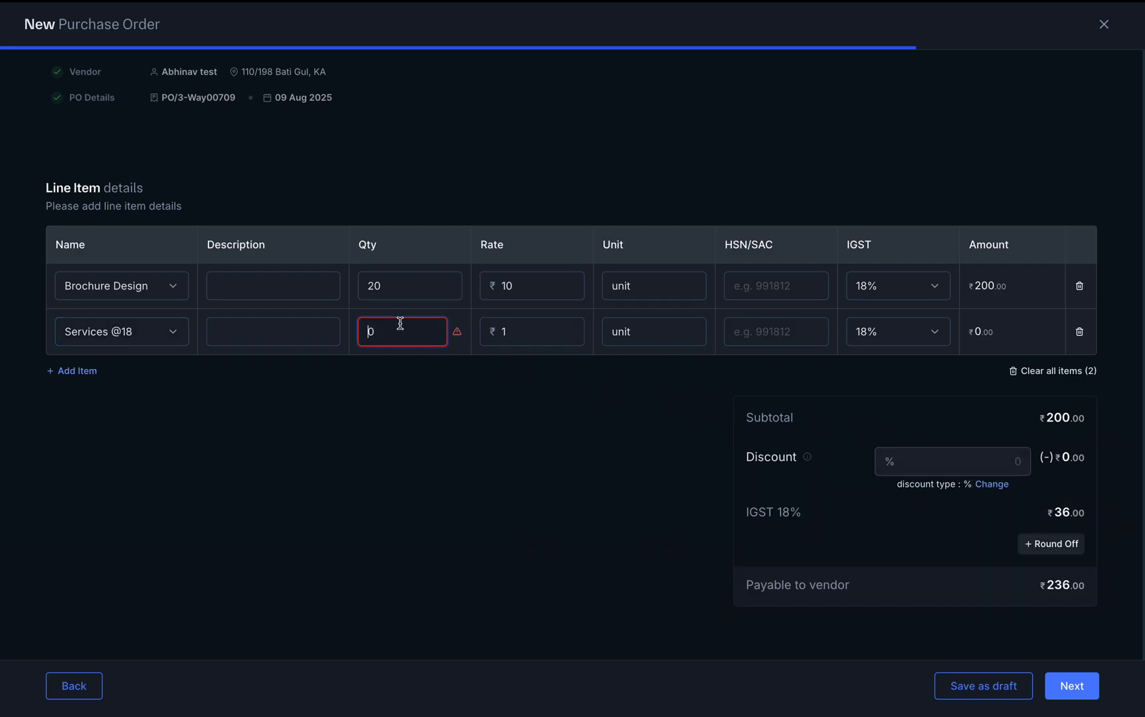
text(10)
click(478, 543)
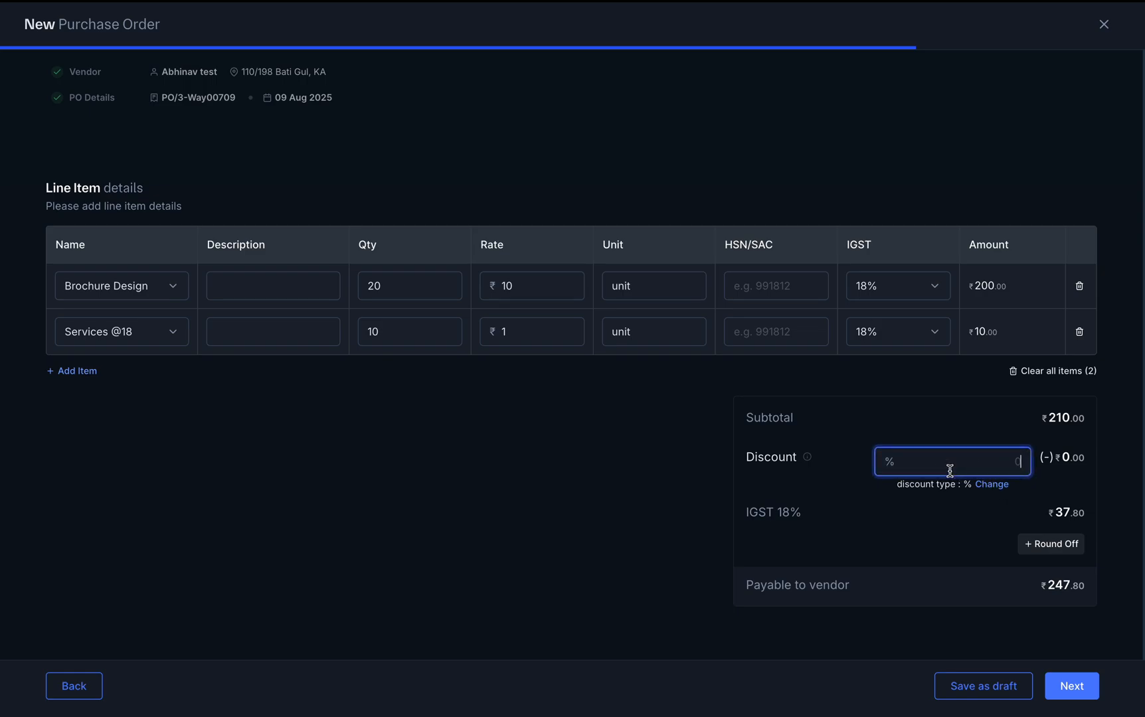
text(20)
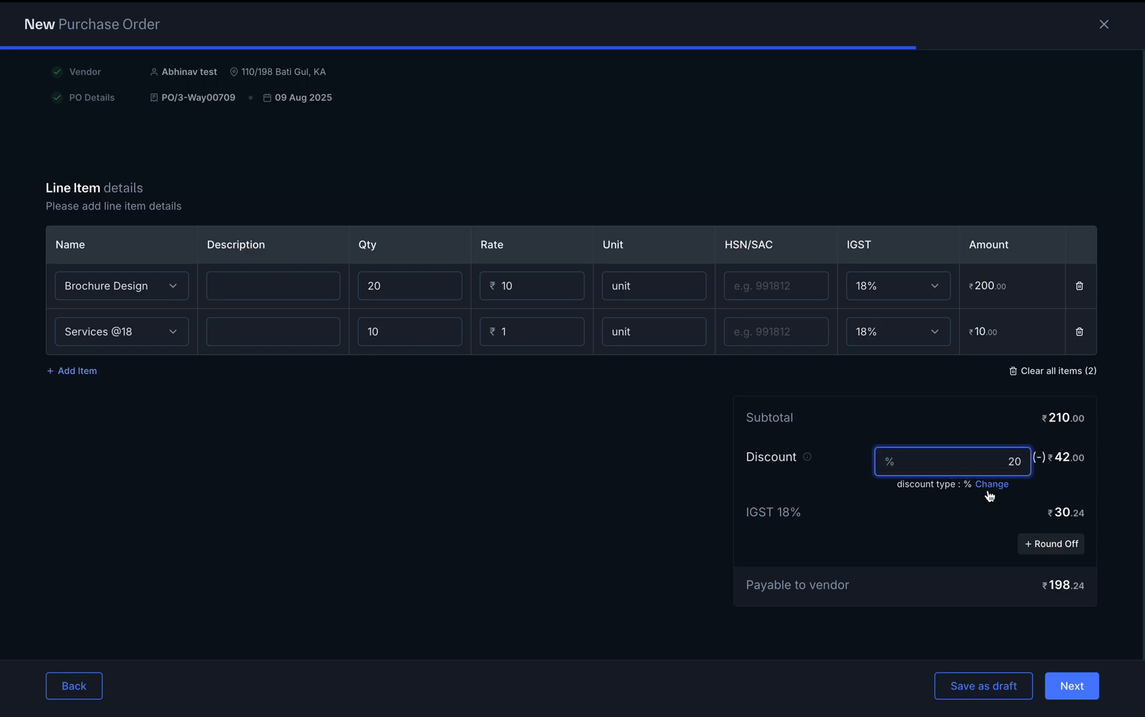
click(1058, 546)
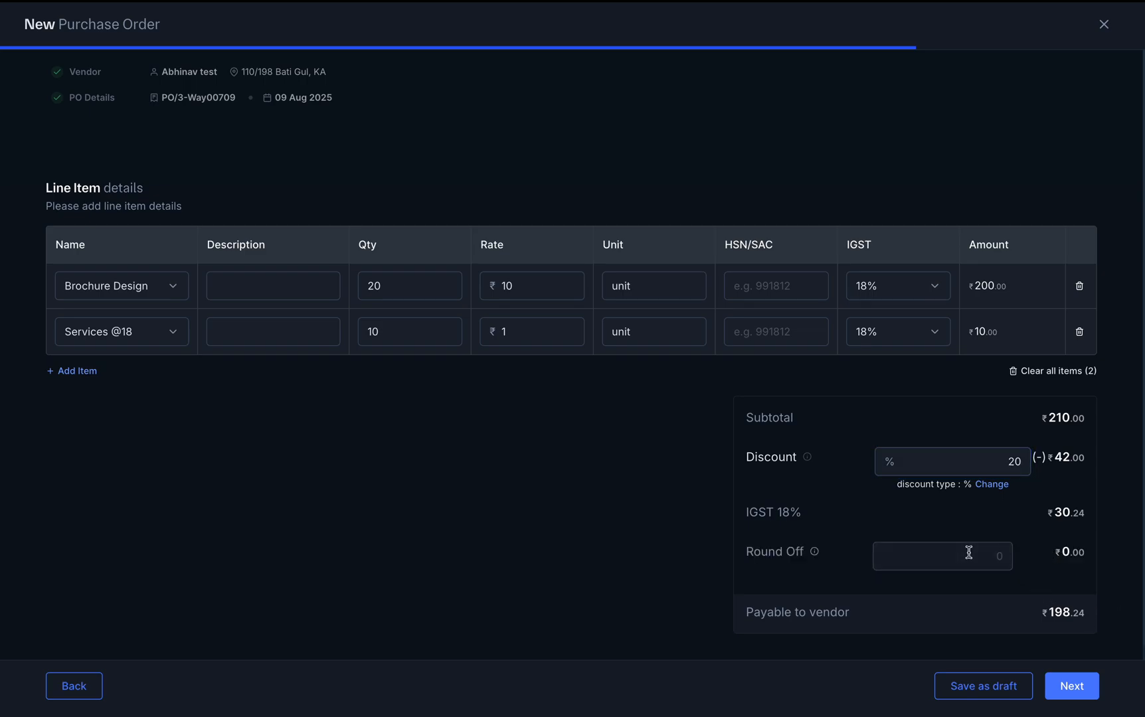
click(1076, 691)
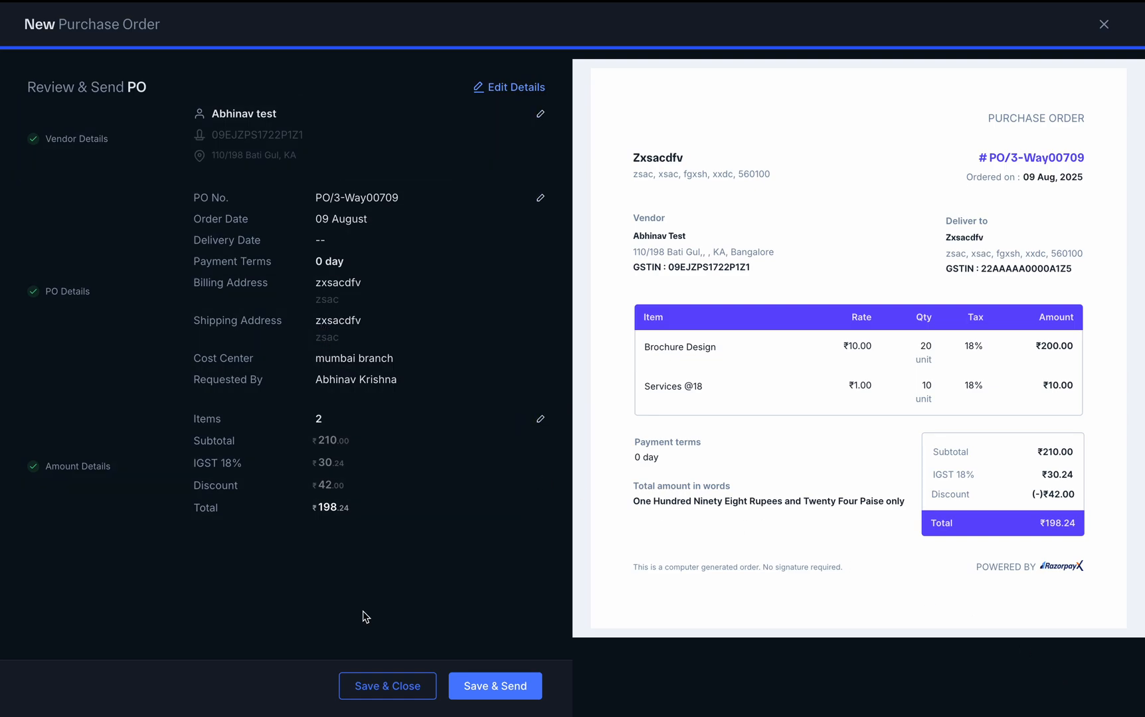
Save and send PO/3-Way00709 for ₹198.24 to the vendor
click(499, 687)
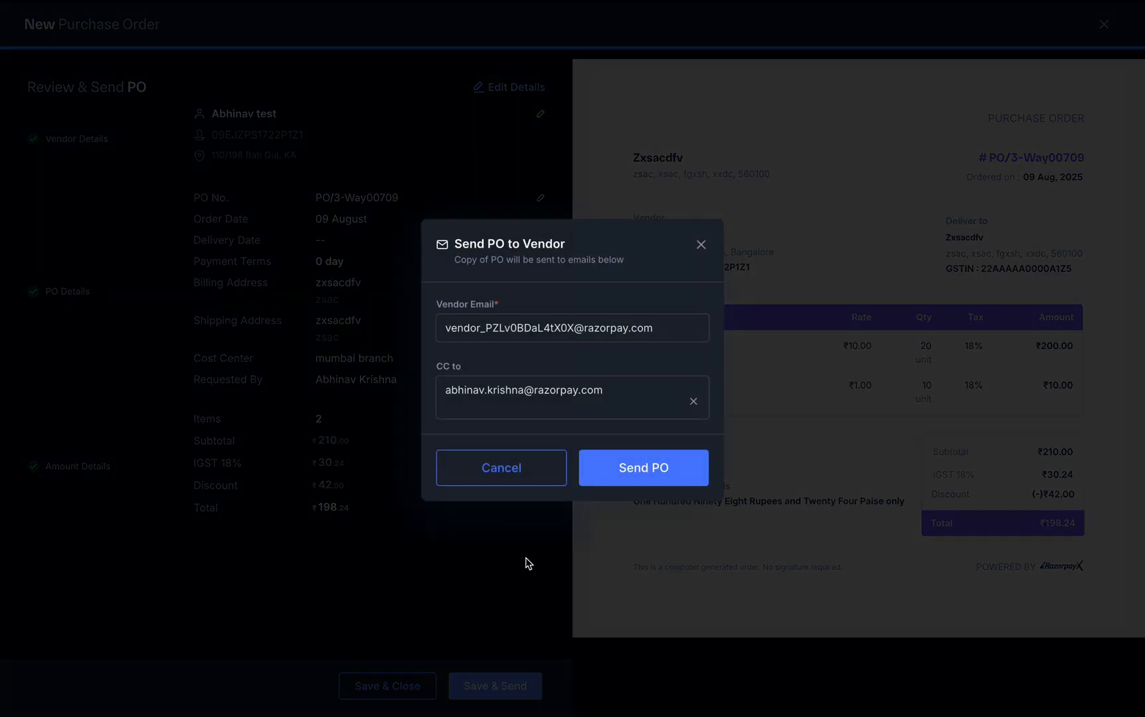
click(637, 464)
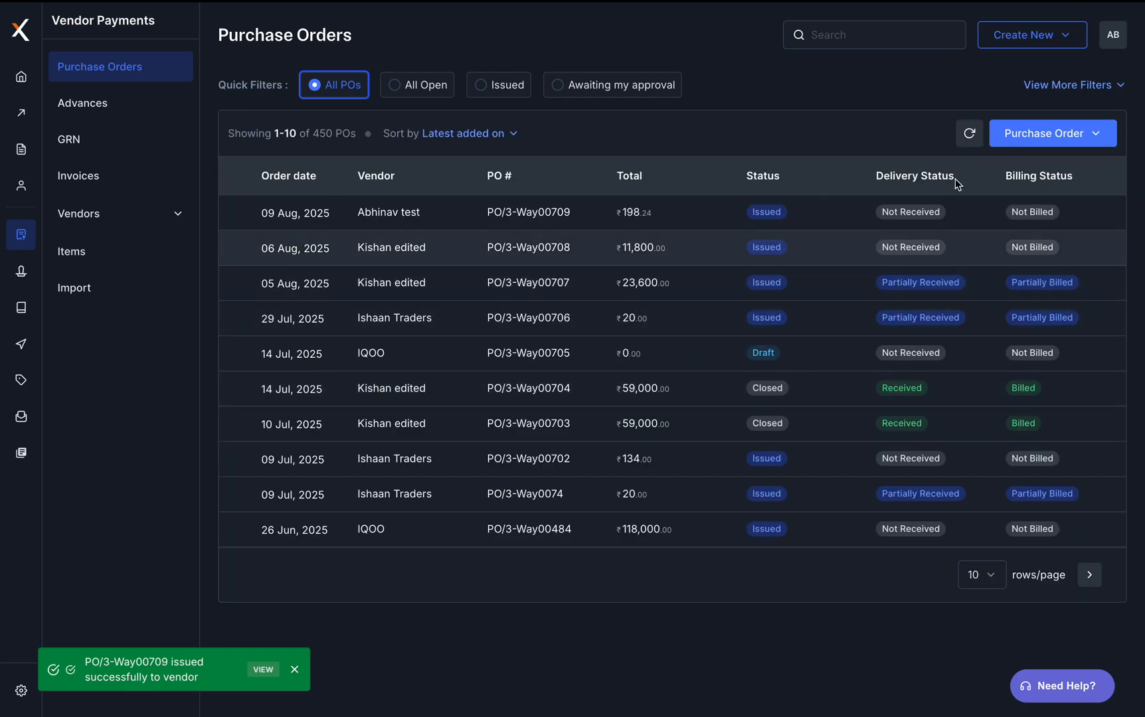
click(1005, 133)
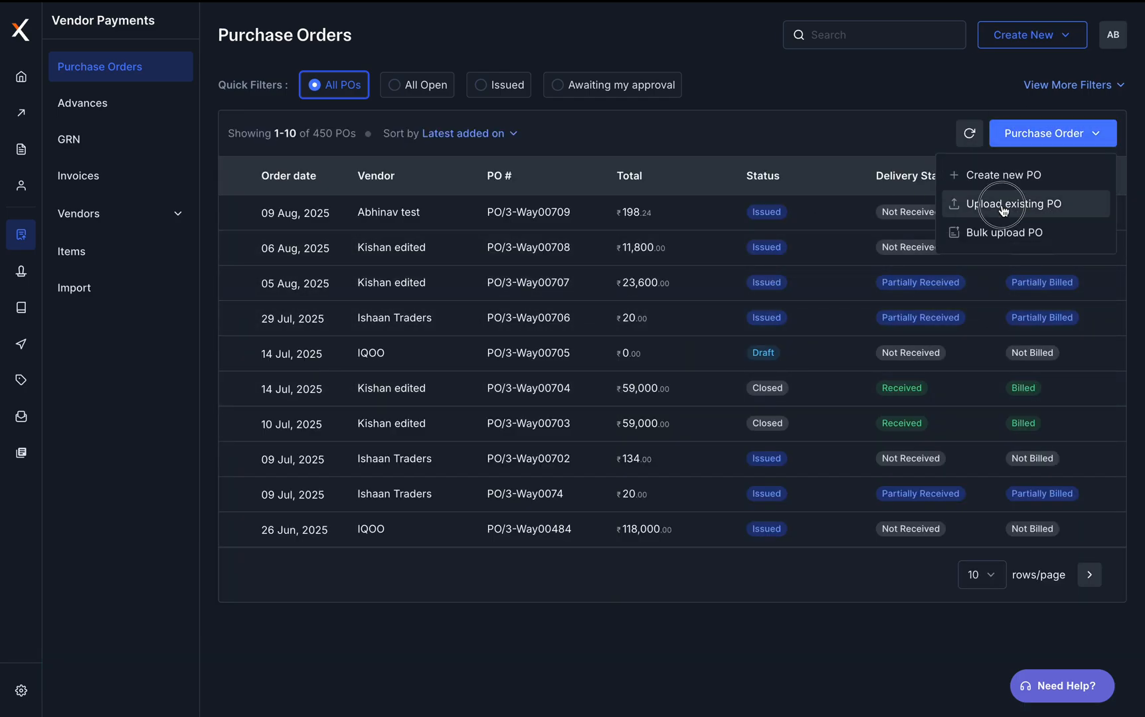
Start uploading an existing PO, then cancel the file choice and close the page
click(1005, 205)
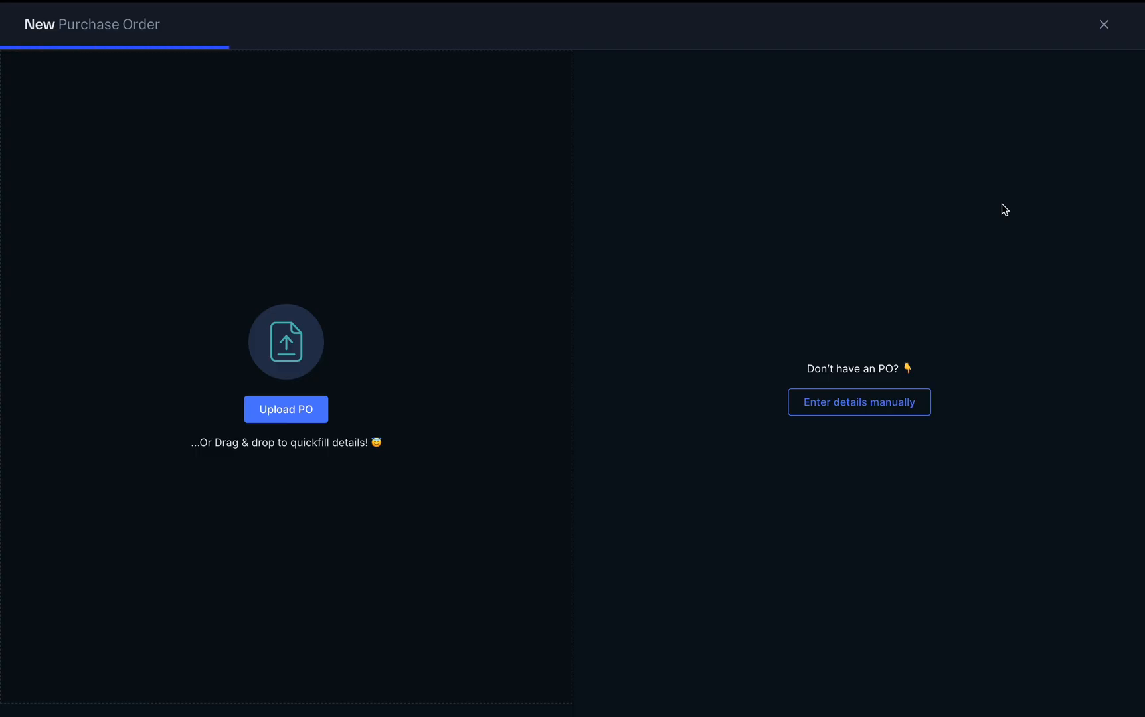
click(281, 410)
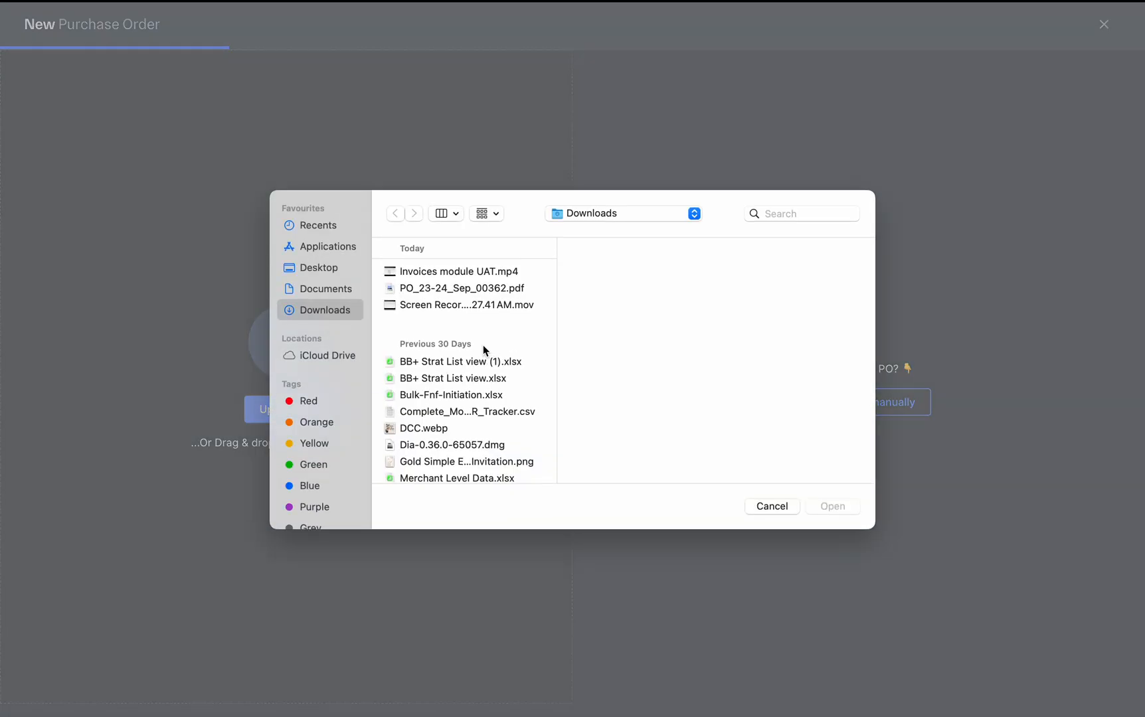
click(771, 507)
click(1102, 26)
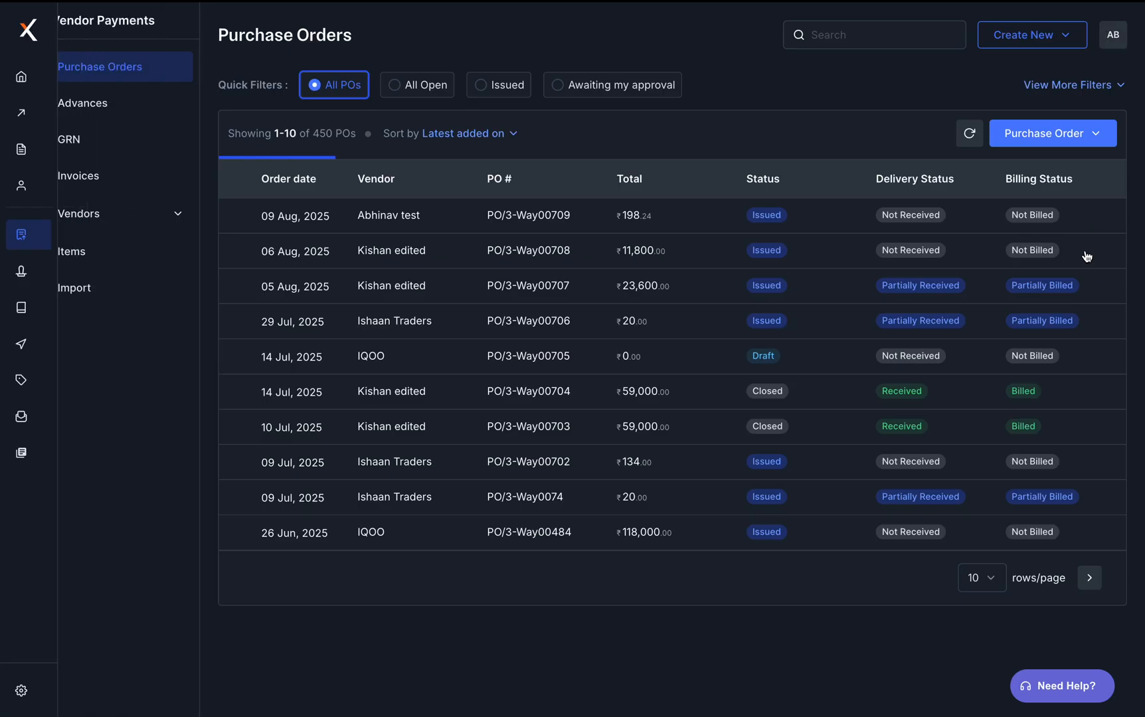
Go to the Invoices list and start a new invoice
click(1053, 135)
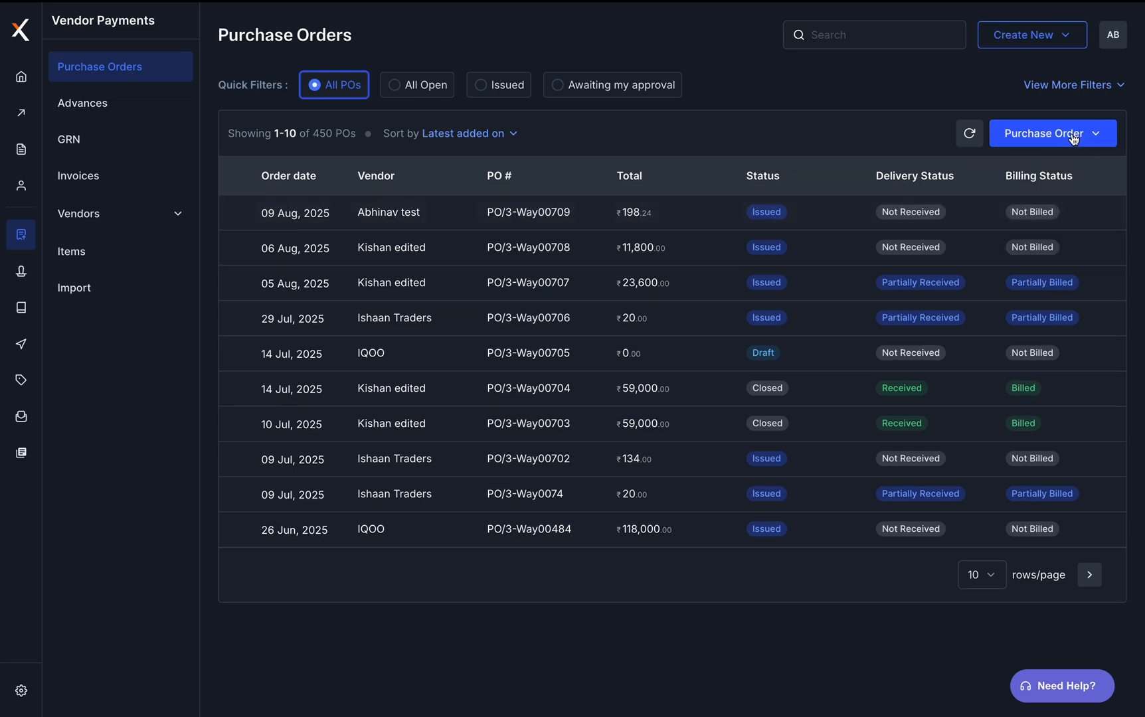
click(1074, 137)
click(792, 129)
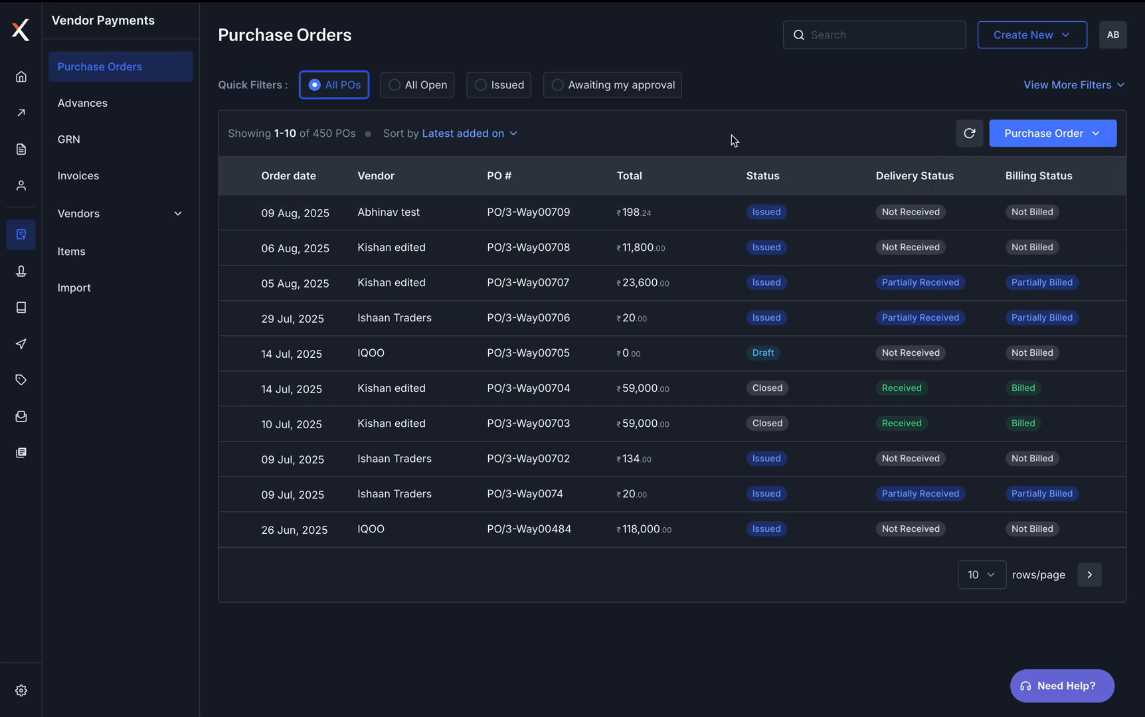
click(97, 183)
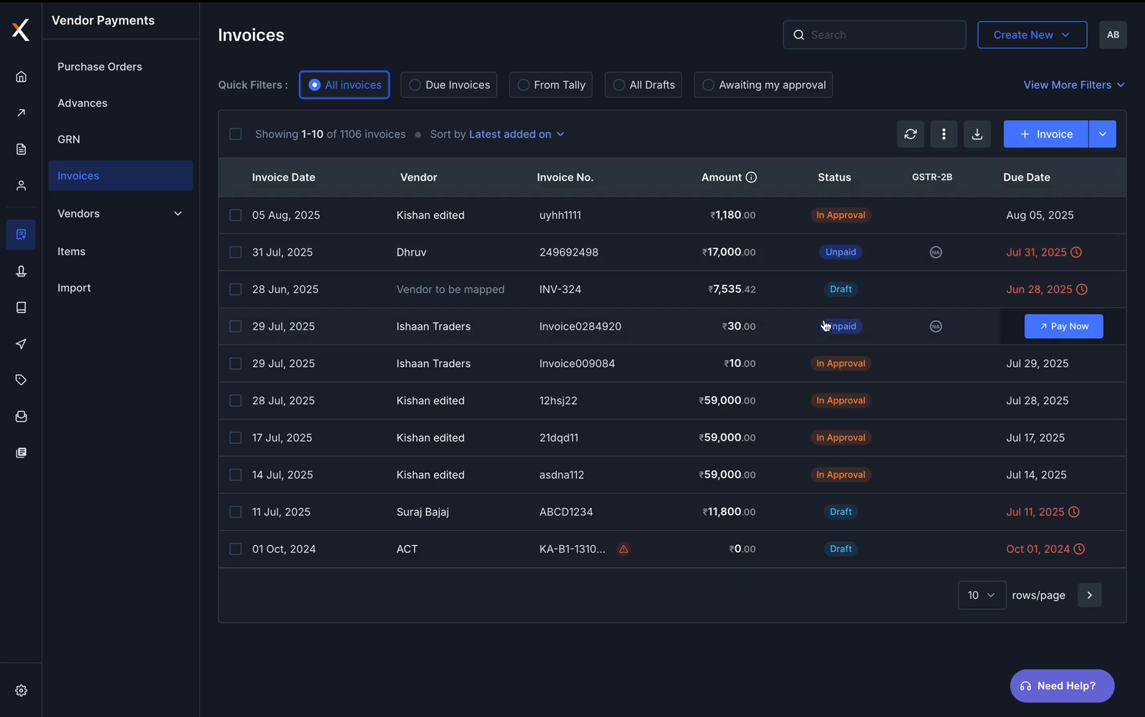
click(1065, 142)
Enter the invoice manually for the test vendor and link PO/3-Way00709
click(724, 335)
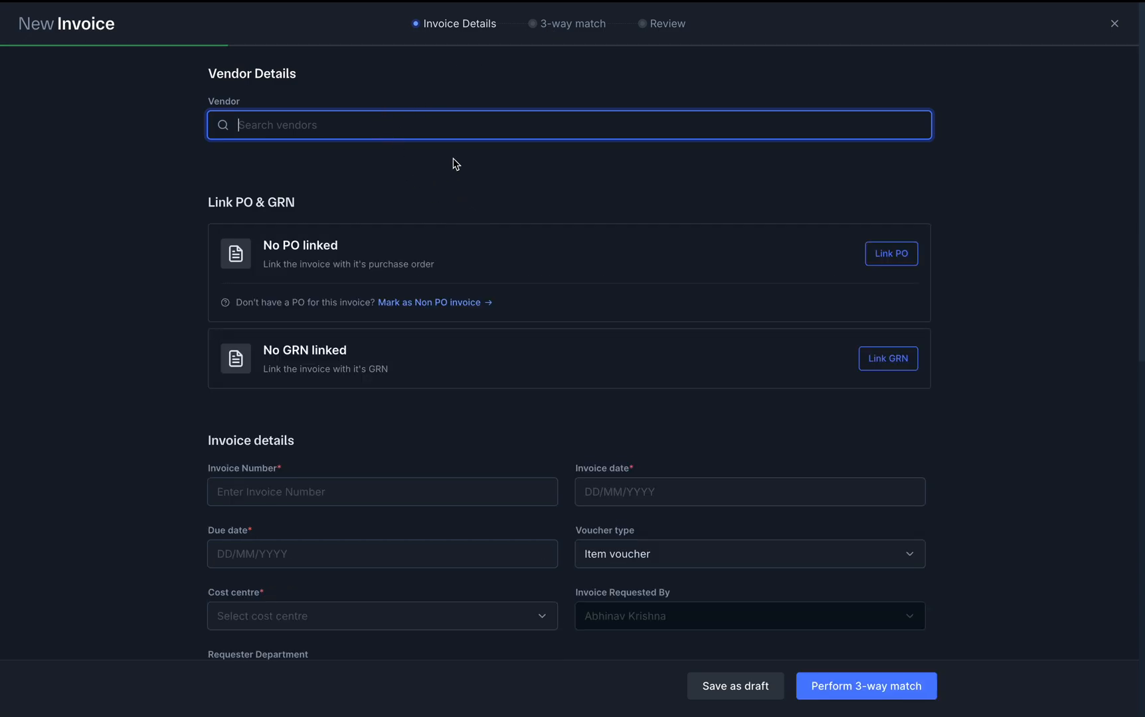
text(abhinav)
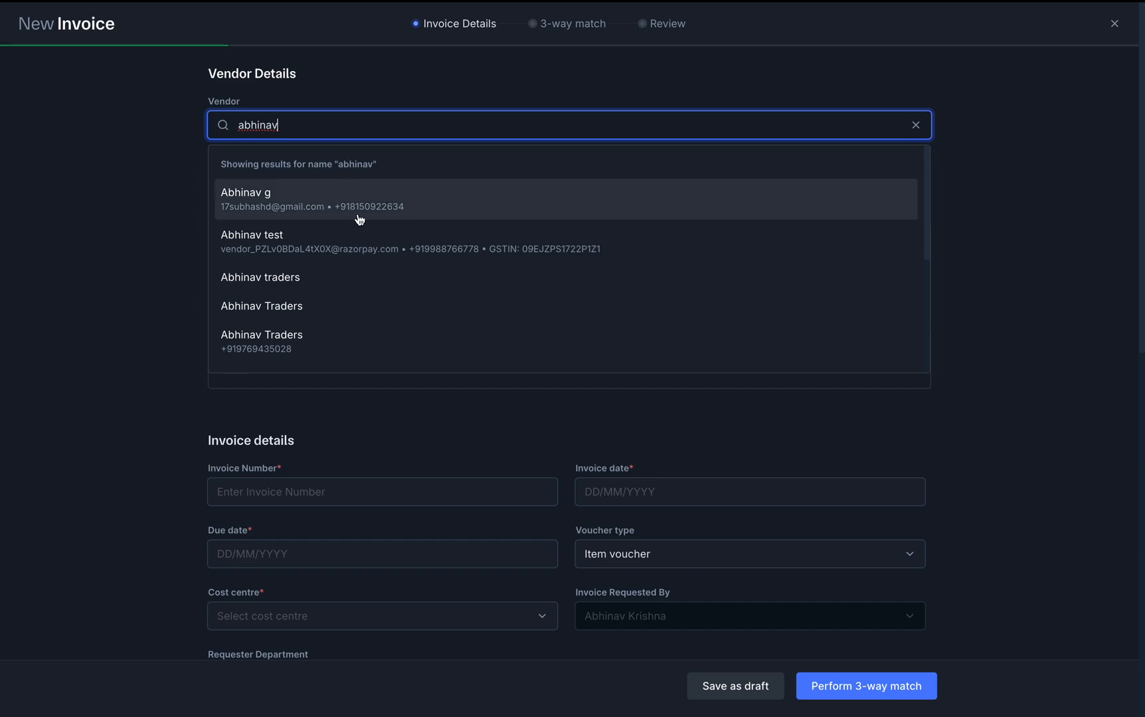
click(387, 256)
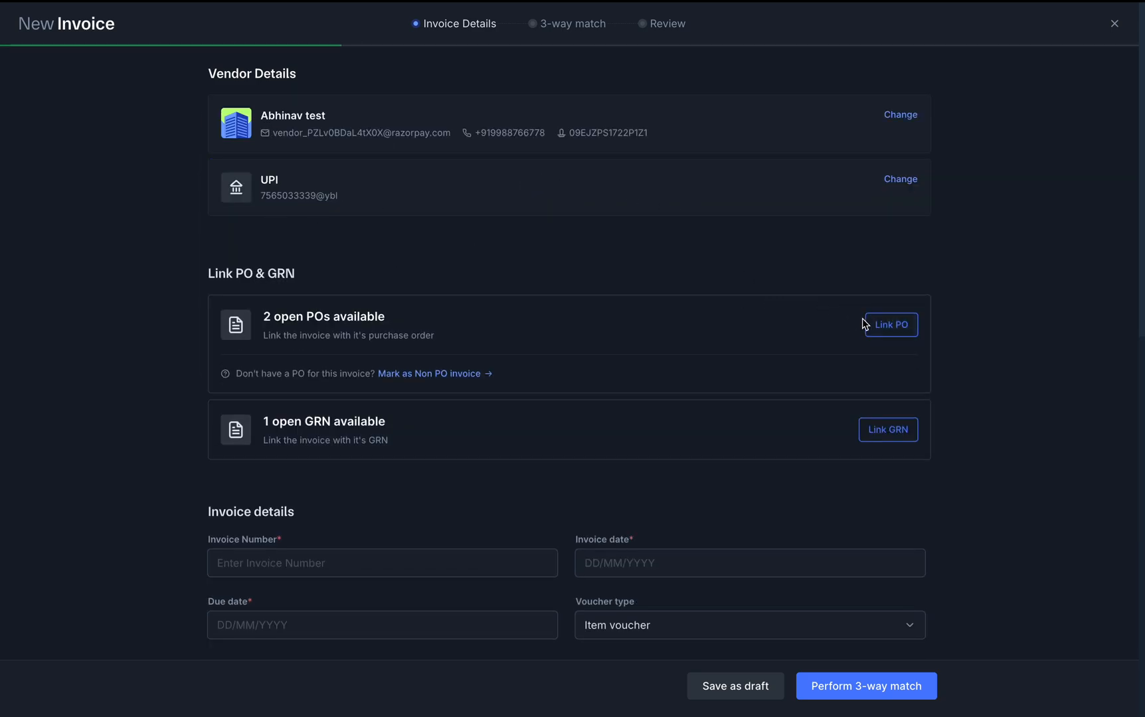
click(890, 332)
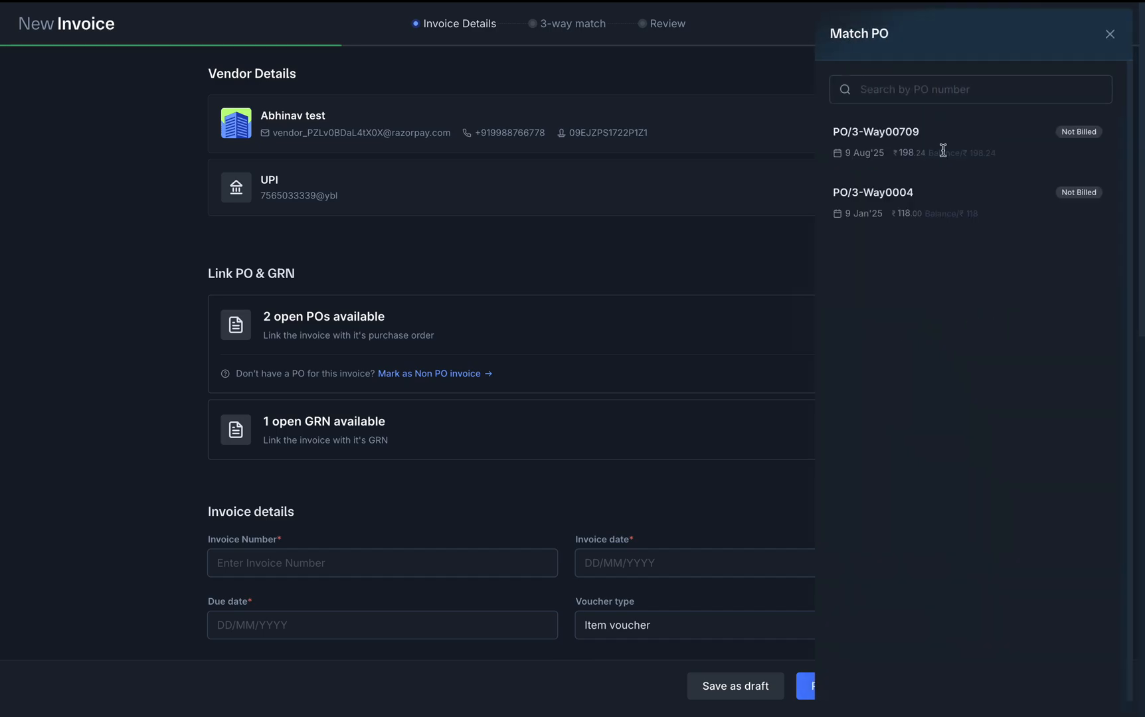
double_click(863, 150)
click(1000, 151)
click(971, 141)
click(1076, 142)
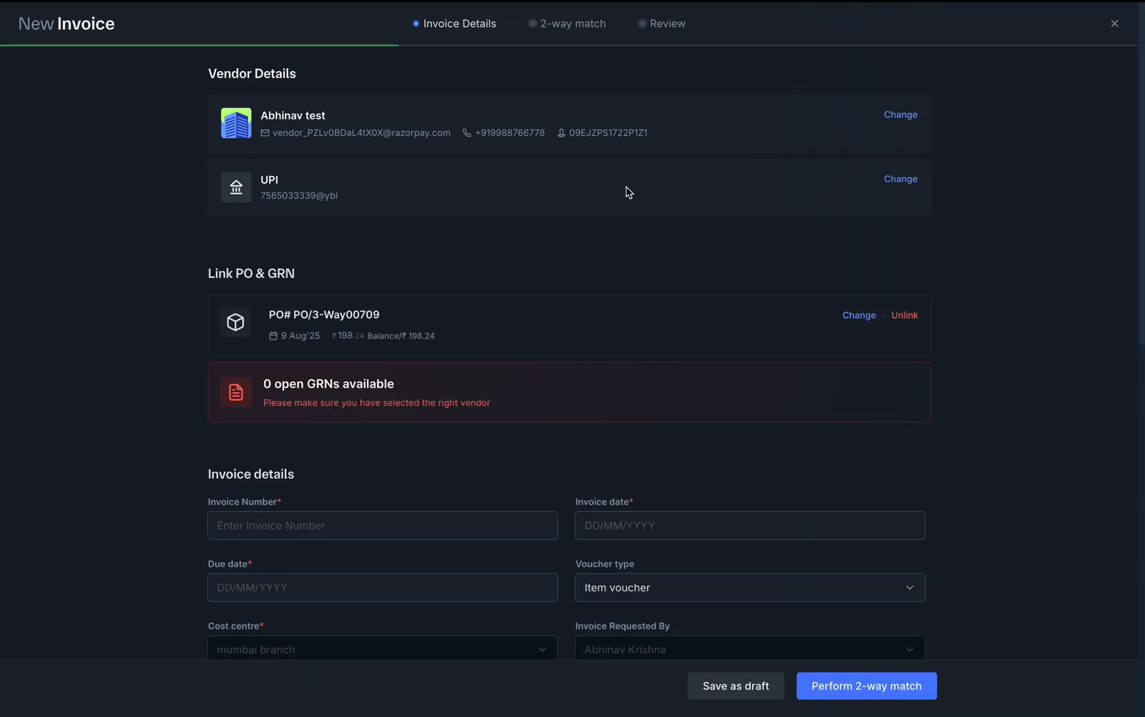
Unlink the PO, preview PO/3-Way00709, then match it to the invoice again
click(903, 317)
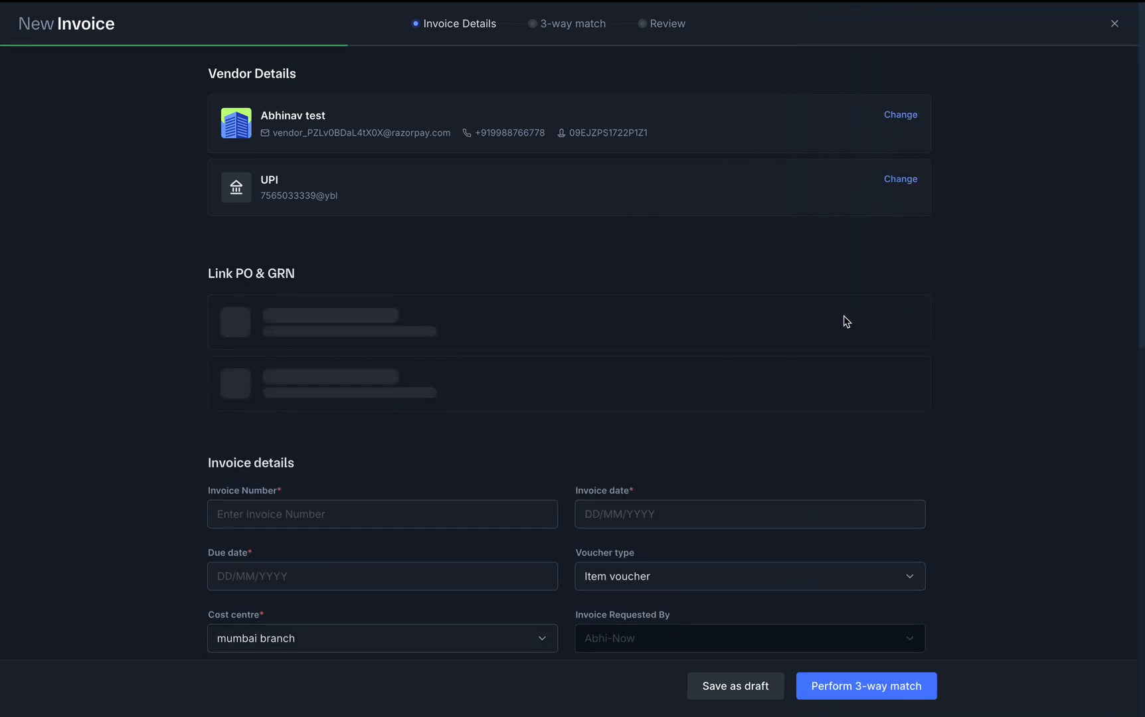
click(890, 325)
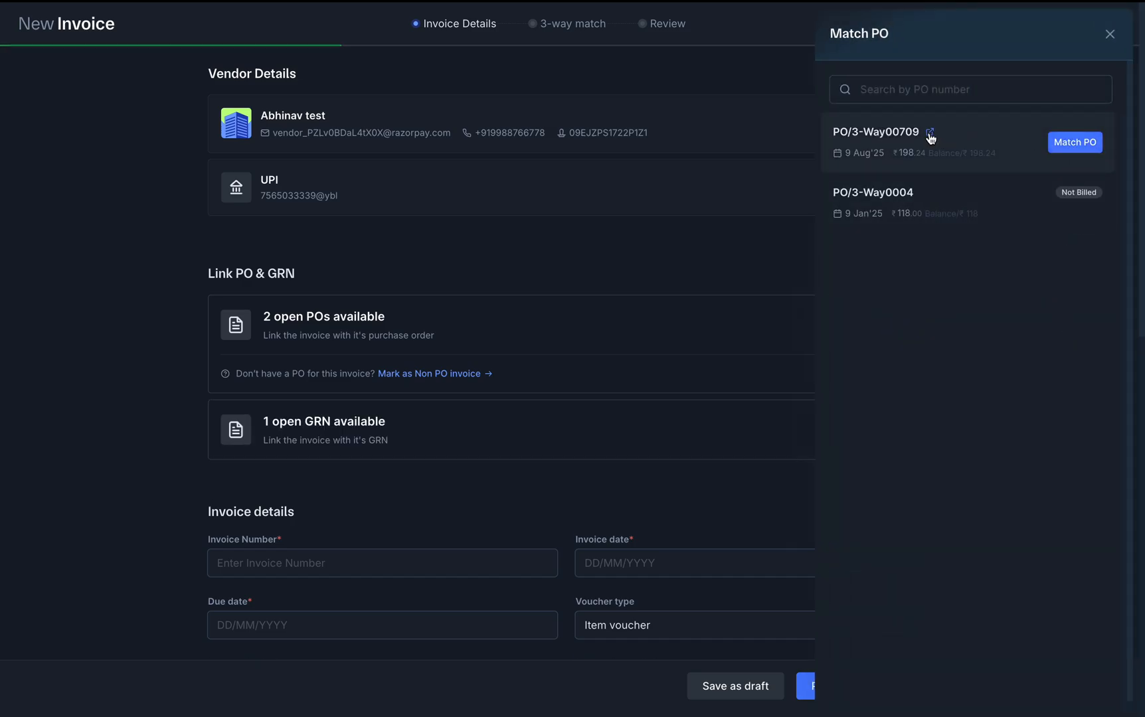
click(931, 133)
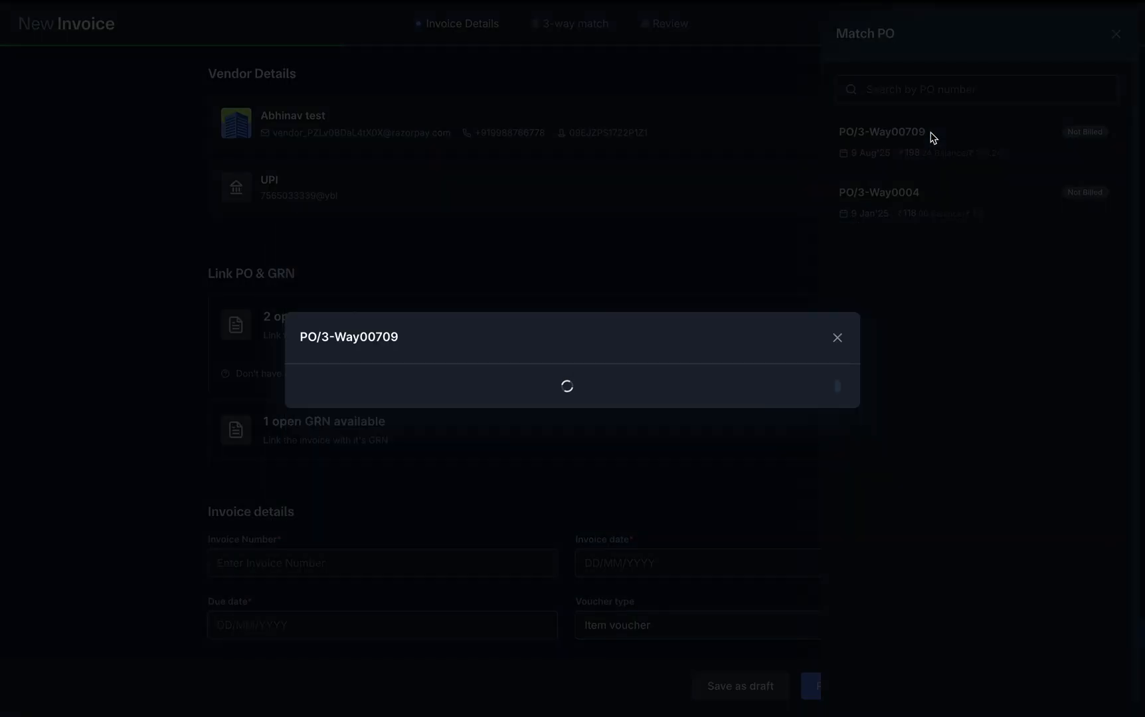
scroll(790, 304, down, 5)
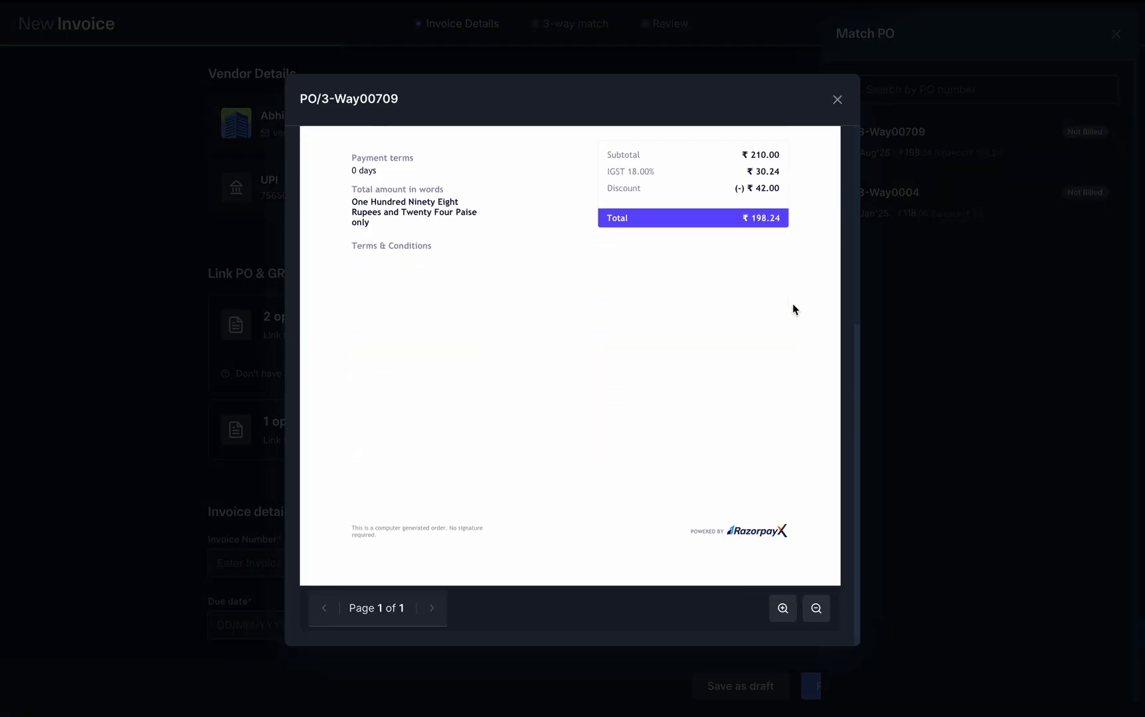
click(838, 99)
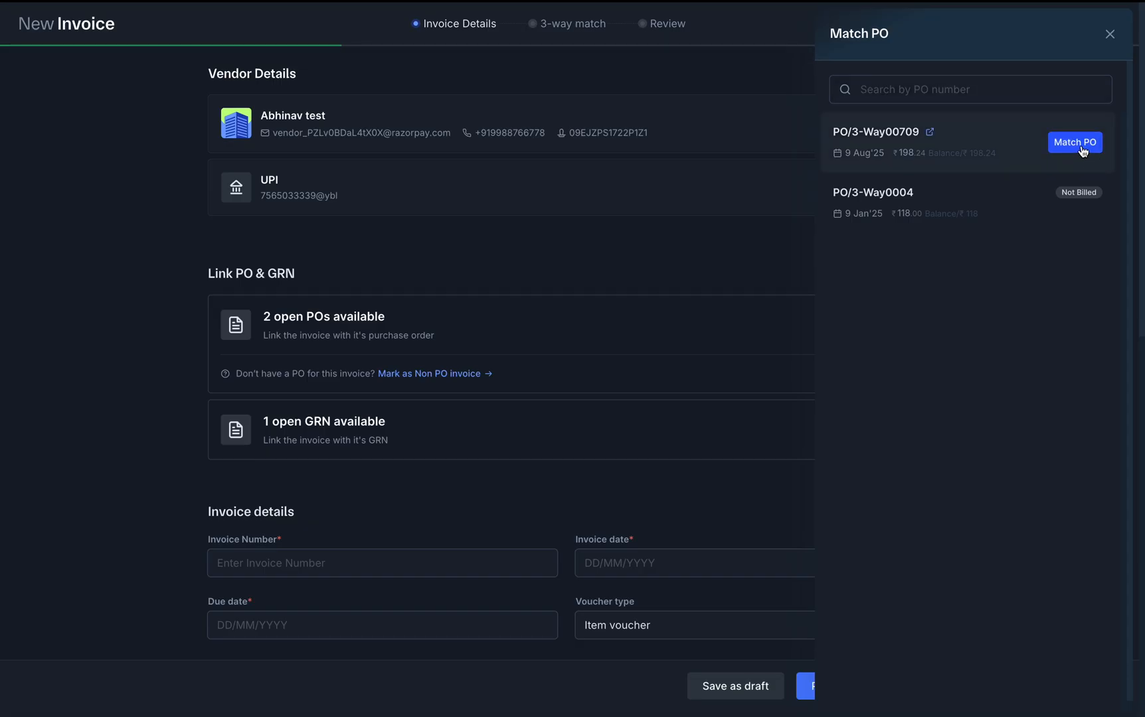
click(1063, 146)
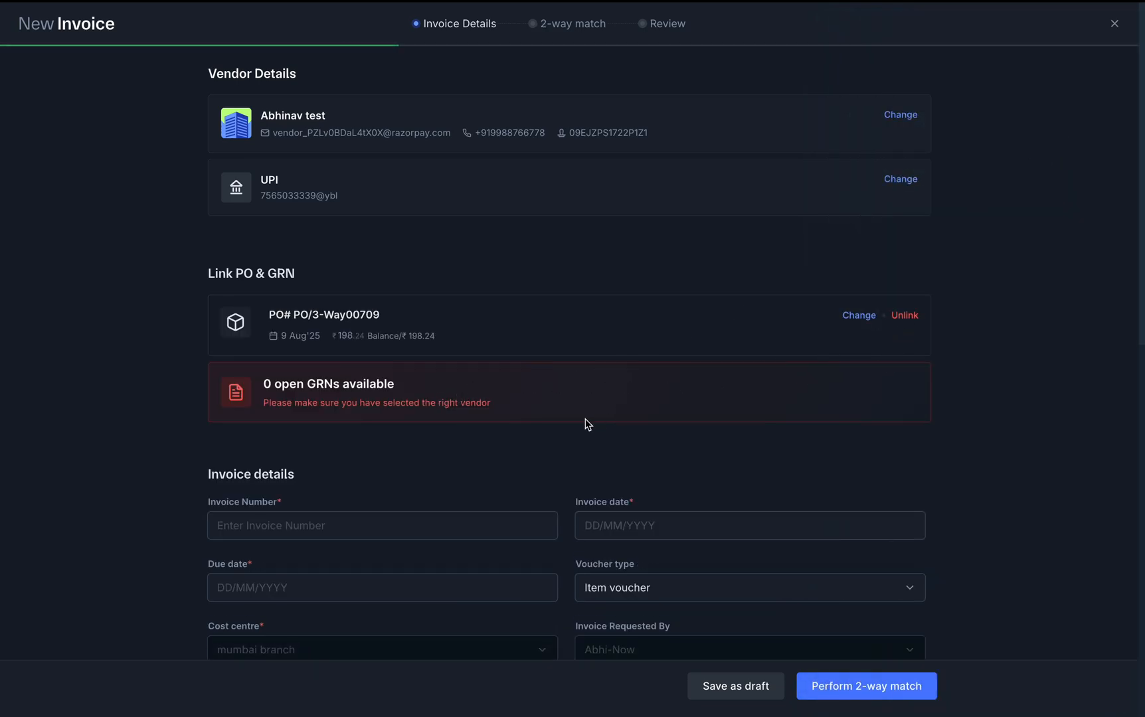
scroll(503, 434, down, 3)
scroll(504, 434, up, 3)
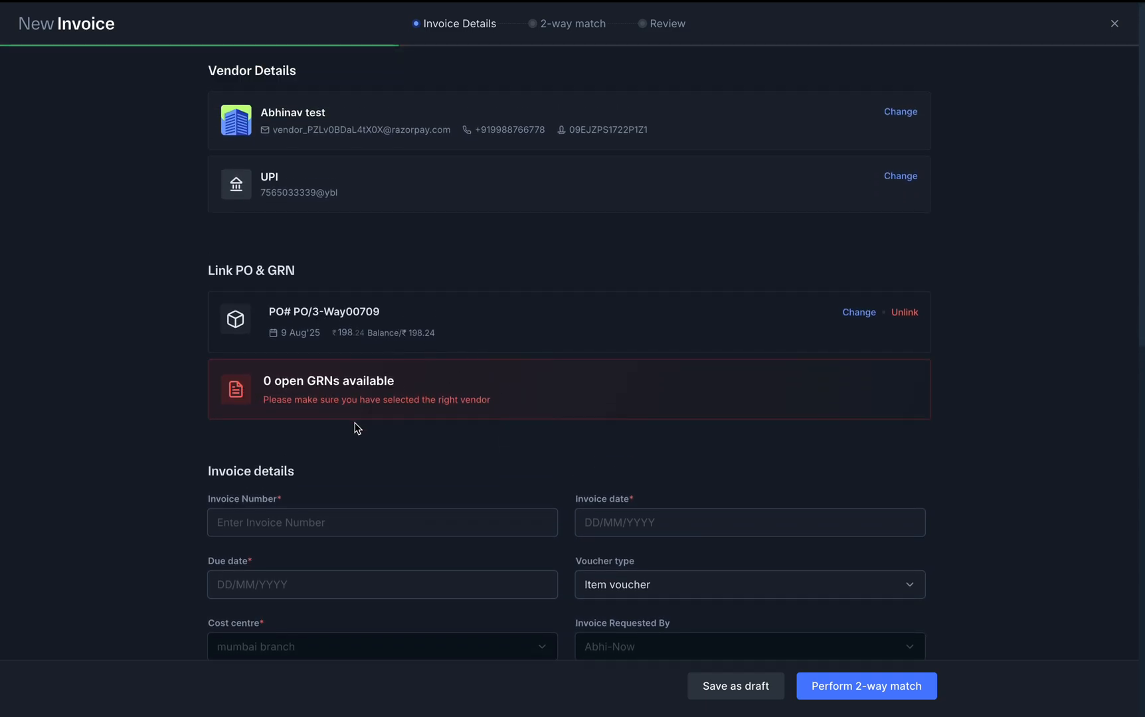
Enter invoice number 349857 with invoice date 06/08/2025 and due date 07/08/2025
click(331, 521)
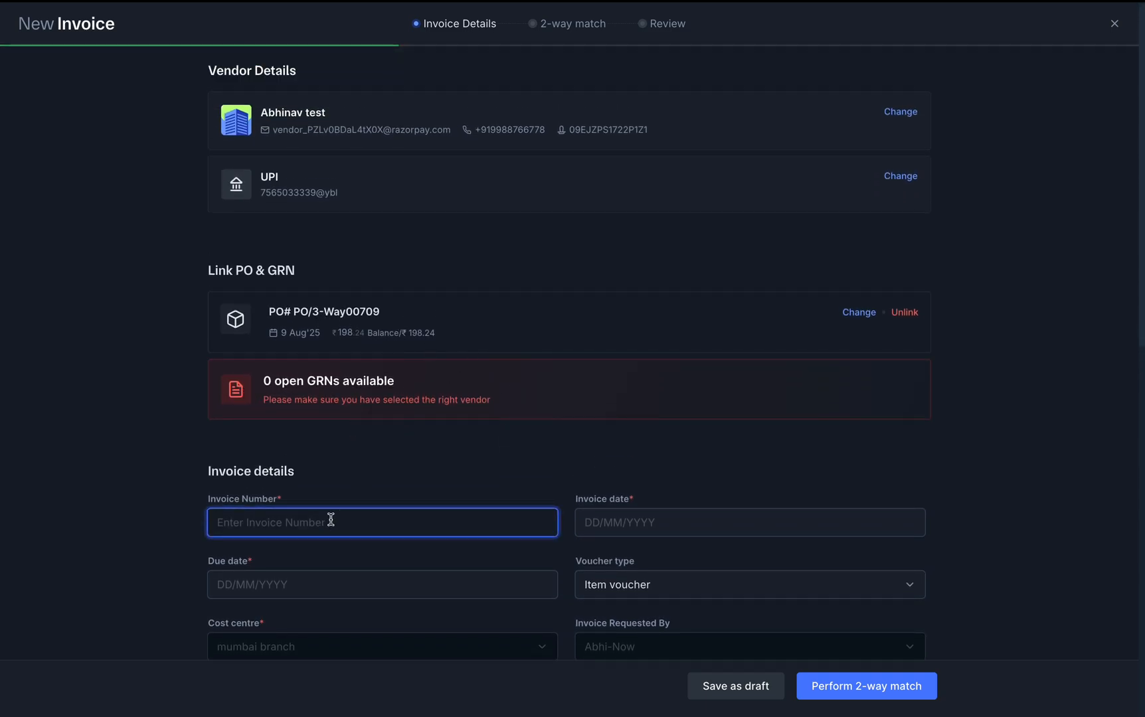
text(349857)
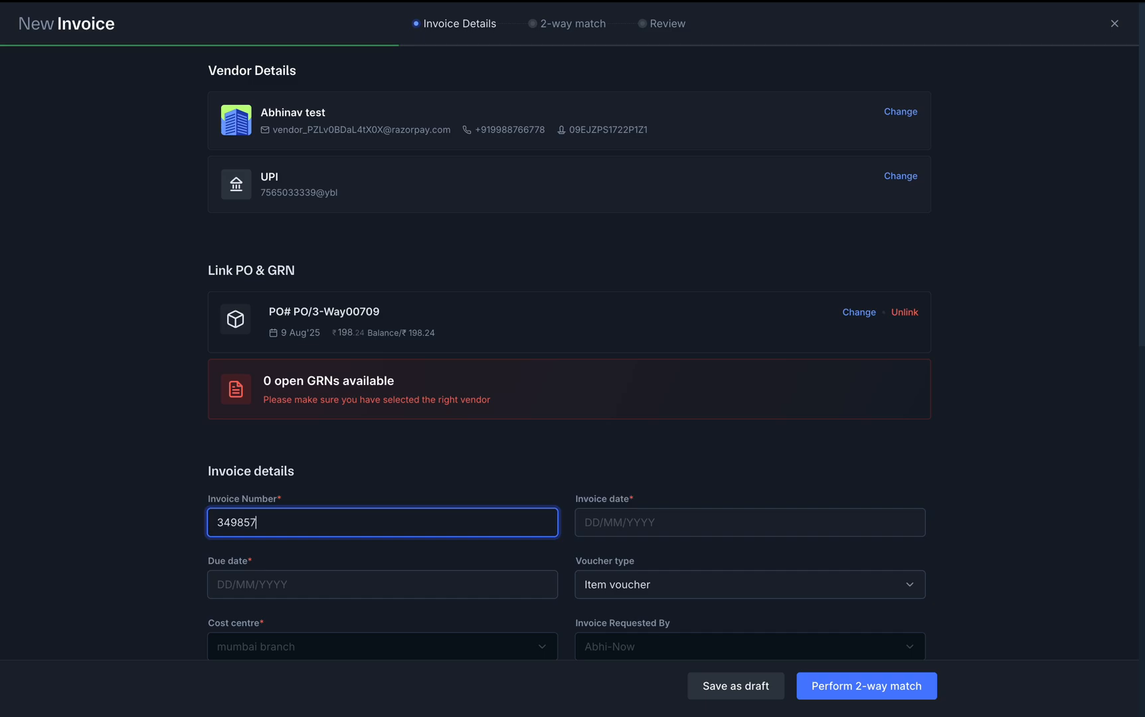
click(619, 531)
click(696, 288)
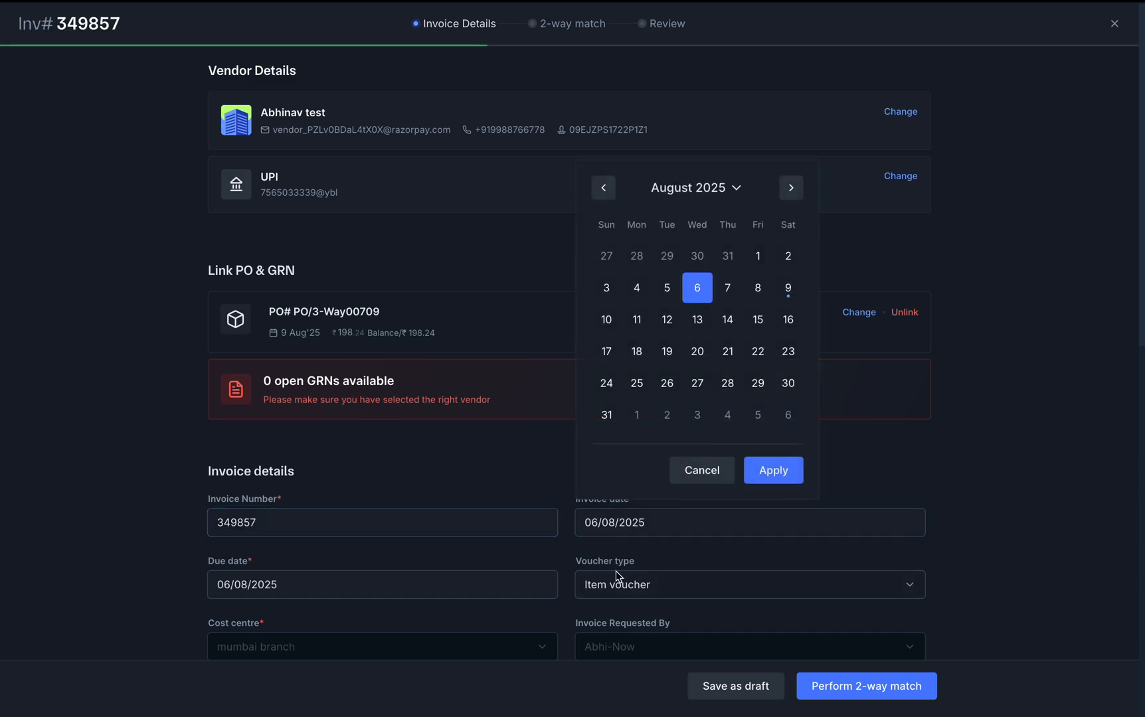
click(774, 482)
click(332, 587)
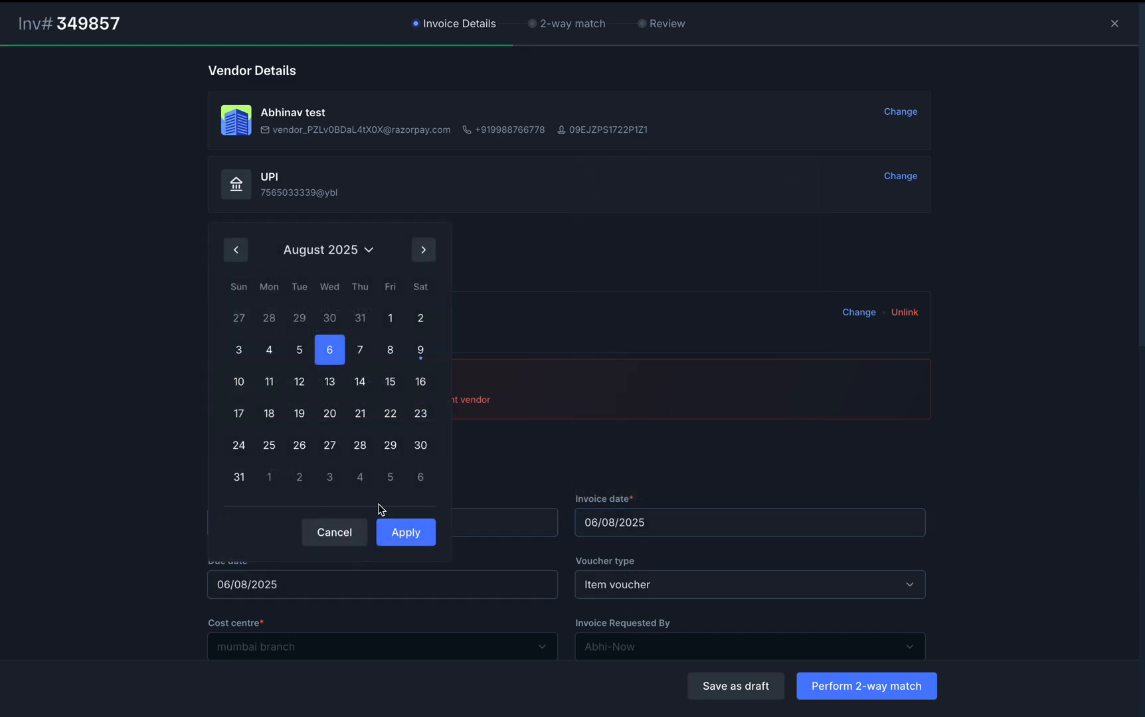
click(360, 349)
click(405, 532)
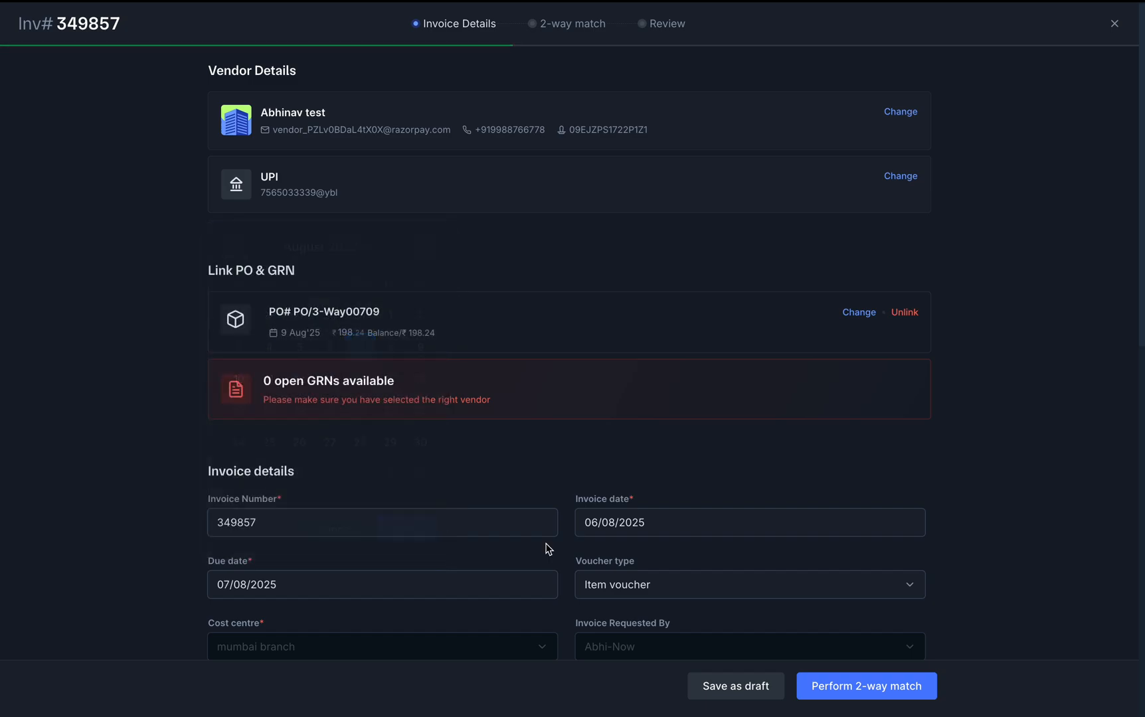
scroll(634, 578, down, 3)
scroll(634, 578, down, 2)
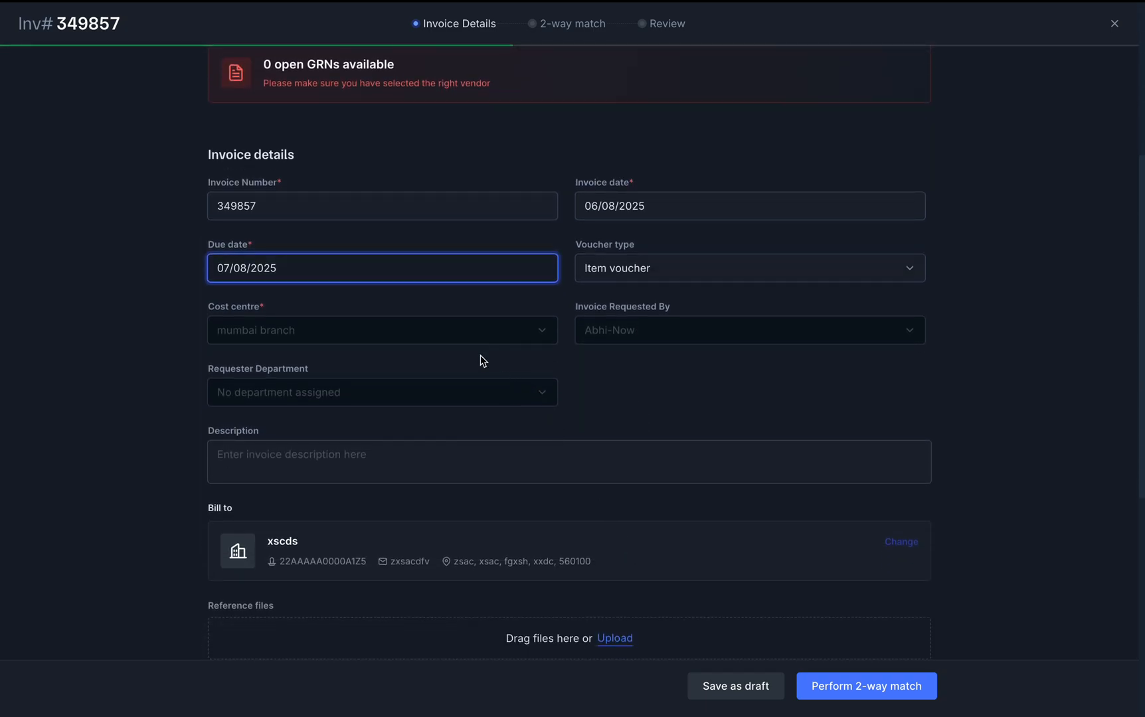
scroll(637, 324, down, 7)
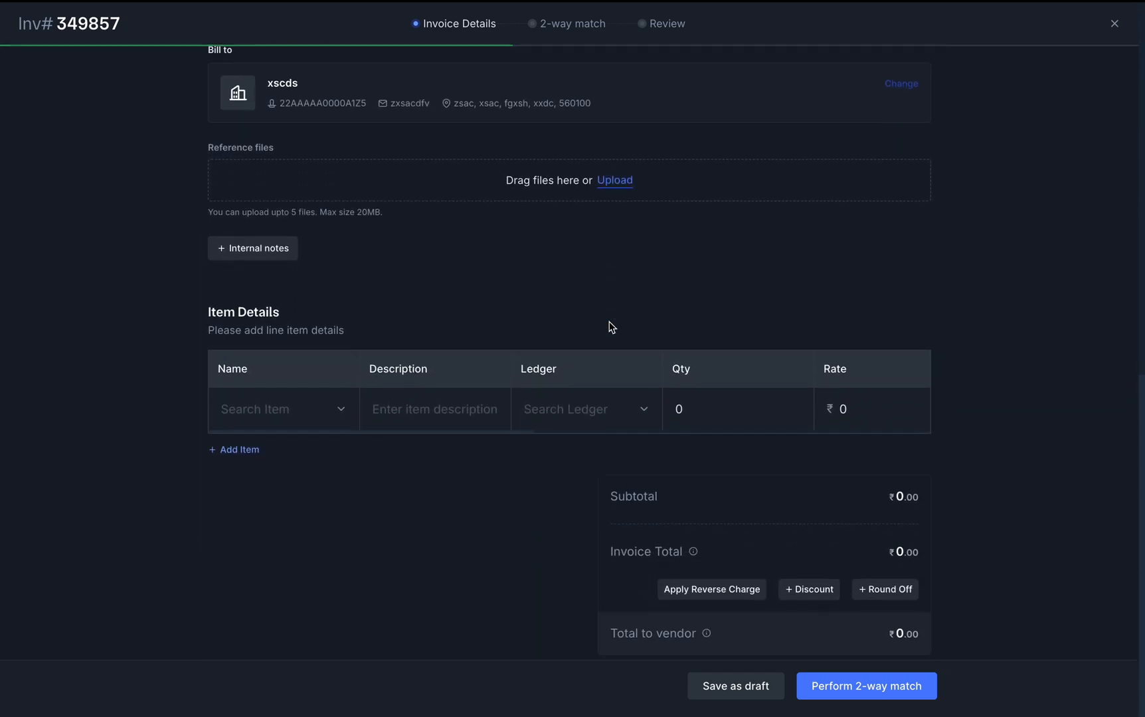
Add a Brochure Design line on the Round Offs ledger, quantity 20 at ₹10
click(322, 407)
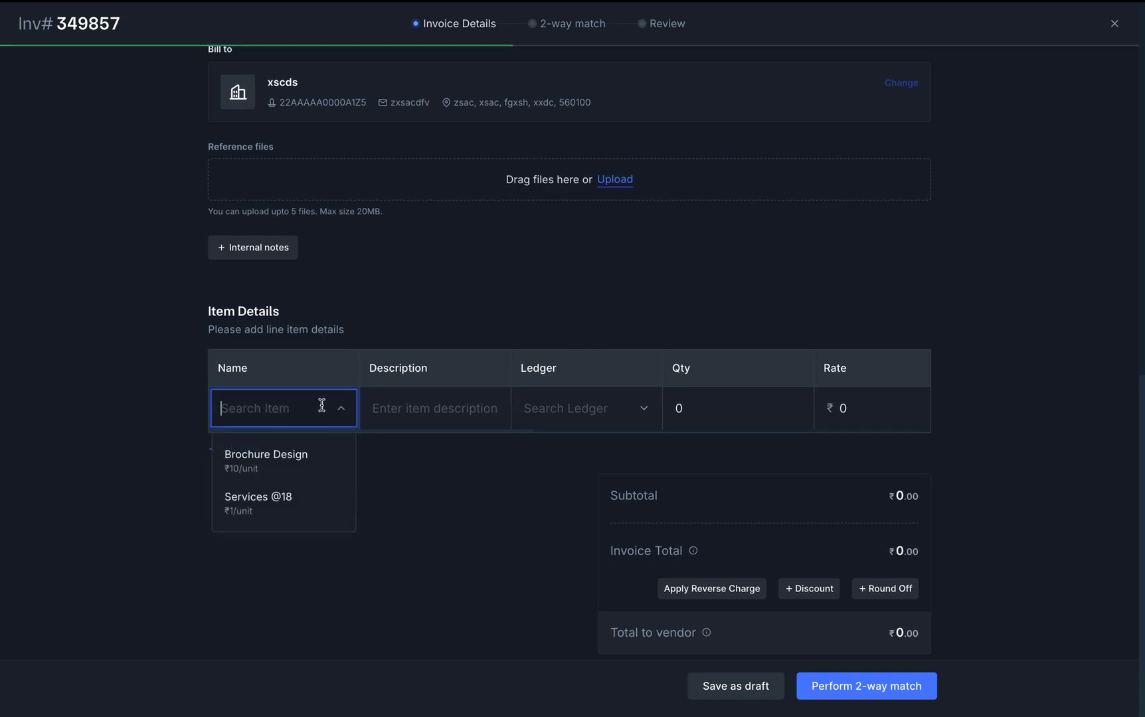
click(297, 472)
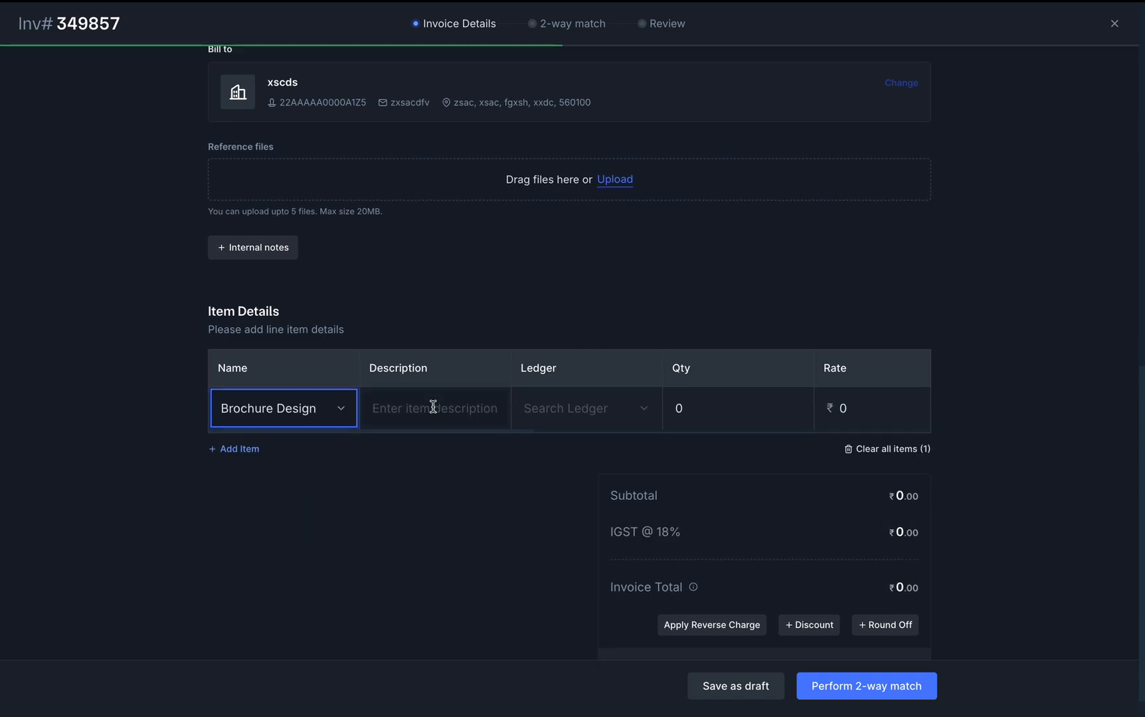
click(650, 410)
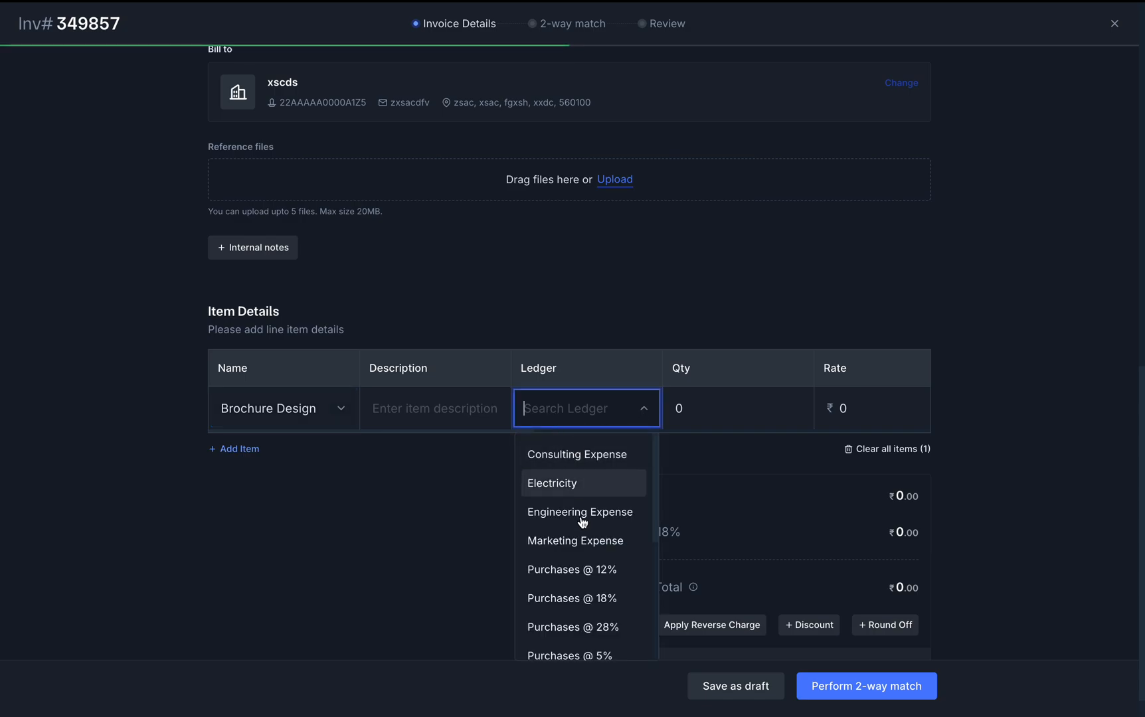
scroll(583, 534, down, 5)
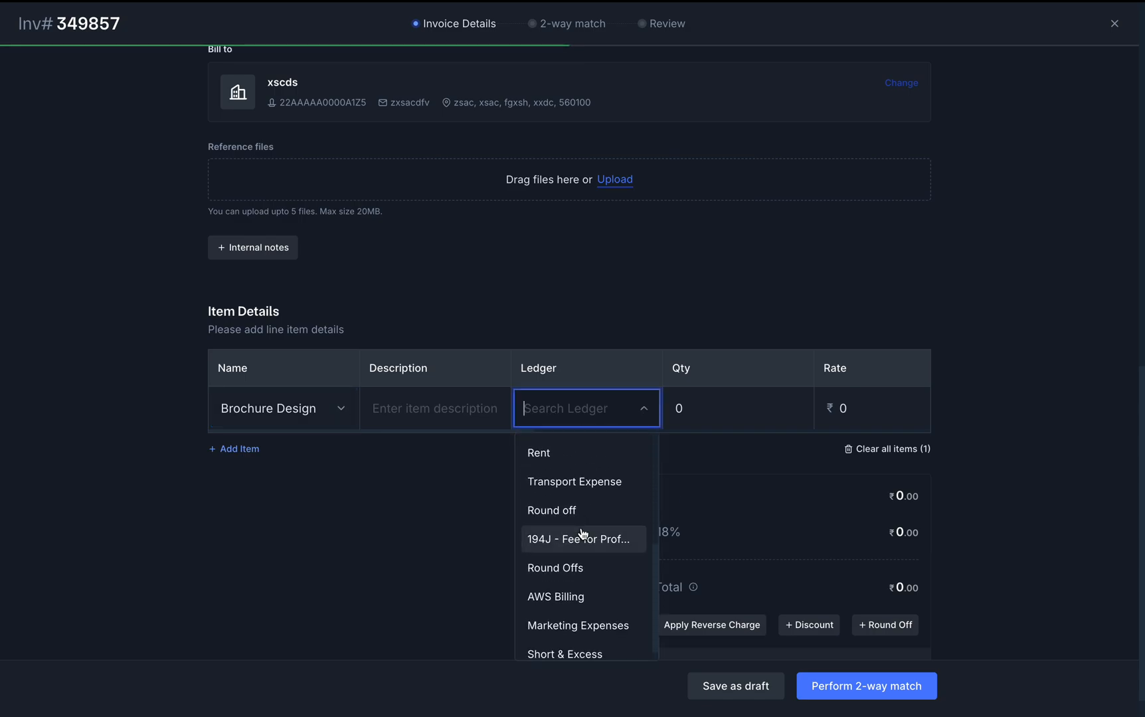
click(569, 570)
click(742, 408)
key(BackSpace)
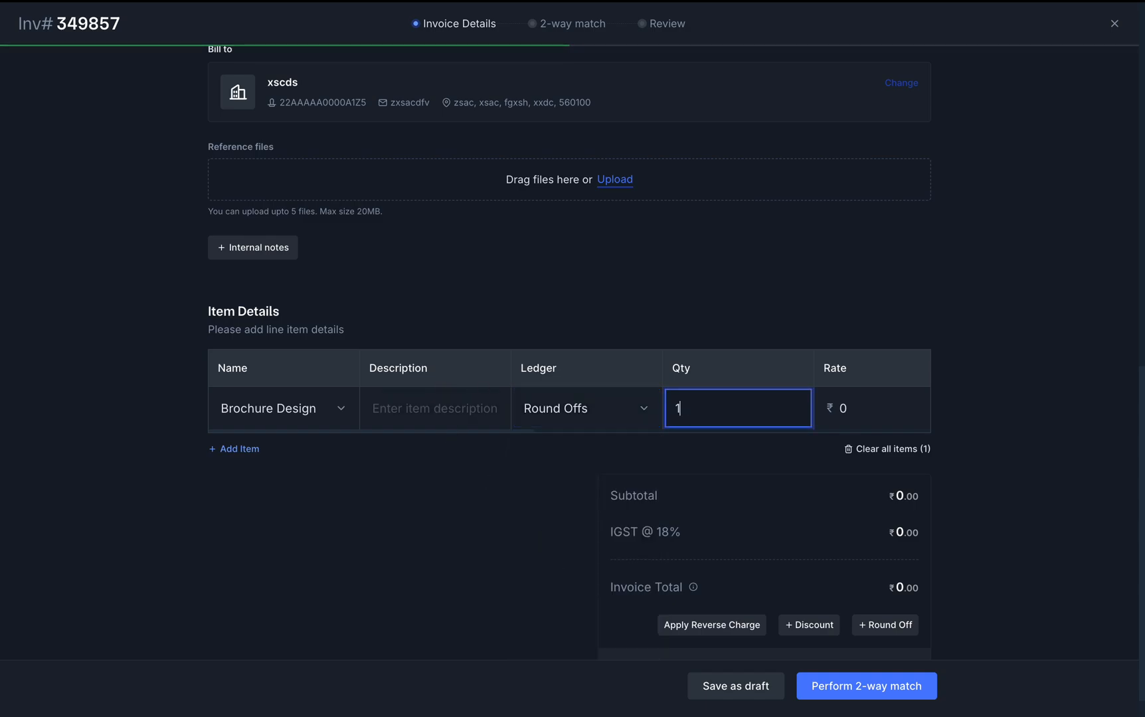
key(Tab)
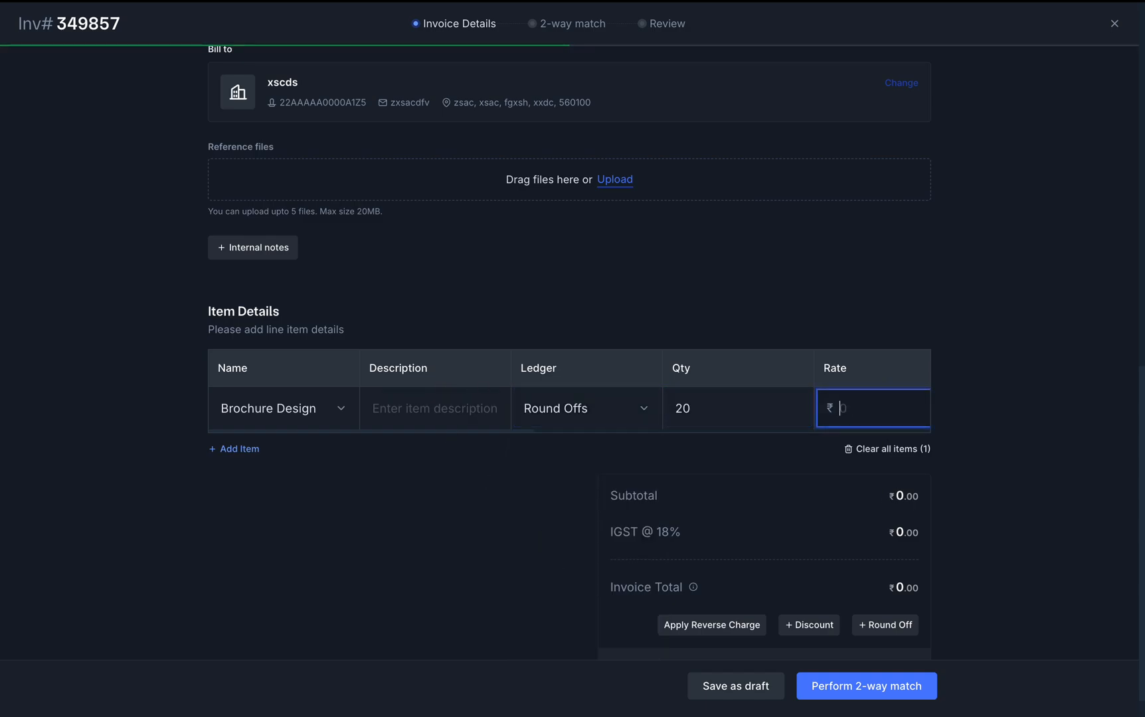
click(566, 555)
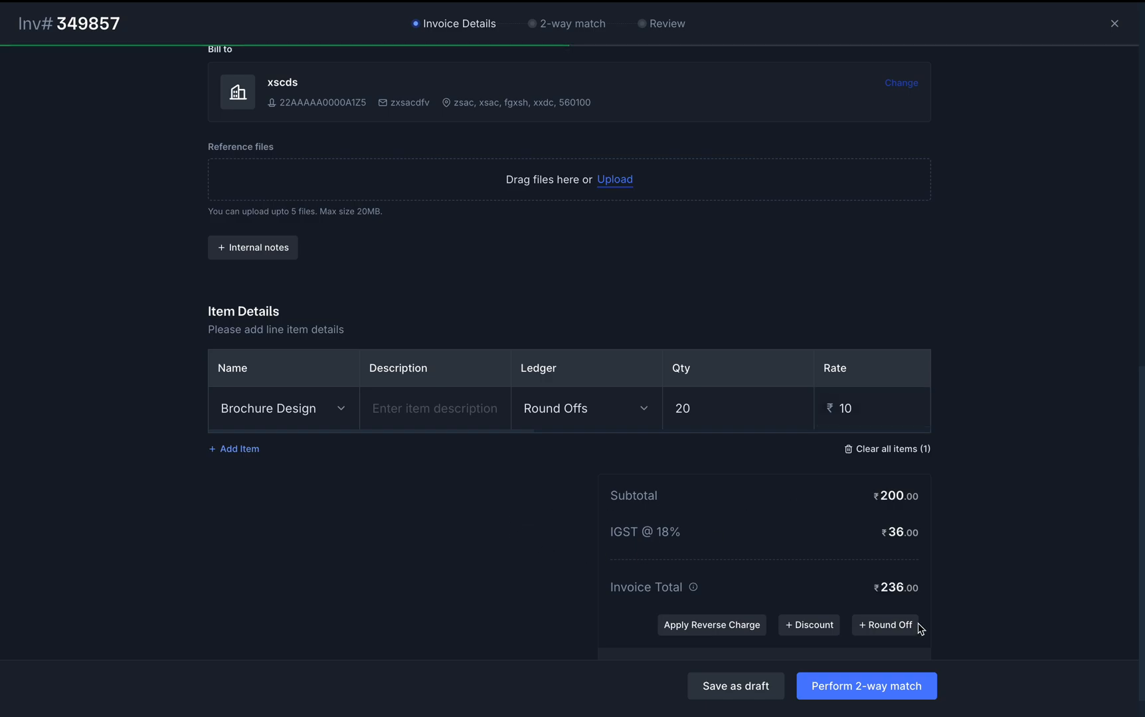
Apply reverse charge and add a 10% discount to the invoice
scroll(731, 525, down, 1)
click(703, 586)
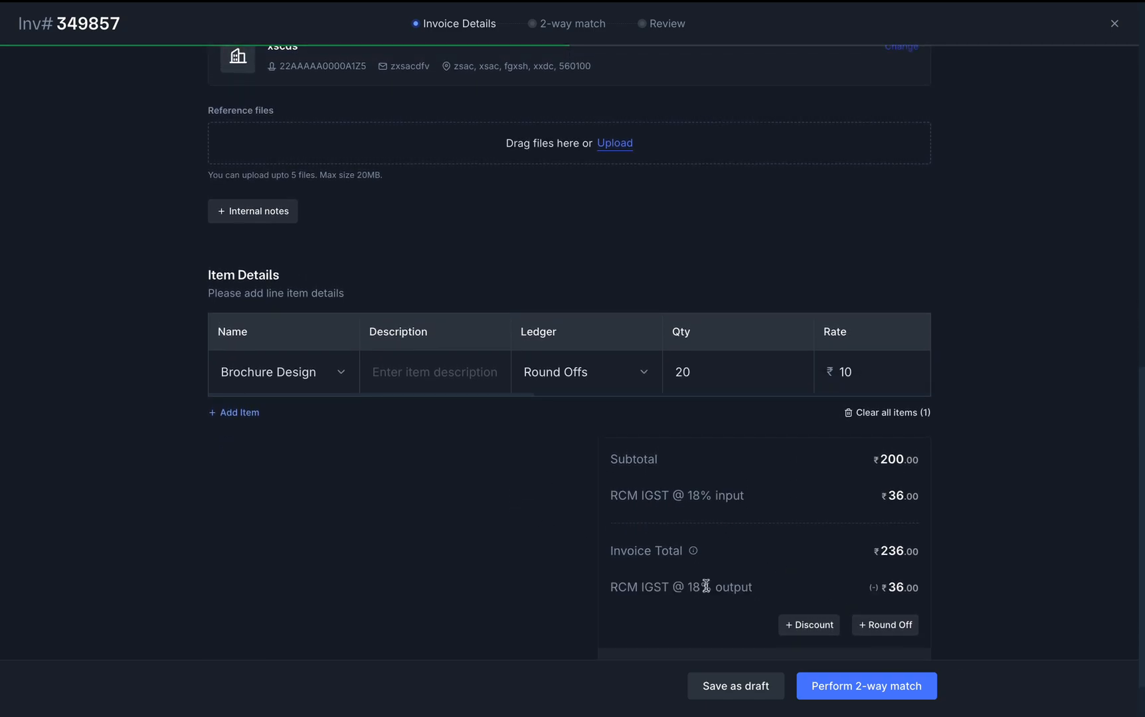
scroll(769, 590, down, 2)
click(812, 556)
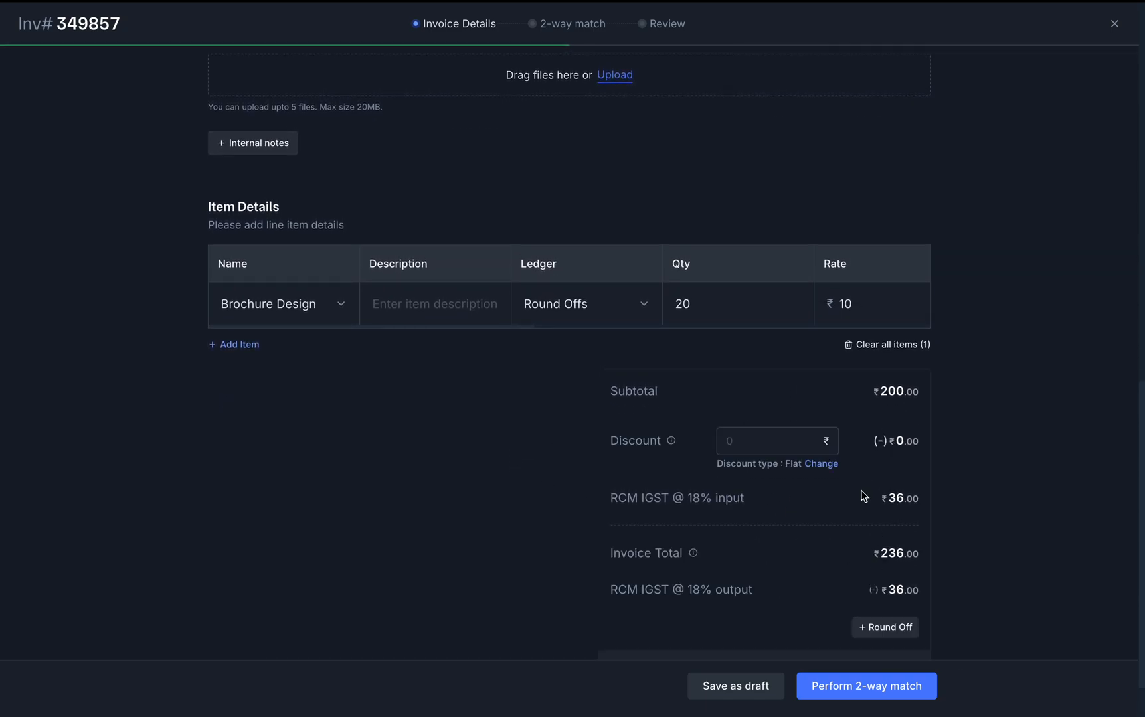
click(811, 438)
text(10)
click(993, 470)
scroll(993, 470, down, 2)
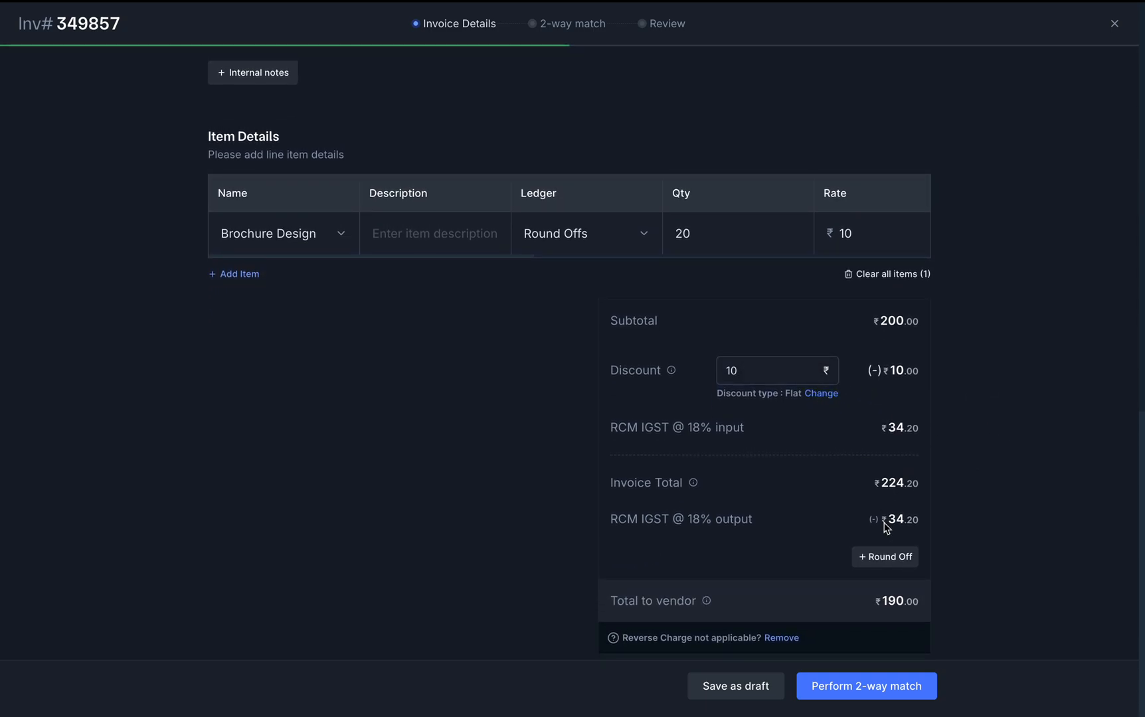
click(822, 393)
click(887, 458)
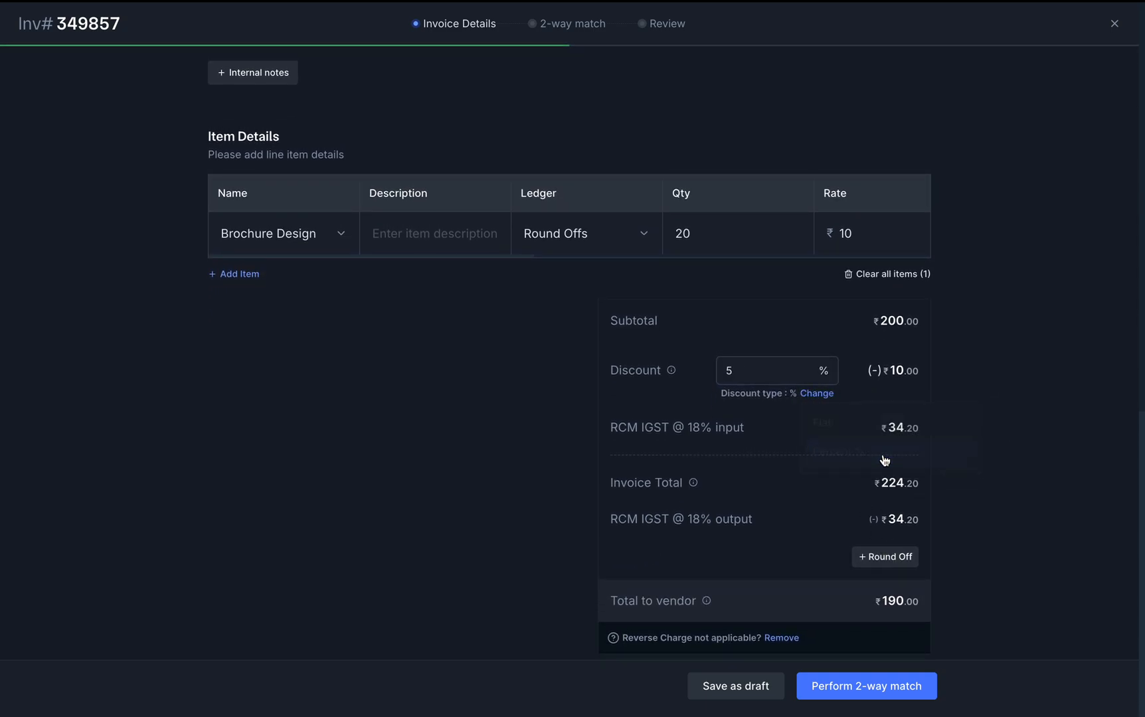
key(BackSpace)
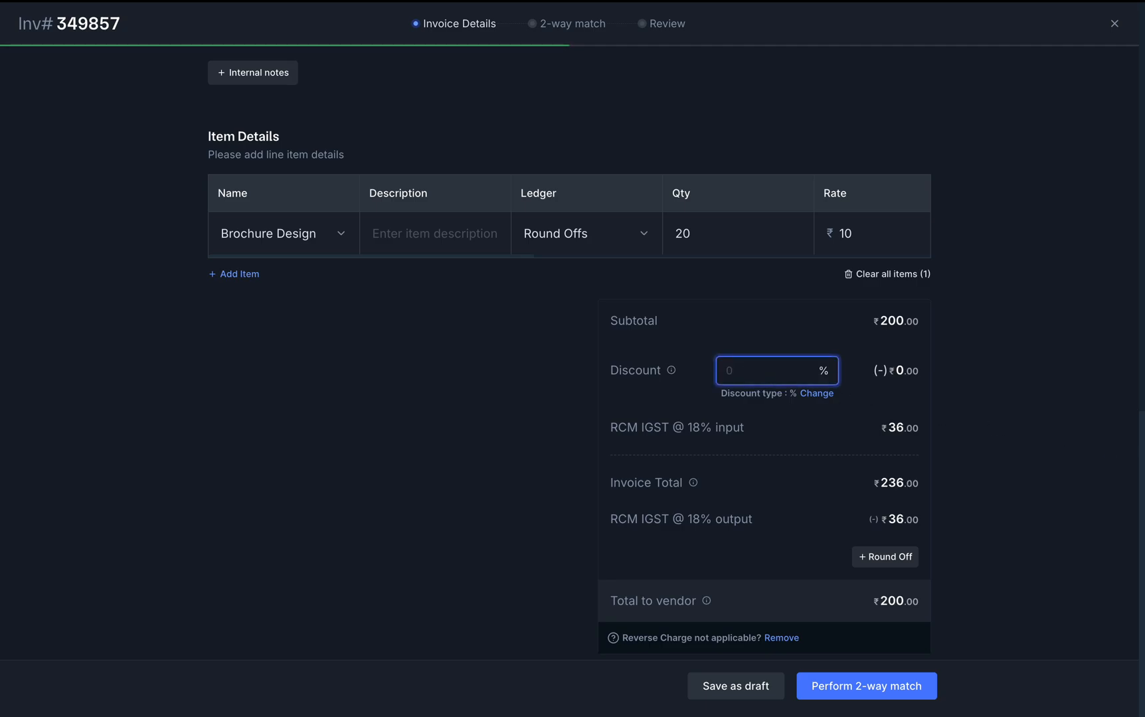
text(10)
click(1135, 397)
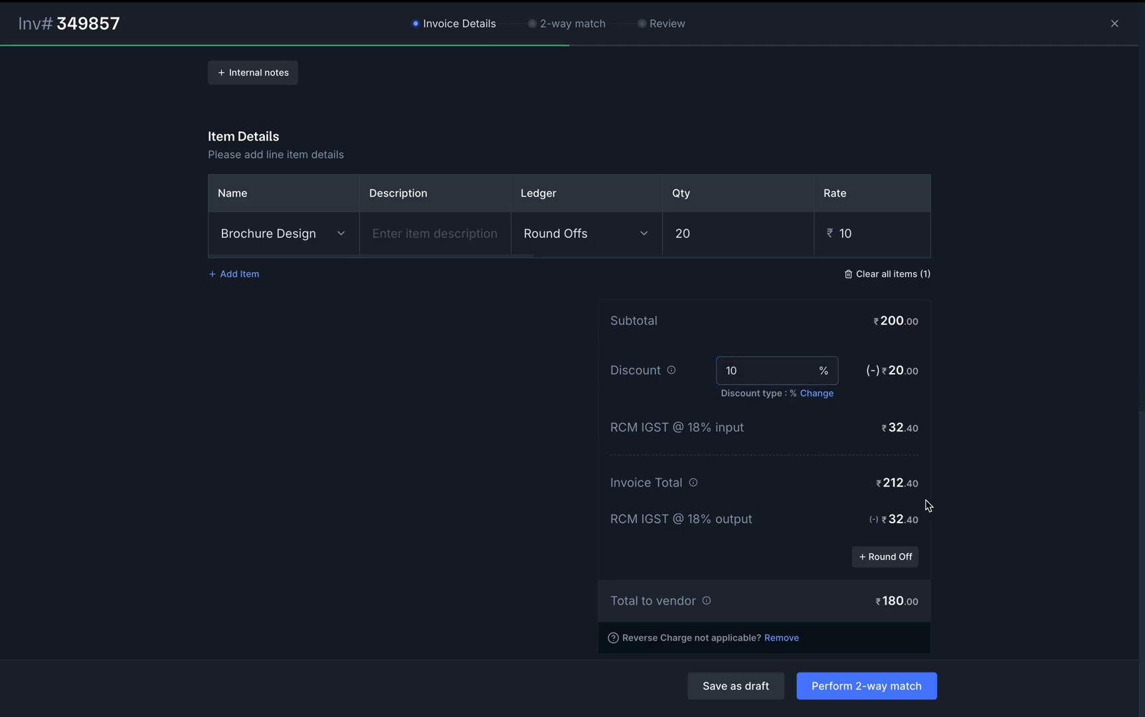
Add a ₹20 round off, remove reverse charge, and run the 2-way match
click(894, 555)
click(760, 574)
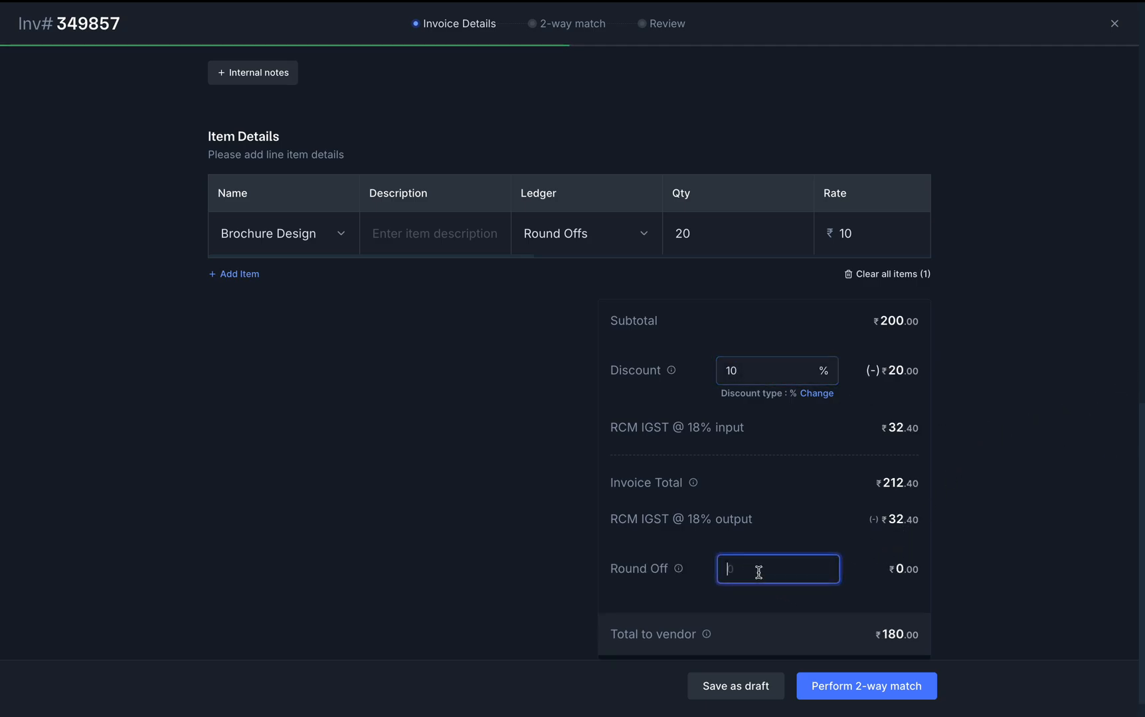
text(20)
click(1007, 572)
scroll(1013, 571, down, 1)
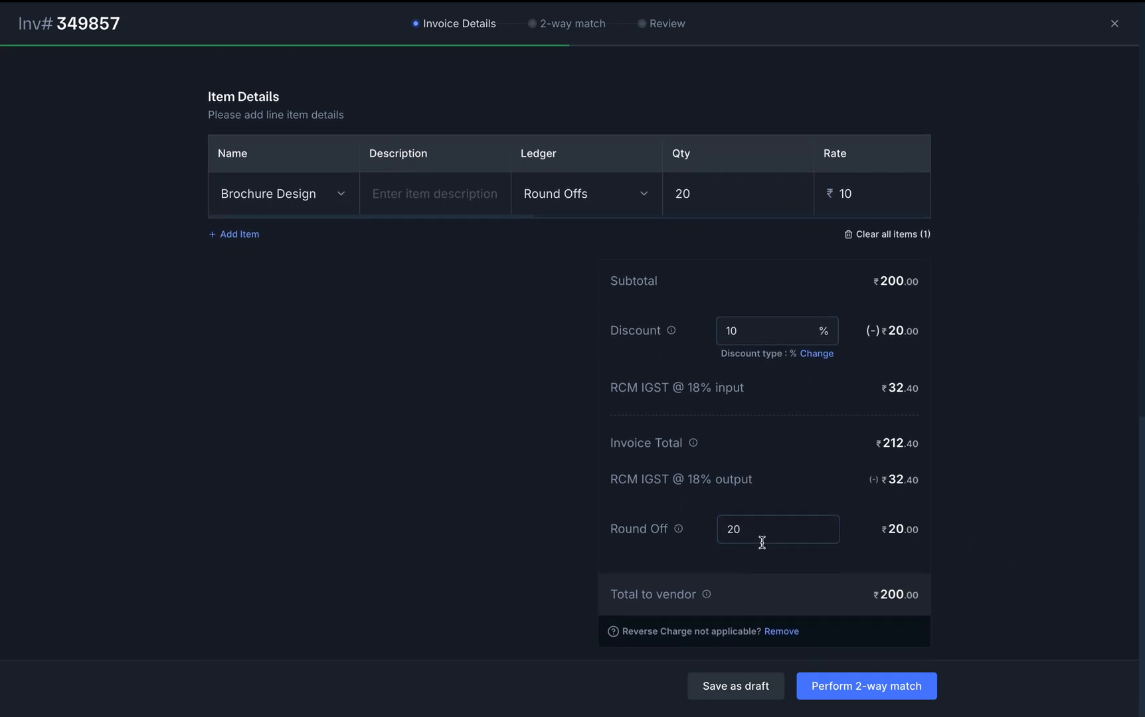
click(783, 639)
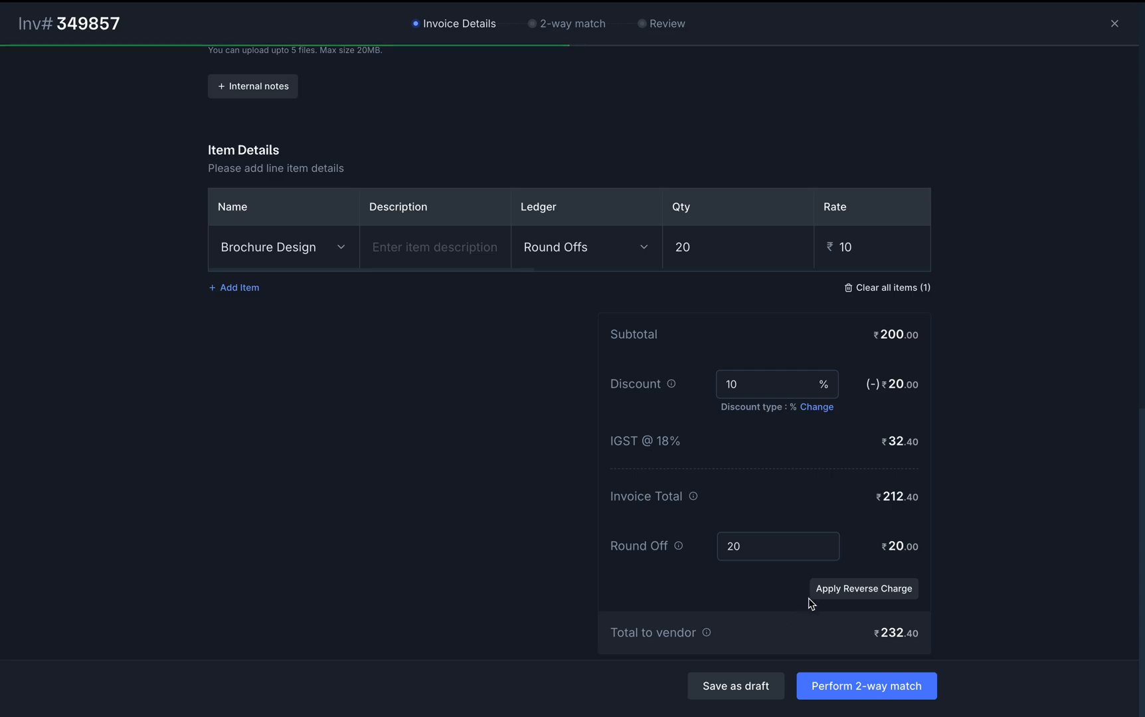
click(867, 686)
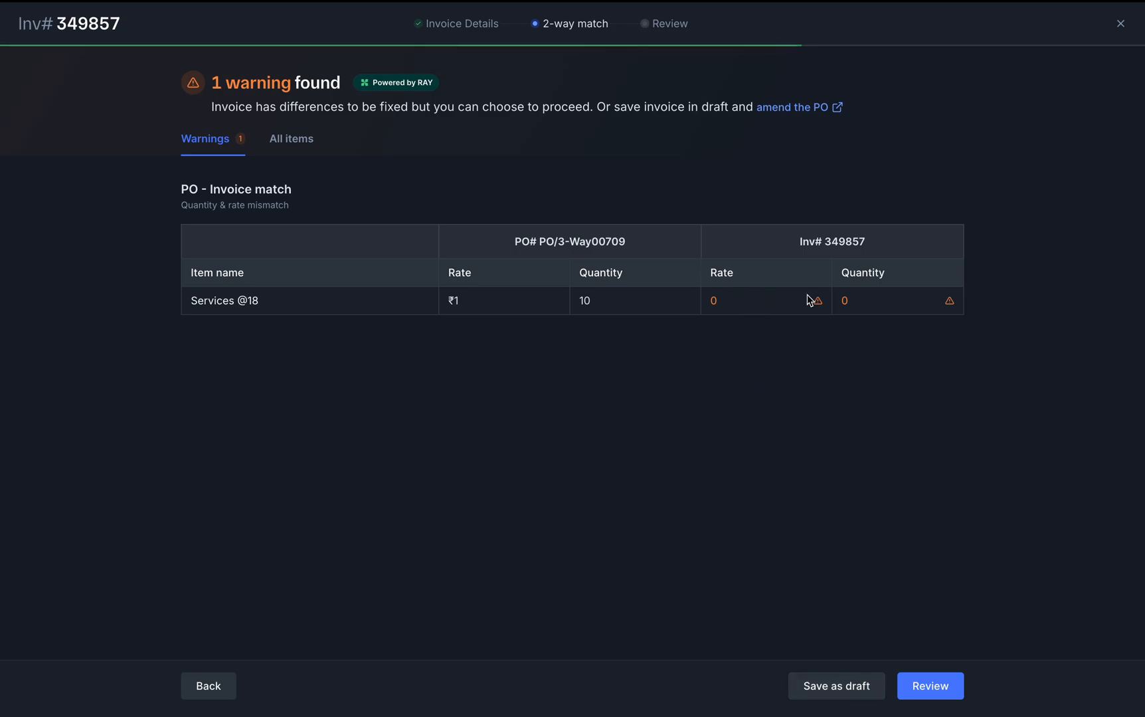
Return to the invoice details and inspect the line item's unit details
click(210, 696)
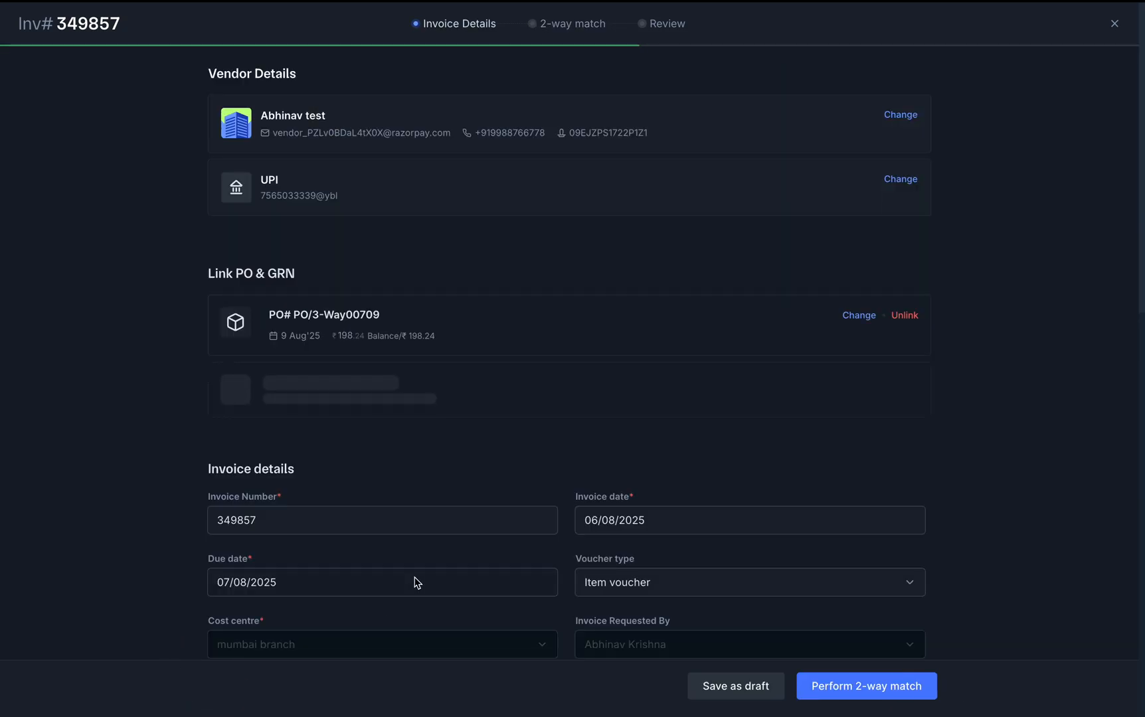
scroll(484, 430, down, 10)
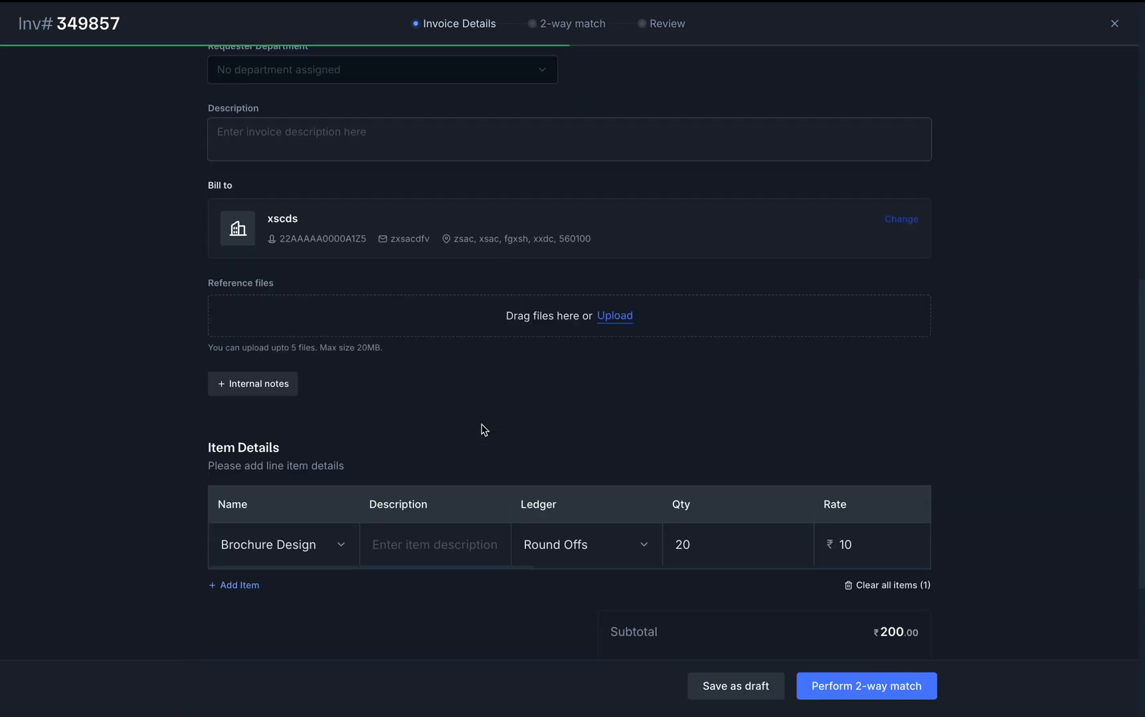
scroll(722, 450, right, 5)
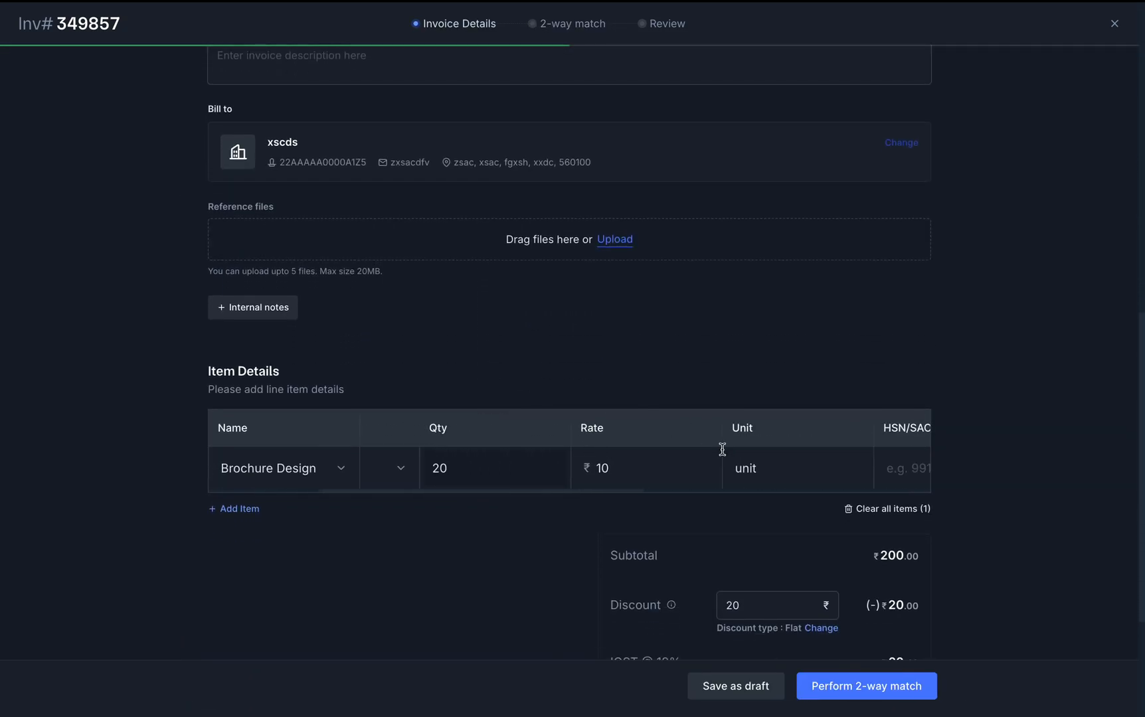
click(744, 468)
scroll(743, 469, right, 5)
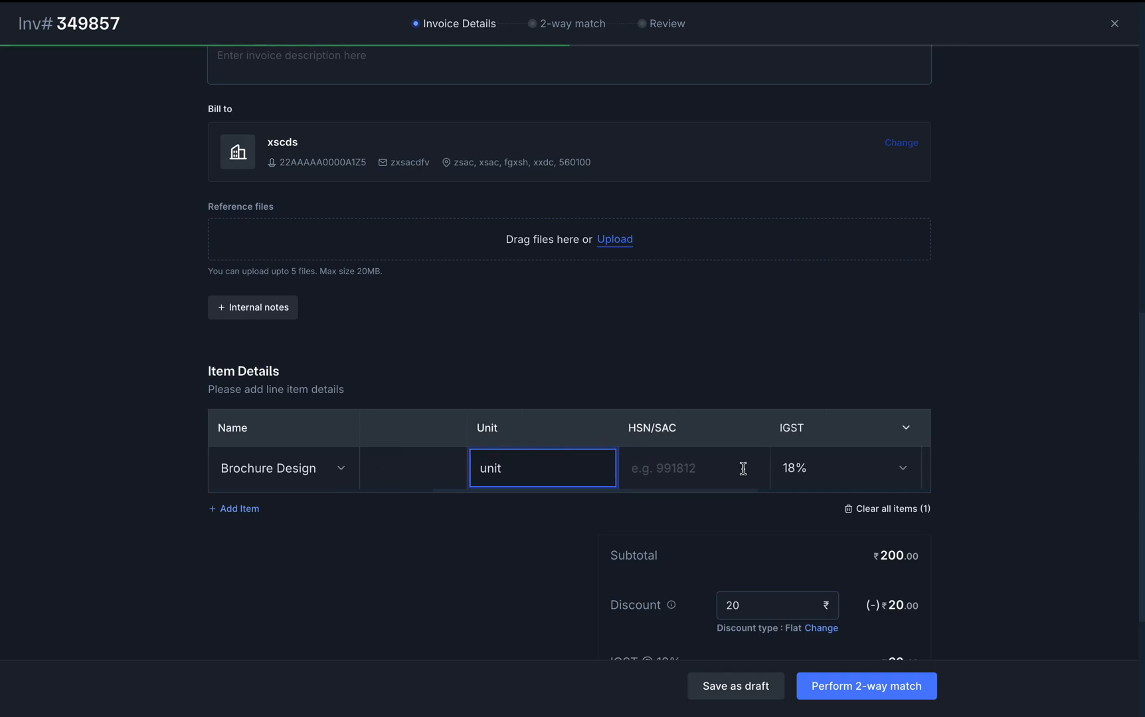
scroll(746, 474, right, 5)
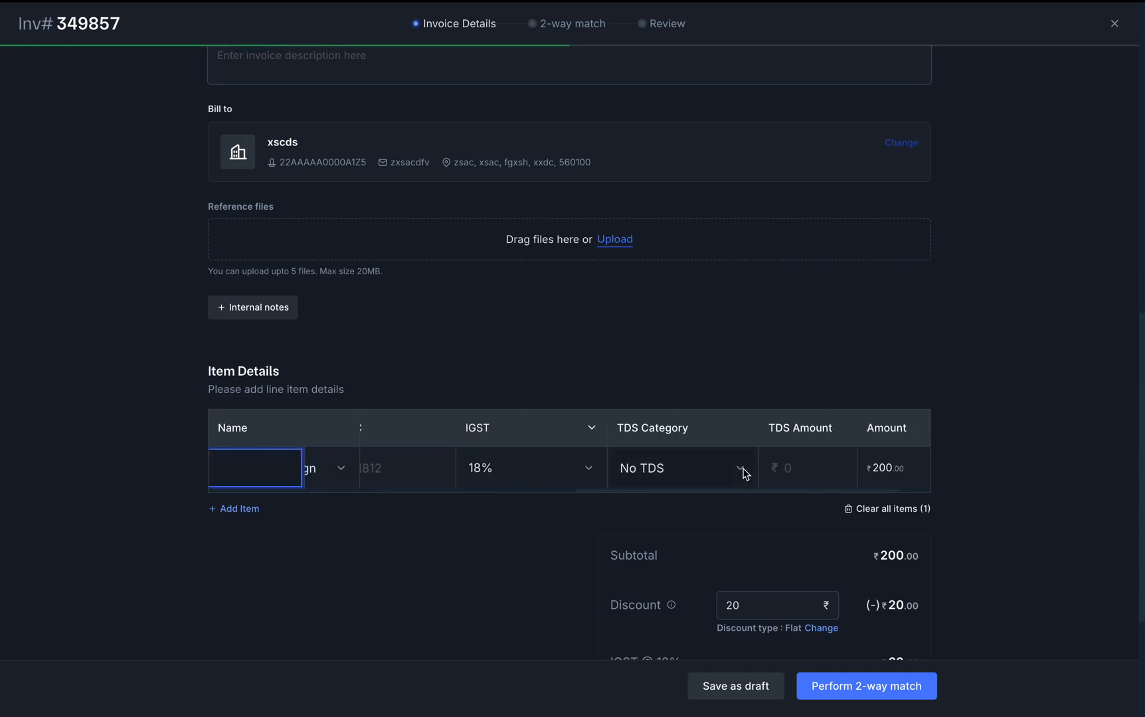
scroll(743, 470, left, 15)
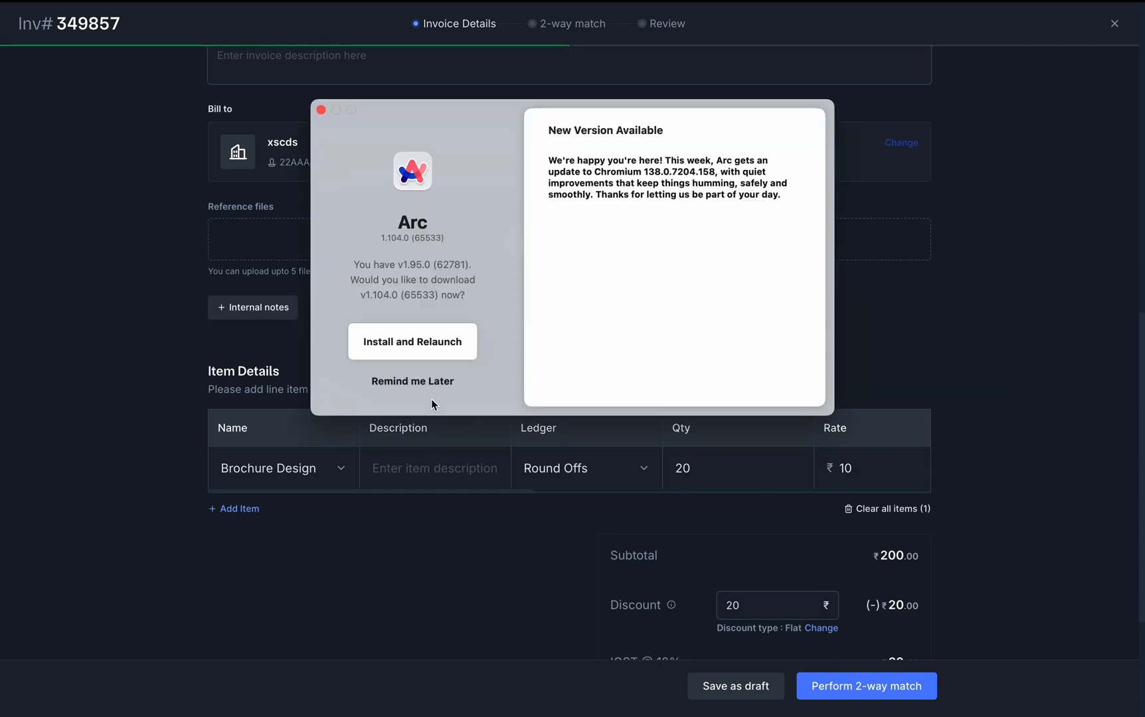
click(415, 380)
Rerun the 2-way match and list all items, not just warnings
click(861, 678)
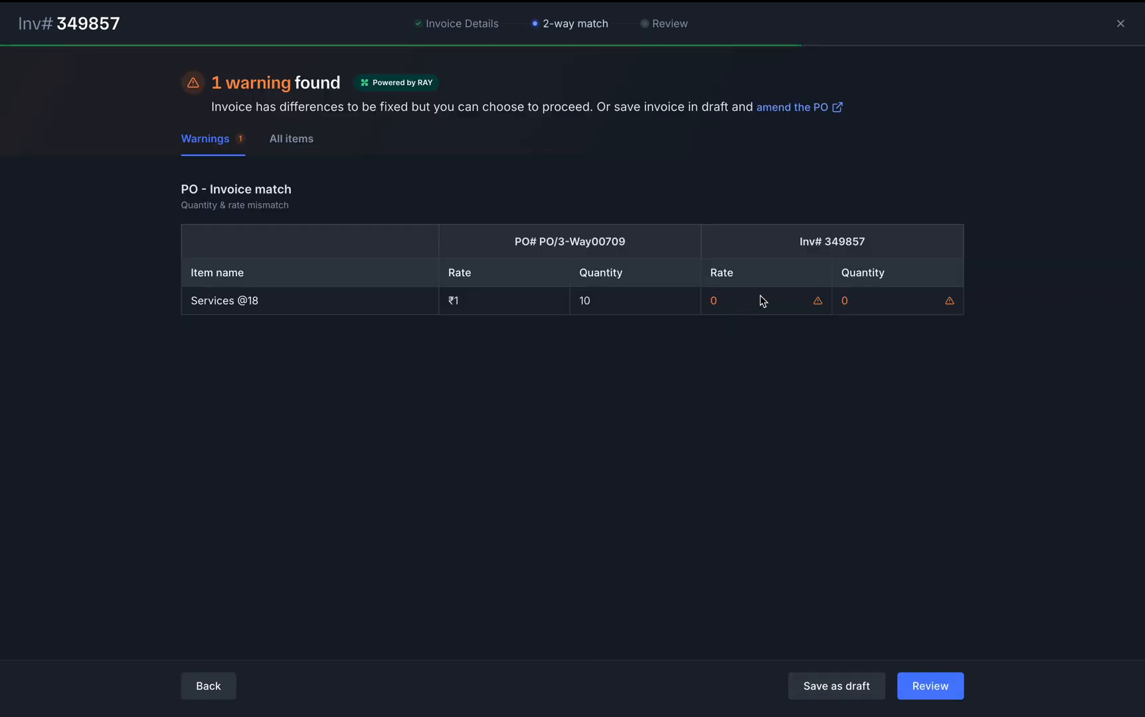
mouse_move(784, 299)
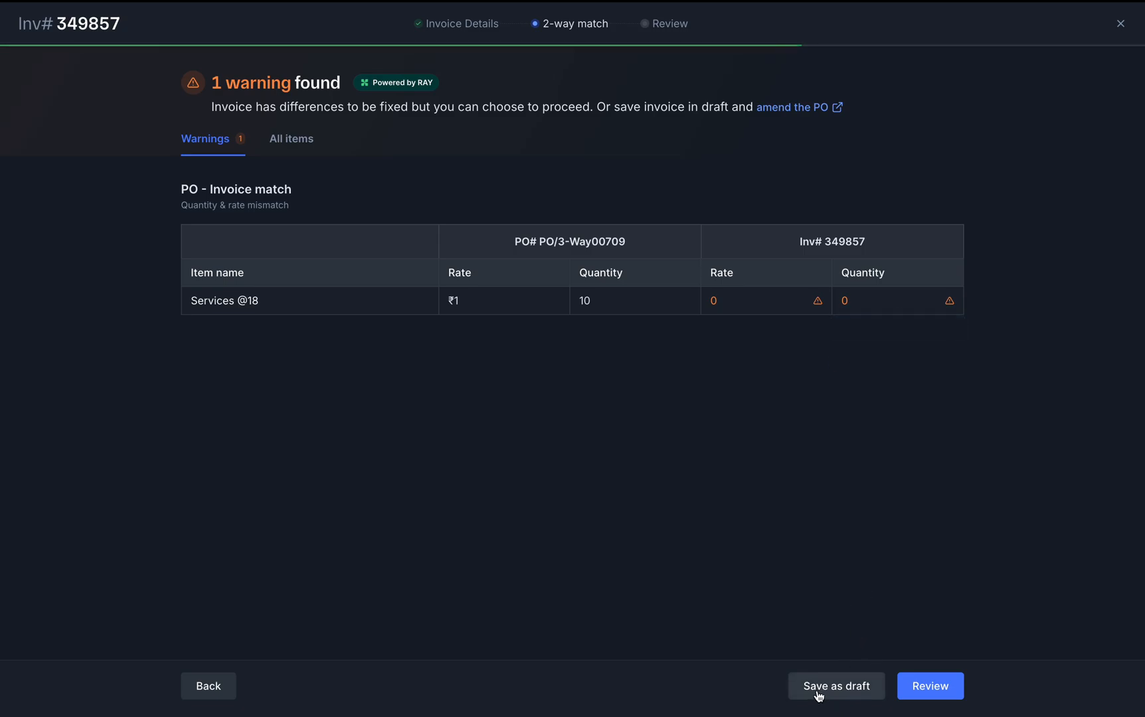
click(291, 156)
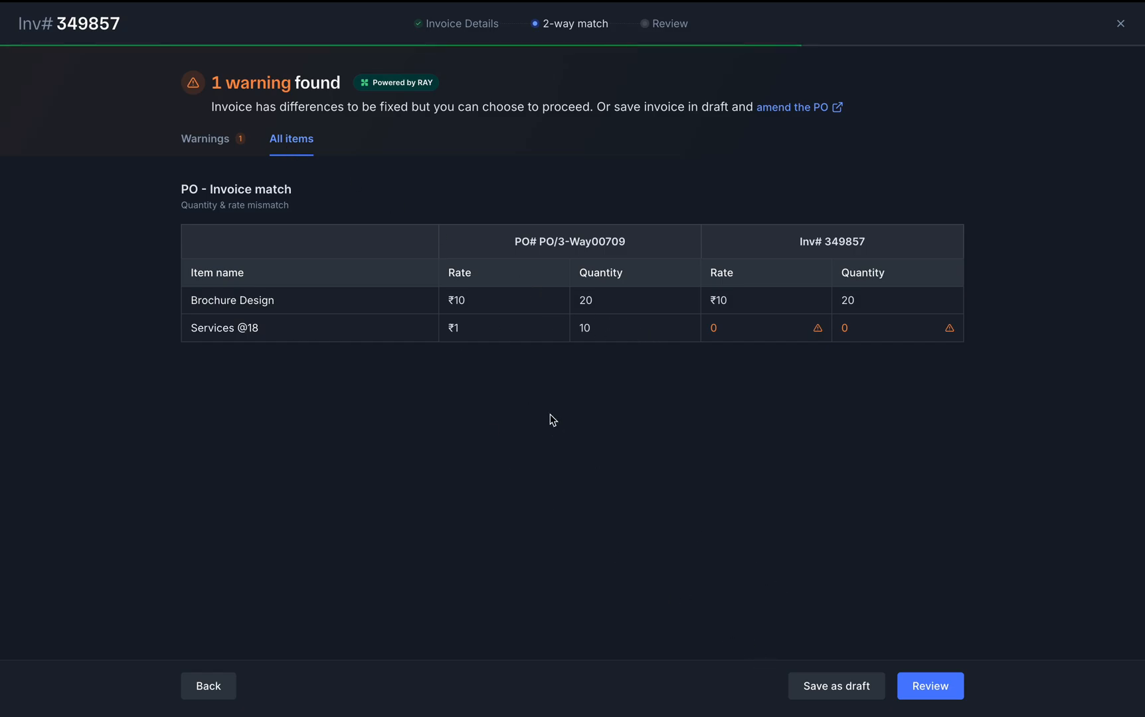
Proceed past the match warning with the reason 'item not delivered.'
click(934, 691)
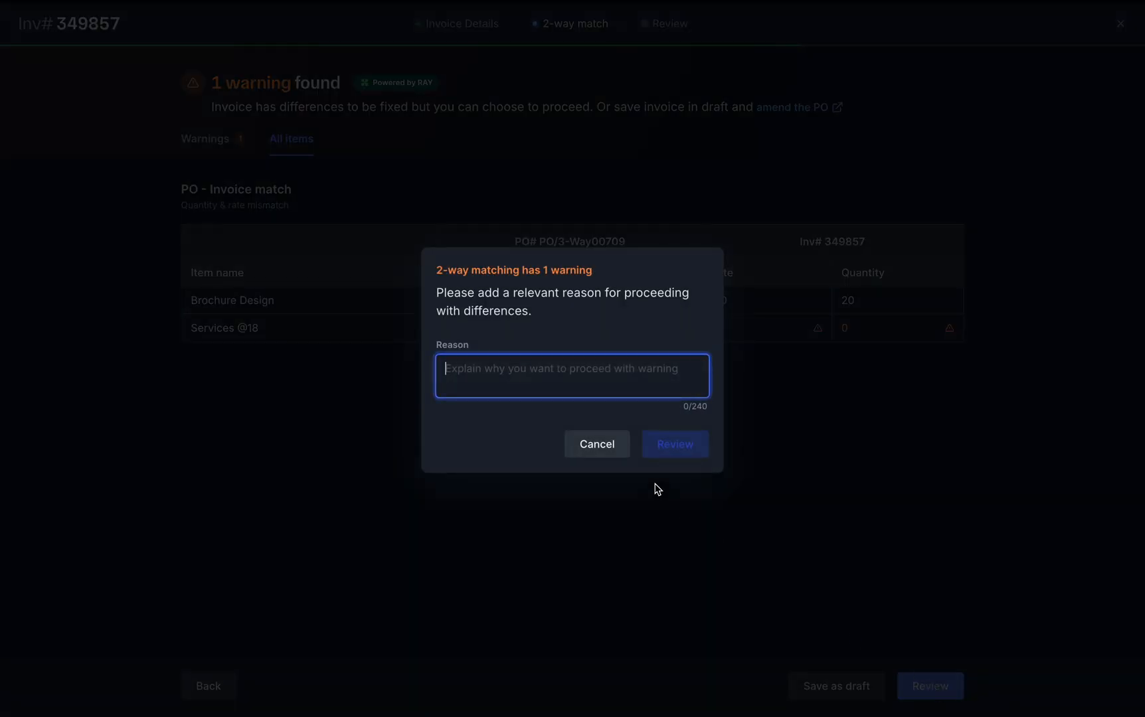
text(item not delivered.)
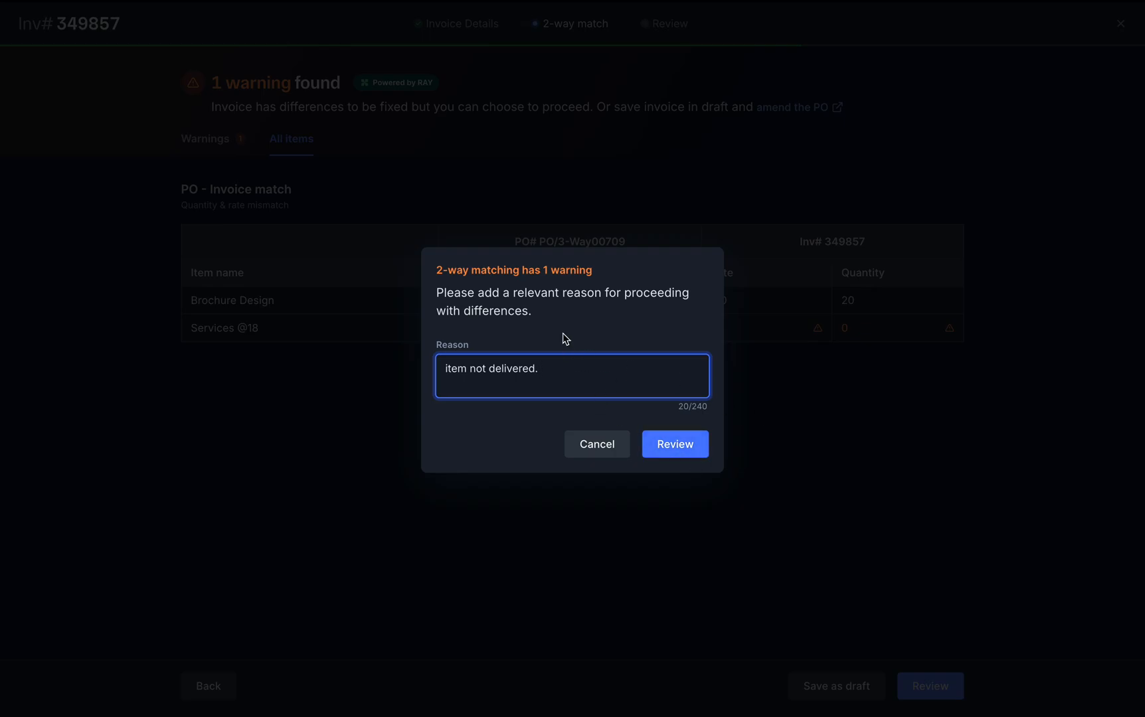
click(688, 447)
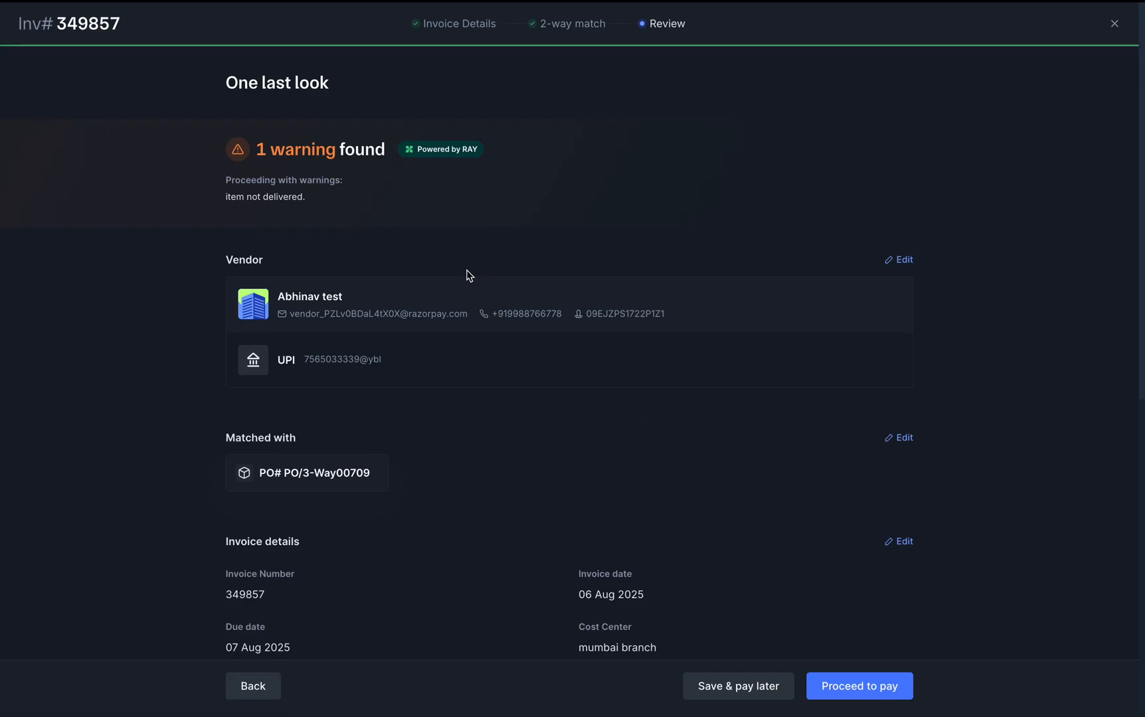
Look over the final review of invoice 349857 and proceed to pay ₹232.40
scroll(467, 301, down, 4)
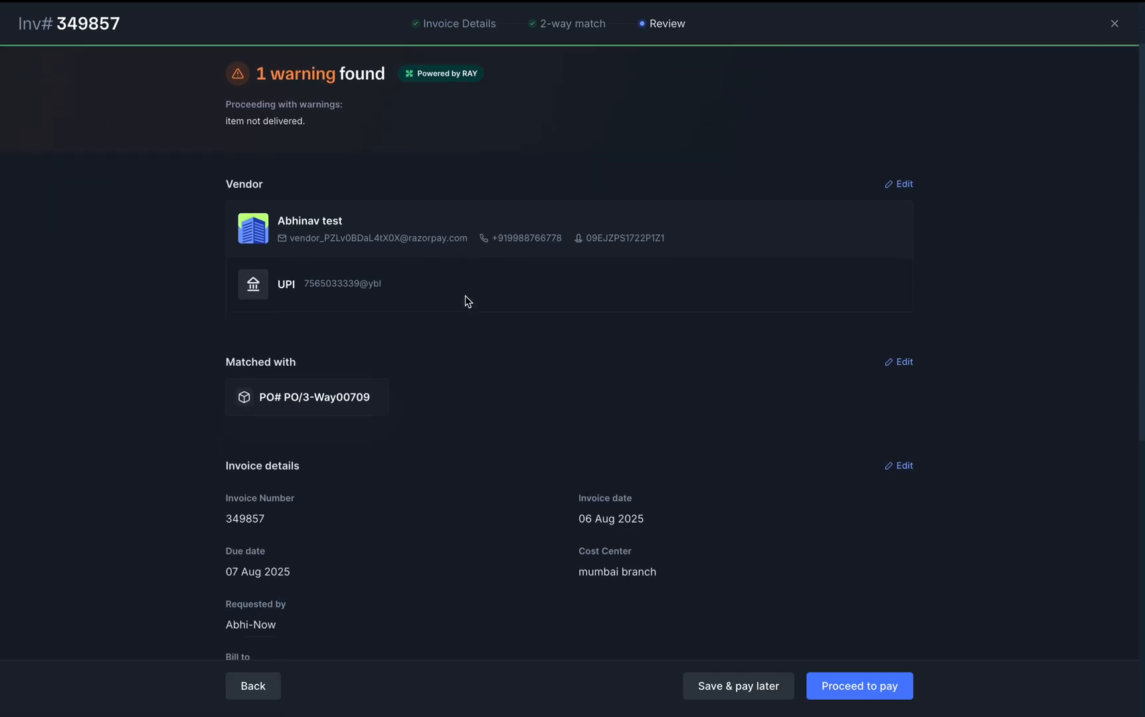
scroll(465, 296, down, 5)
scroll(465, 297, up, 10)
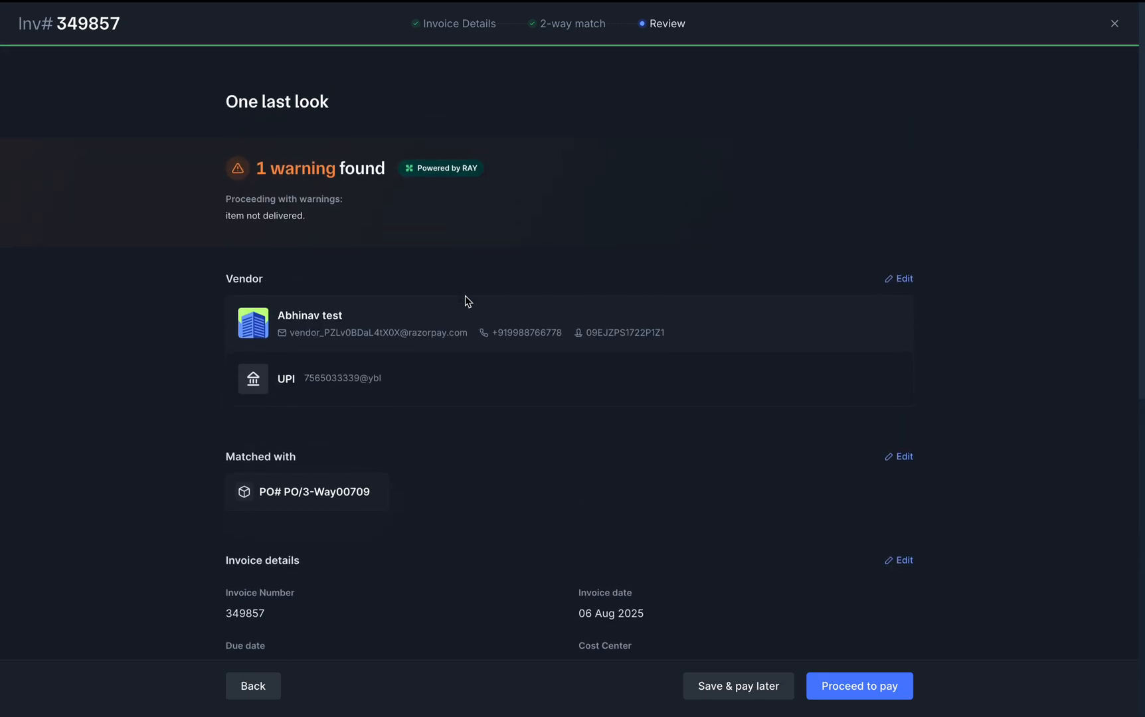
click(862, 688)
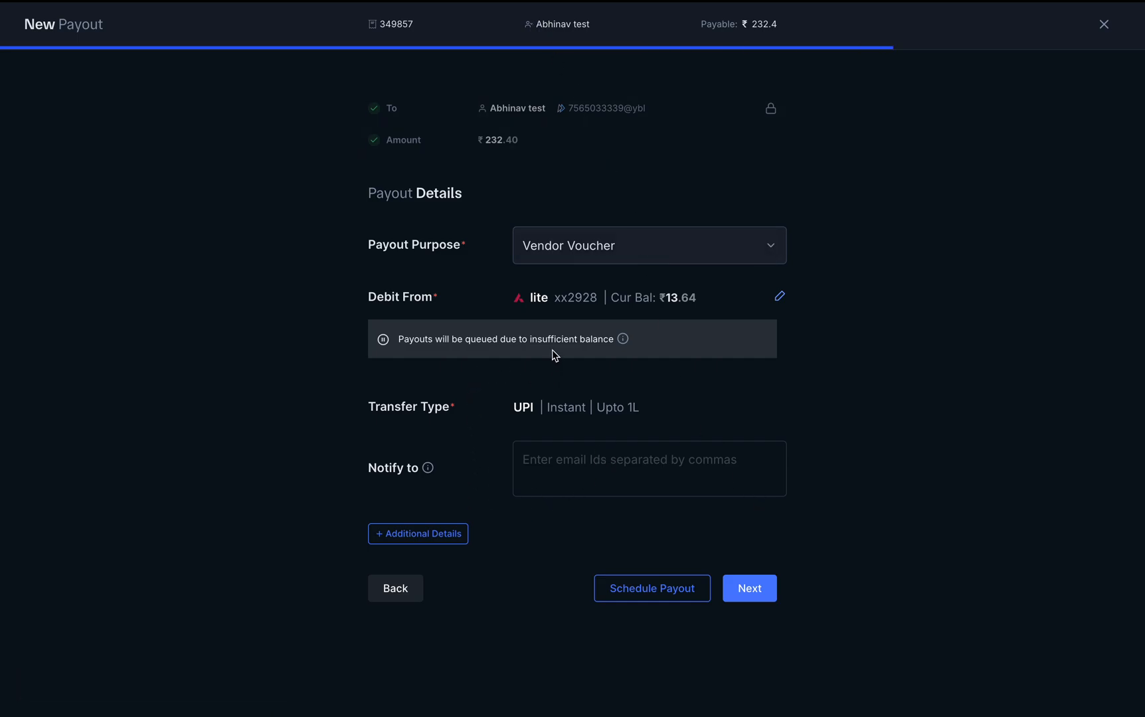
Debit the payout from Axis Bank, keep purpose Vendor Voucher, and add notes and narration fields
click(779, 296)
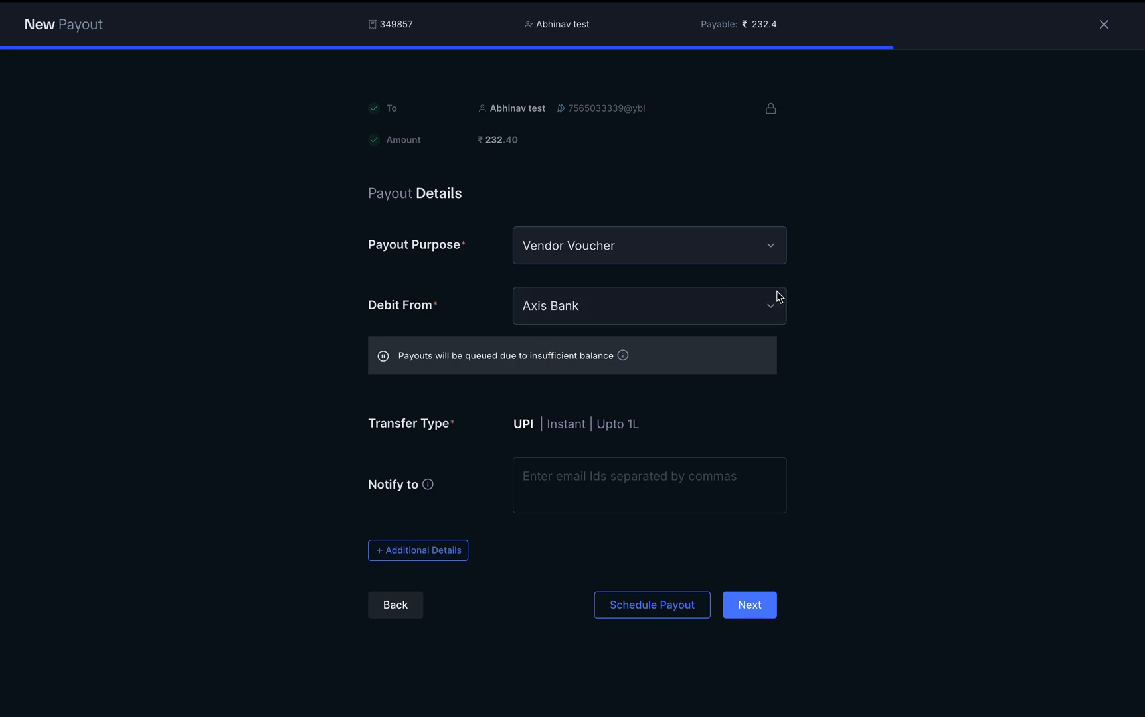
click(597, 312)
click(597, 346)
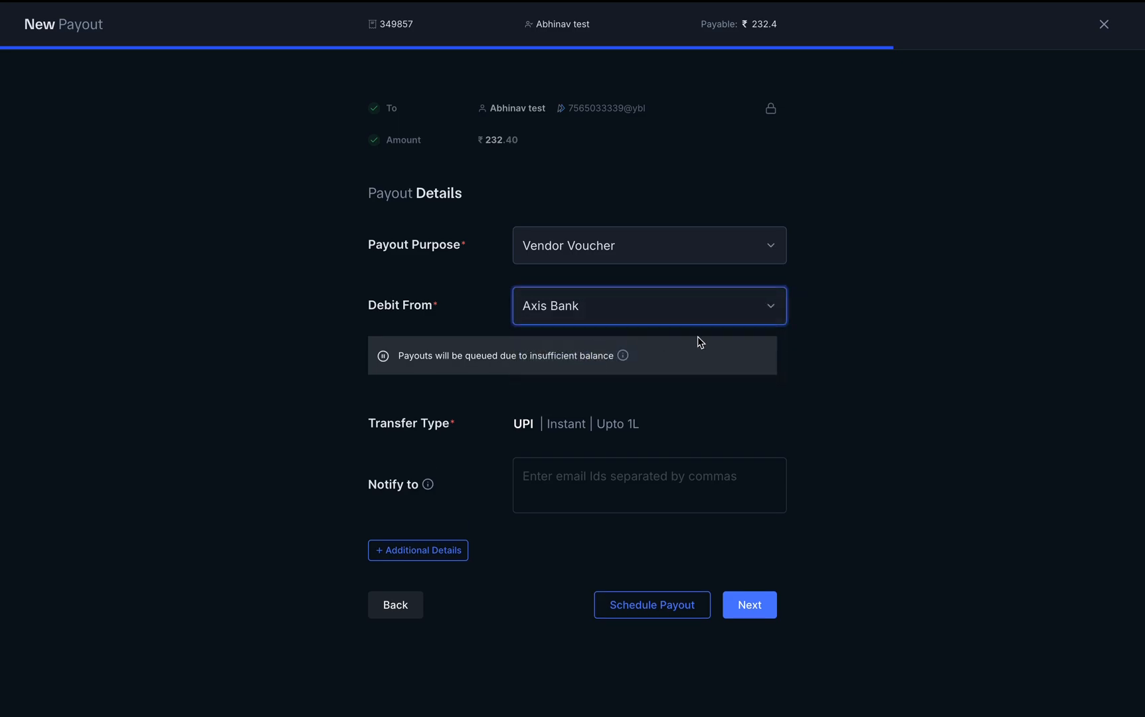
click(723, 251)
click(878, 254)
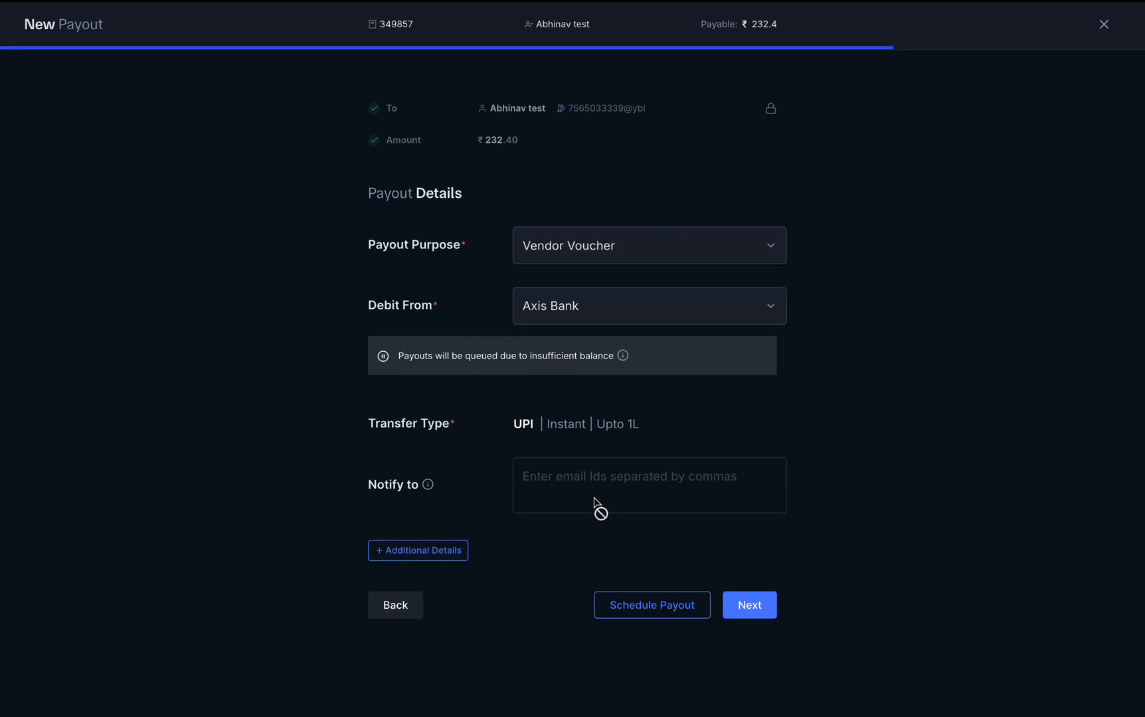
click(425, 550)
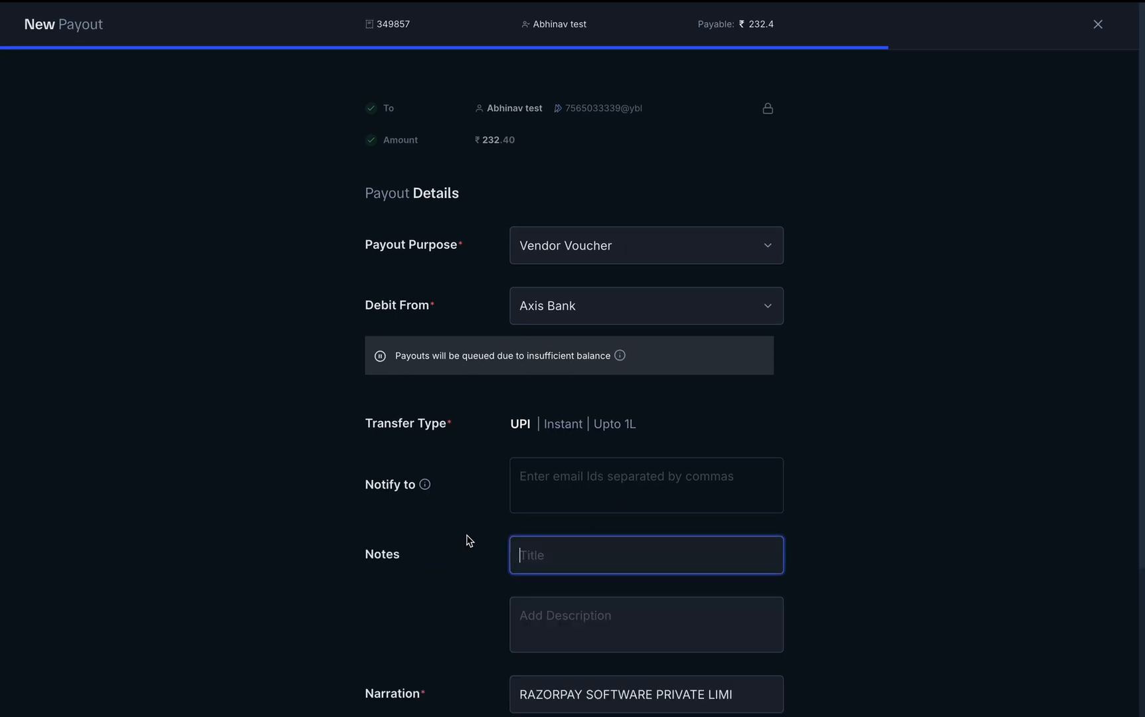
scroll(570, 505, down, 3)
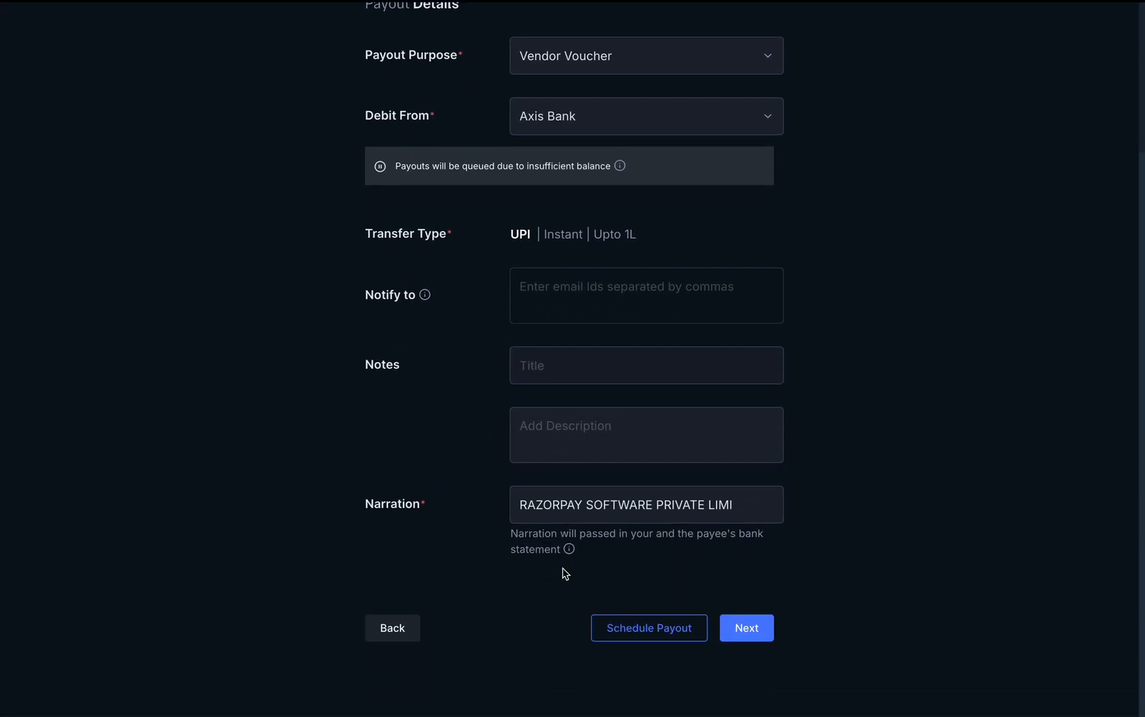
scroll(570, 575, up, 3)
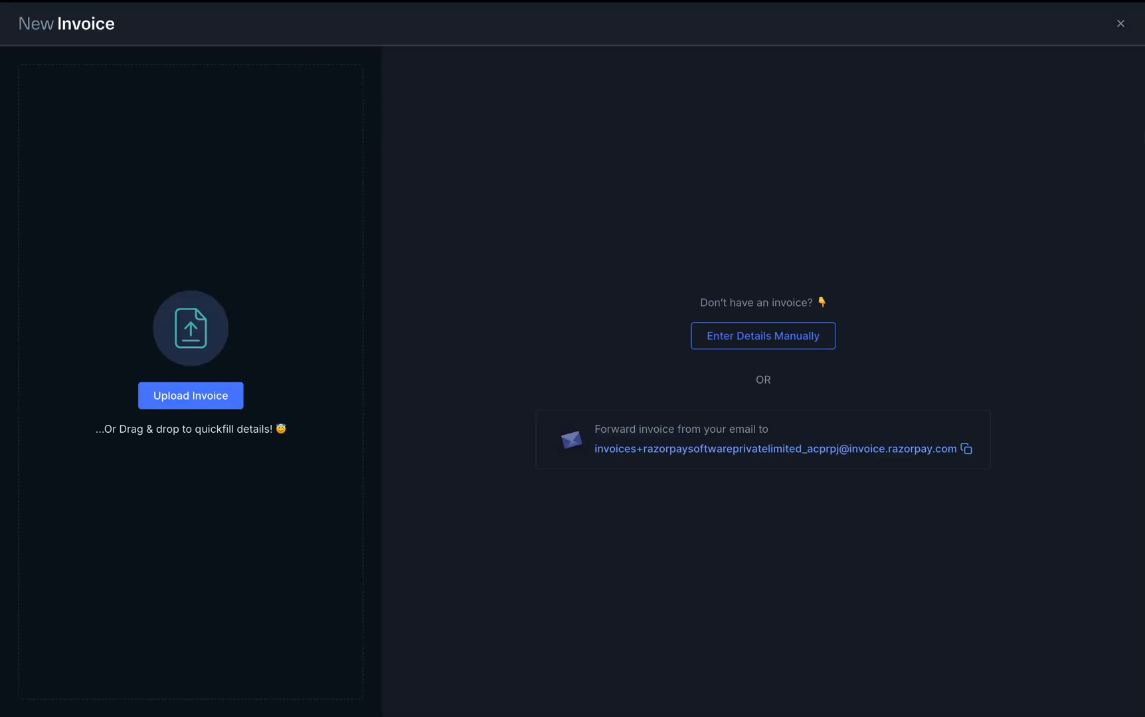
Close the new invoice, refresh the purchase orders' line items, and show the 218-item Items catalogue
click(1122, 27)
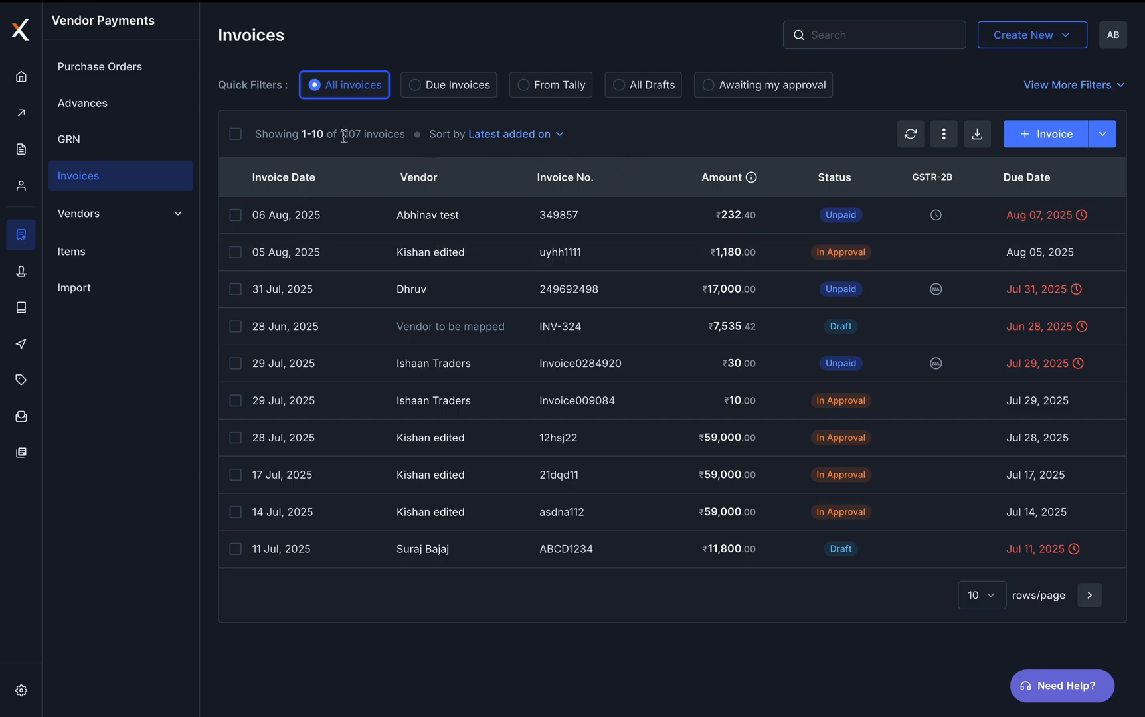
click(69, 72)
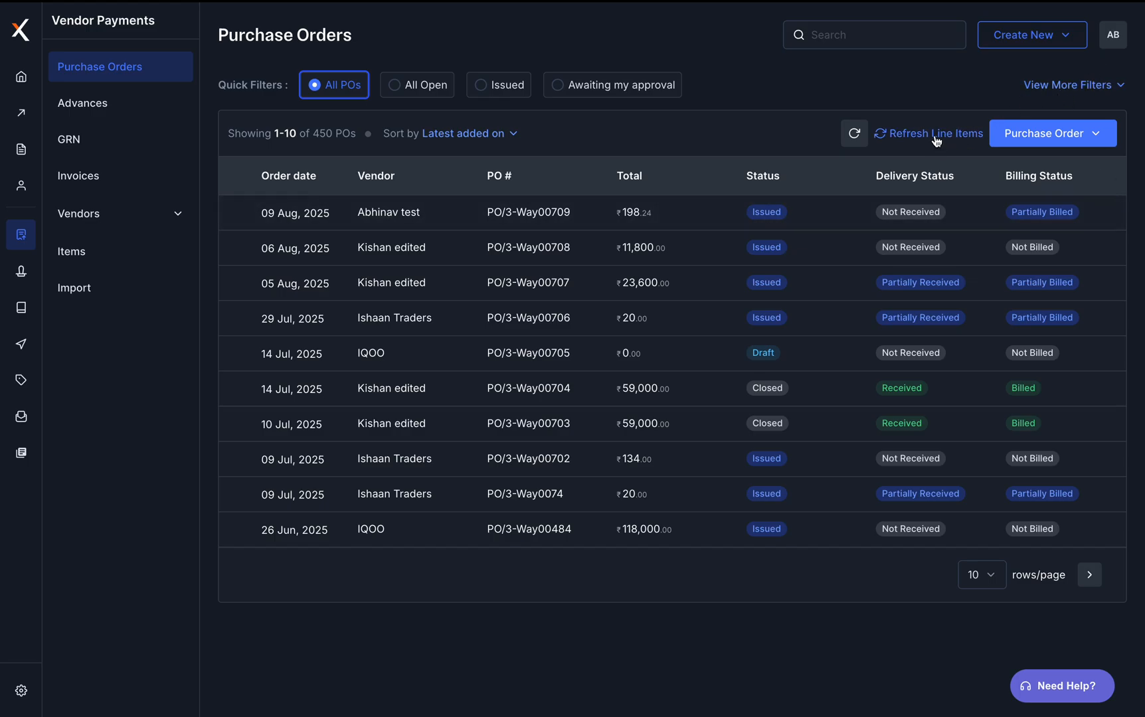
click(936, 138)
click(127, 247)
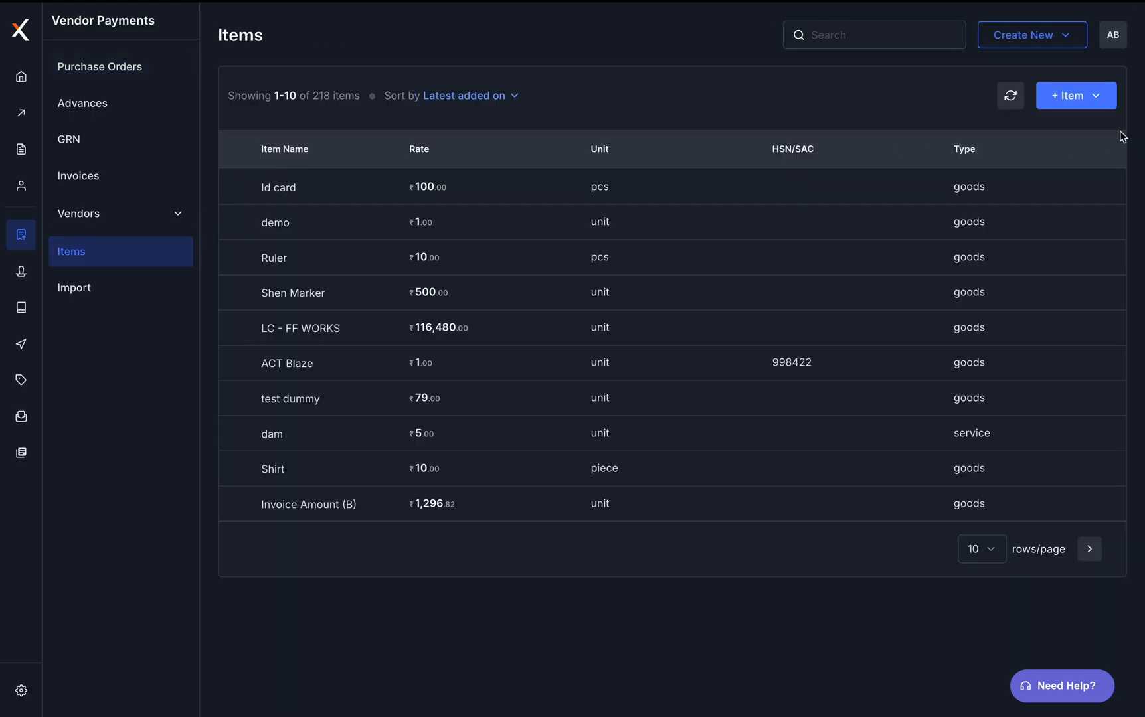
Begin a single new item, Test Item 4, with description 'ksjhfksdf' and rate ₹10
click(1064, 97)
click(1004, 139)
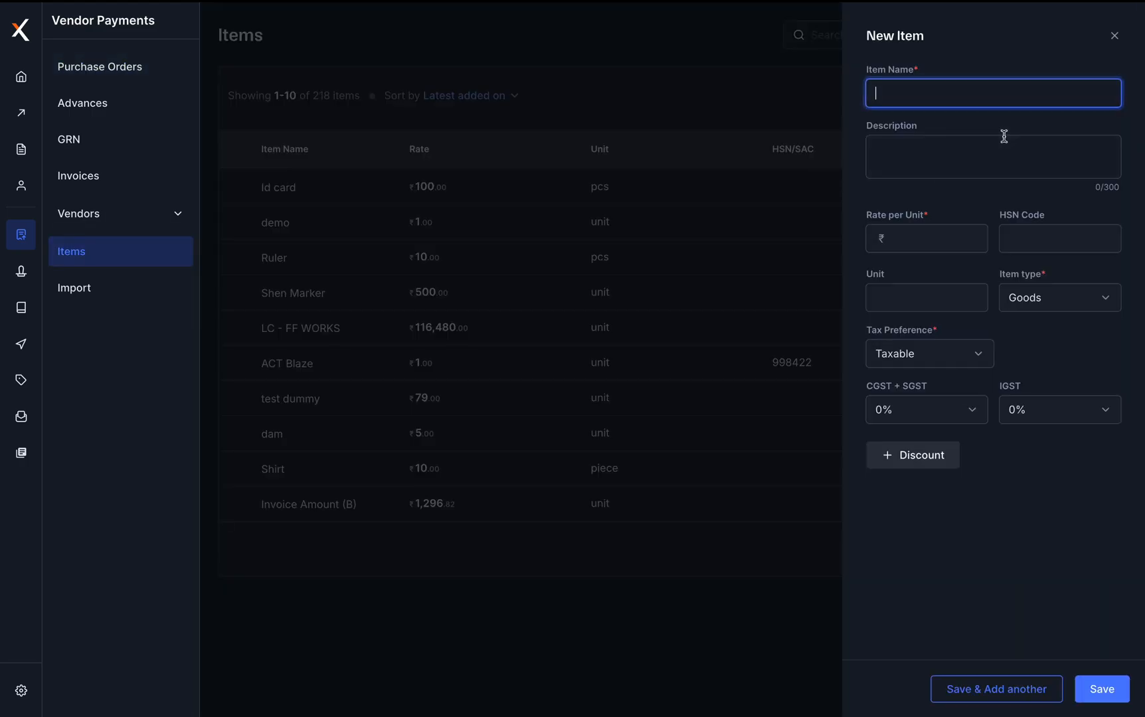
text(Test Item 4)
click(964, 156)
text(ksjhfksdf)
click(932, 238)
text(10)
click(1087, 249)
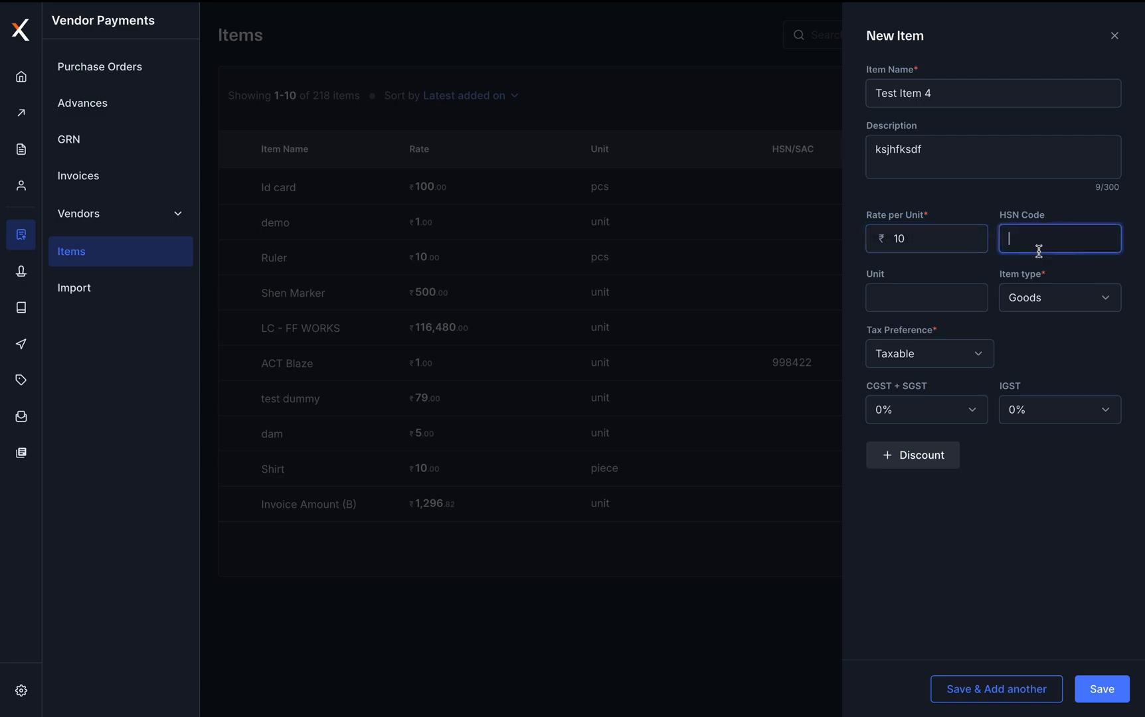
Make it a taxable Goods item with 12% CGST + SGST, 18% IGST and a discount, then save
click(1068, 301)
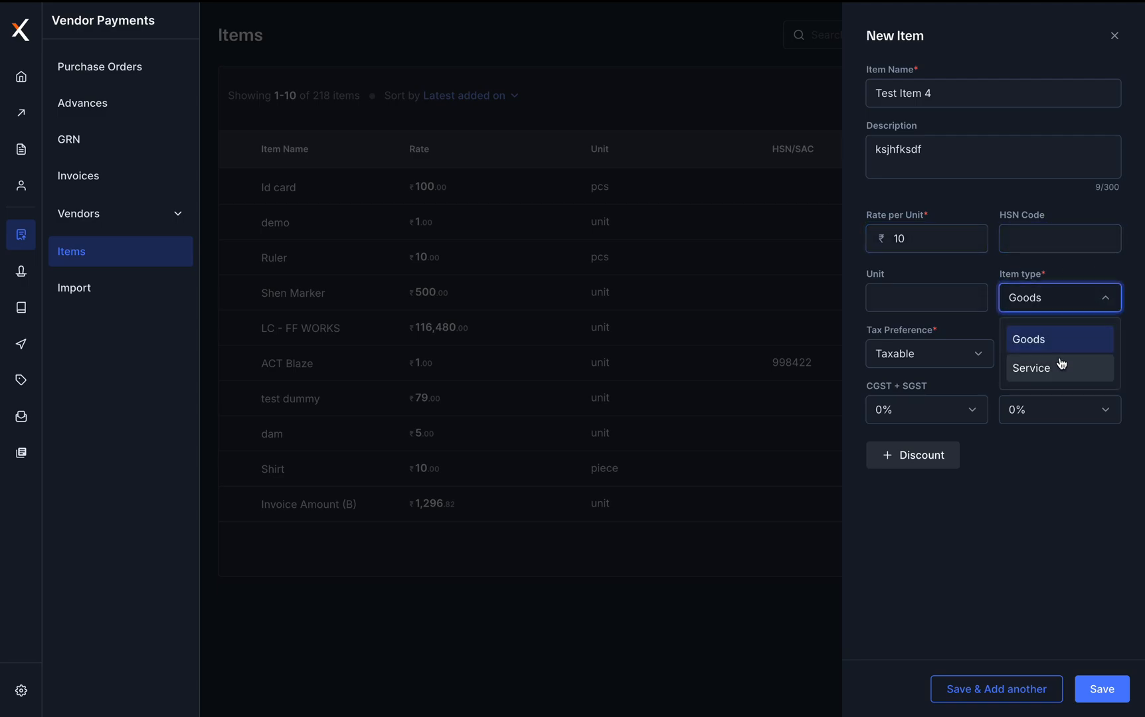
click(1039, 340)
click(971, 368)
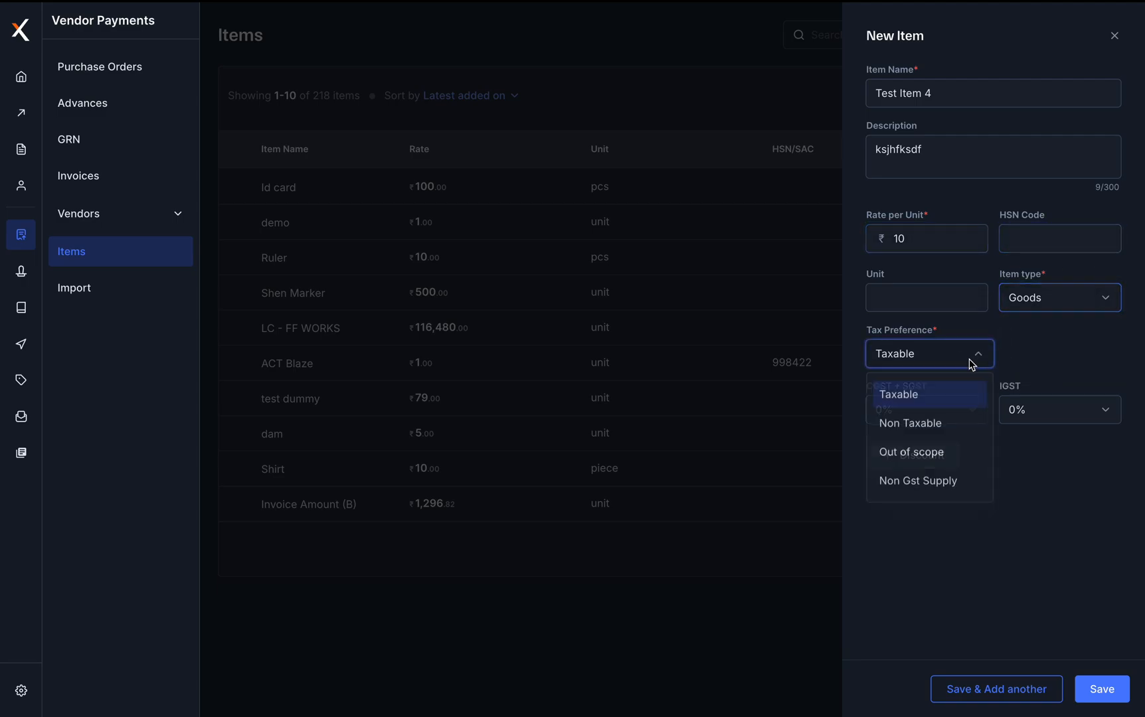
click(934, 403)
click(953, 413)
click(934, 508)
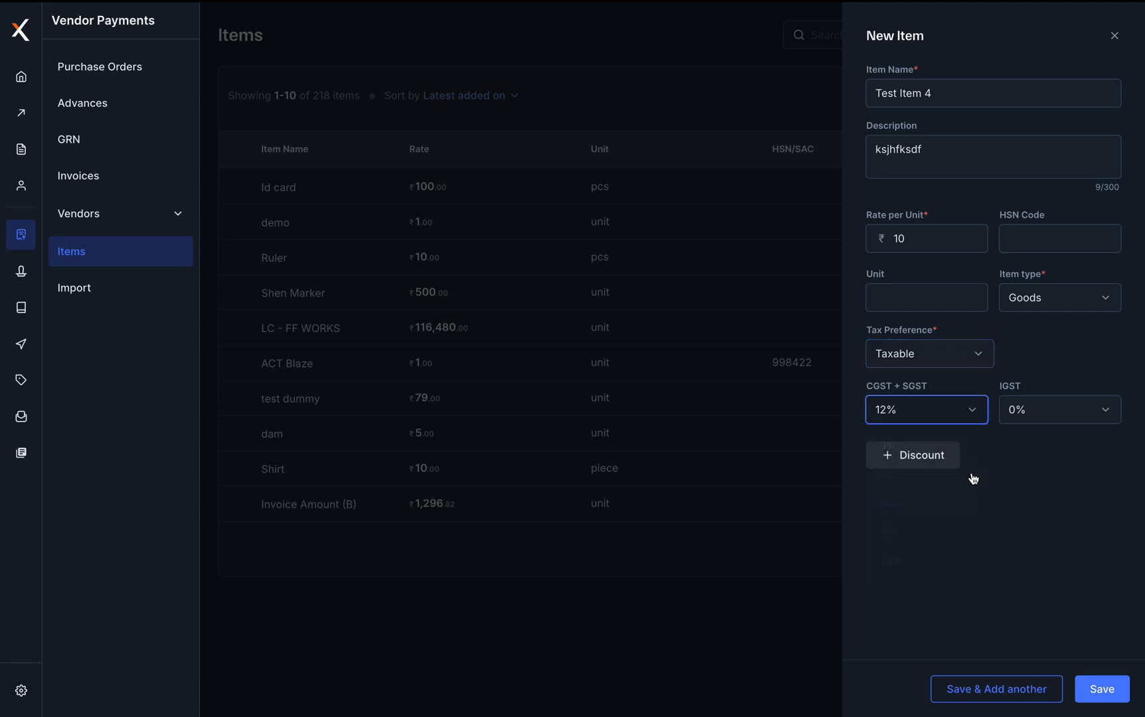
click(1069, 416)
click(1023, 538)
click(907, 458)
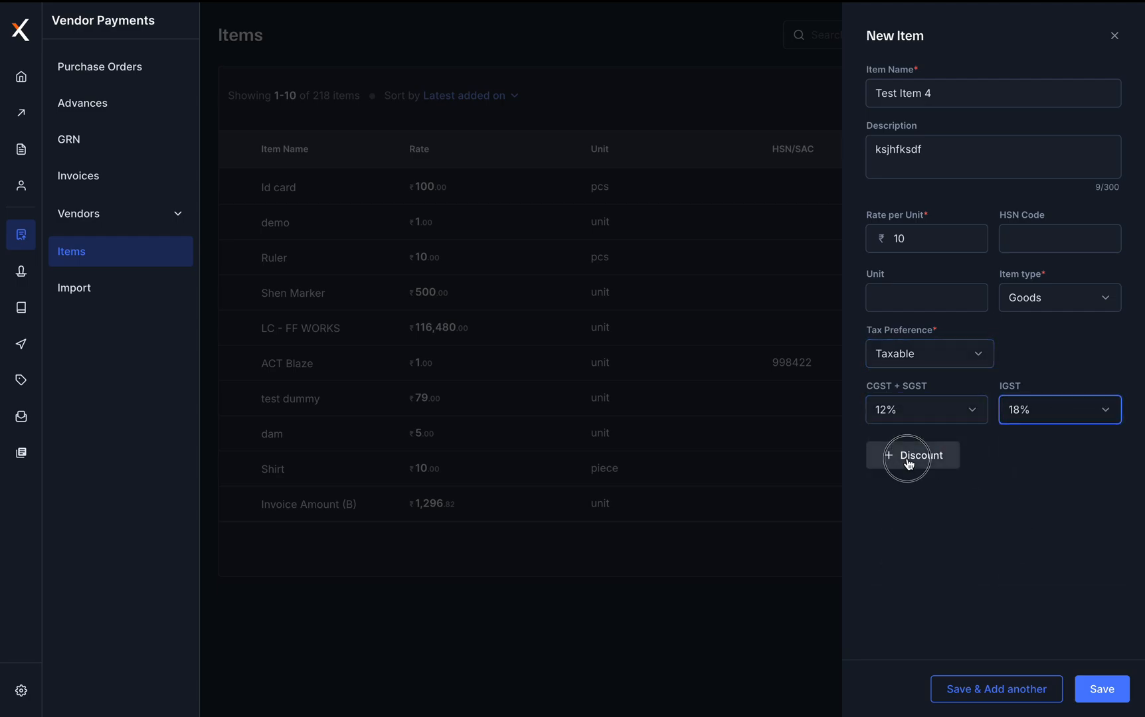
click(1043, 457)
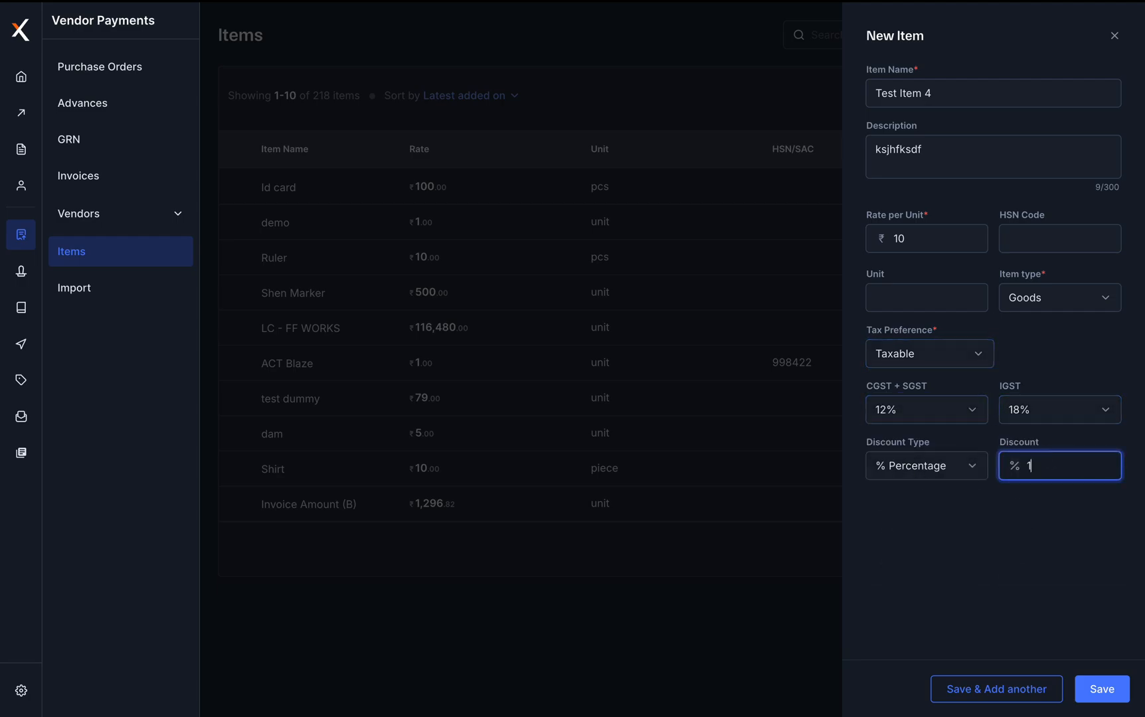
click(1103, 690)
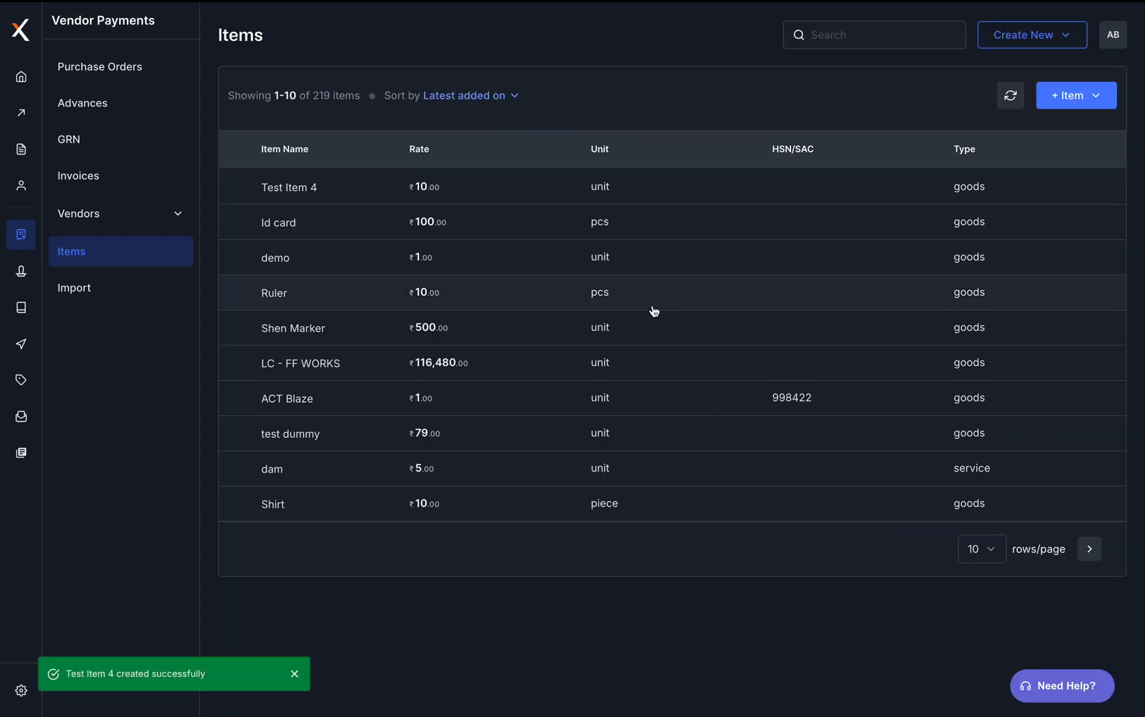
click(95, 68)
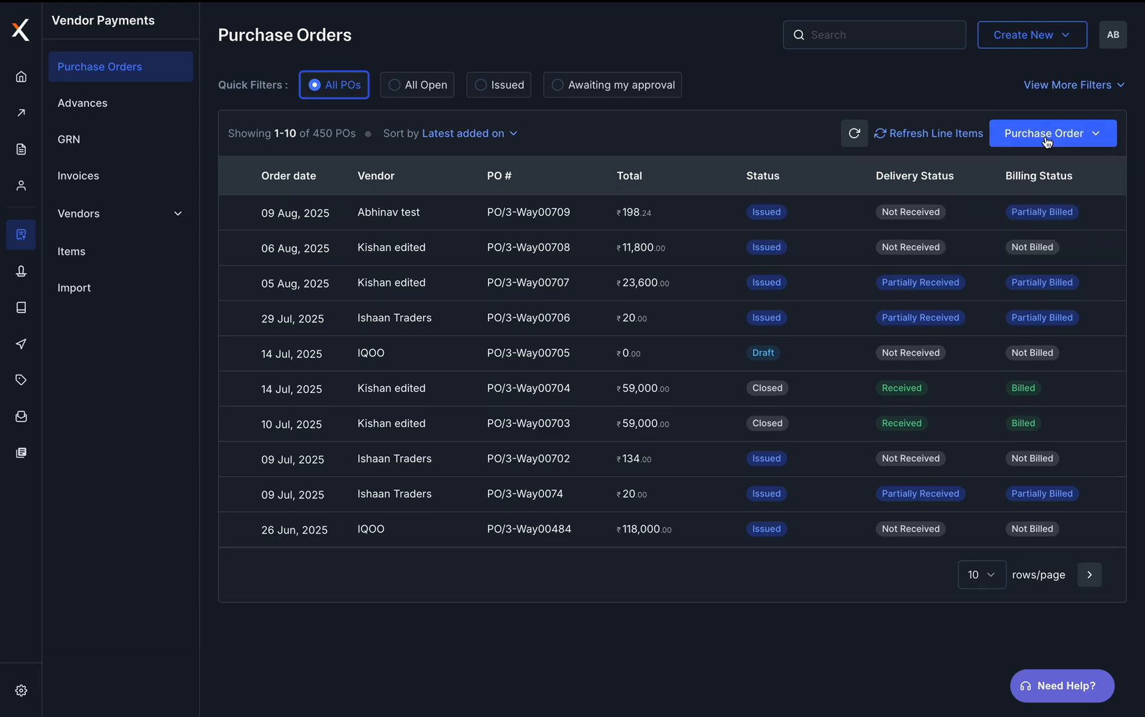
Start a new purchase order and select the test vendor by searching 'Abhi'
click(1045, 141)
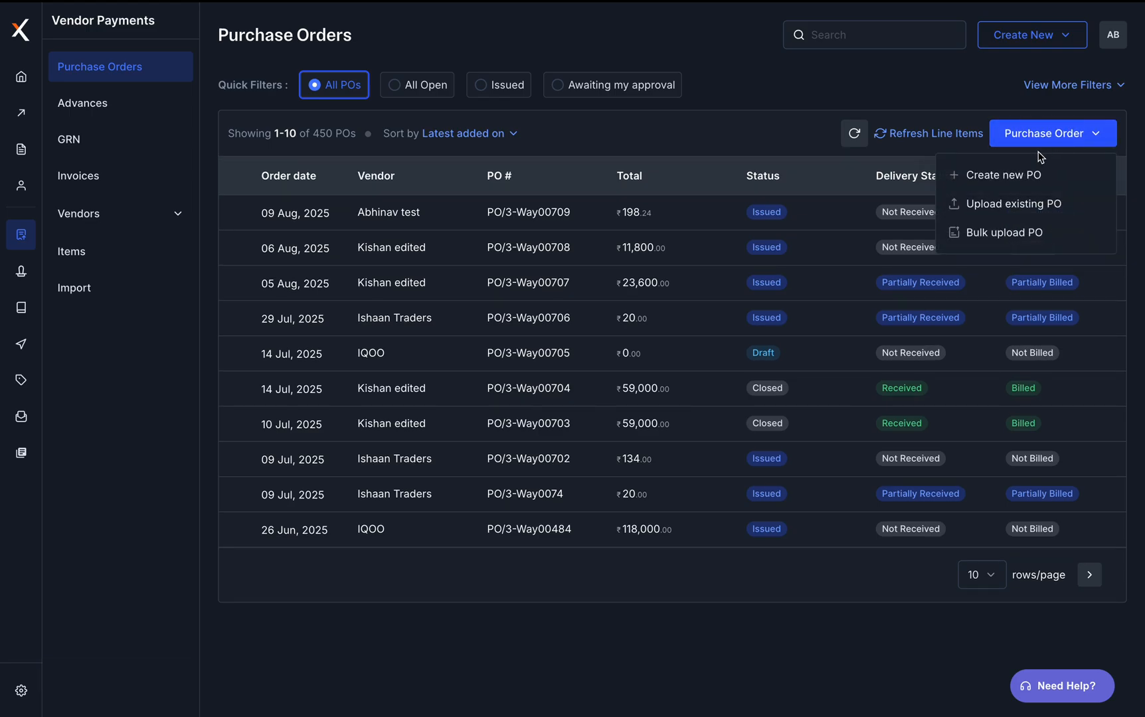
click(945, 138)
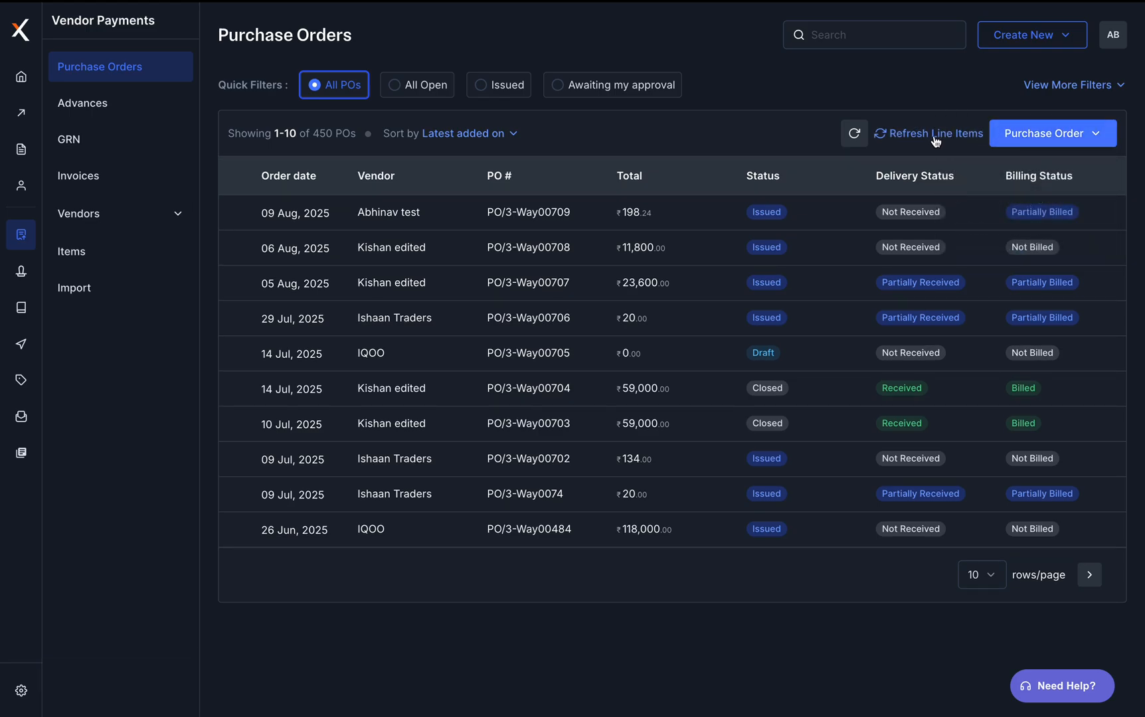
click(1050, 137)
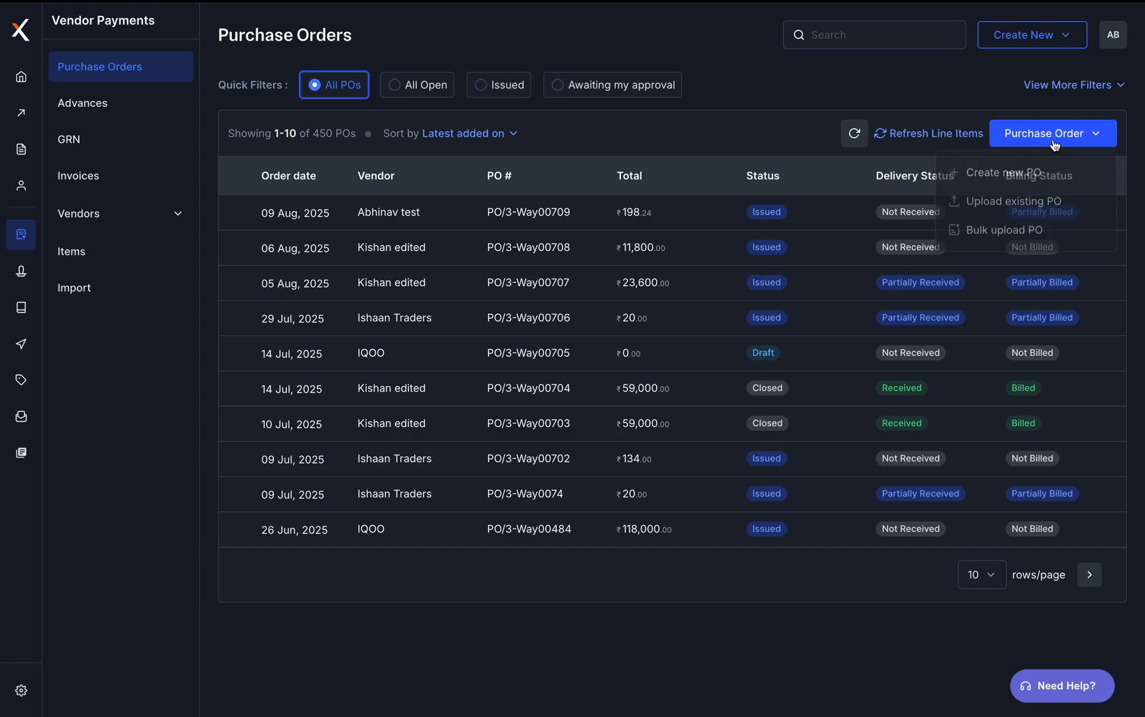
click(1033, 176)
click(429, 147)
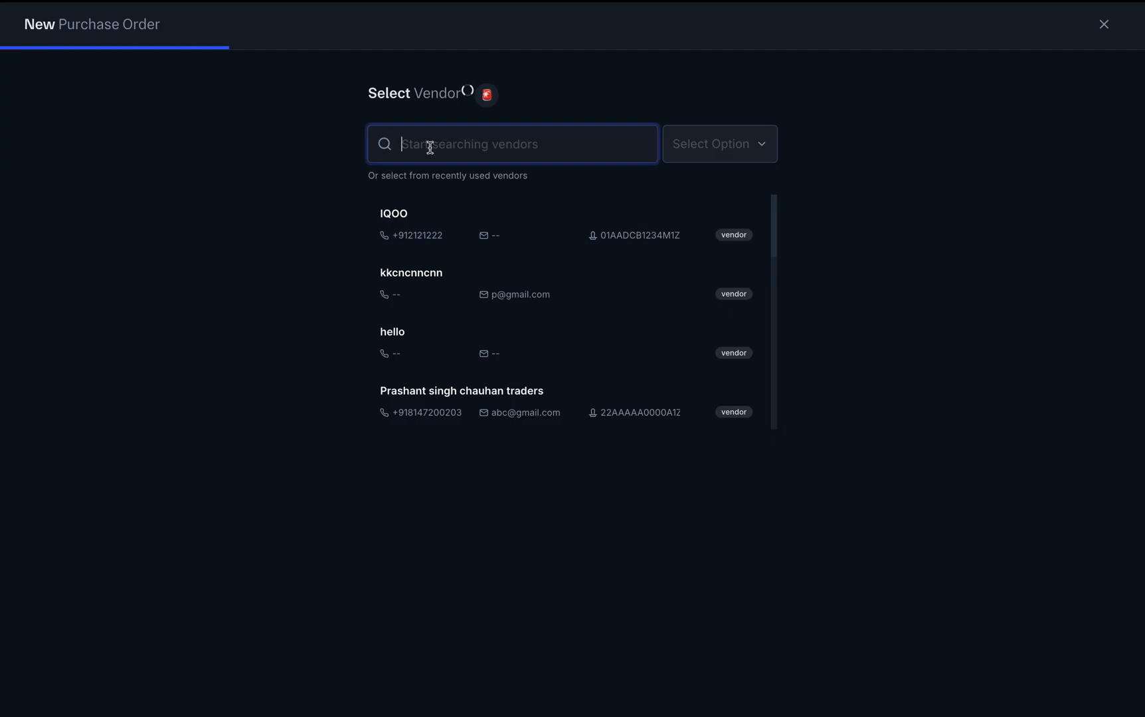
text(te)
key(BackSpace)
key(BackSpace)
text(Abhinav test)
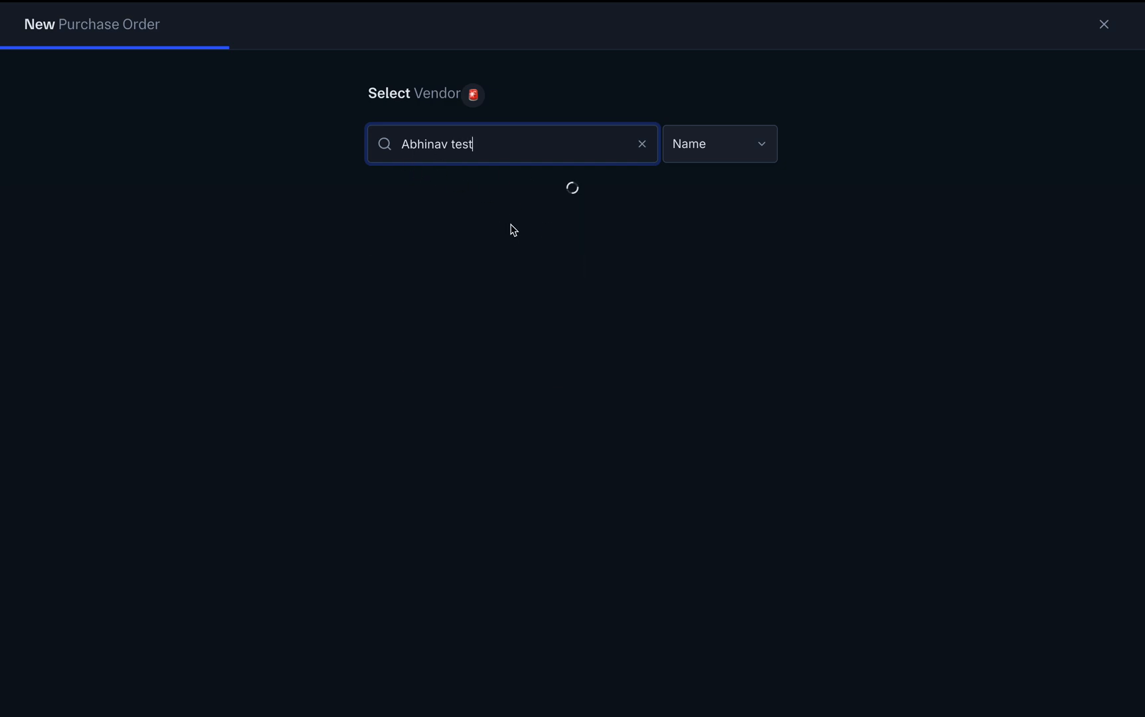
click(536, 222)
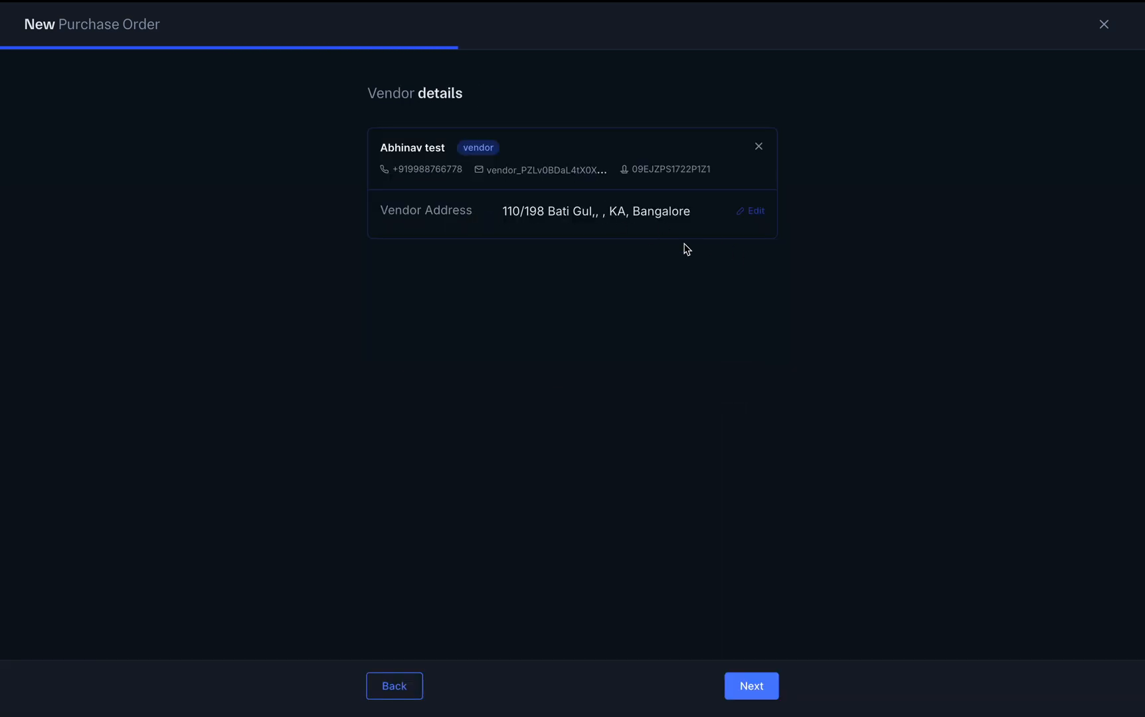
Set the PO's cost center to Sales and advance to the line-item step
click(759, 686)
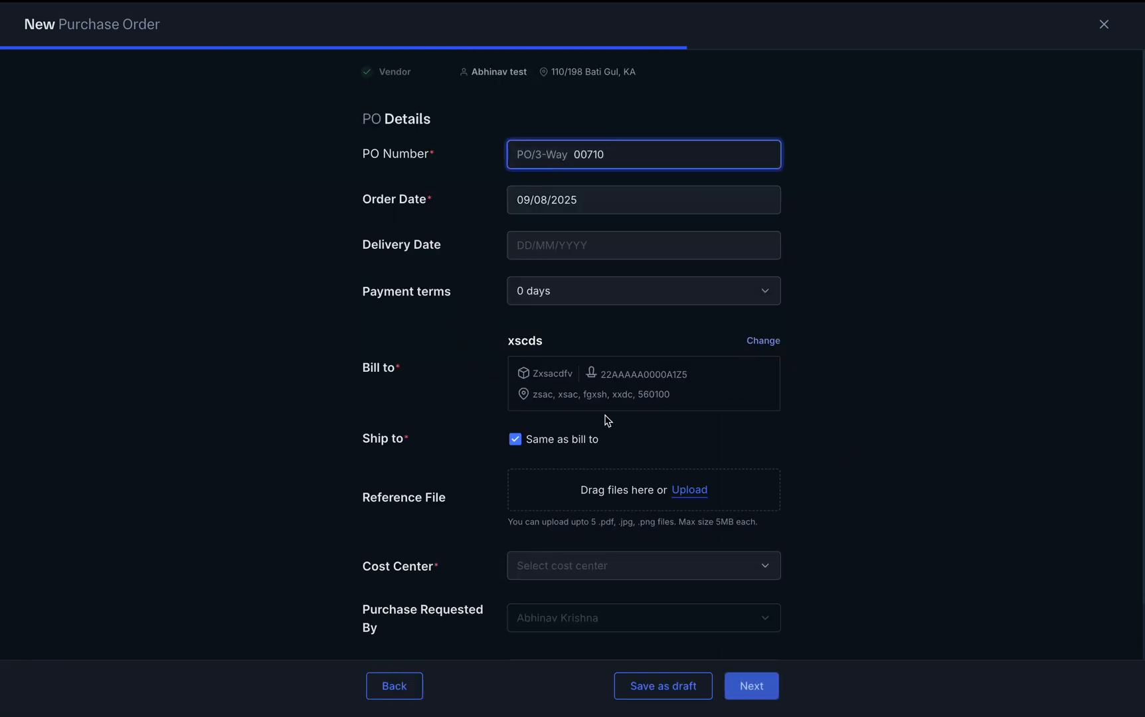
click(762, 686)
click(675, 564)
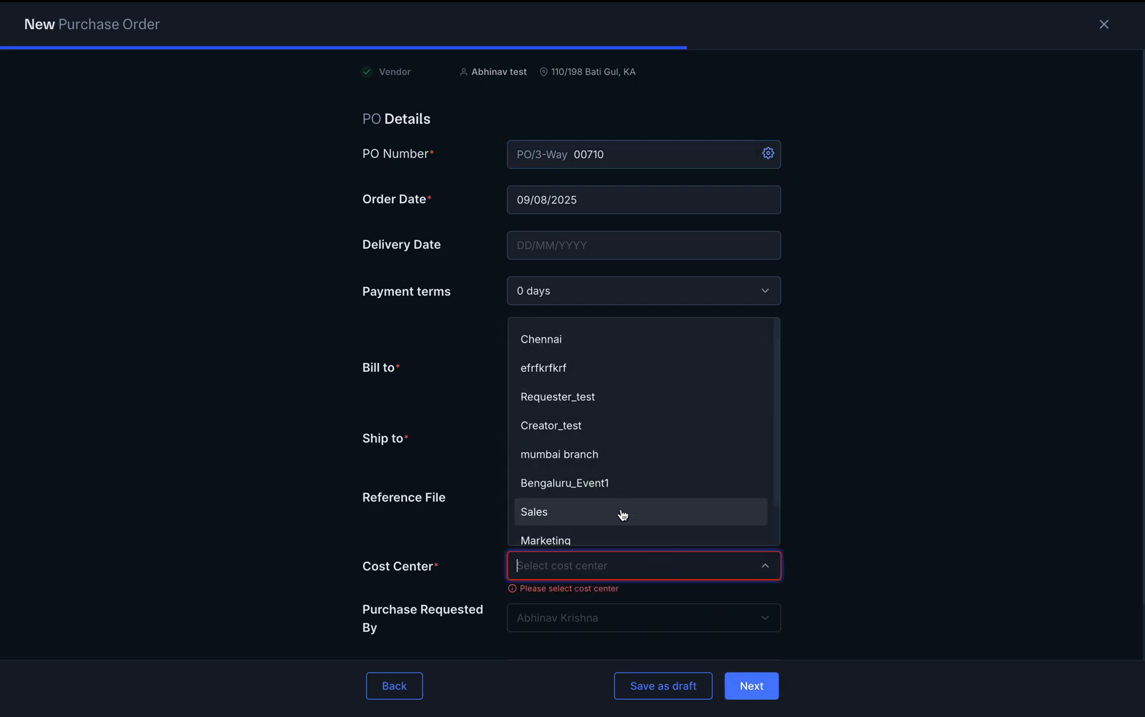
click(617, 510)
click(747, 686)
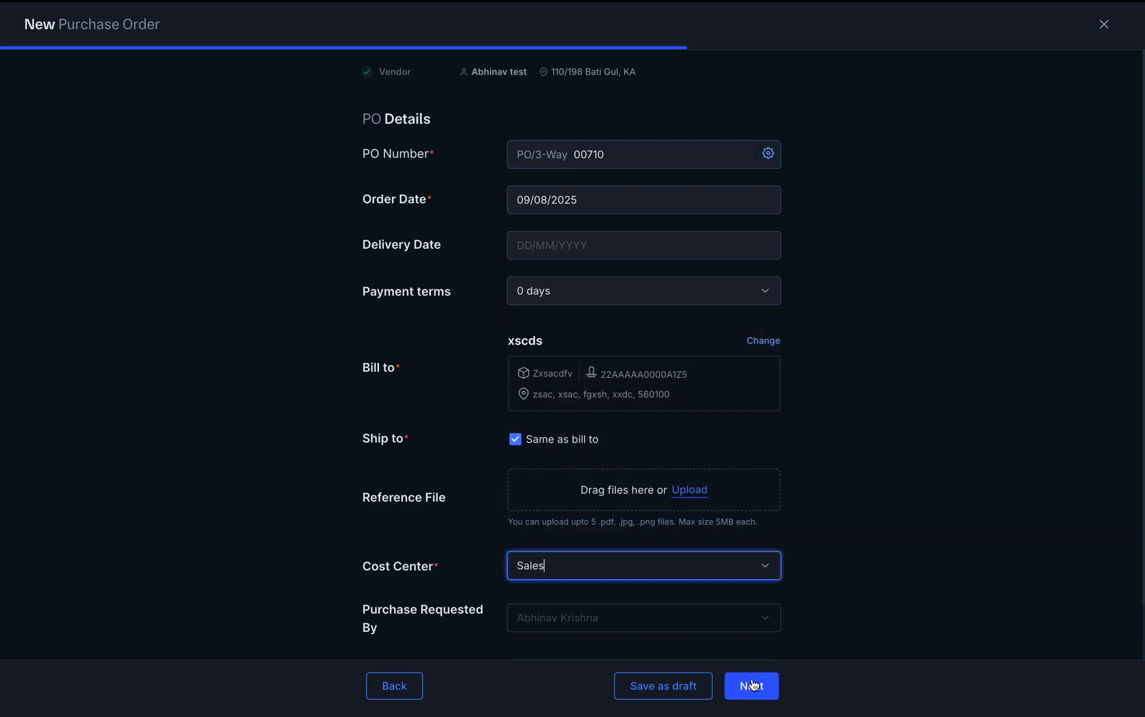
click(177, 292)
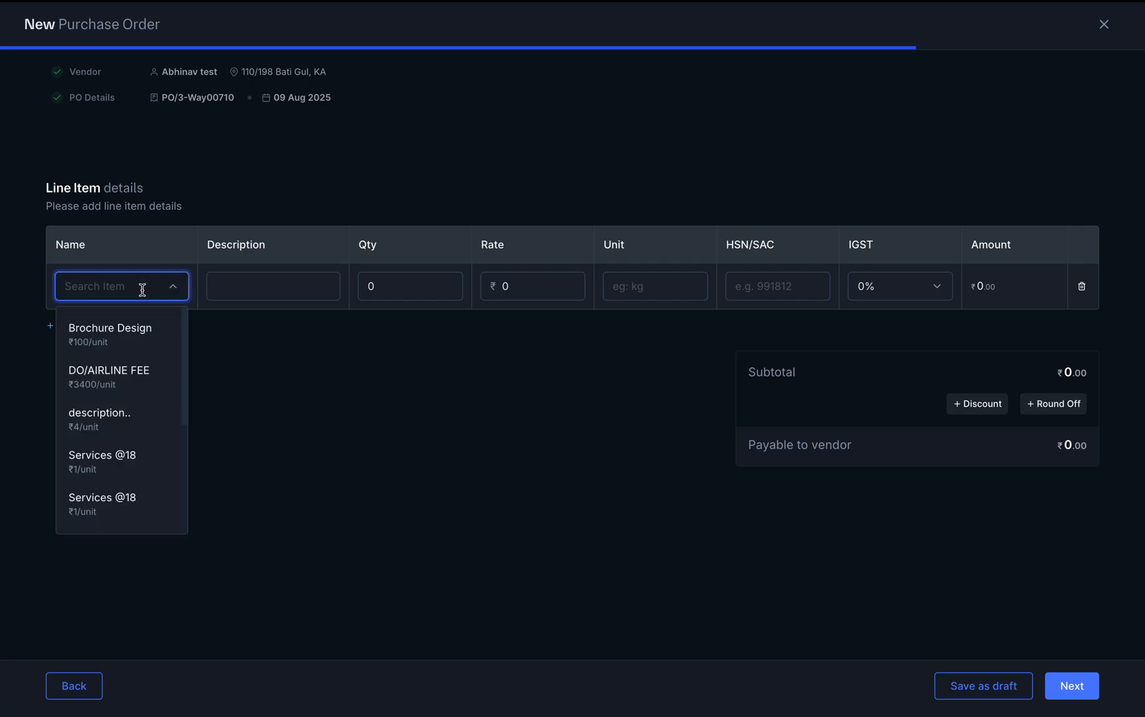
Add a Test Item 4 line with quantity 20 and continue to the ₹236 PO review
text(test item)
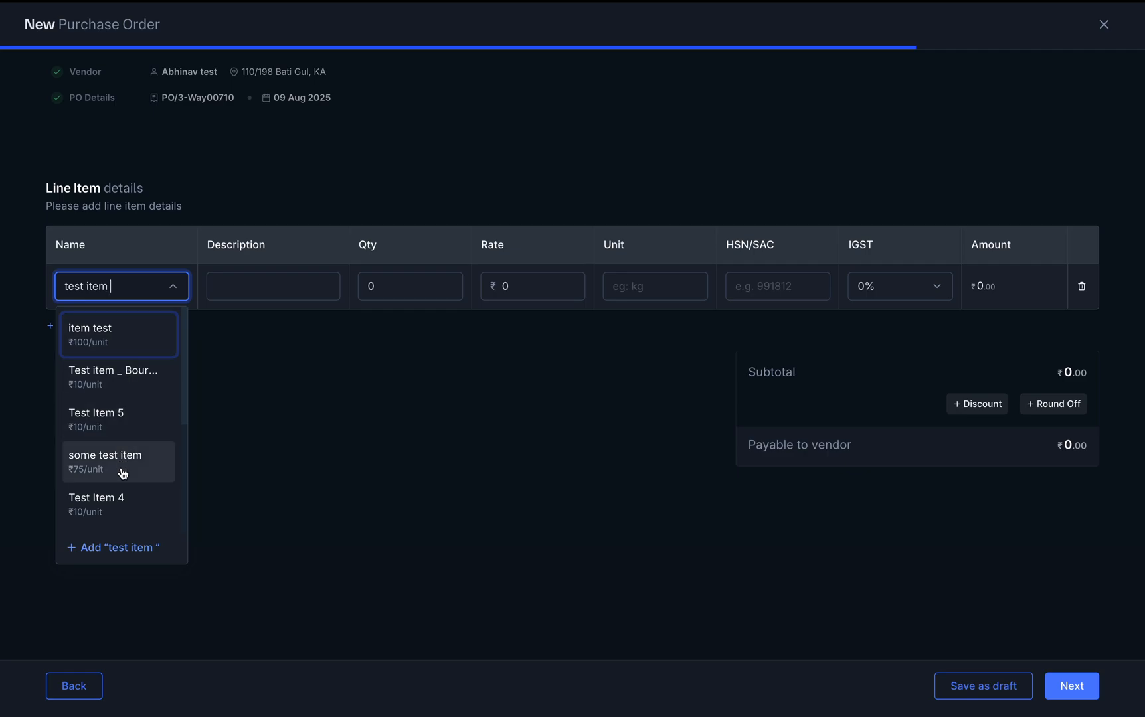
click(118, 505)
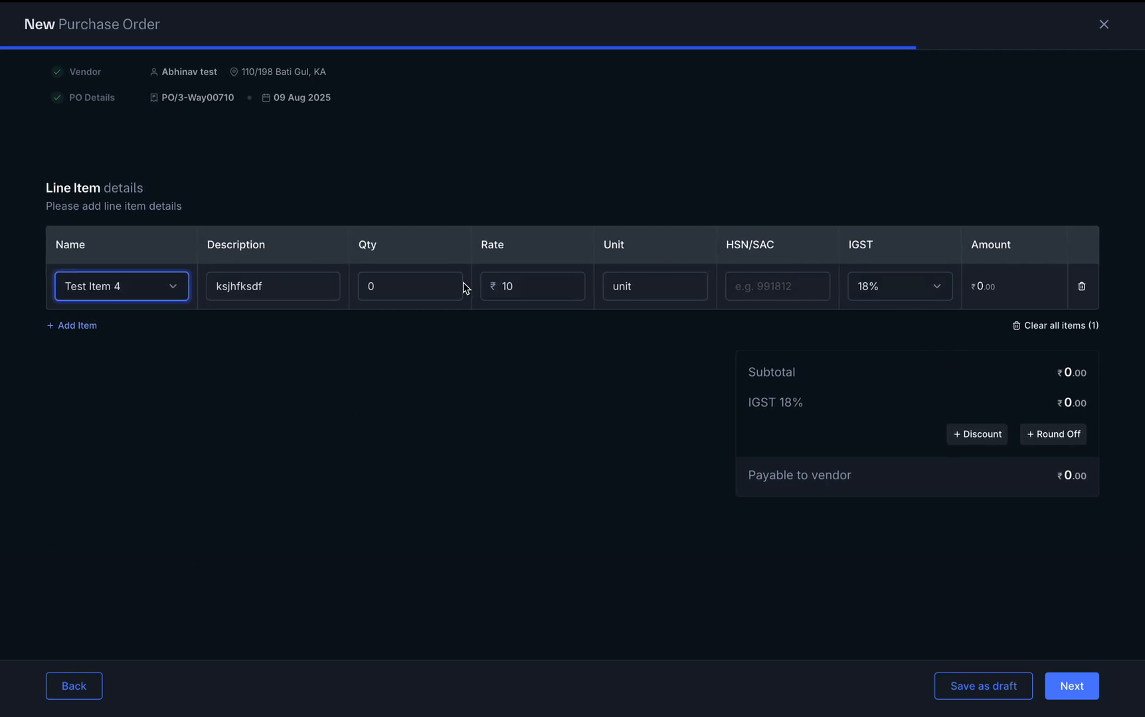
click(402, 287)
key(BackSpace)
text(20)
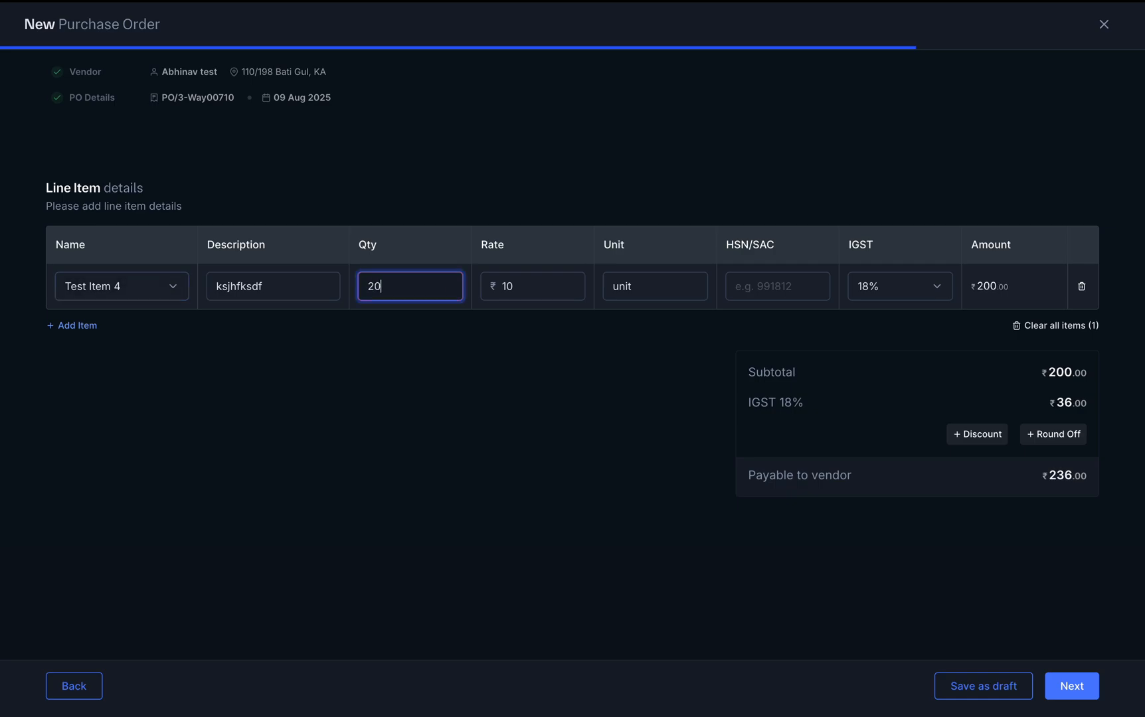
click(1075, 686)
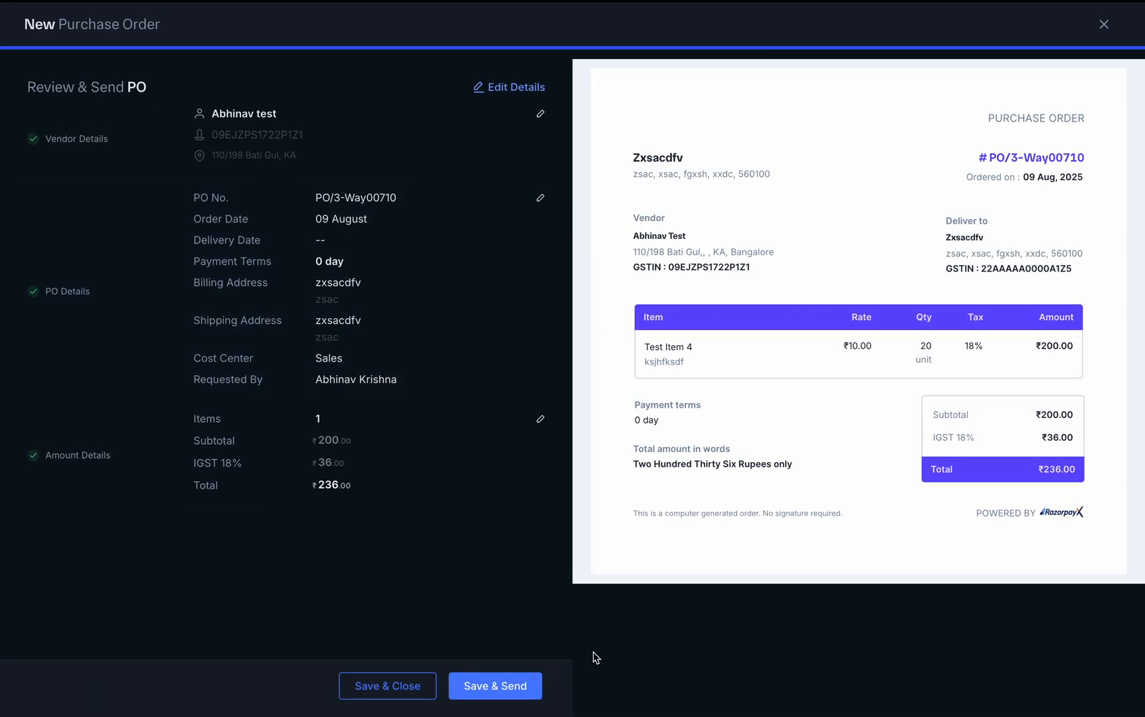
Close the send dialog without sending, discard PO/3-Way00710, and dismiss the account menu
click(494, 686)
click(699, 246)
click(1103, 25)
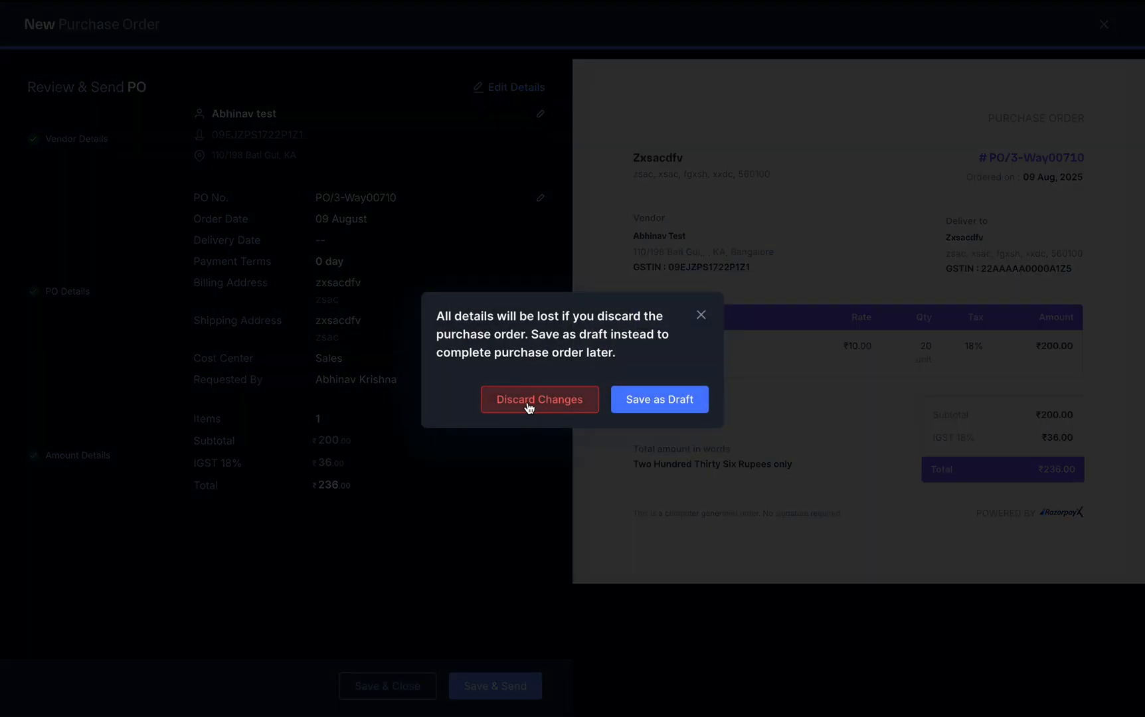
click(529, 401)
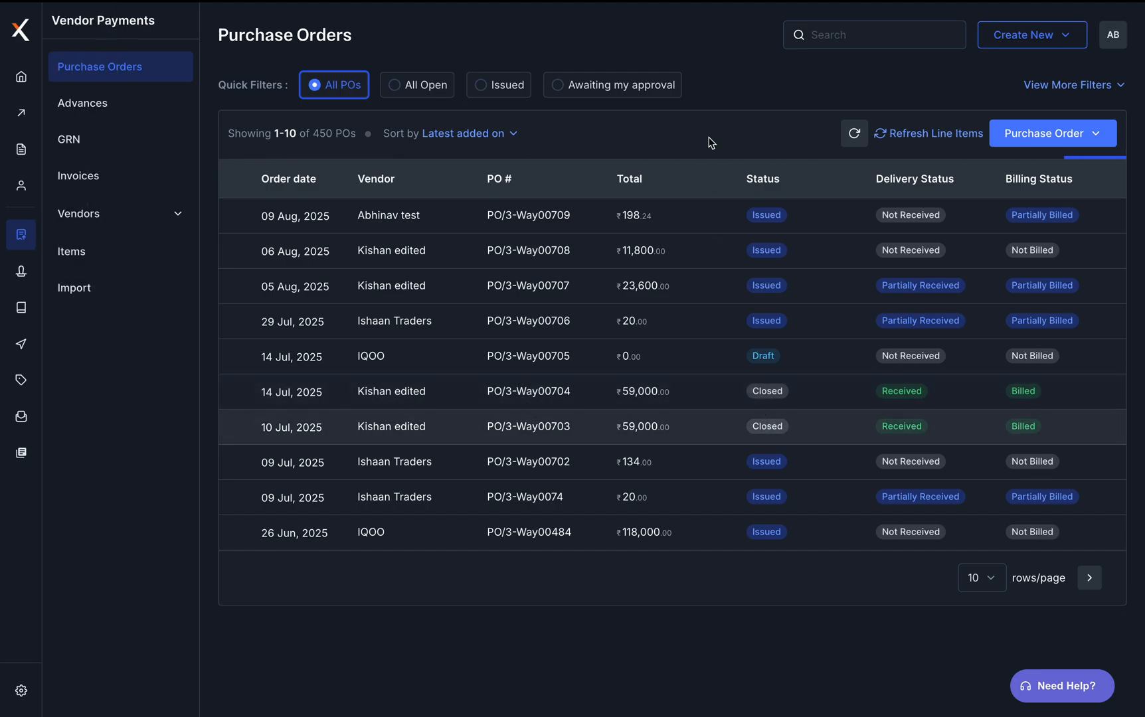
click(1113, 34)
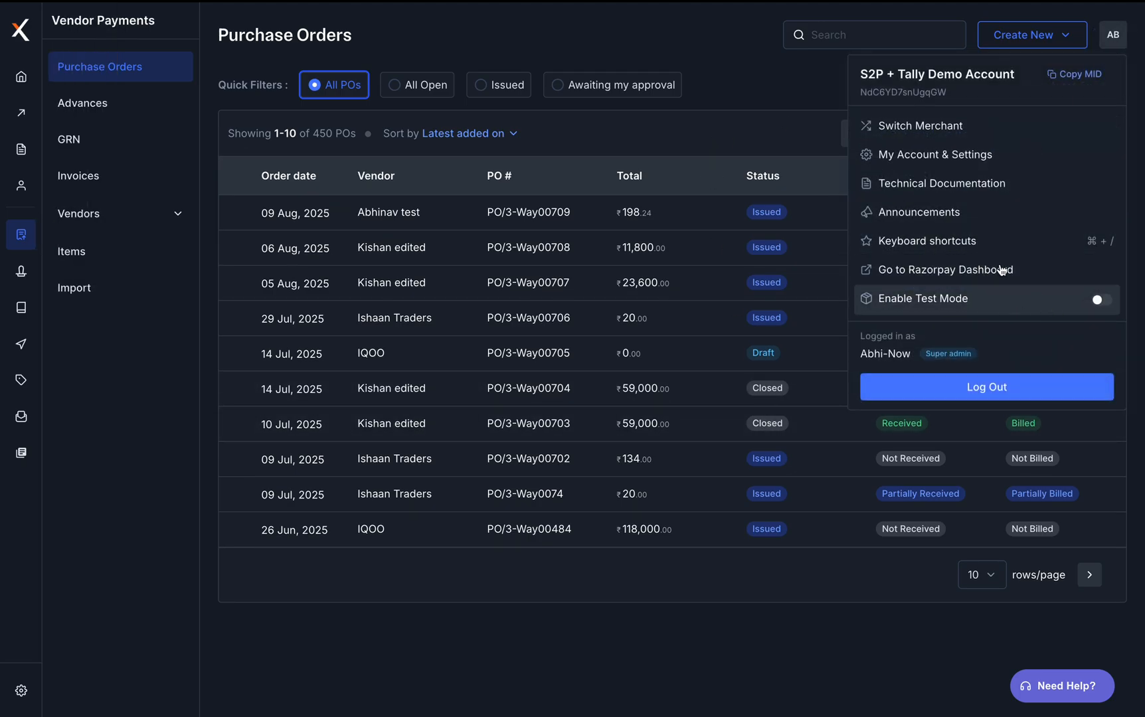
click(693, 60)
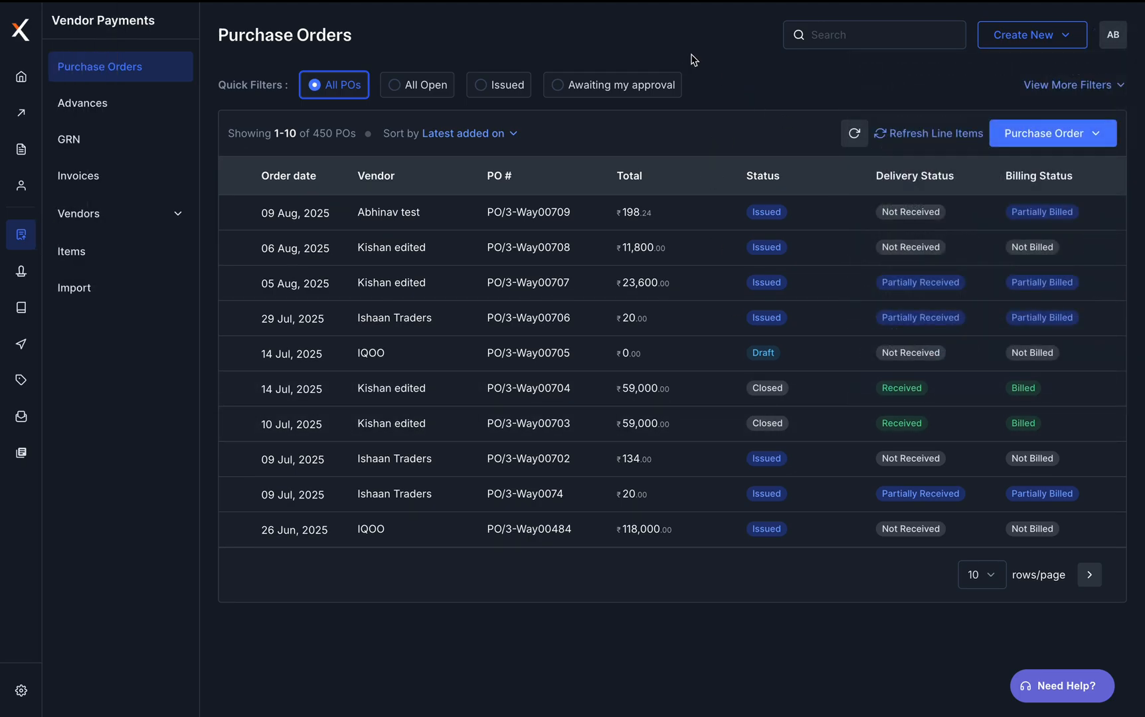